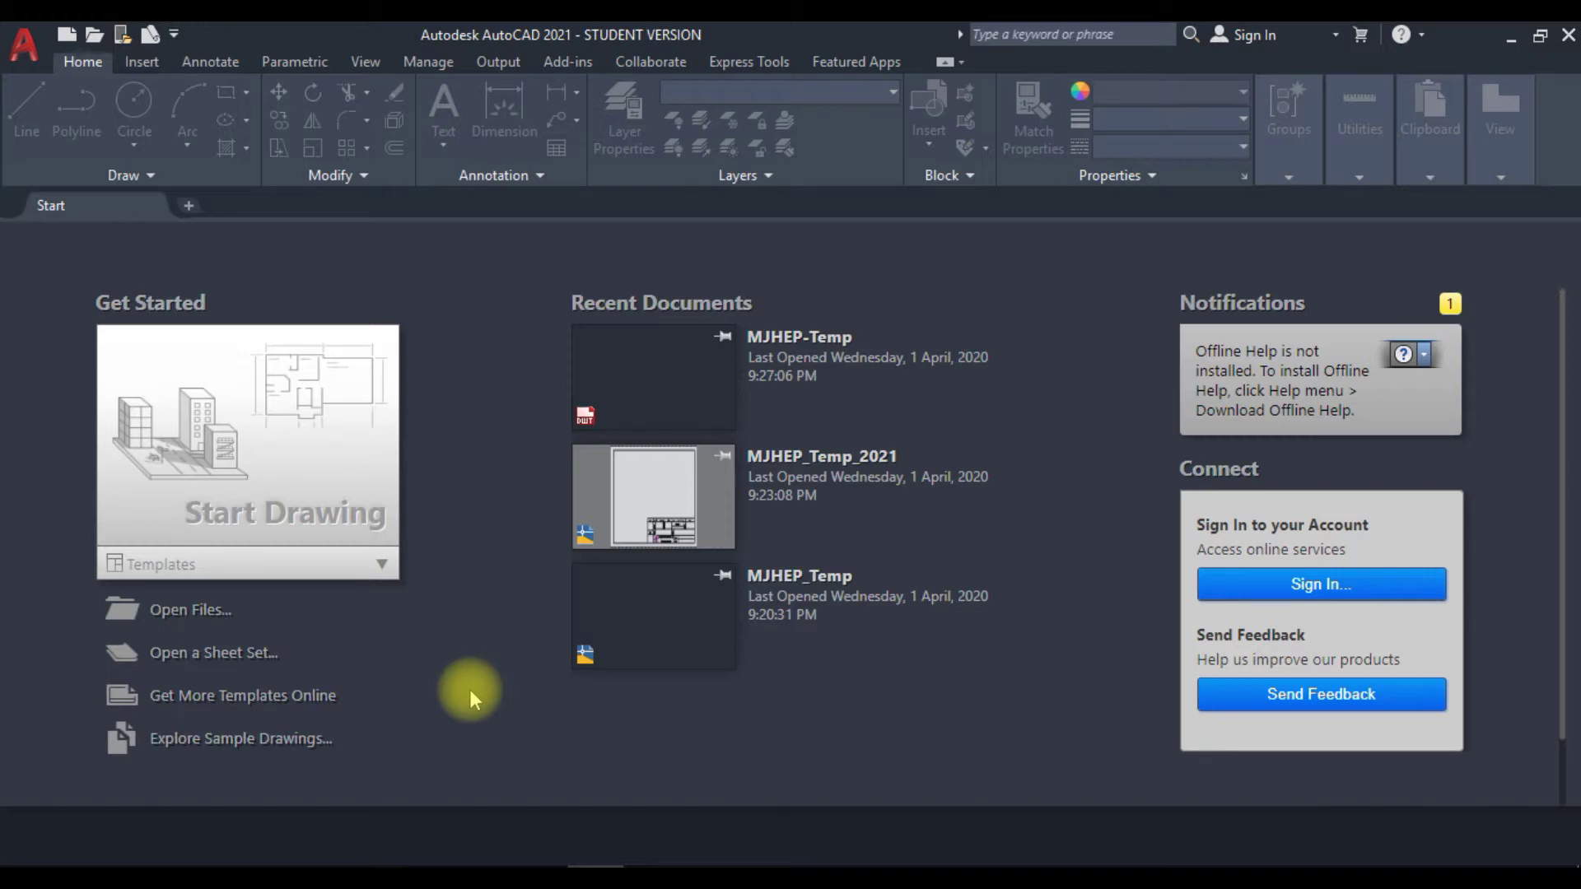
Start a new drawing from one of the listed templates.
{"action": "left_click", "coordinate": [378, 575]}
{"action": "scroll", "coordinate": [311, 651], "scroll_direction": "down", "scroll_amount": 3}
{"action": "left_click", "coordinate": [212, 696]}
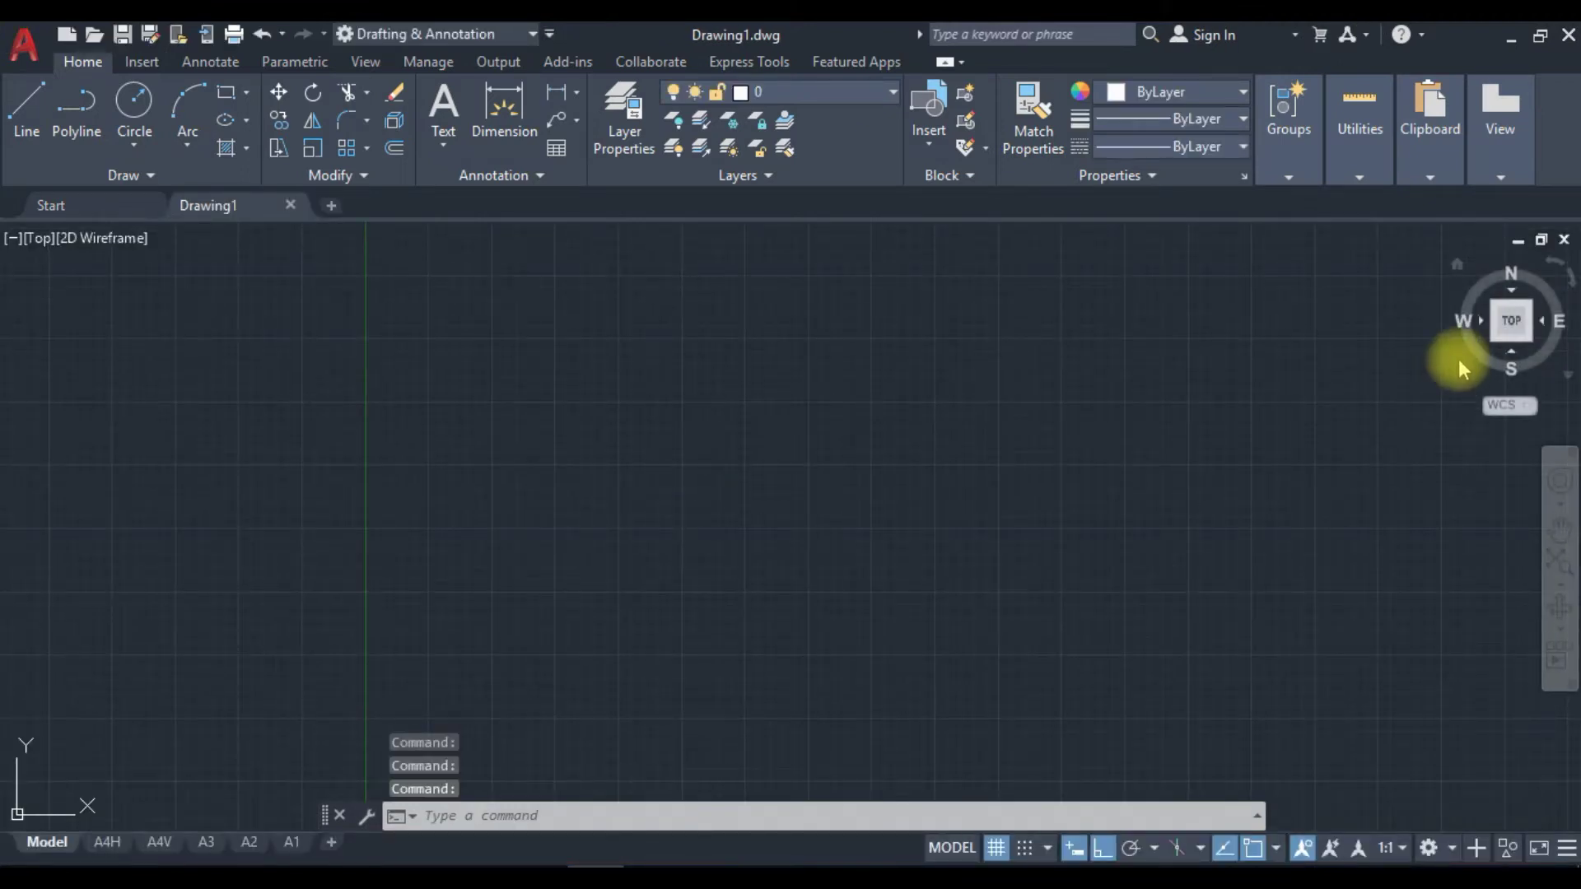
Switch the model to the Front view and align the UCS to the current view.
{"action": "left_click", "coordinate": [1459, 265]}
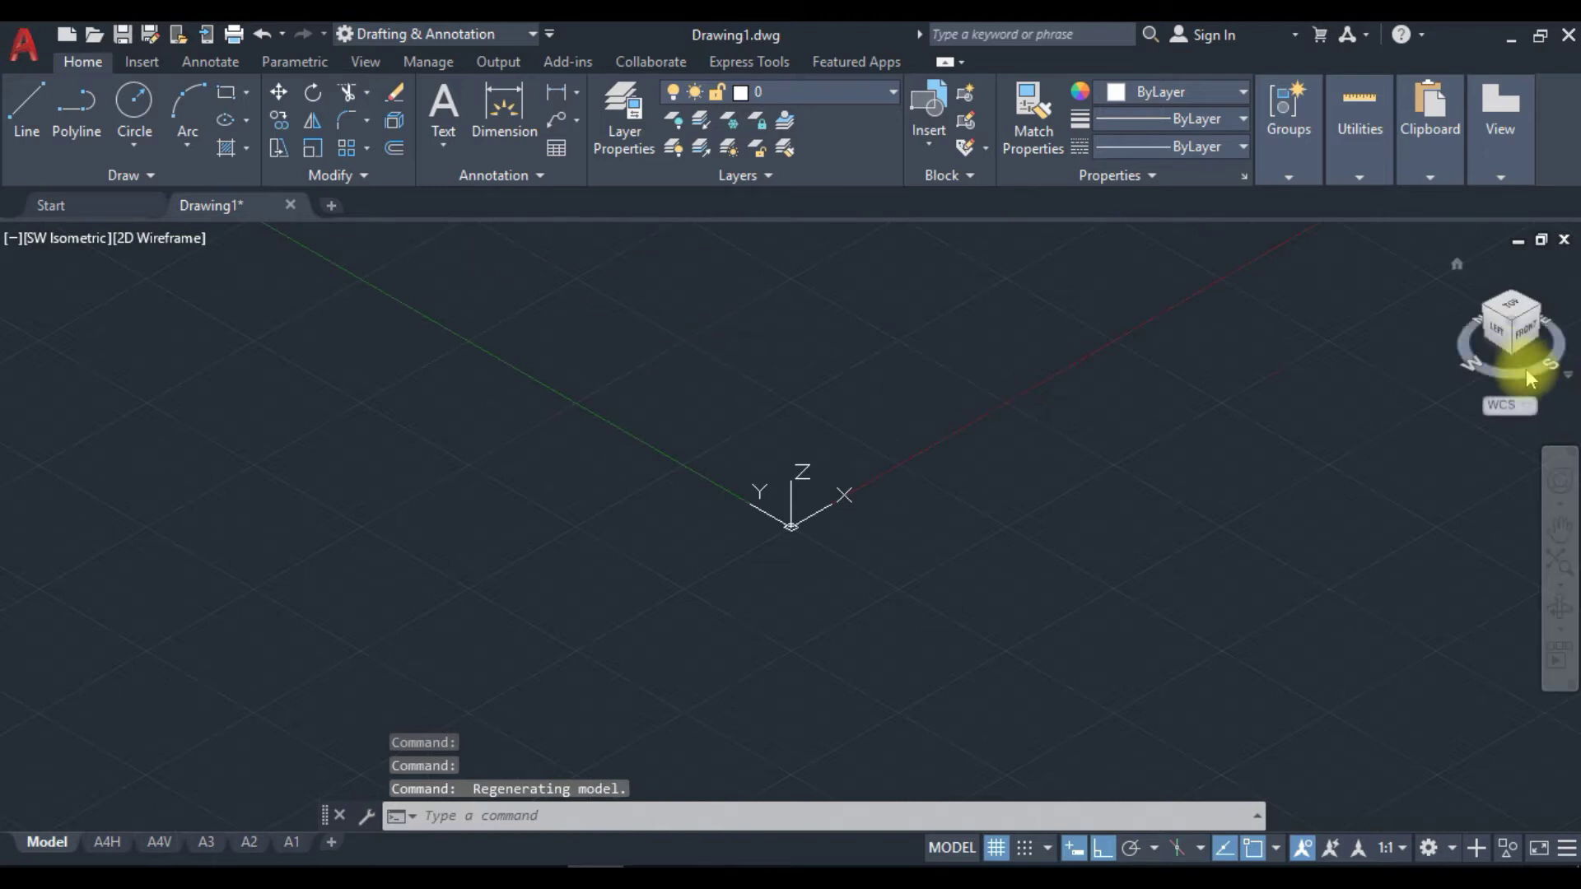
{"action": "left_click", "coordinate": [1519, 338]}
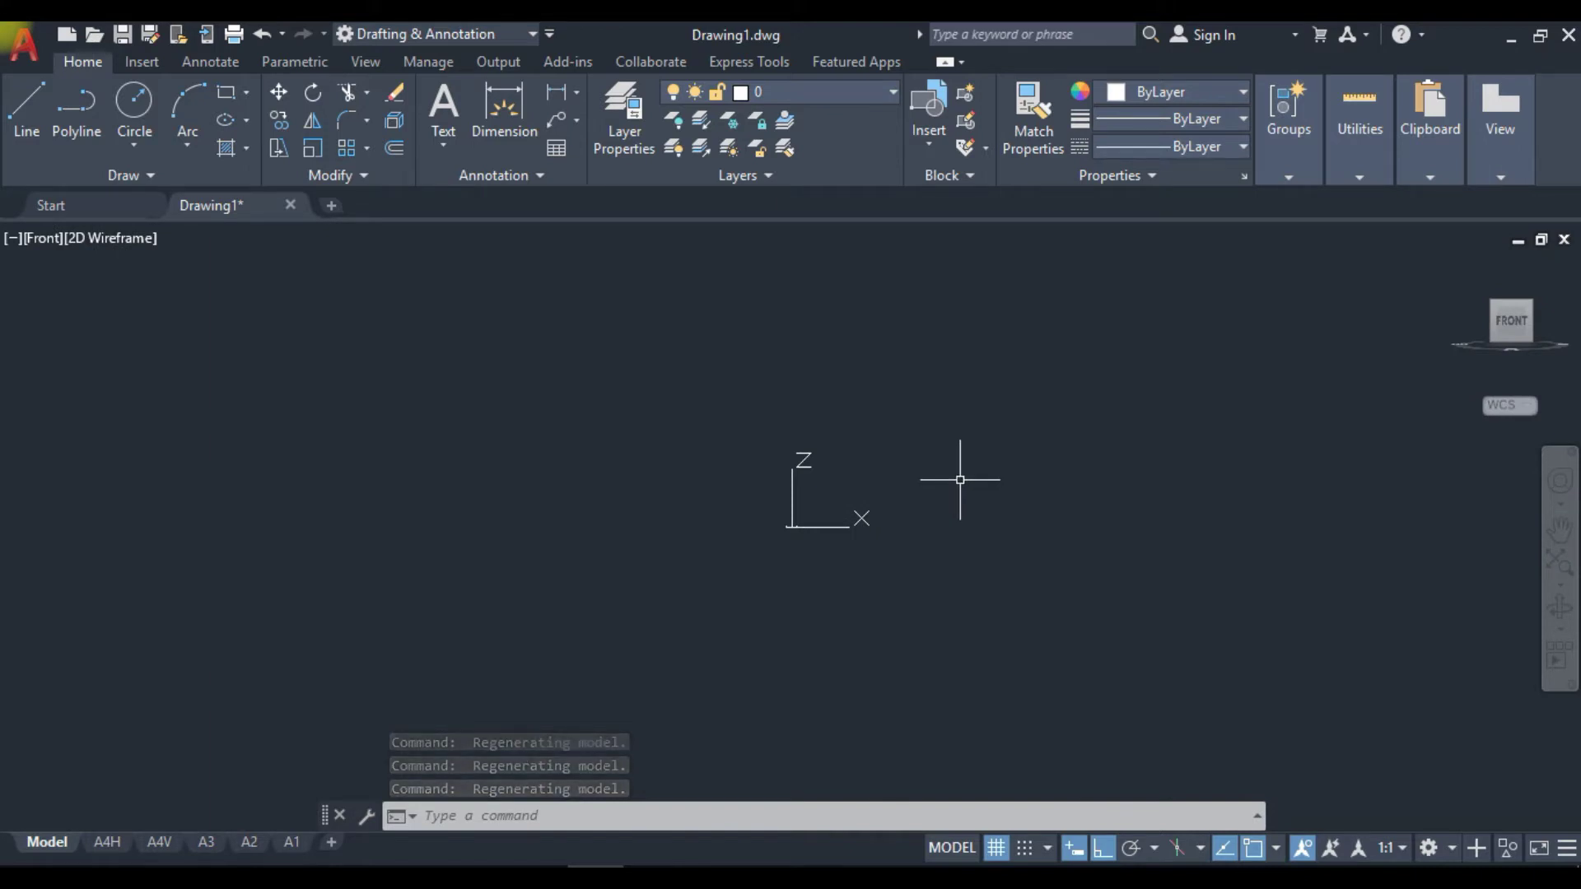
{"action": "type", "text": "ucs"}
{"action": "key", "text": "Return"}
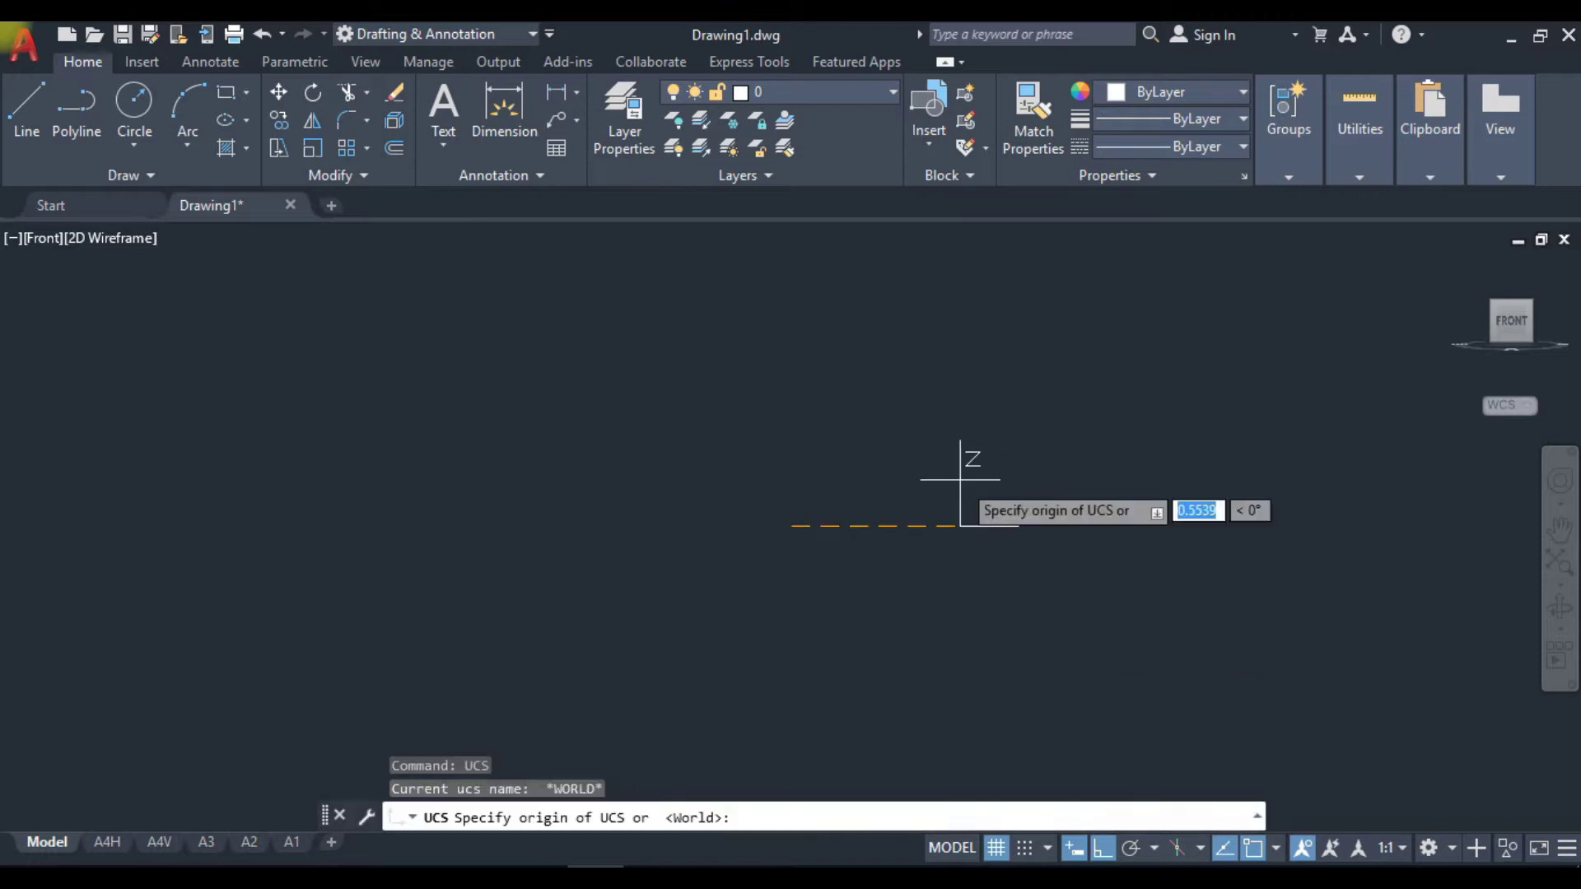
{"action": "type", "text": "v"}
{"action": "key", "text": "Return"}
Draw an ellipse with its first axis endpoint at 100,3, a horizontal axis length of 25 and a distance of 9 to the other axis.
{"action": "scroll", "coordinate": [1020, 477], "scroll_direction": "down", "scroll_amount": 6}
{"action": "middle_click_drag", "start_coordinate": [1214, 462], "coordinate": [814, 585]}
{"action": "scroll", "coordinate": [903, 535], "scroll_direction": "up", "scroll_amount": 4}
{"action": "scroll", "coordinate": [903, 534], "scroll_direction": "down", "scroll_amount": 1}
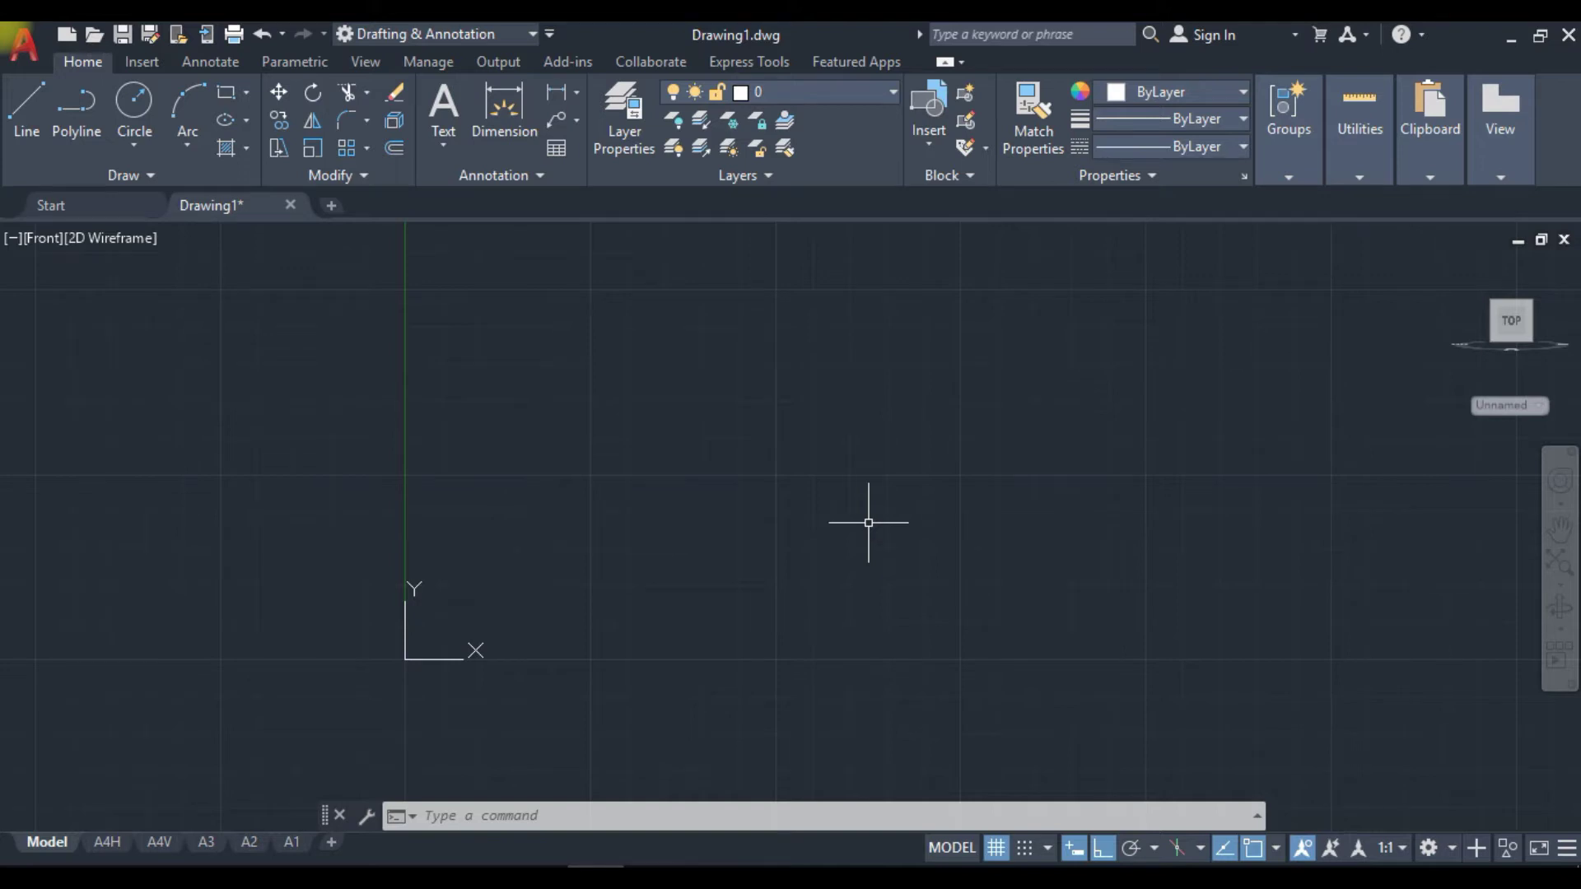
{"action": "type", "text": "el"}
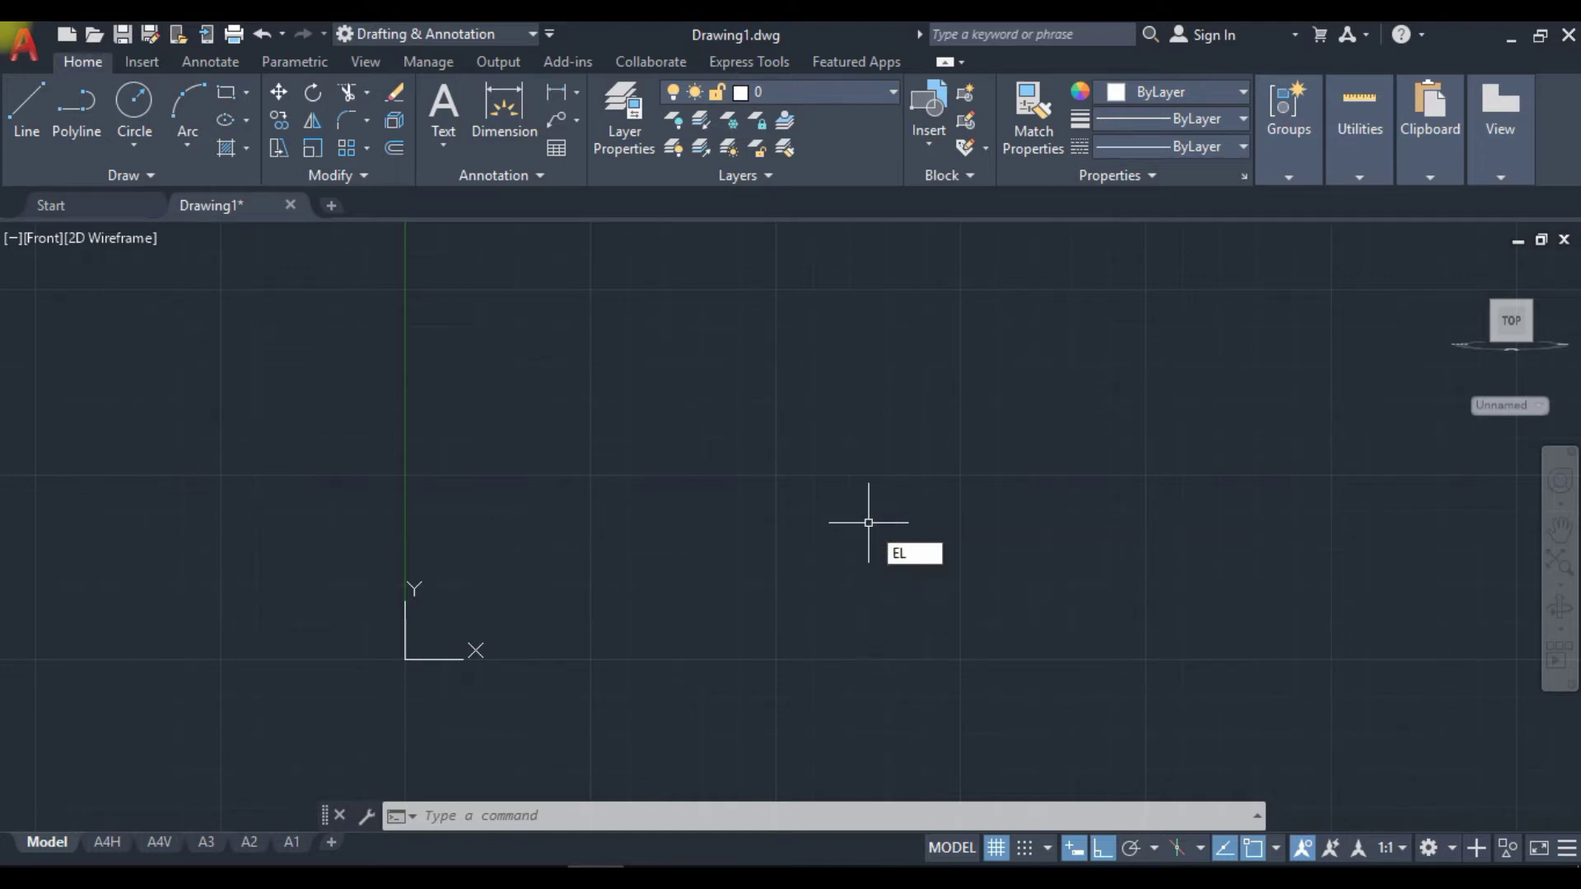
{"action": "key", "text": "Return"}
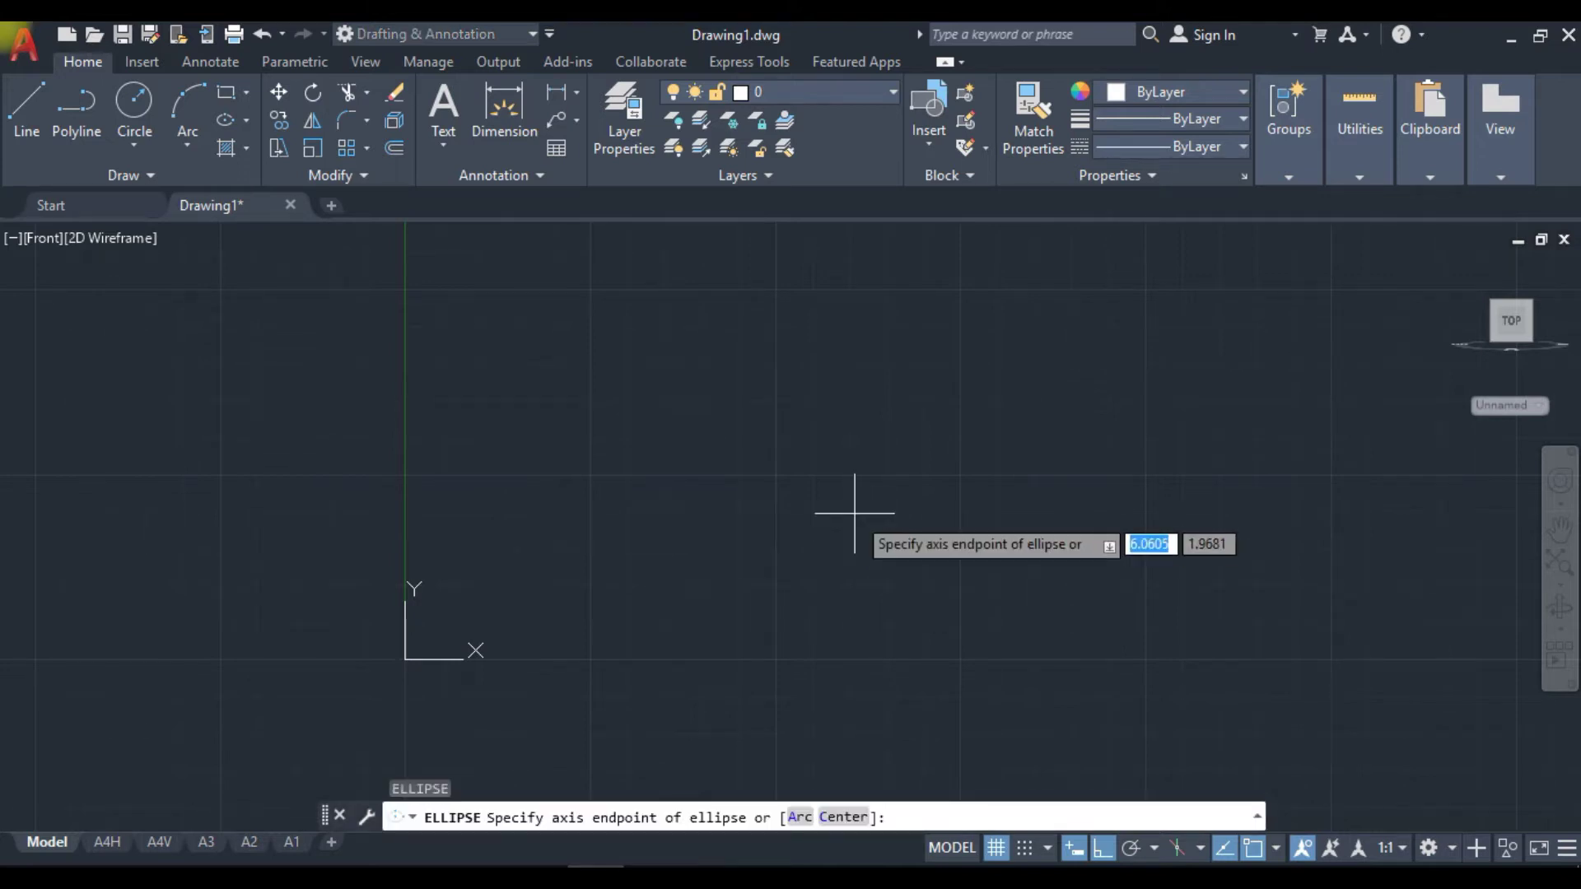
{"action": "scroll", "coordinate": [981, 522], "scroll_direction": "down", "scroll_amount": 1}
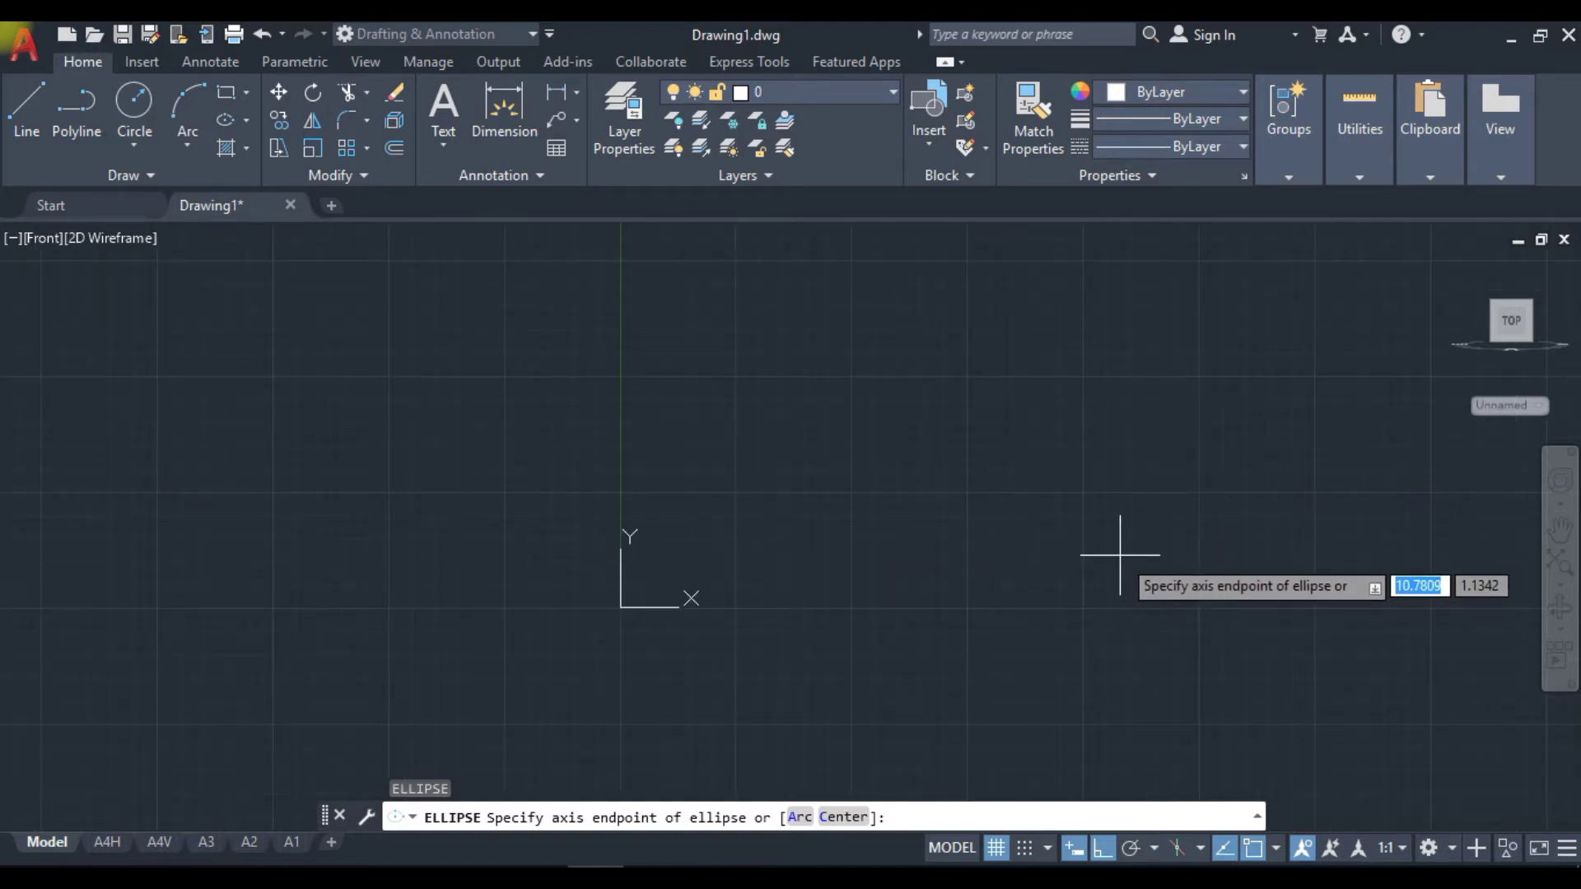
{"action": "scroll", "coordinate": [1128, 555], "scroll_direction": "down", "scroll_amount": 3}
{"action": "middle_click_drag", "start_coordinate": [1199, 541], "coordinate": [687, 615]}
{"action": "scroll", "coordinate": [1116, 591], "scroll_direction": "down", "scroll_amount": 1}
{"action": "middle_click_drag", "start_coordinate": [1113, 592], "coordinate": [847, 643]}
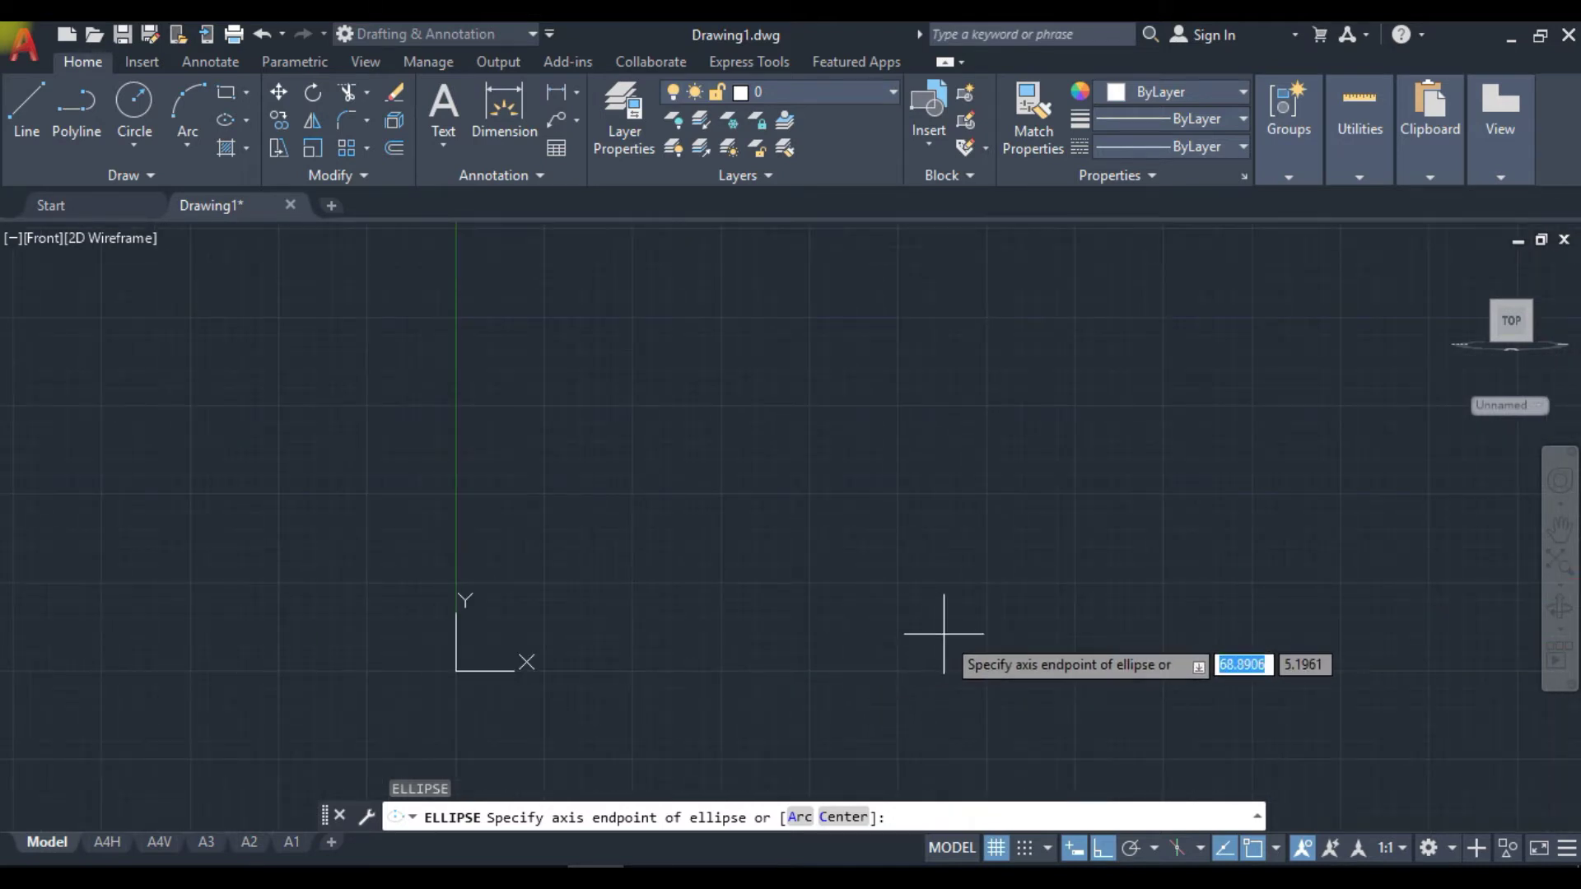
{"action": "type", "text": "100"}
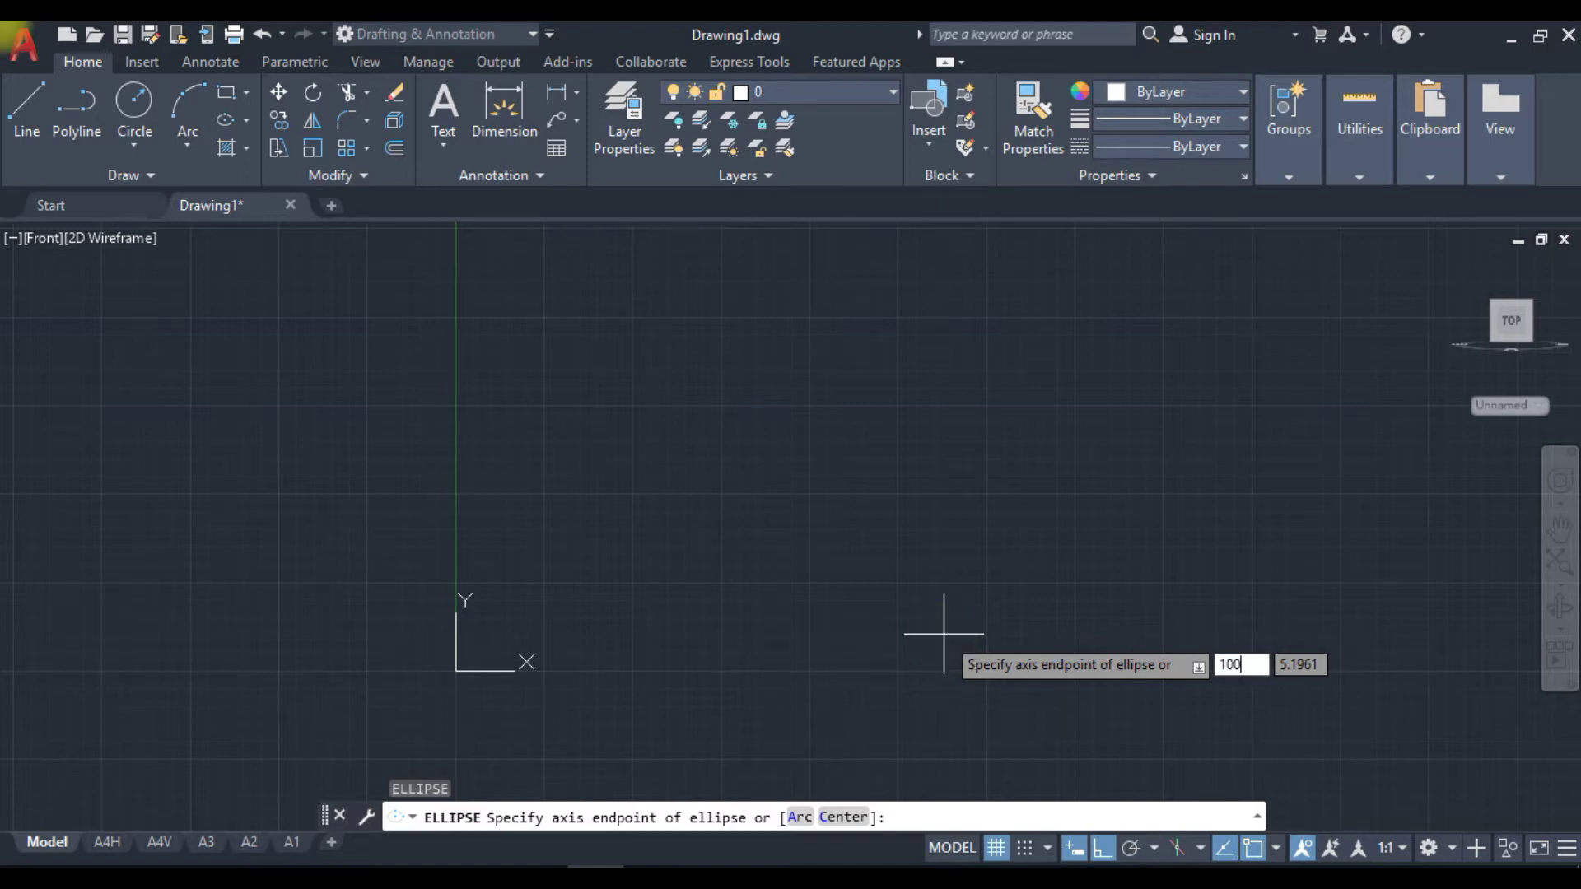
{"action": "type", "text": ",3"}
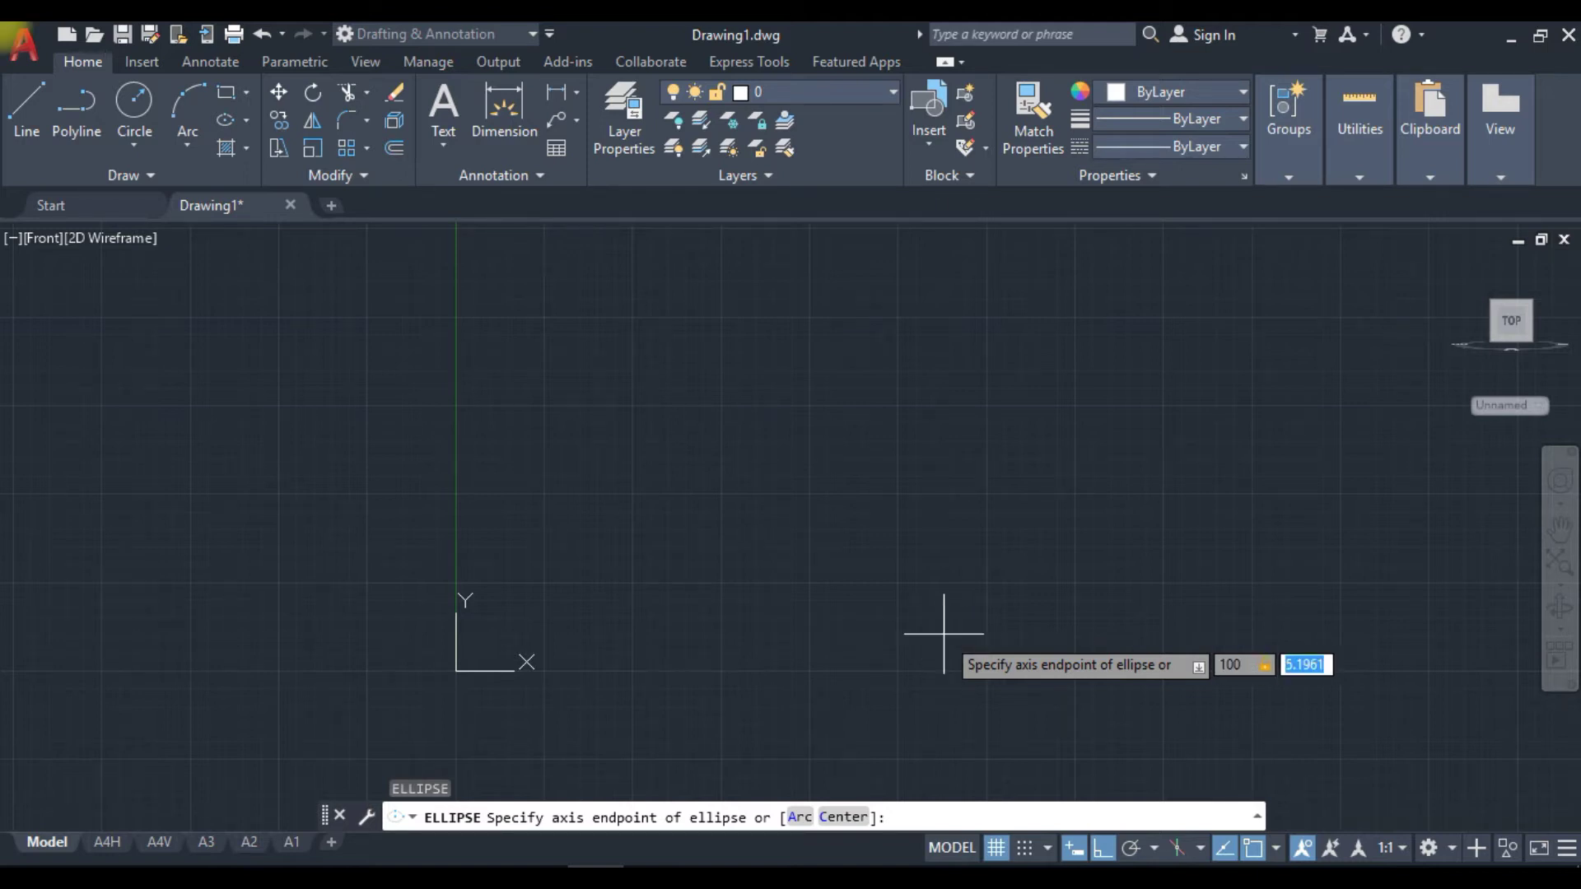
{"action": "key", "text": "Return"}
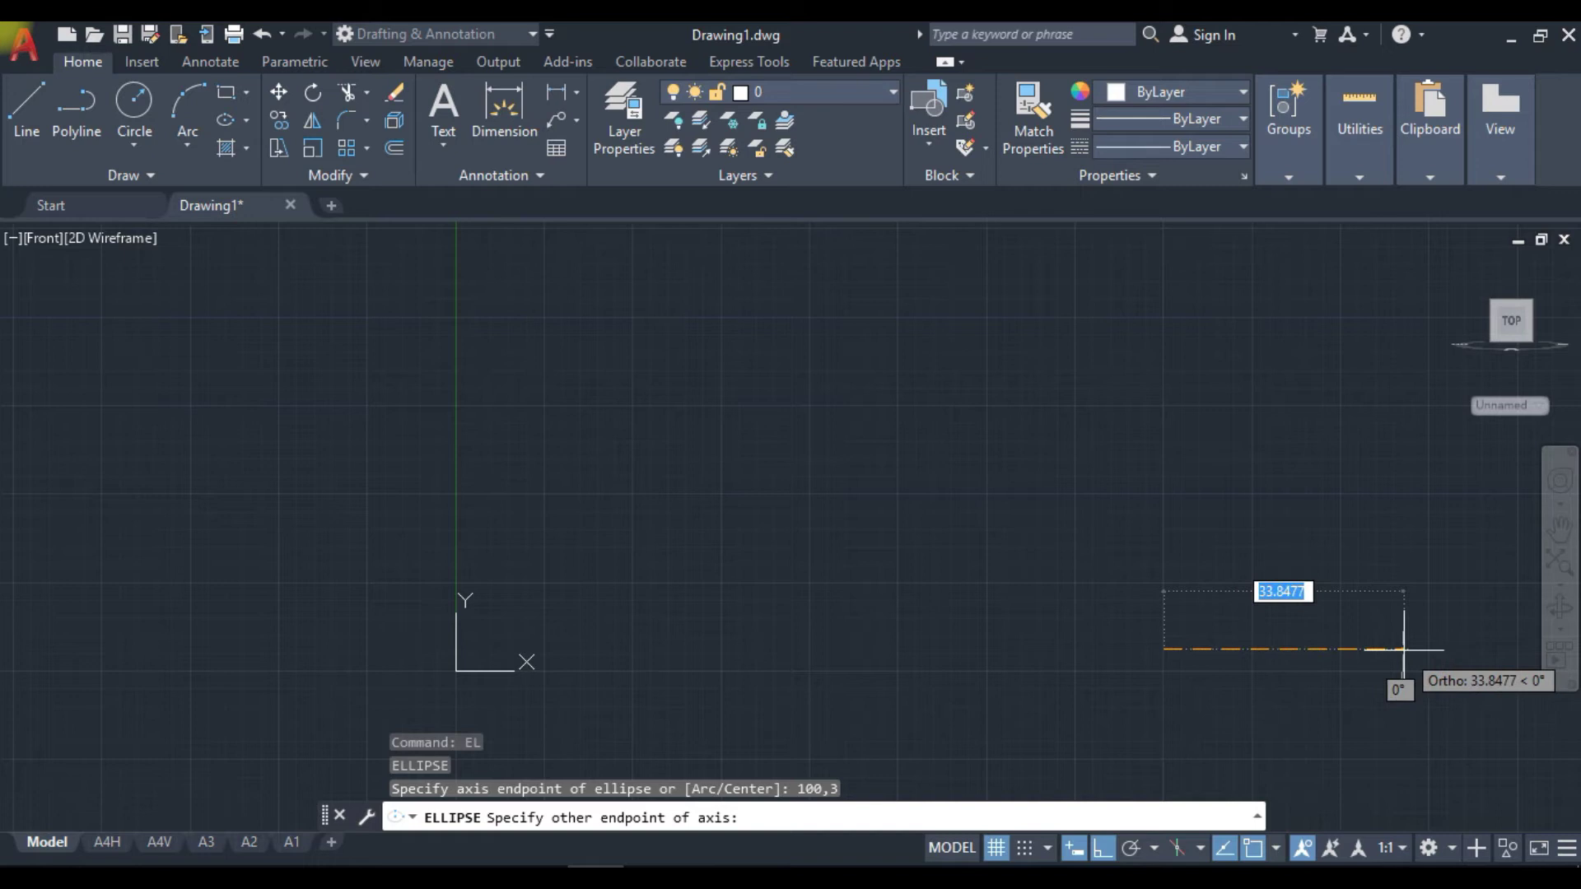
{"action": "type", "text": "25"}
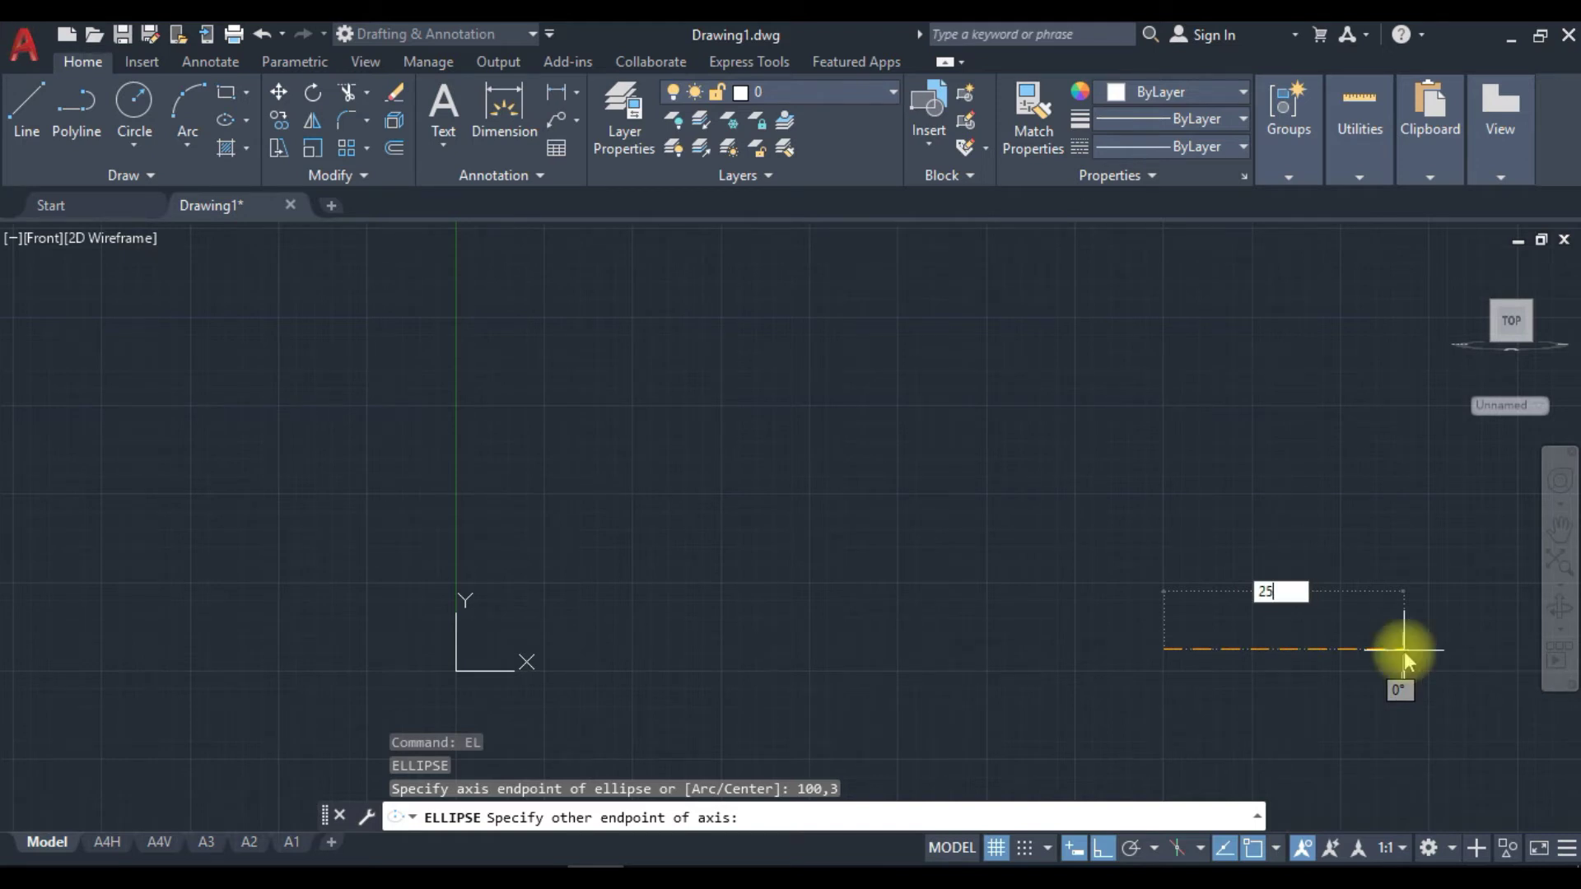
{"action": "key", "text": "Return"}
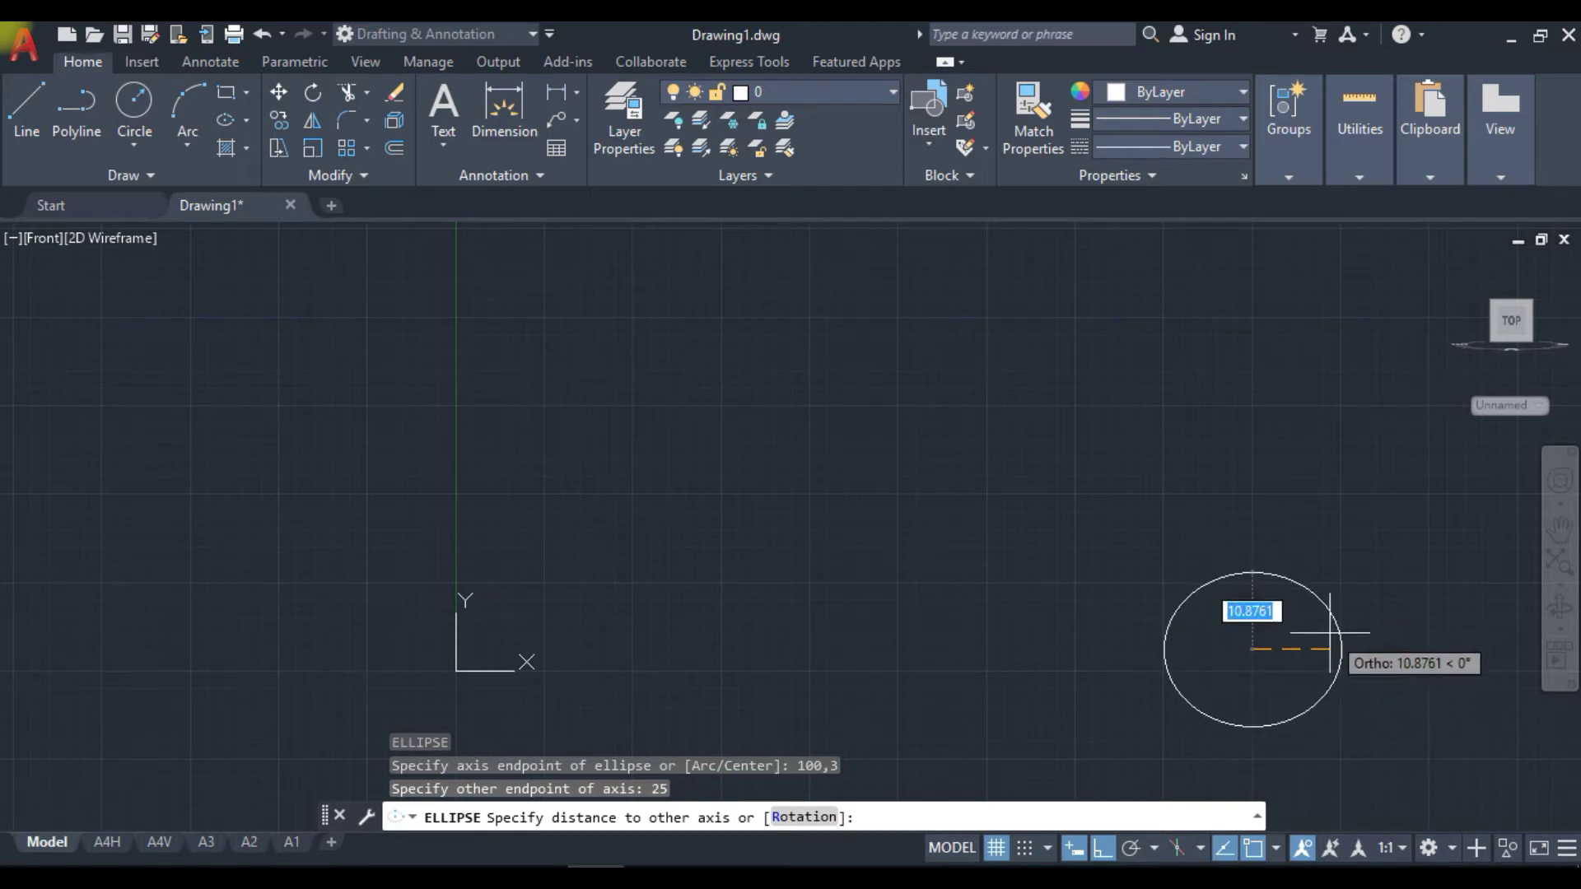
{"action": "key", "text": "ctrl+z"}
{"action": "key", "text": "ctrl+z"}
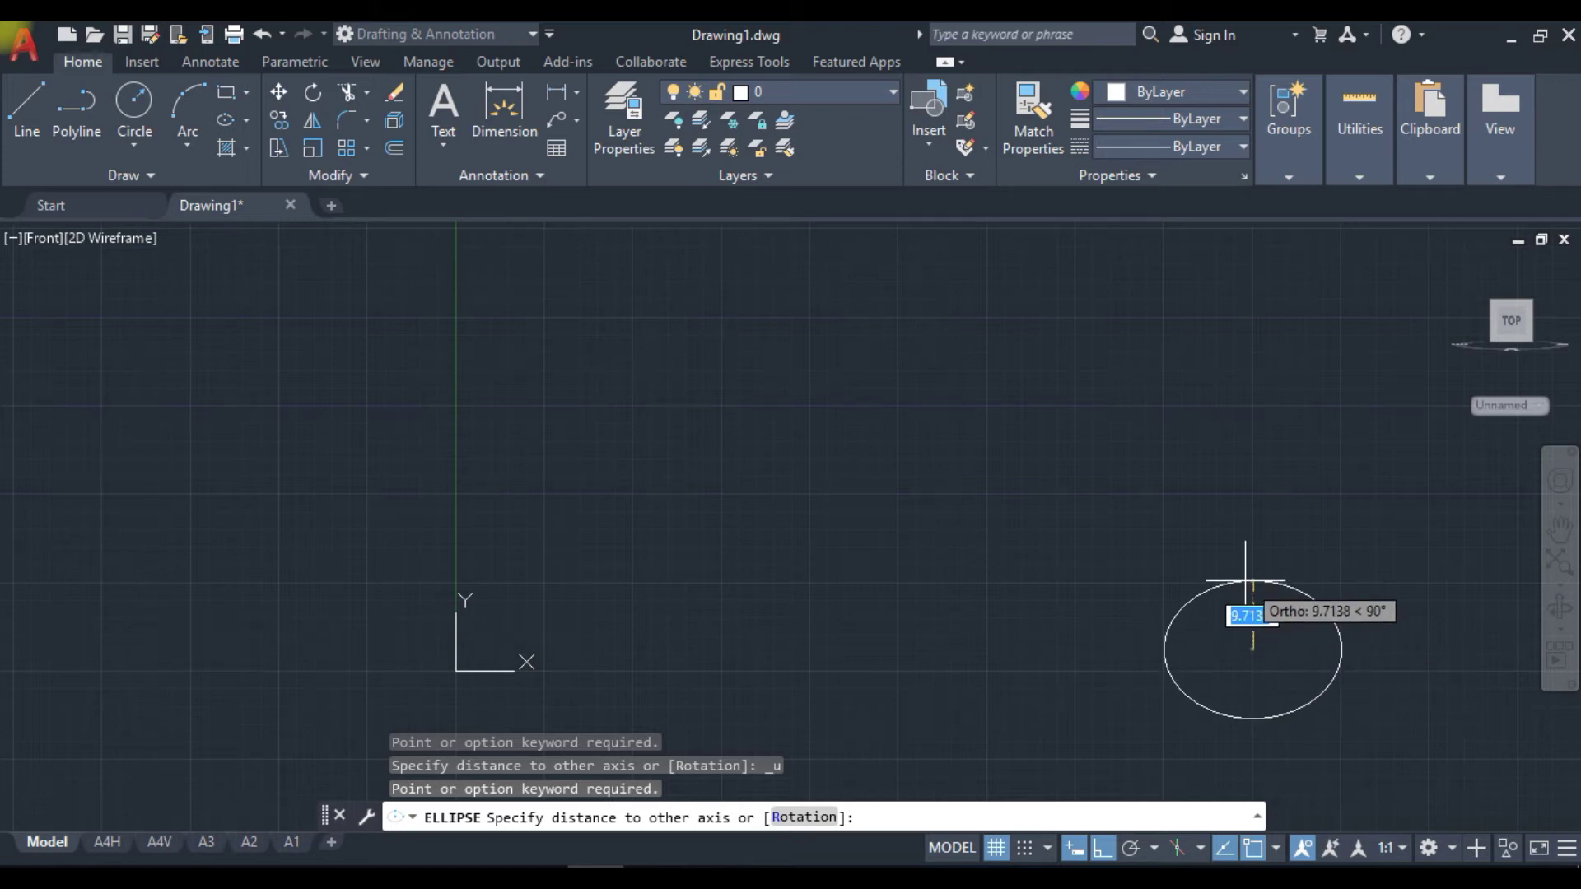
{"action": "type", "text": "9"}
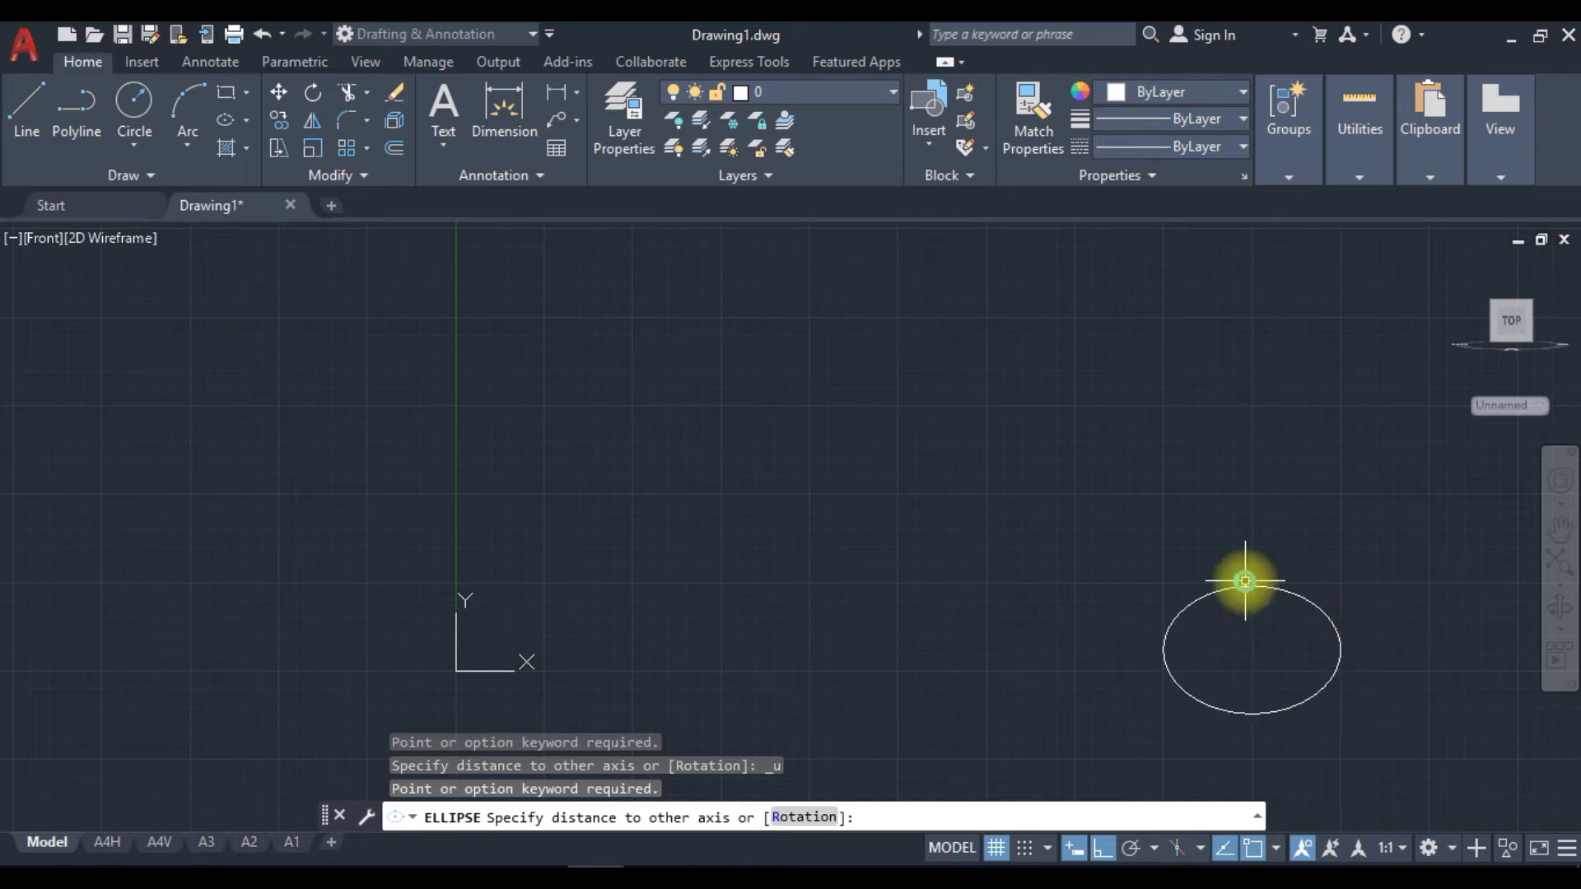
{"action": "key", "text": "Return"}
{"action": "scroll", "coordinate": [1254, 653], "scroll_direction": "up", "scroll_amount": 2}
{"action": "scroll", "coordinate": [1167, 657], "scroll_direction": "down", "scroll_amount": 3}
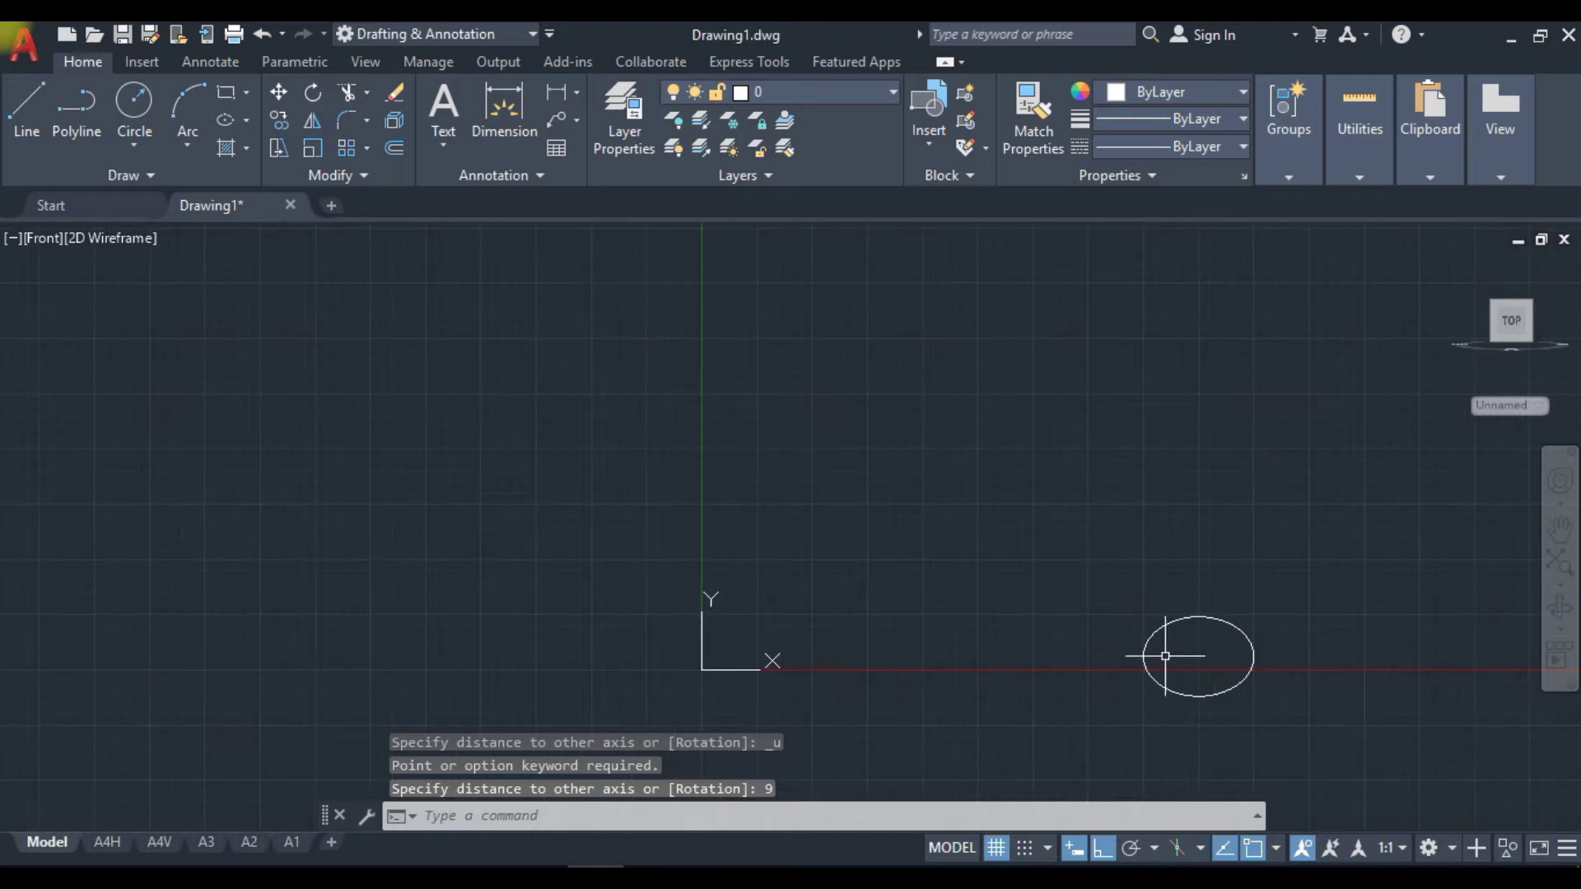
{"action": "type", "text": "di"}
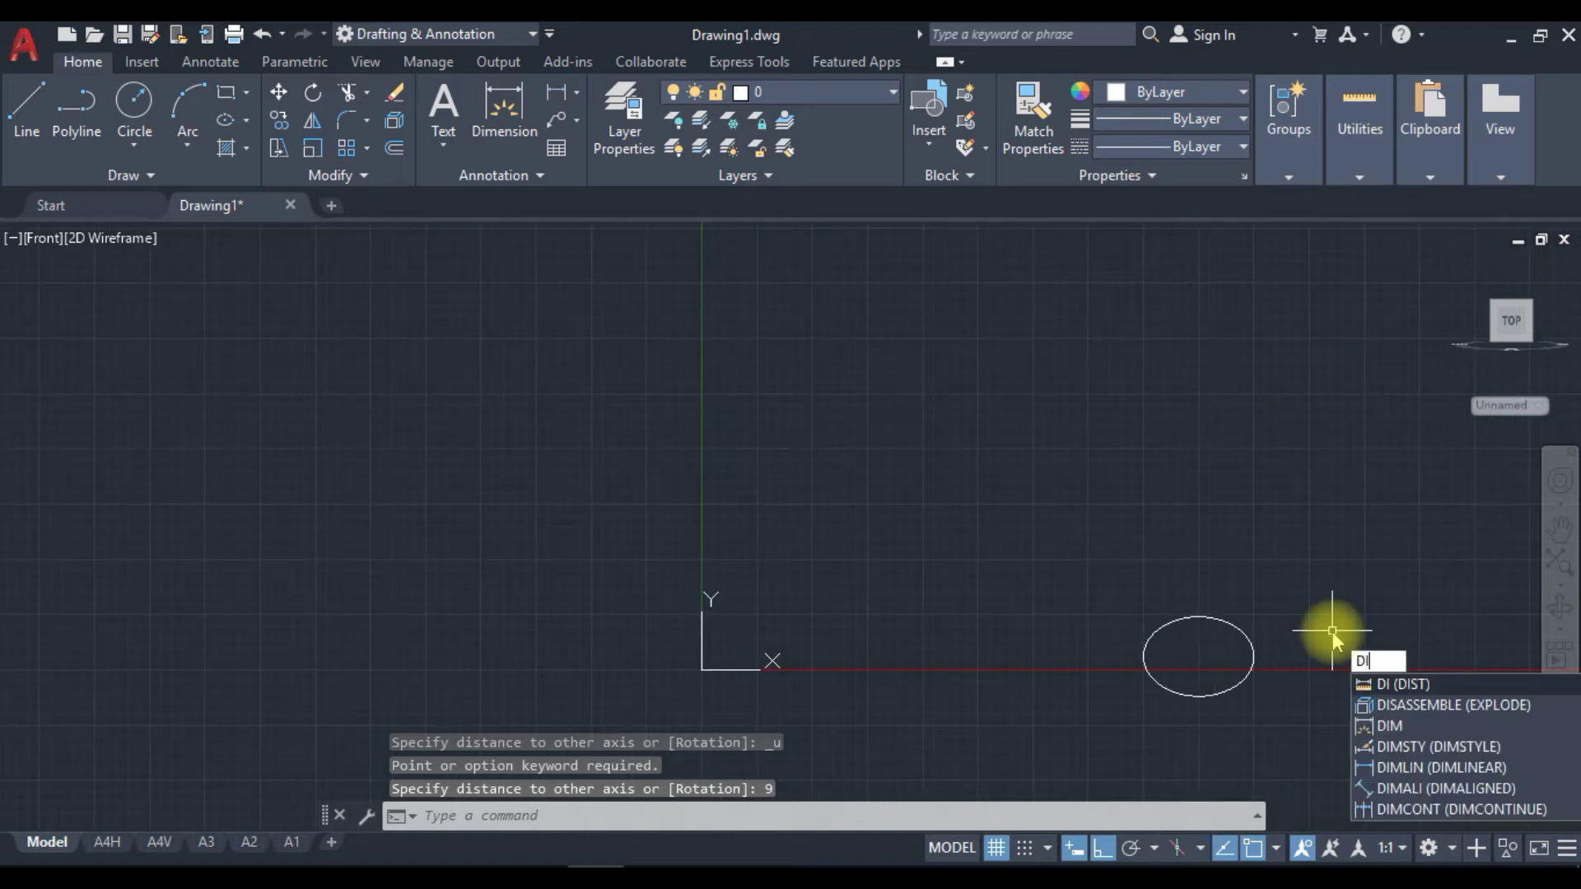
{"action": "key", "text": "Return"}
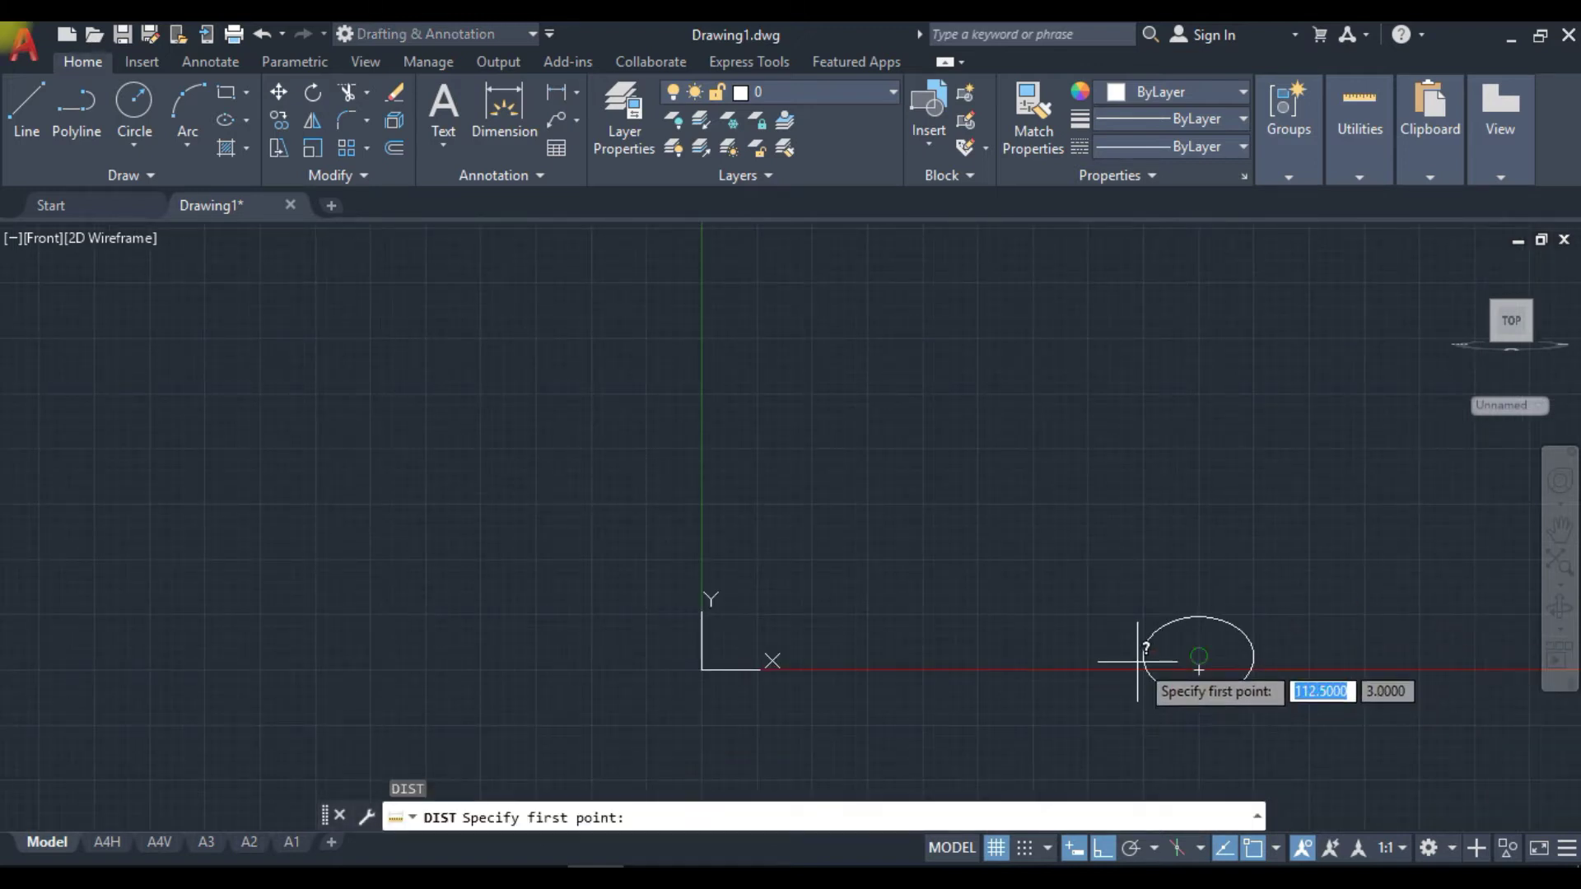
{"action": "key", "text": "Escape"}
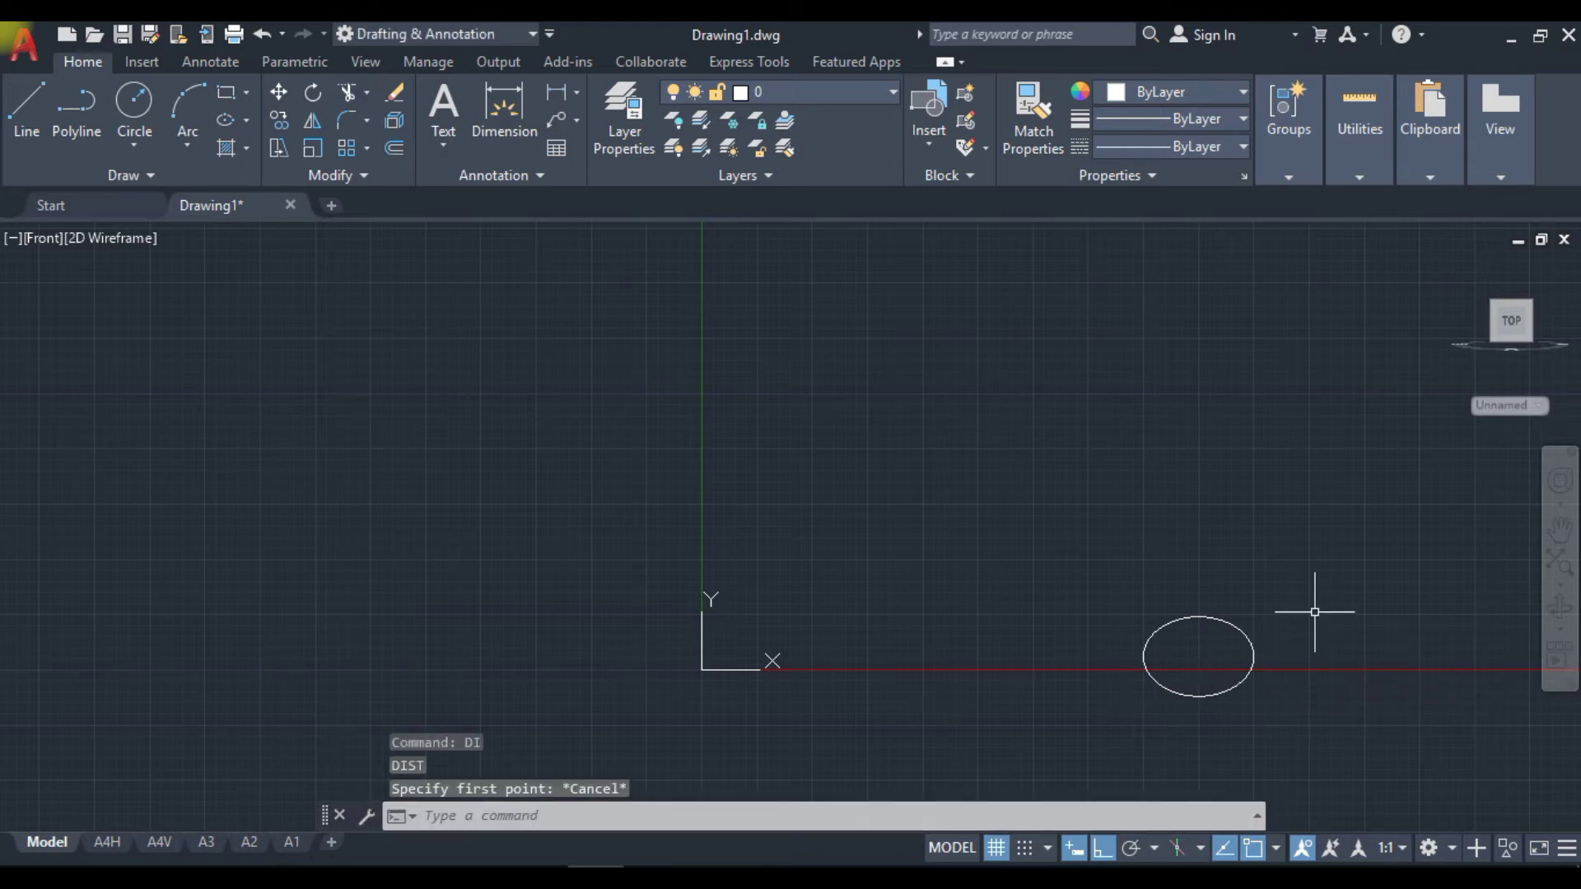
Configure the object snap settings with Midpoint, Center, Quadrant and Perpendicular modes enabled.
{"action": "type", "text": "os"}
{"action": "key", "text": "Return"}
{"action": "left_click", "coordinate": [601, 352]}
{"action": "left_click", "coordinate": [601, 383]}
{"action": "left_click", "coordinate": [600, 481]}
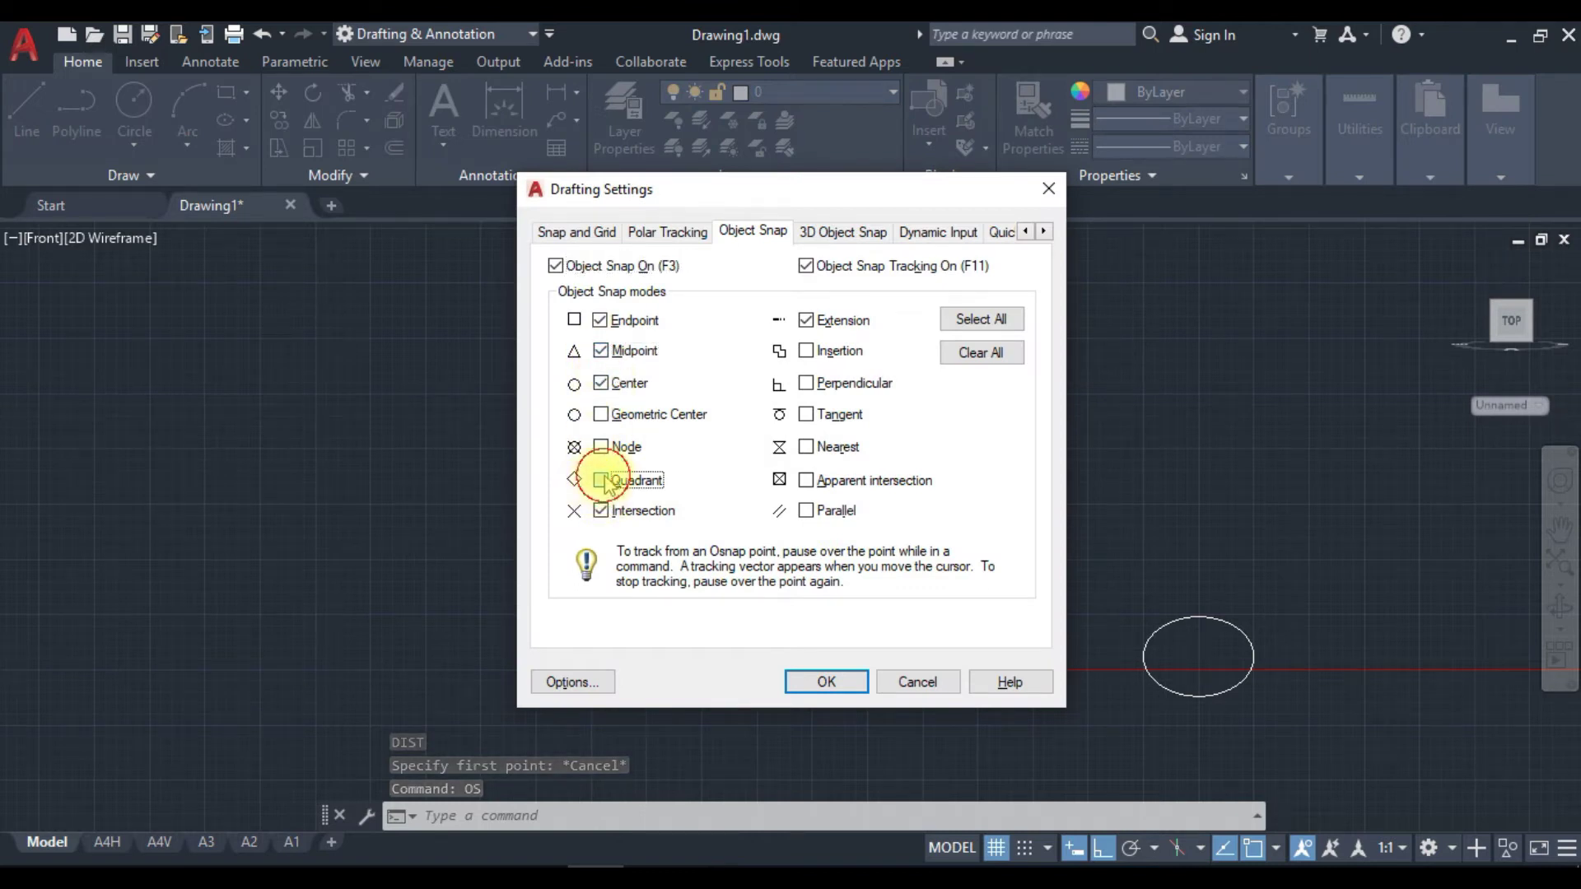
{"action": "left_click", "coordinate": [803, 385]}
{"action": "left_click", "coordinate": [815, 681]}
Measure the ellipse's horizontal axis between its left and right quadrant points.
{"action": "scroll", "coordinate": [1159, 621], "scroll_direction": "up", "scroll_amount": 2}
{"action": "mouse_move", "coordinate": [1158, 622]}
{"action": "middle_mouse_down"}
{"action": "mouse_move", "coordinate": [840, 529]}
{"action": "mouse_move", "coordinate": [838, 510]}
{"action": "middle_mouse_up"}
{"action": "type", "text": "di"}
{"action": "key", "text": "Return"}
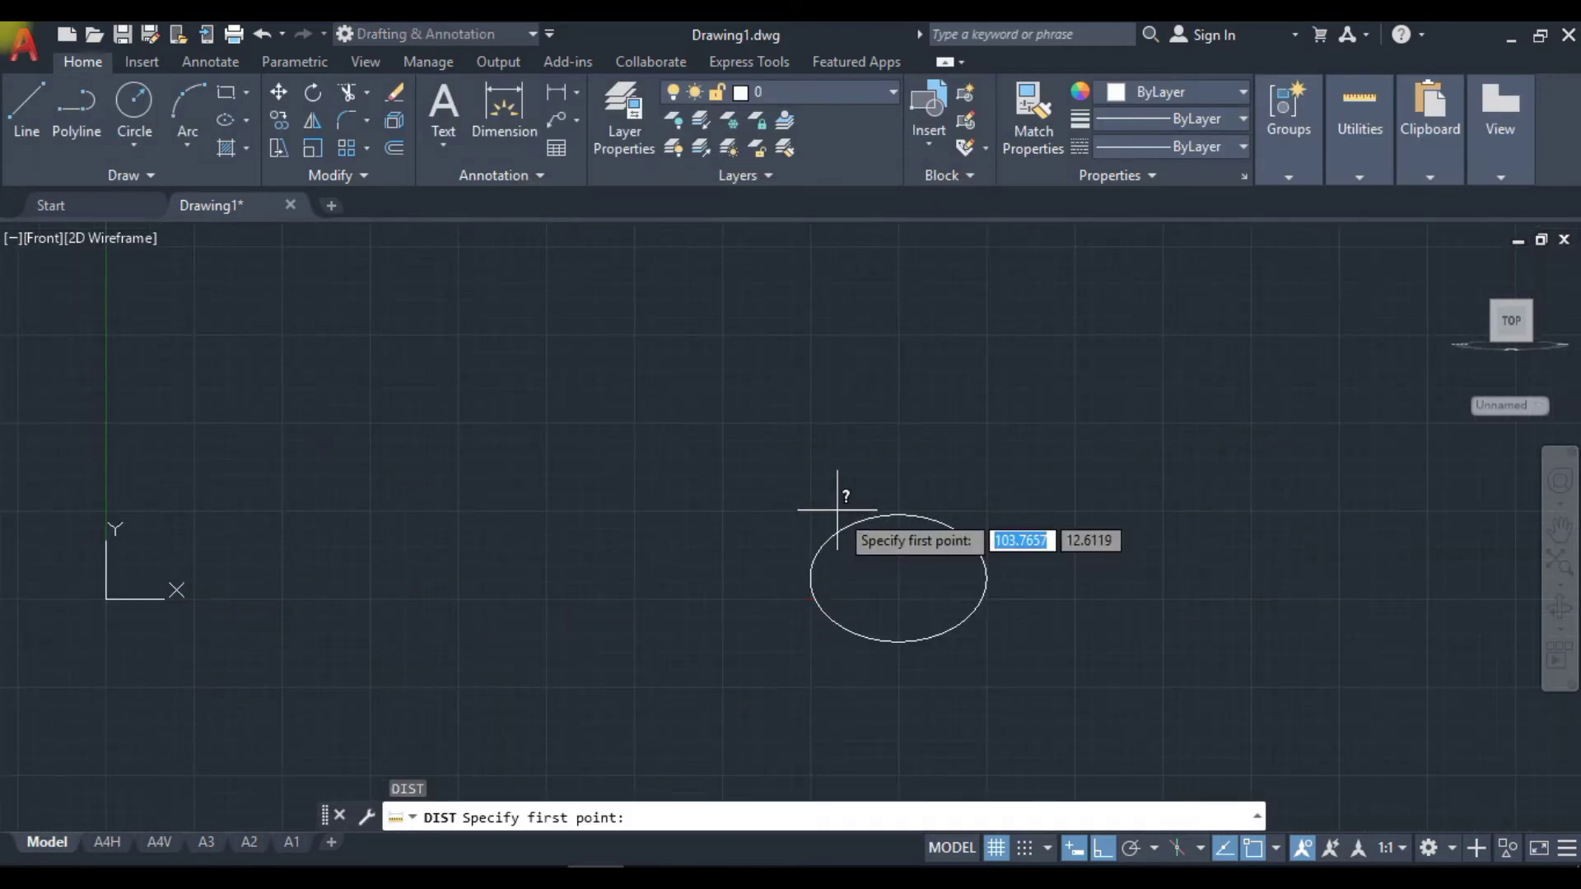
{"action": "left_click", "coordinate": [811, 577]}
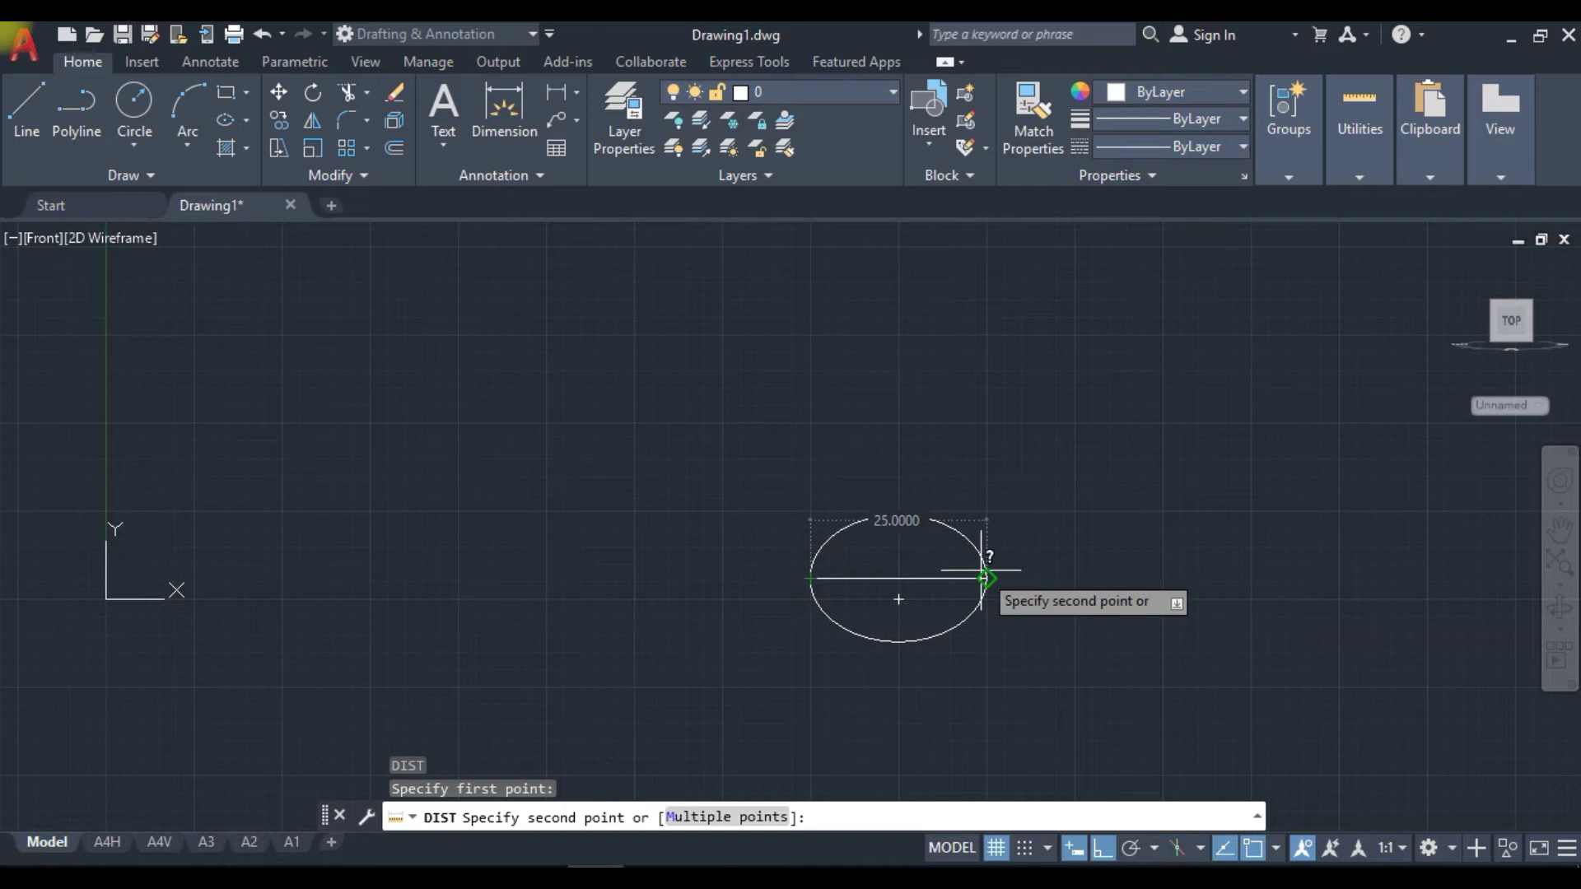
{"action": "left_click", "coordinate": [987, 577]}
{"action": "key", "text": "Escape"}
Delete the ellipse.
{"action": "left_click", "coordinate": [1045, 476]}
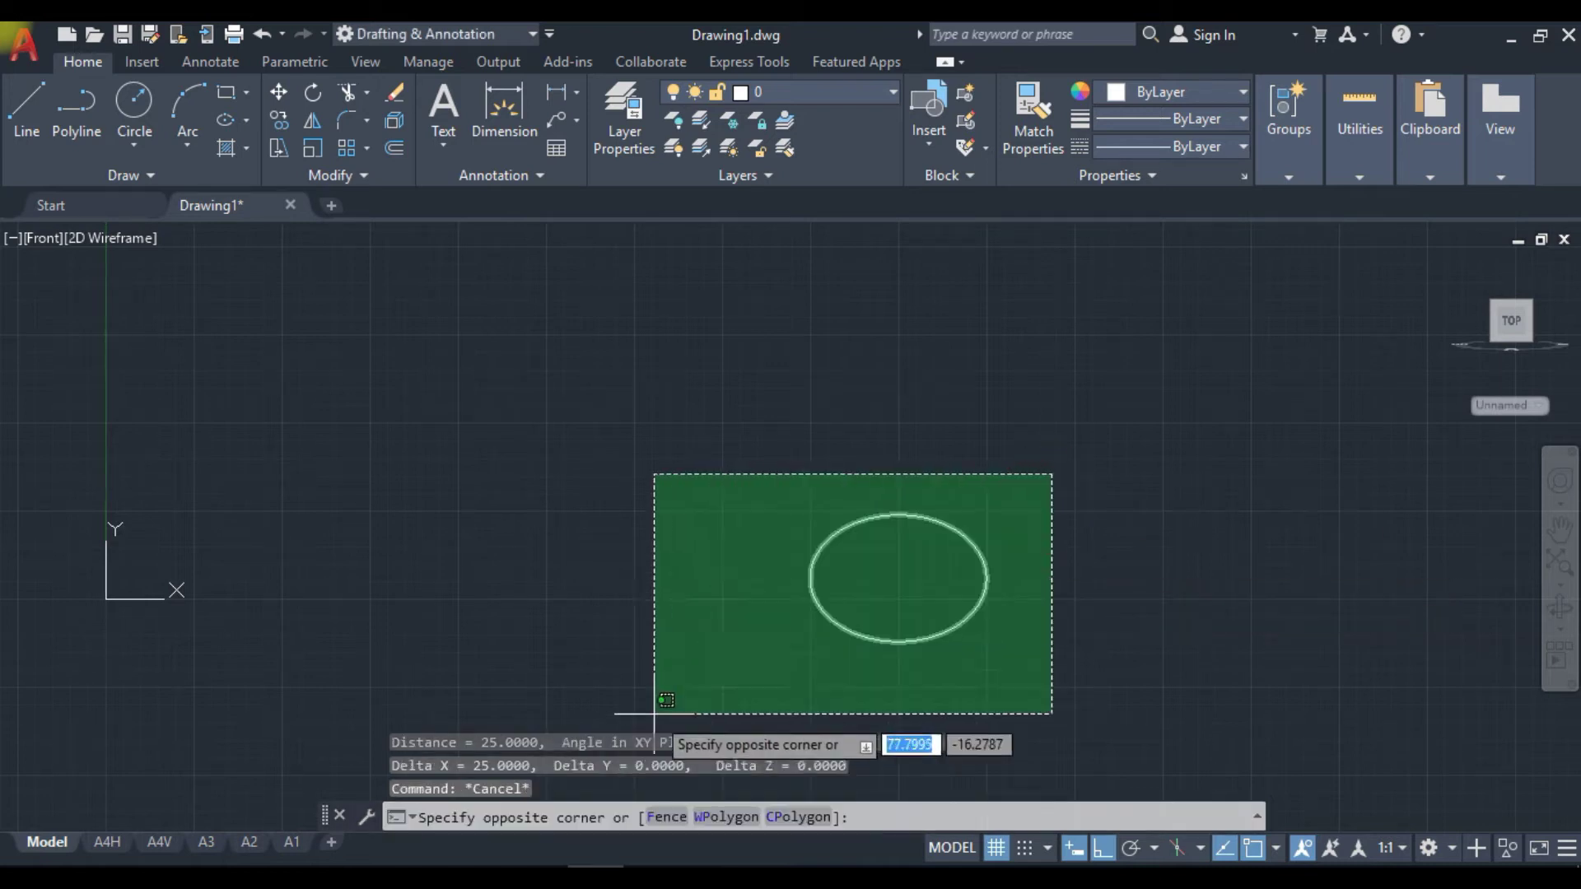
{"action": "left_click", "coordinate": [699, 697]}
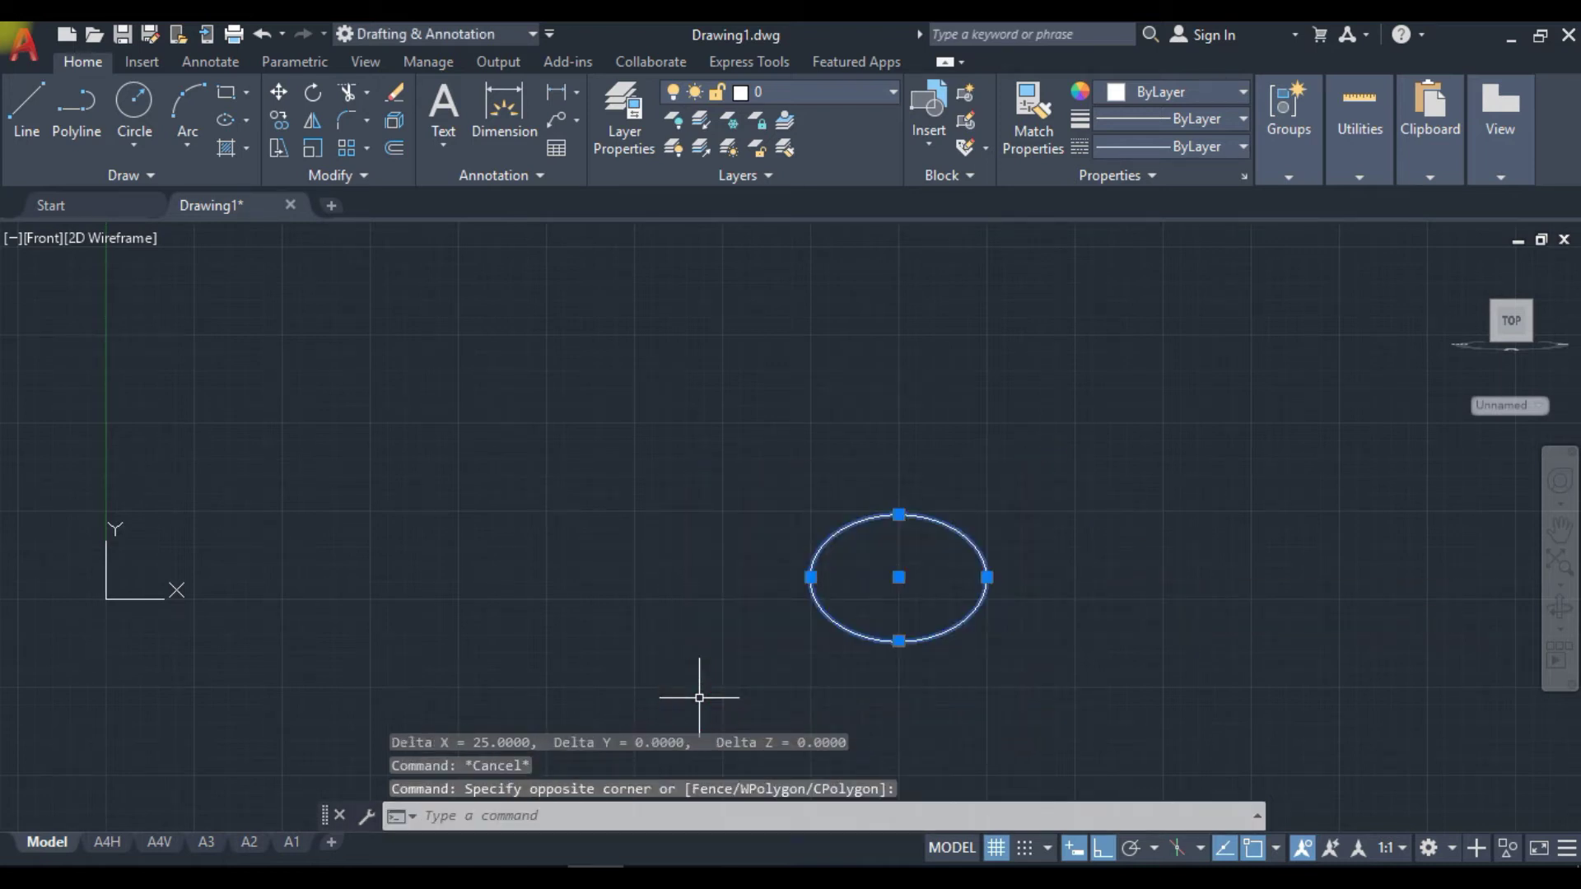
{"action": "key", "text": "Delete"}
Draw an ellipse with its first axis endpoint at 100,3, a horizontal axis length of 50 and a distance of 9 to the other axis.
{"action": "type", "text": "el"}
{"action": "key", "text": "Return"}
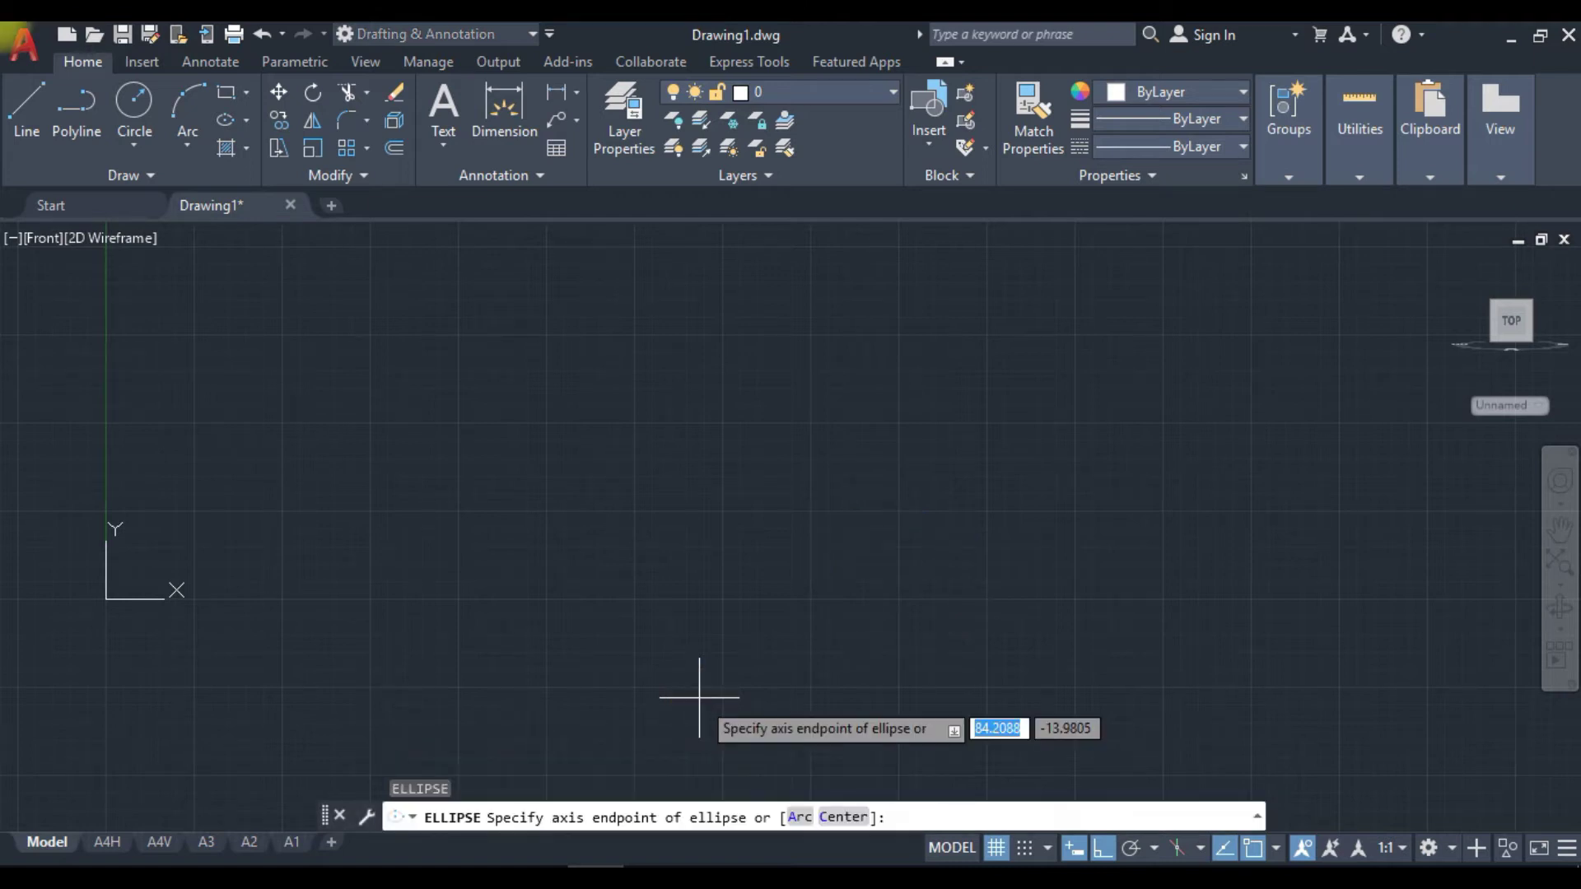
{"action": "type", "text": "100"}
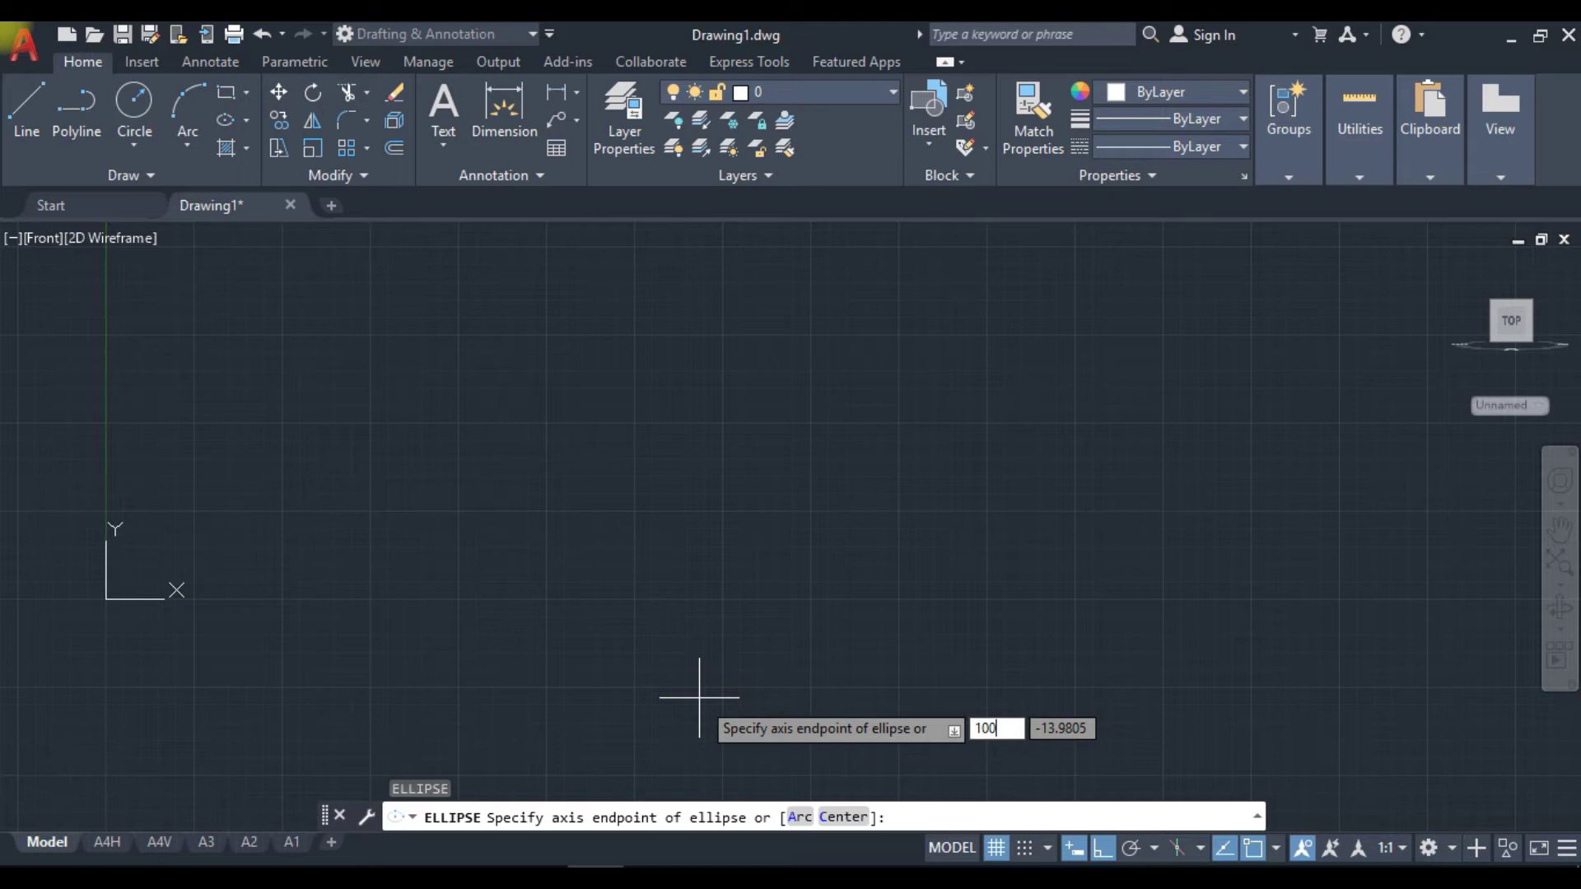
{"action": "type", "text": ",3"}
{"action": "key", "text": "Return"}
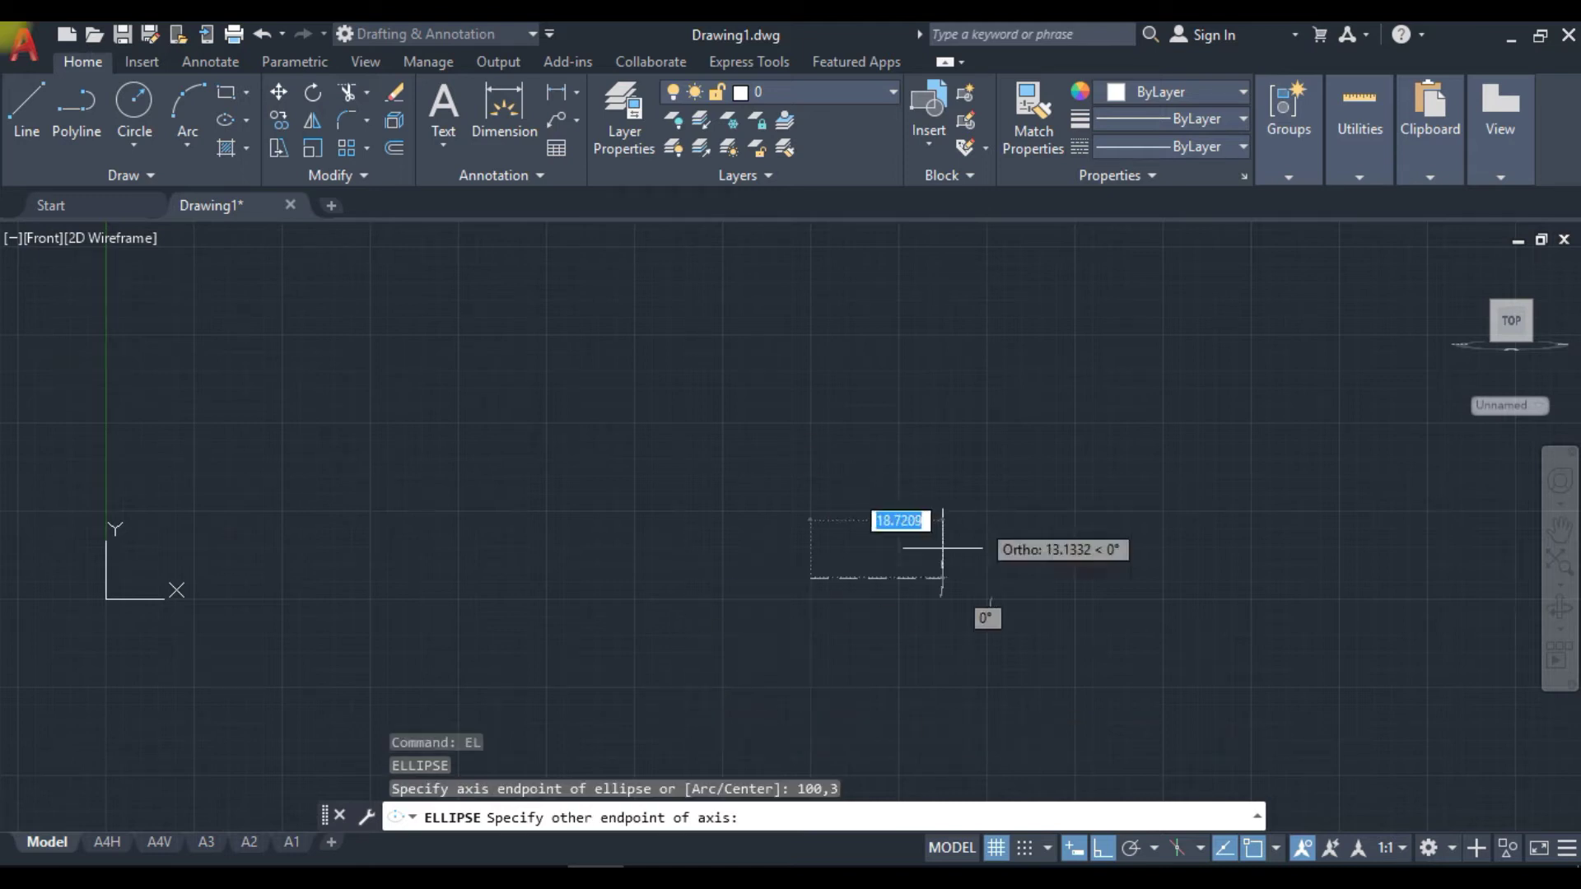
{"action": "type", "text": "50"}
{"action": "key", "text": "Return"}
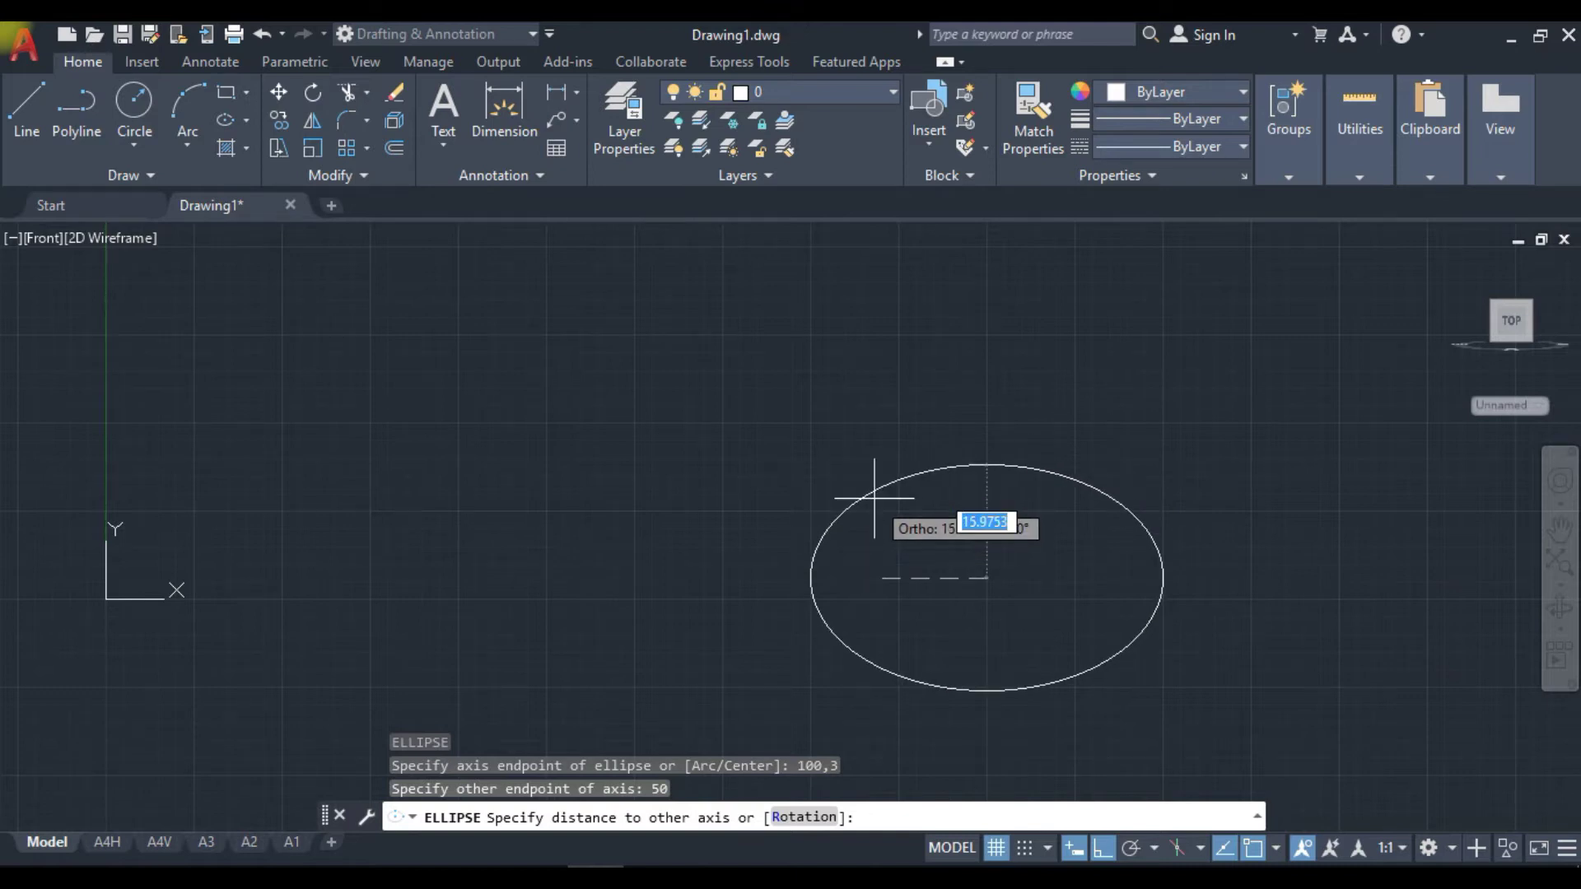
{"action": "type", "text": "9"}
{"action": "key", "text": "Return"}
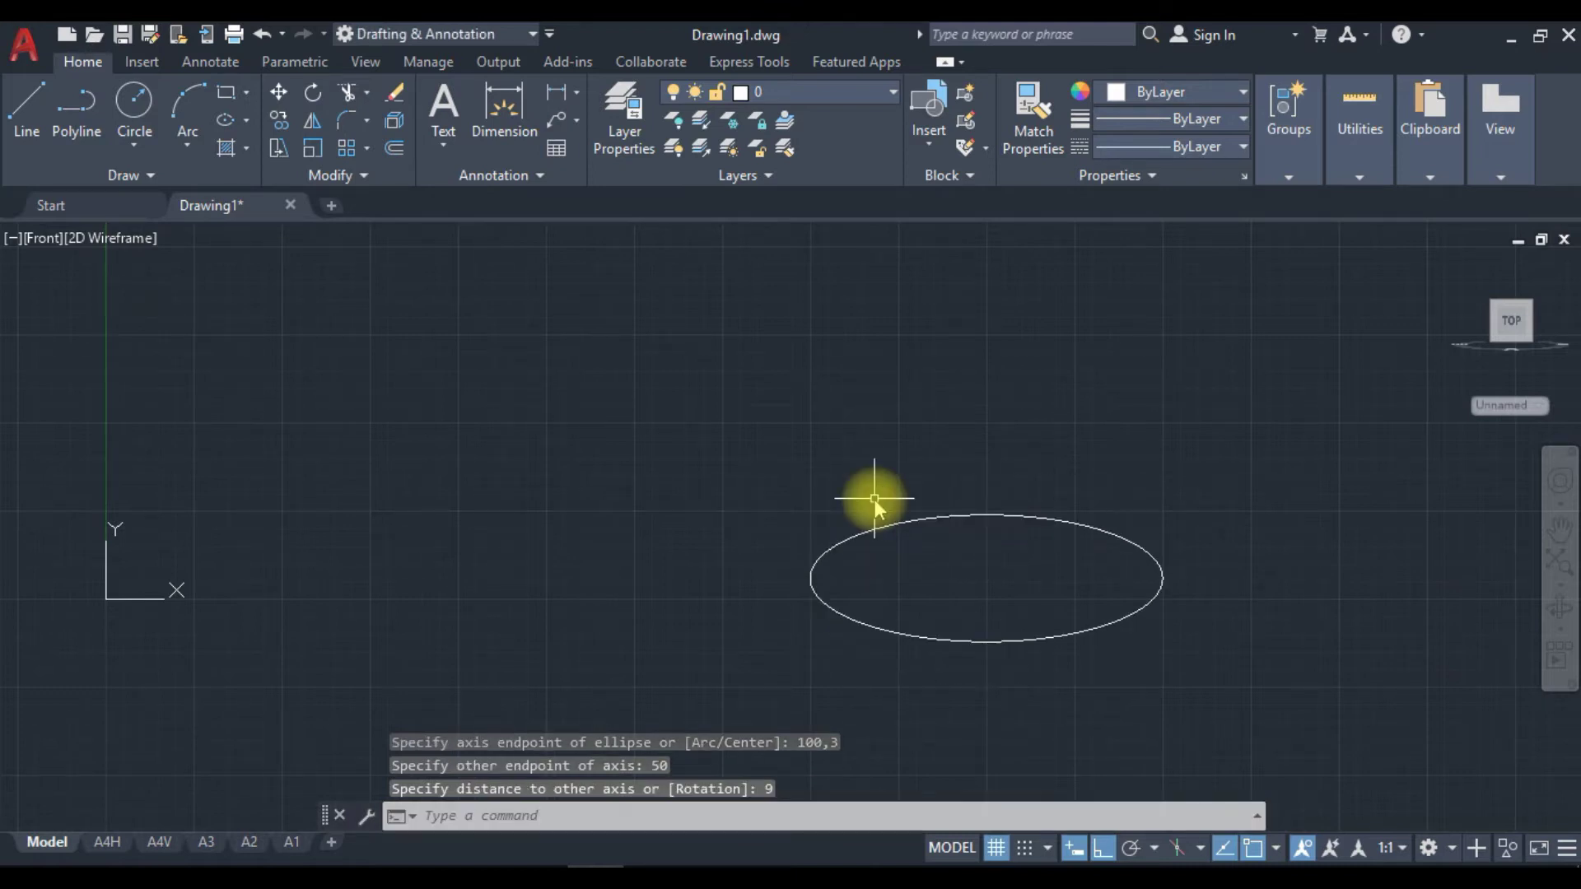
Draw two connected lines from the ellipse's top quadrant point to its center and on to its right quadrant point.
{"action": "scroll", "coordinate": [1198, 493], "scroll_direction": "up", "scroll_amount": 2}
{"action": "type", "text": "l"}
{"action": "key", "text": "Return"}
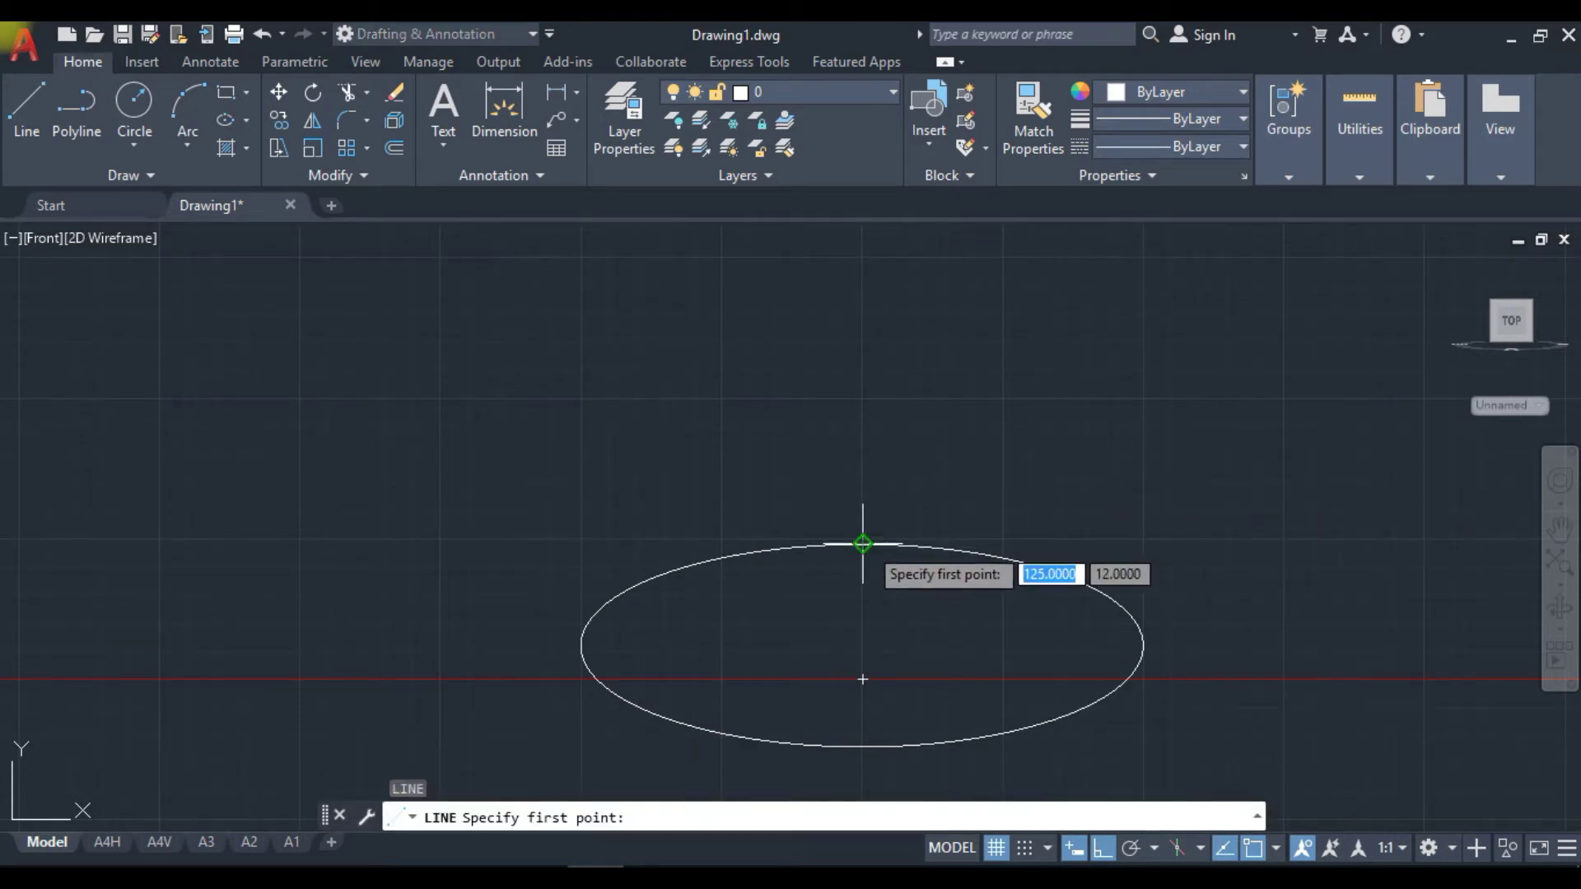
{"action": "left_click", "coordinate": [862, 543]}
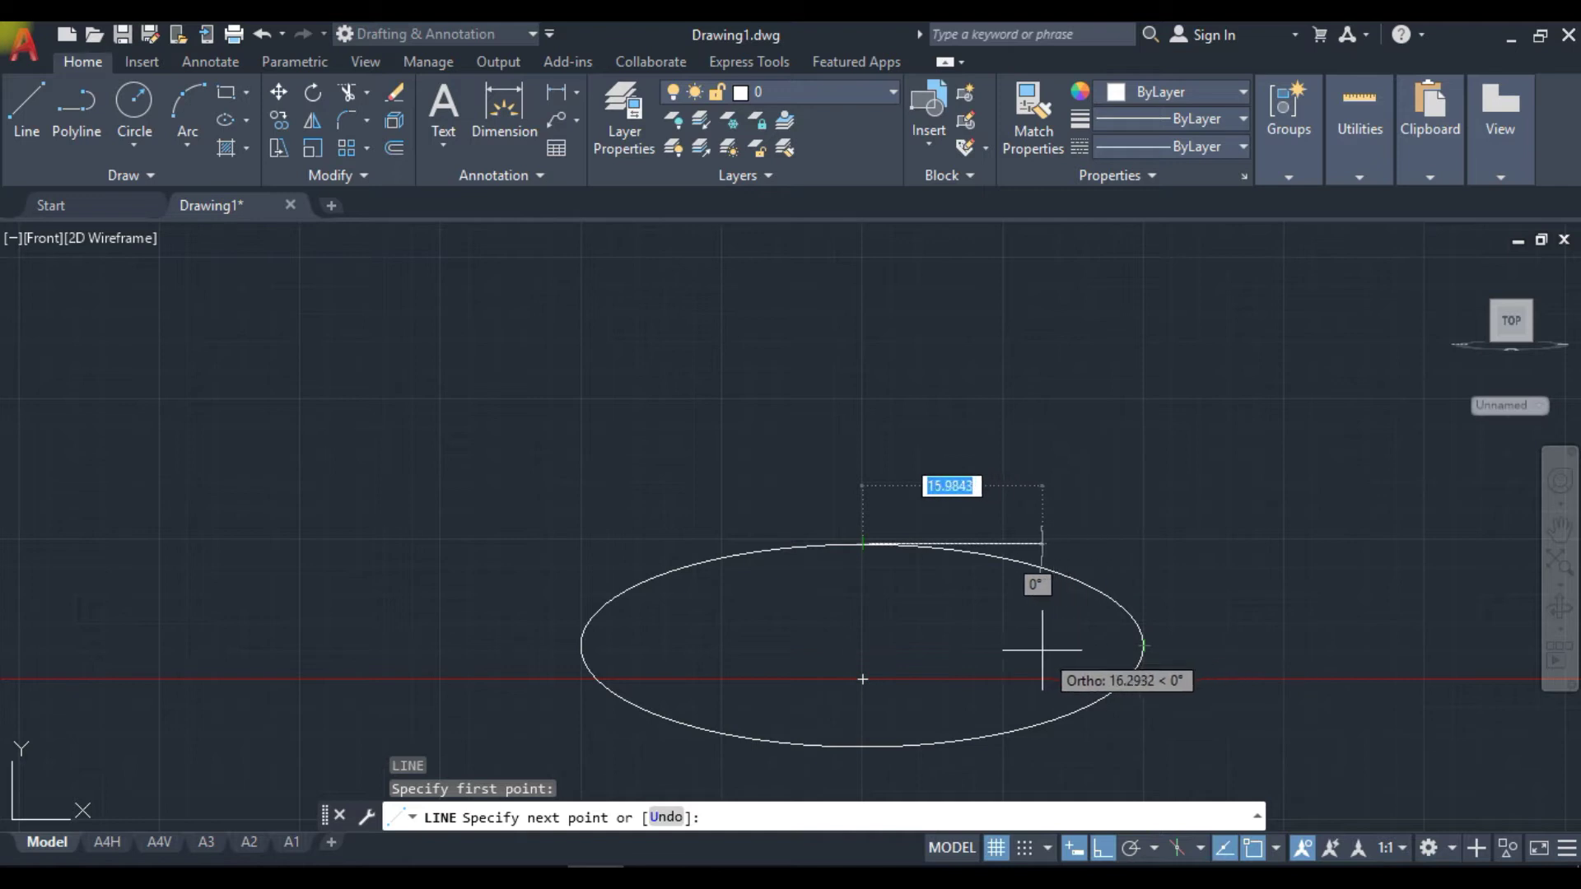
{"action": "left_click", "coordinate": [862, 645]}
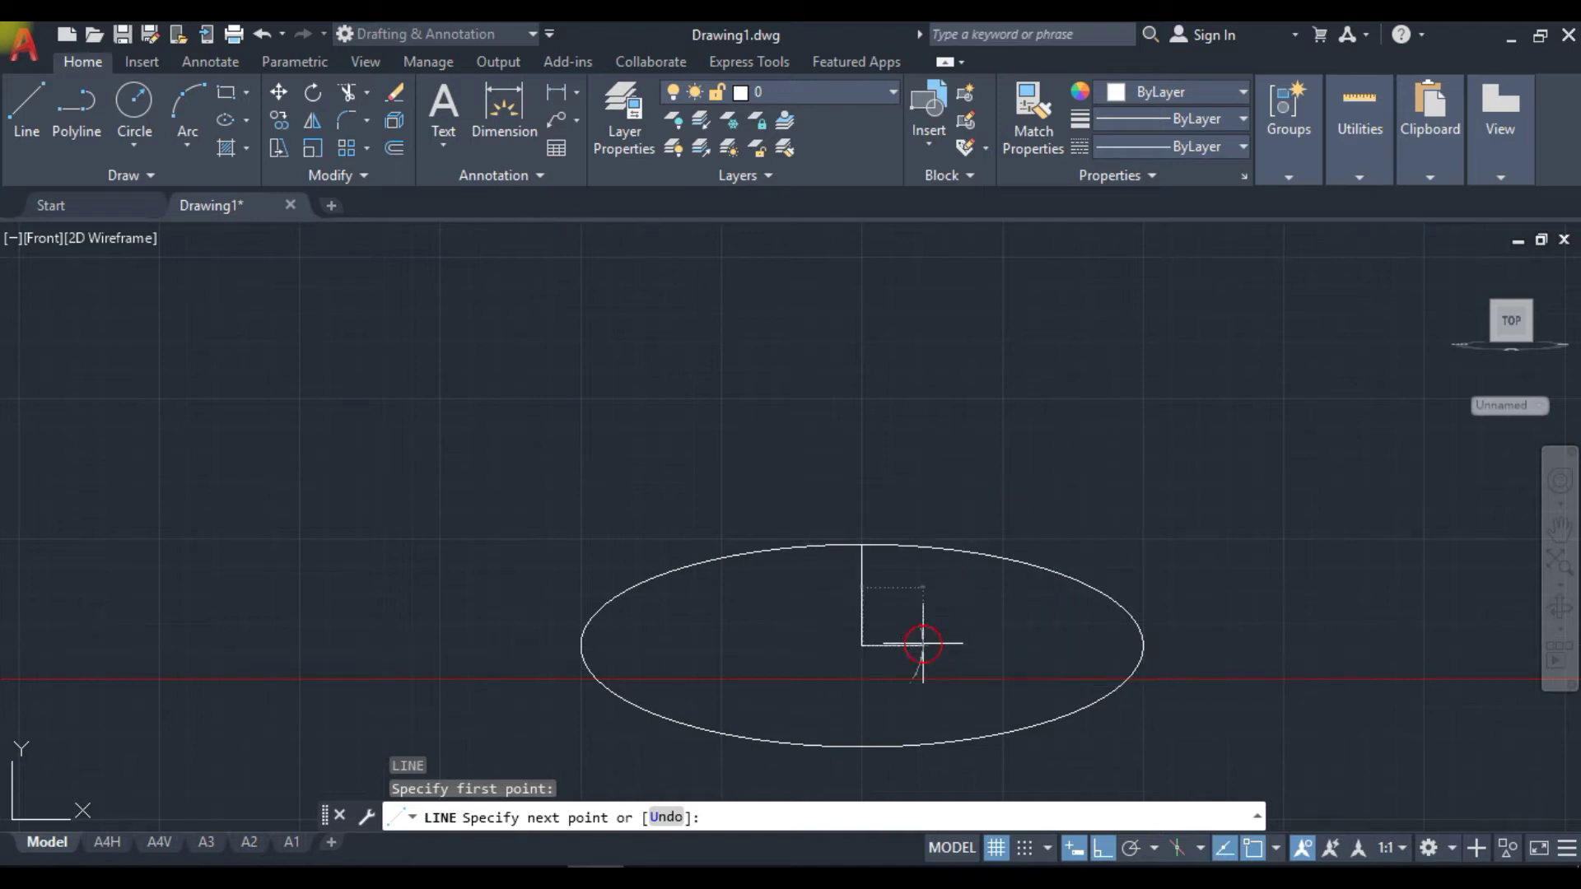
{"action": "left_click", "coordinate": [1144, 645]}
{"action": "key", "text": "Escape"}
Trim away the rest of the ellipse, leaving only the upper-right quarter arc between the two lines.
{"action": "key", "text": "Return"}
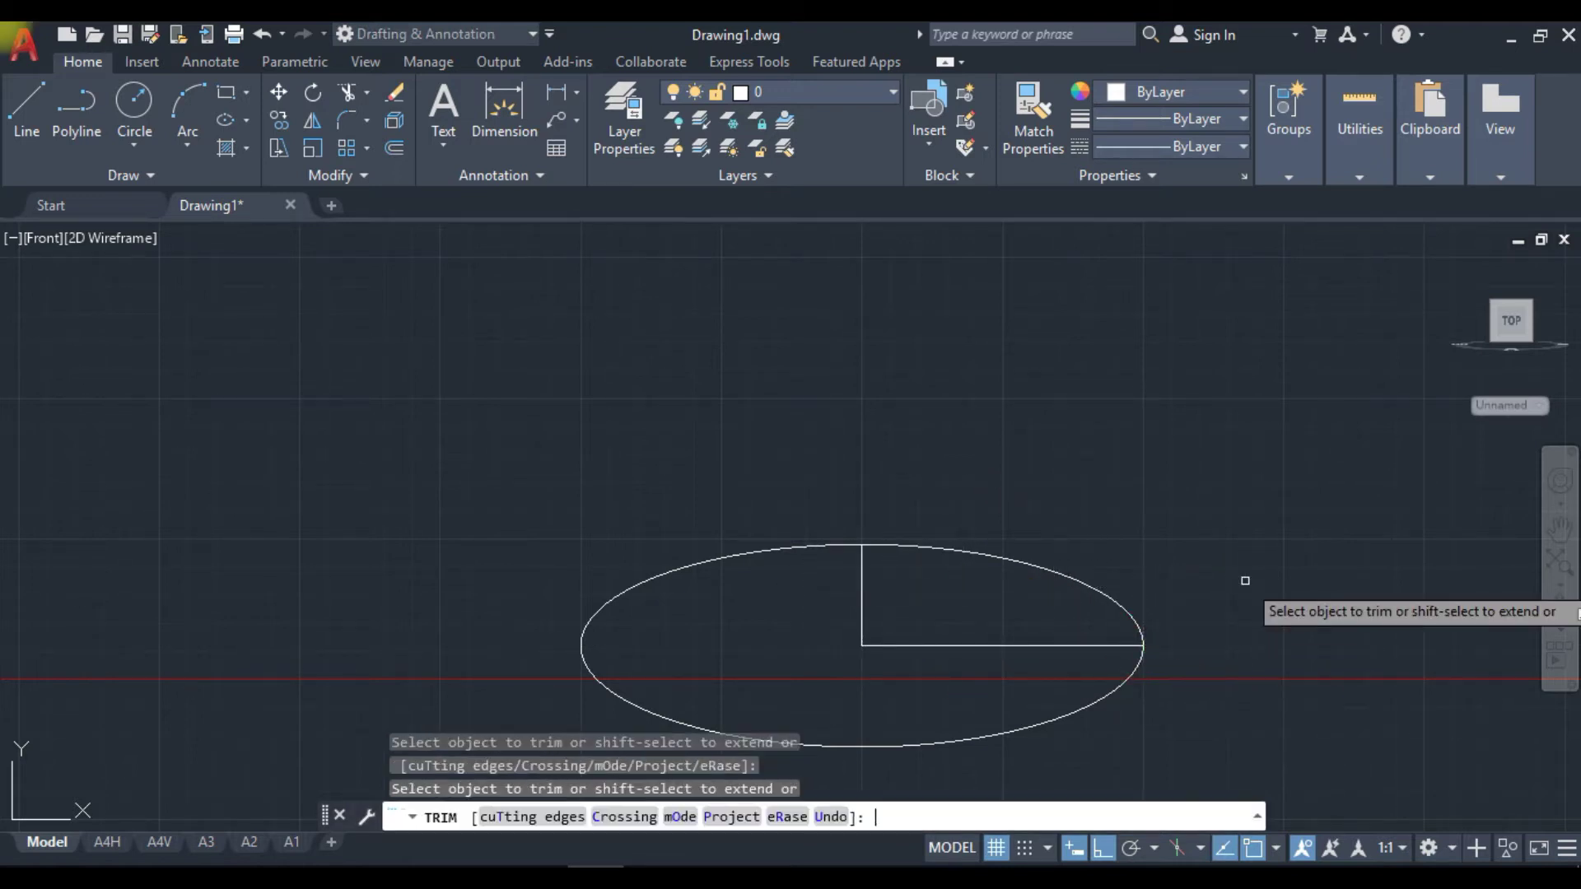
{"action": "left_click", "coordinate": [792, 450]}
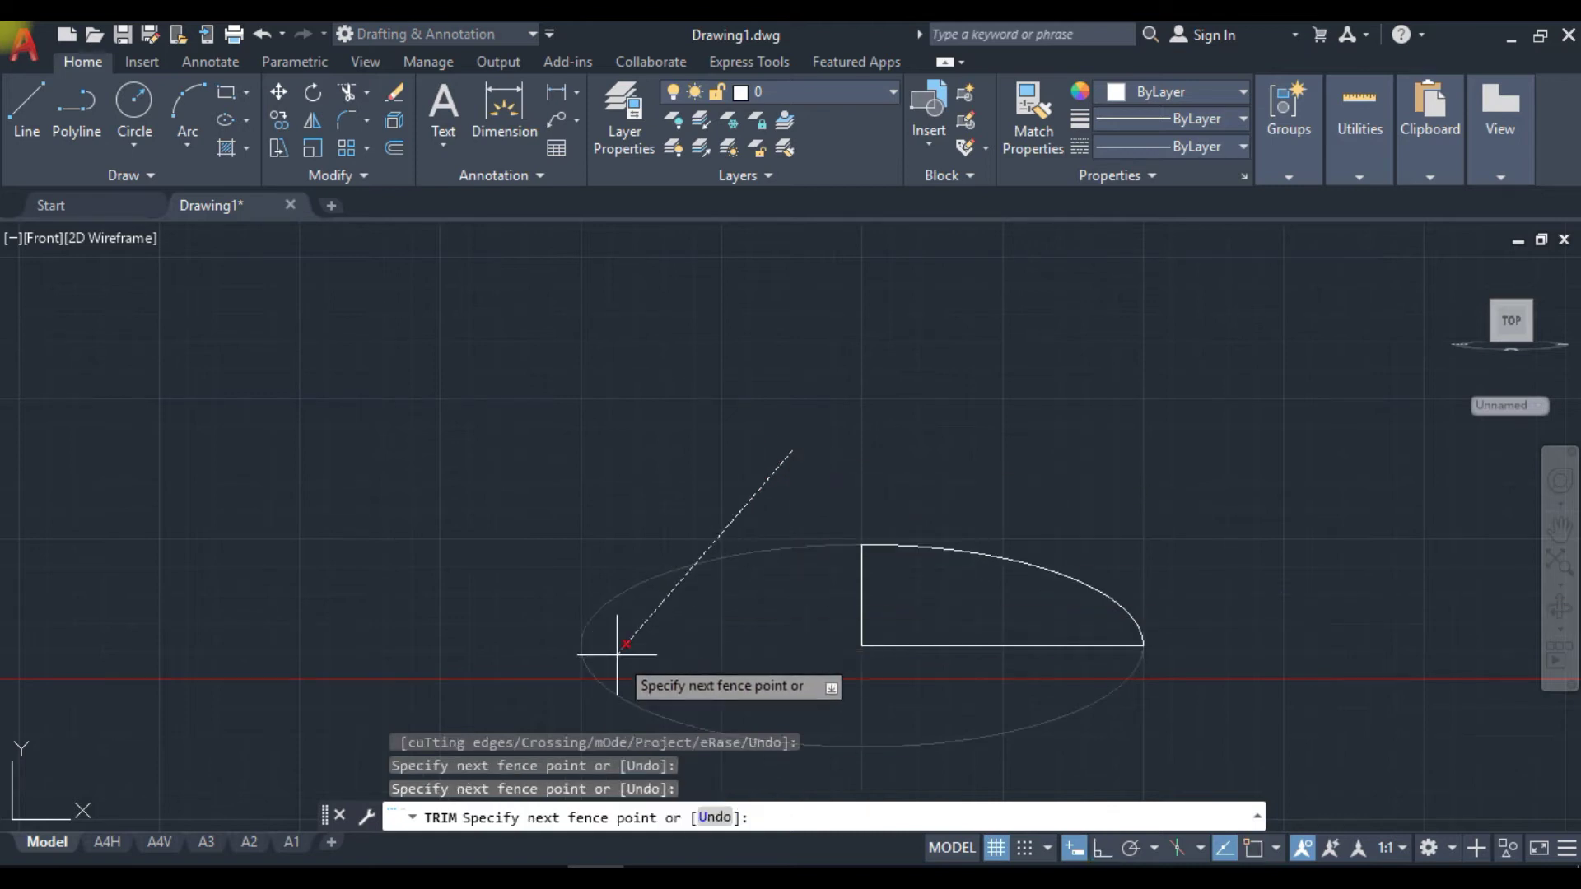
{"action": "left_click", "coordinate": [617, 655]}
{"action": "key", "text": "Return"}
{"action": "key", "text": "Escape"}
{"action": "middle_click_drag", "start_coordinate": [808, 635], "coordinate": [765, 512]}
{"action": "scroll", "coordinate": [892, 404], "scroll_direction": "up", "scroll_amount": 2}
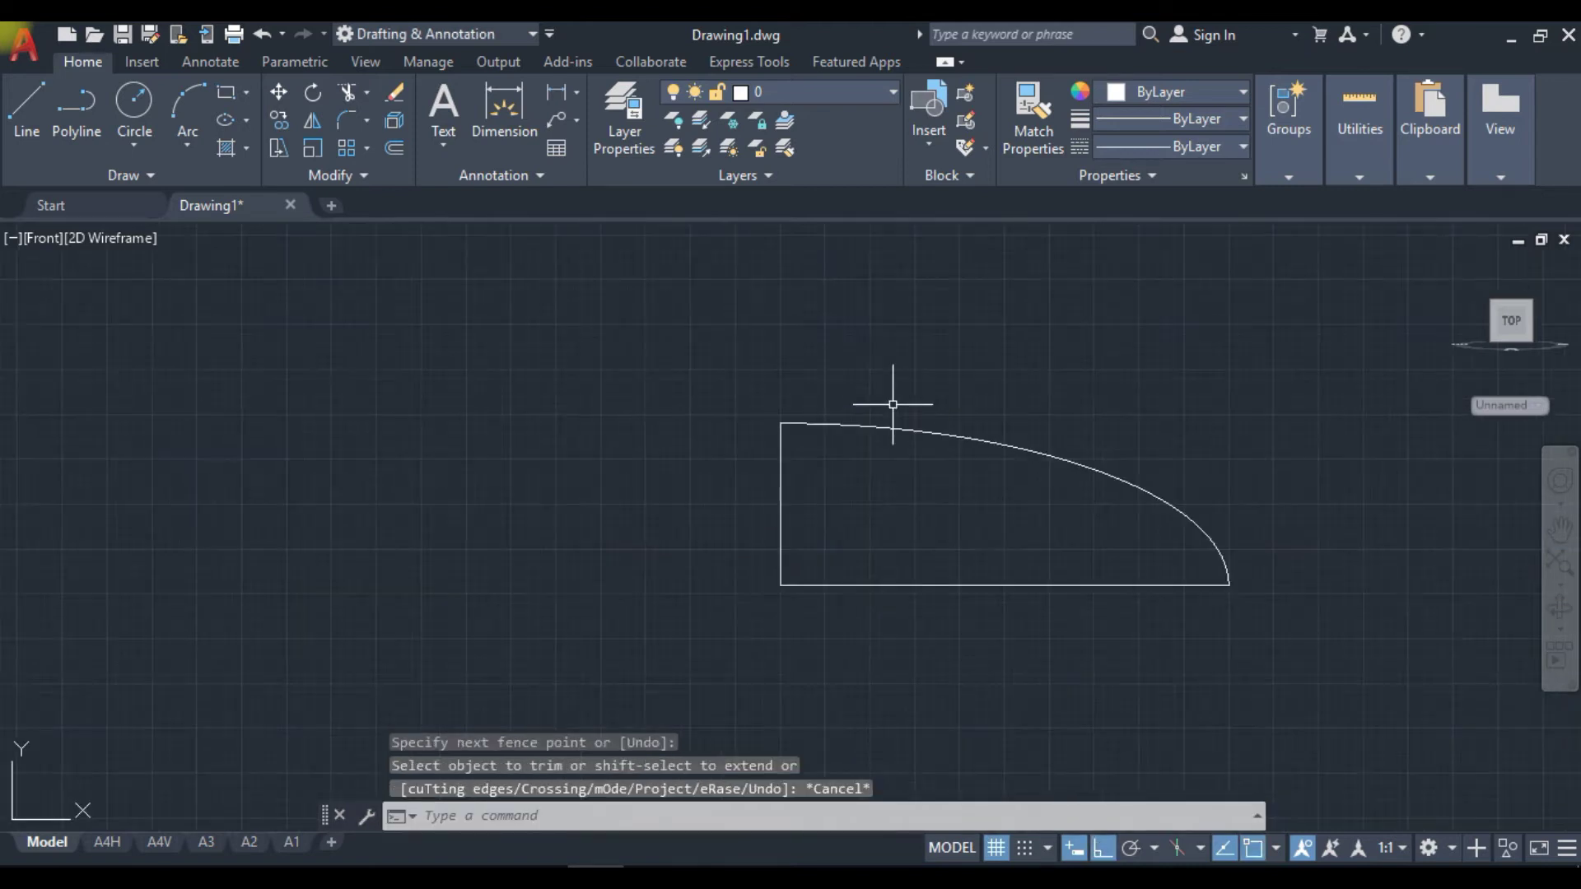
Draw a vertical line 3 units long downward from the right end of the quarter-ellipse arc.
{"action": "type", "text": "l"}
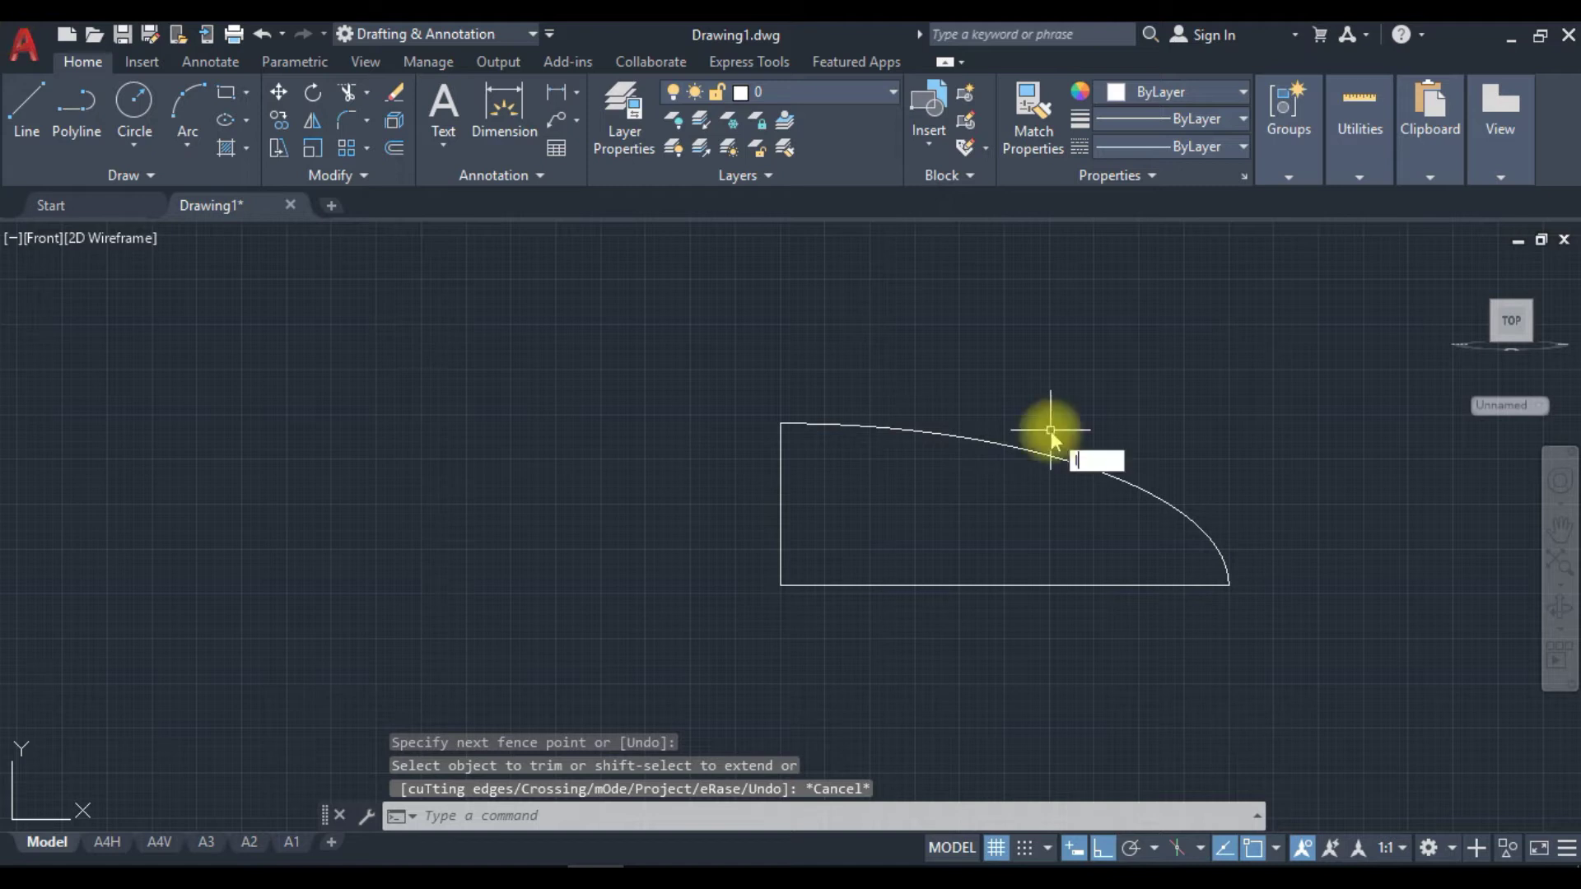
{"action": "key", "text": "Return"}
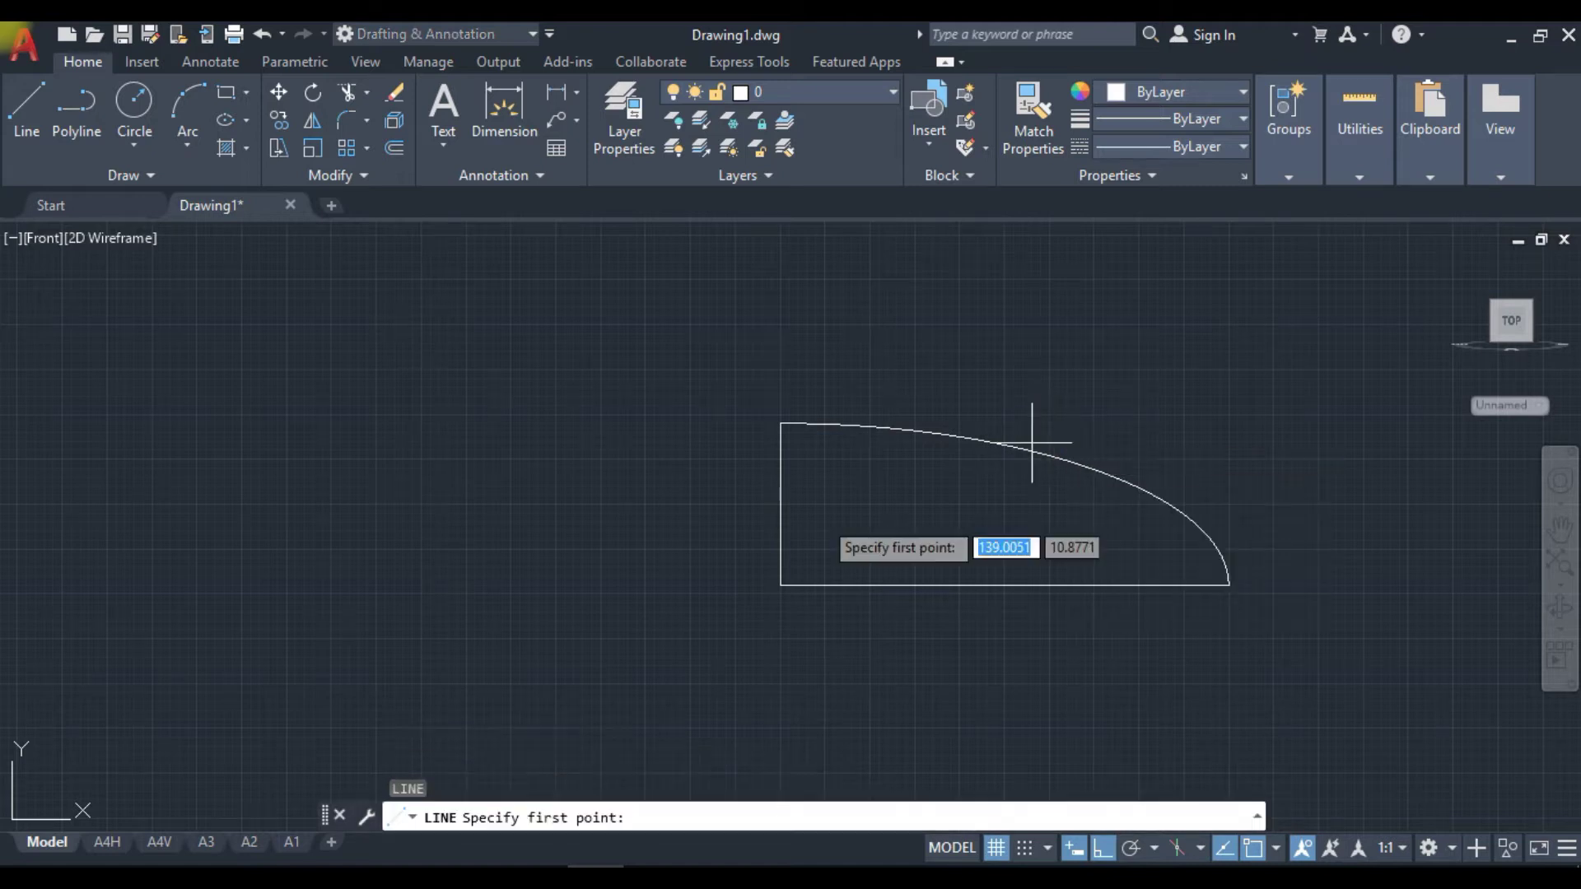
{"action": "left_click", "coordinate": [1229, 584]}
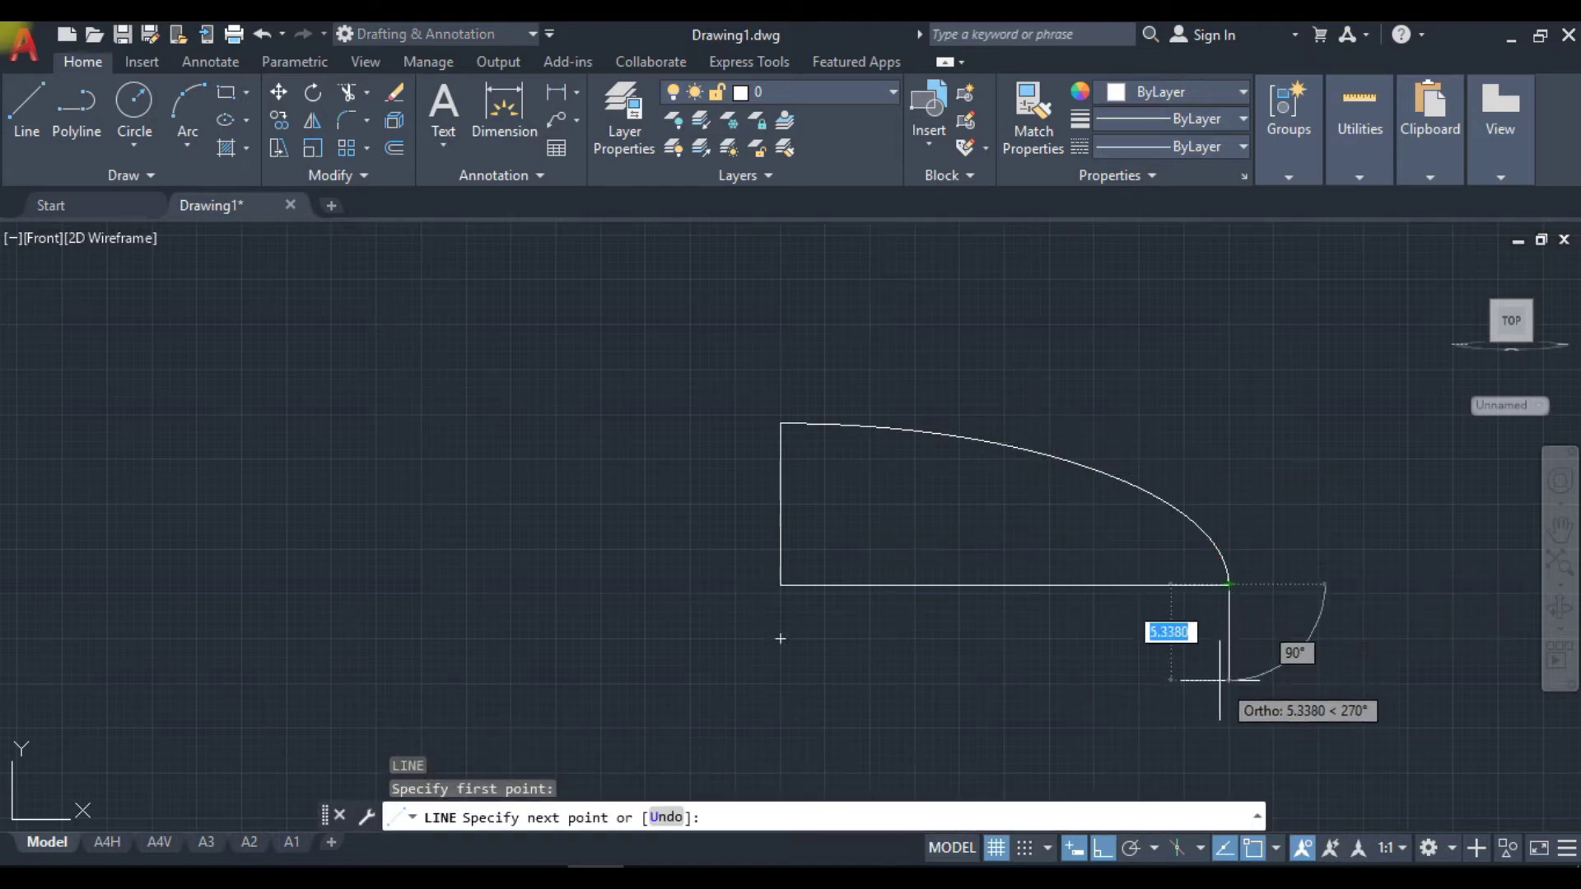
{"action": "type", "text": "3"}
{"action": "key", "text": "Return"}
{"action": "key", "text": "Escape"}
{"action": "scroll", "coordinate": [1237, 555], "scroll_direction": "up", "scroll_amount": 2}
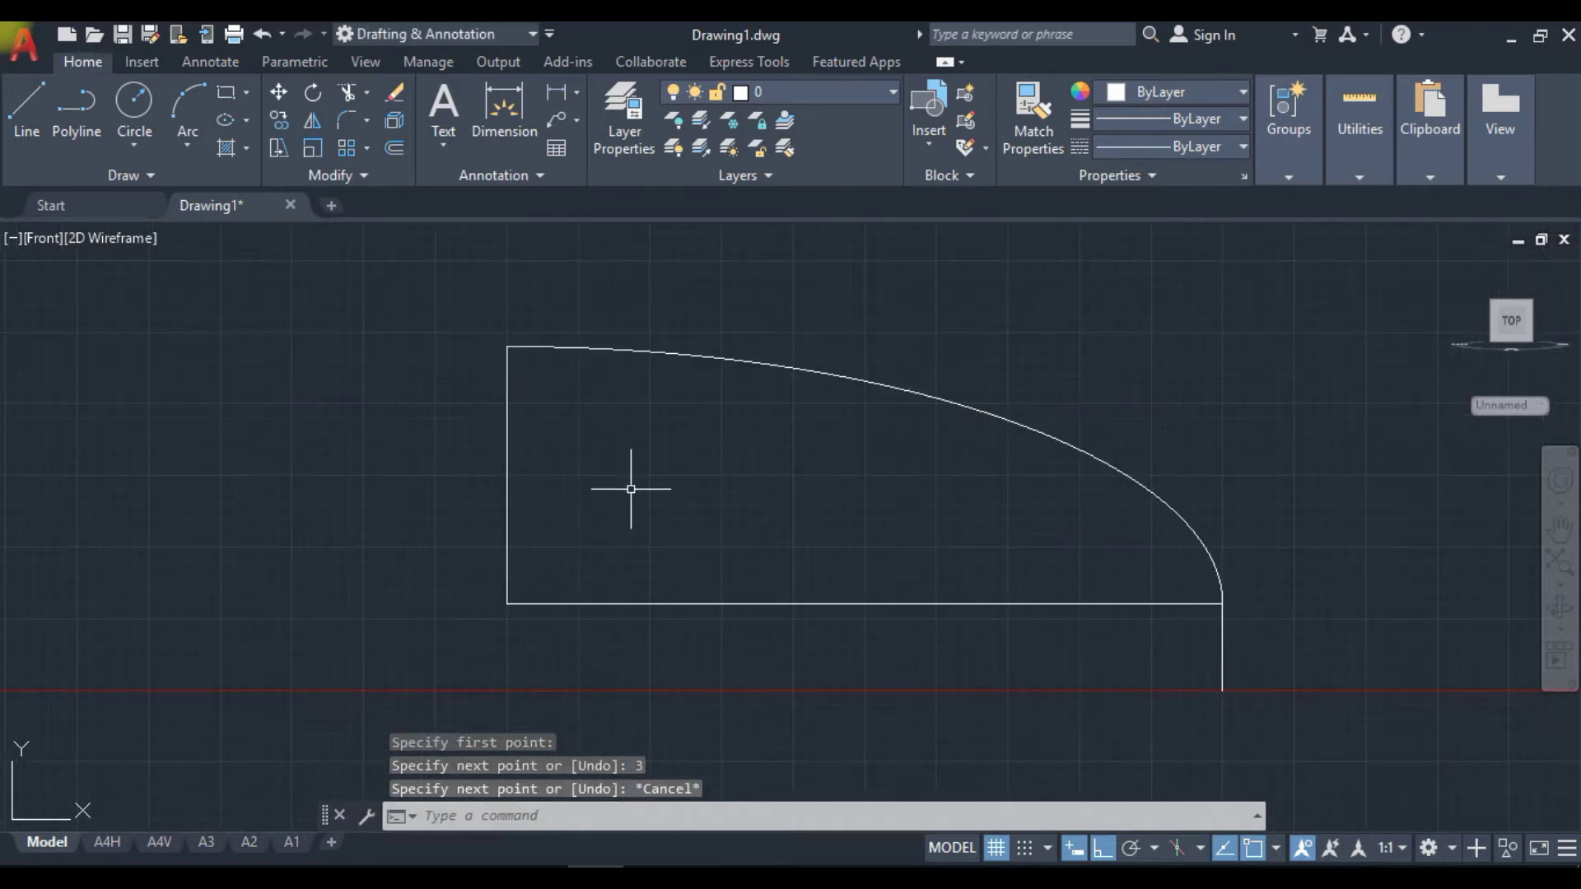
Join the quarter-ellipse arc and the short vertical line below it into one object.
{"action": "left_click", "coordinate": [1027, 425]}
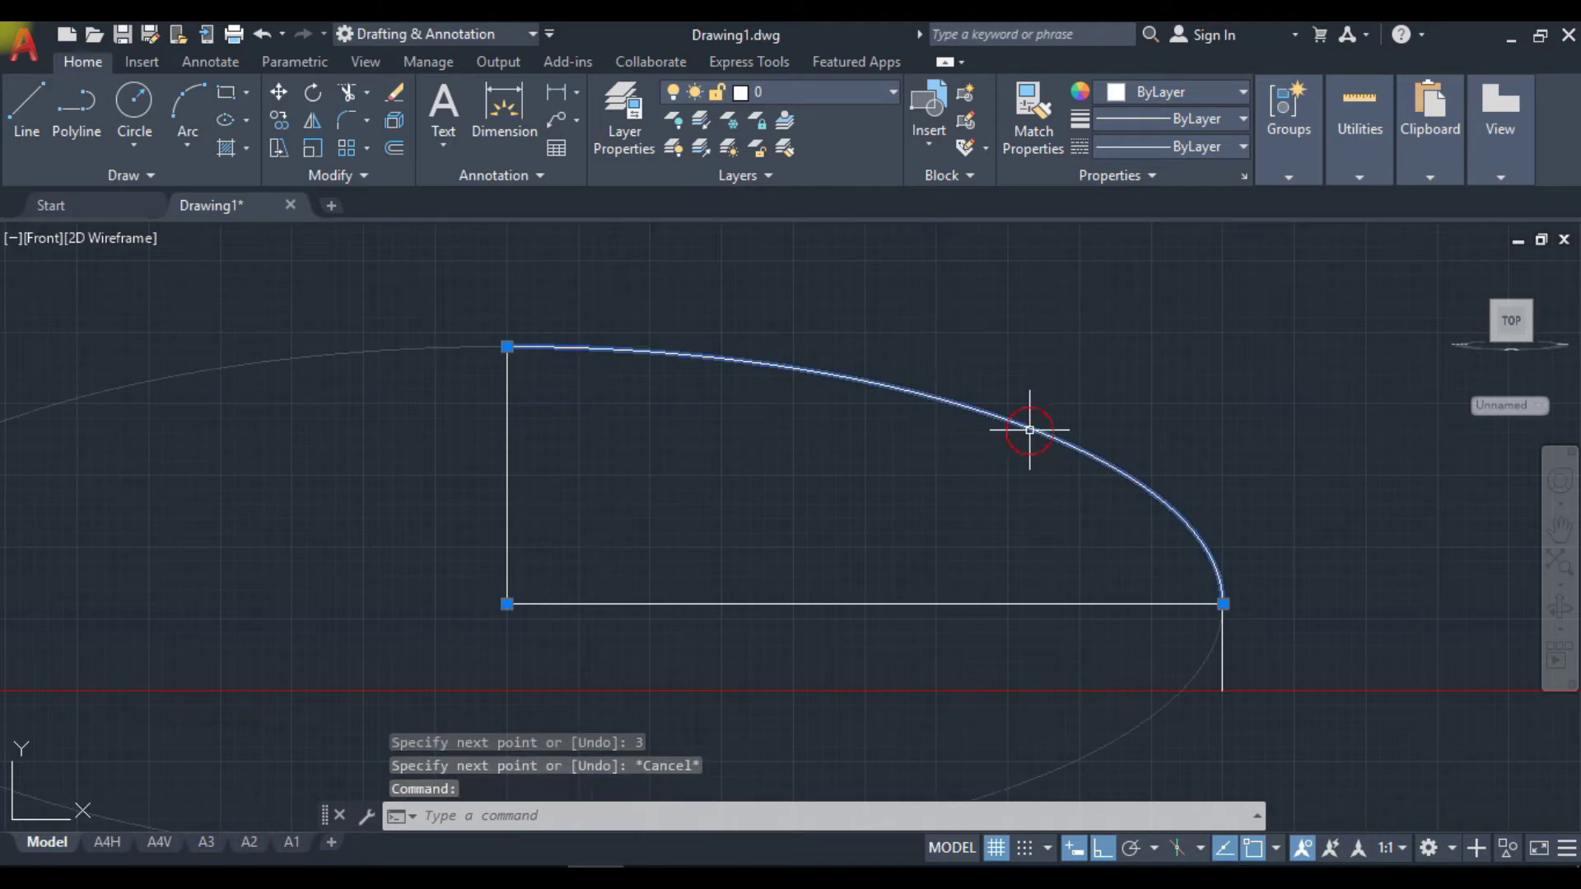
{"action": "left_click", "coordinate": [1224, 665]}
{"action": "type", "text": "j"}
{"action": "key", "text": "Return"}
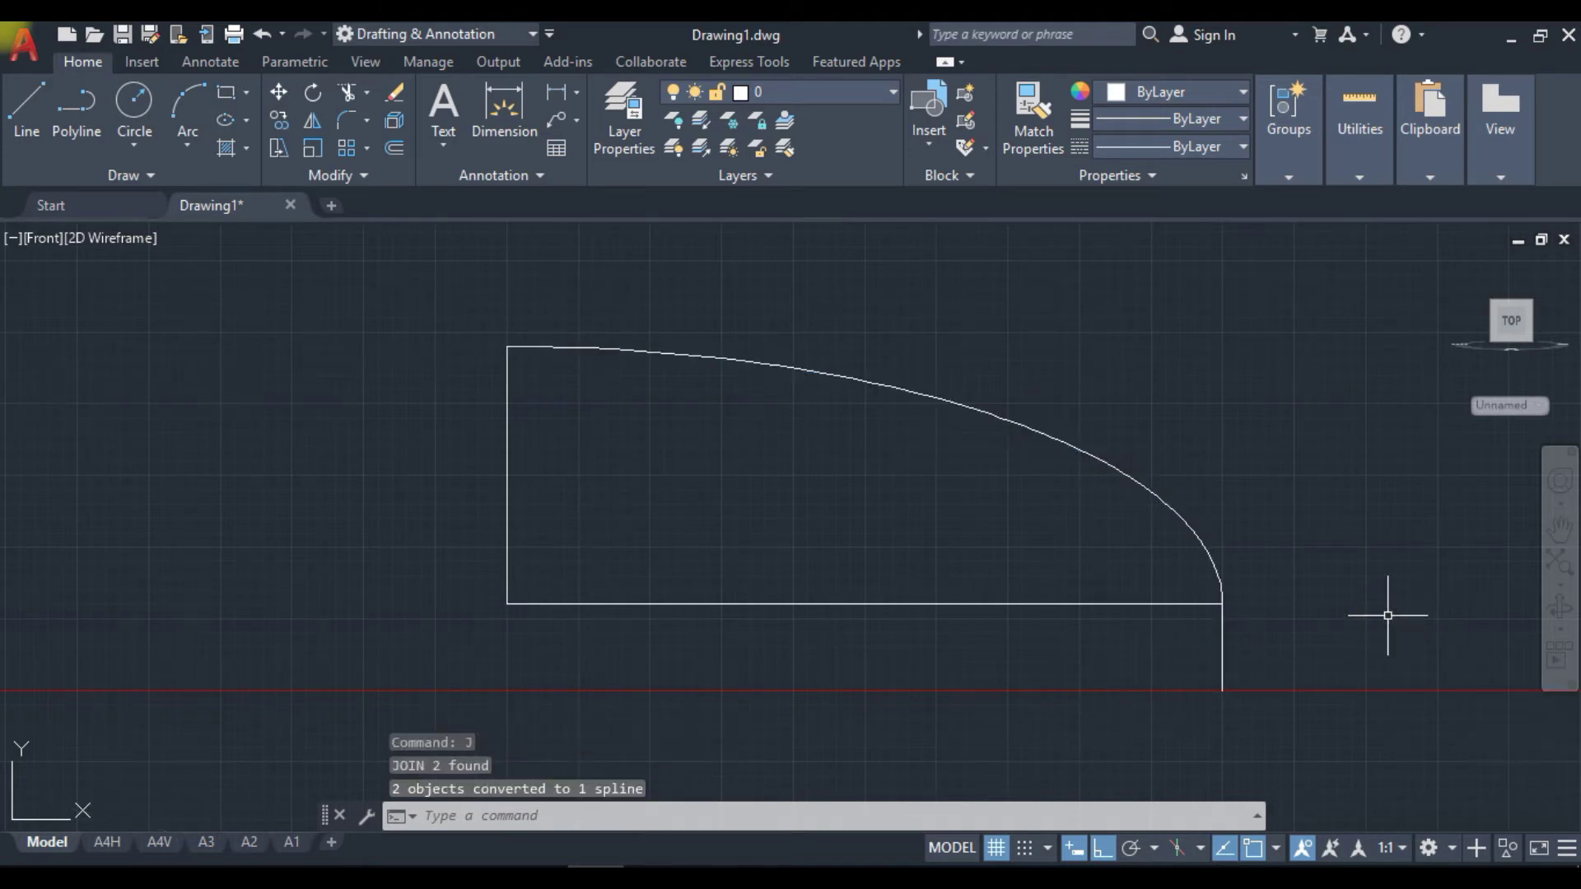
Revolve the joined curve 360 degrees about the vertical axis through the ellipse's center.
{"action": "left_click", "coordinate": [1227, 634]}
{"action": "scroll", "coordinate": [1350, 501], "scroll_direction": "down", "scroll_amount": 3}
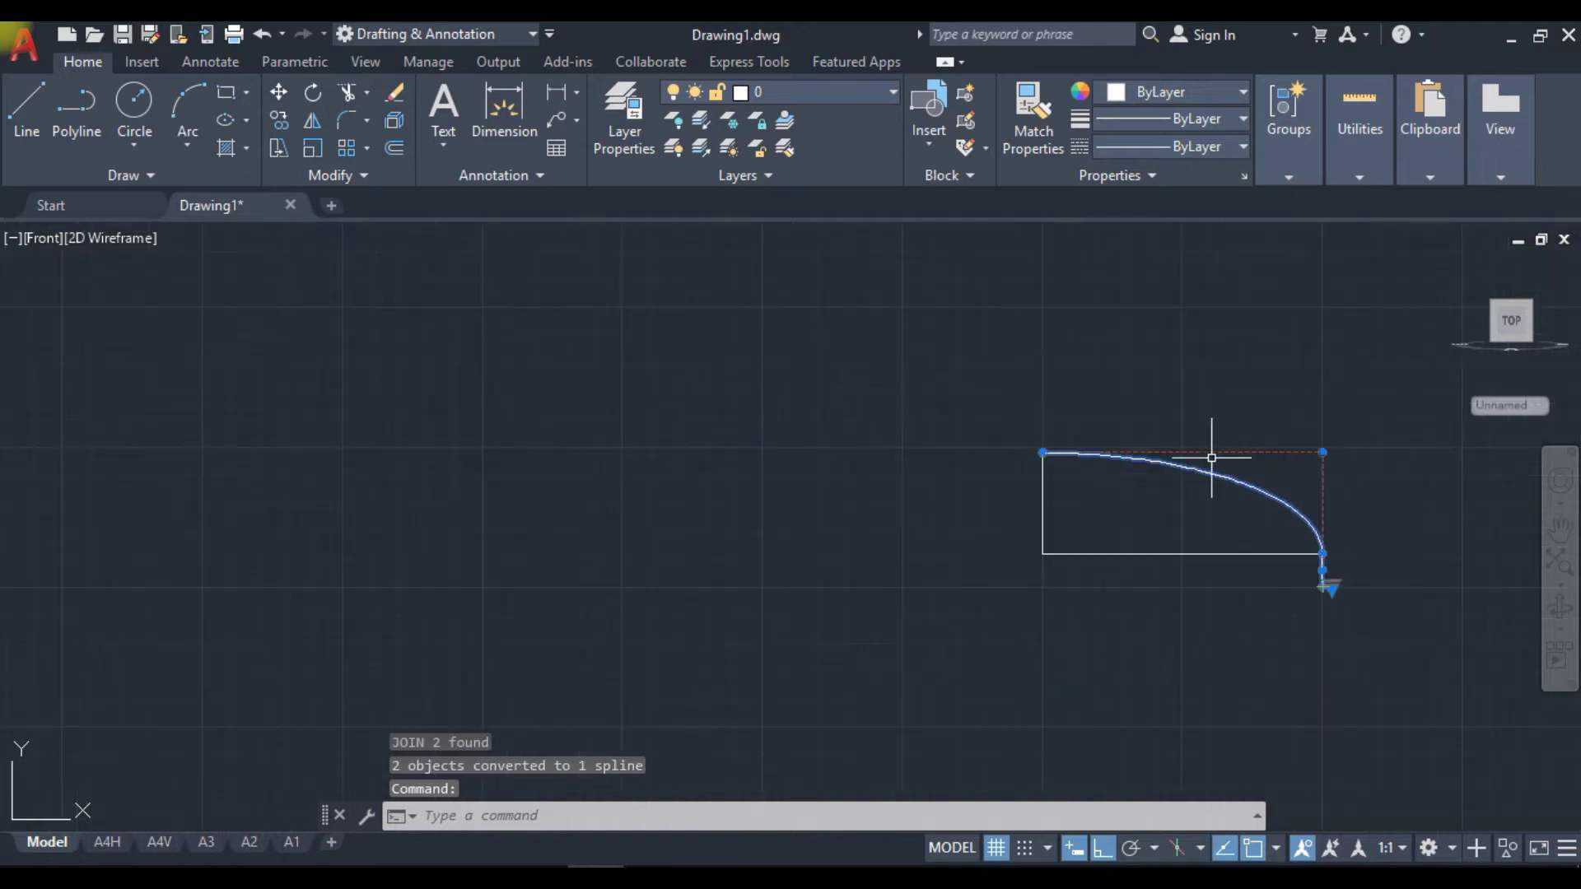
{"action": "type", "text": "rev"}
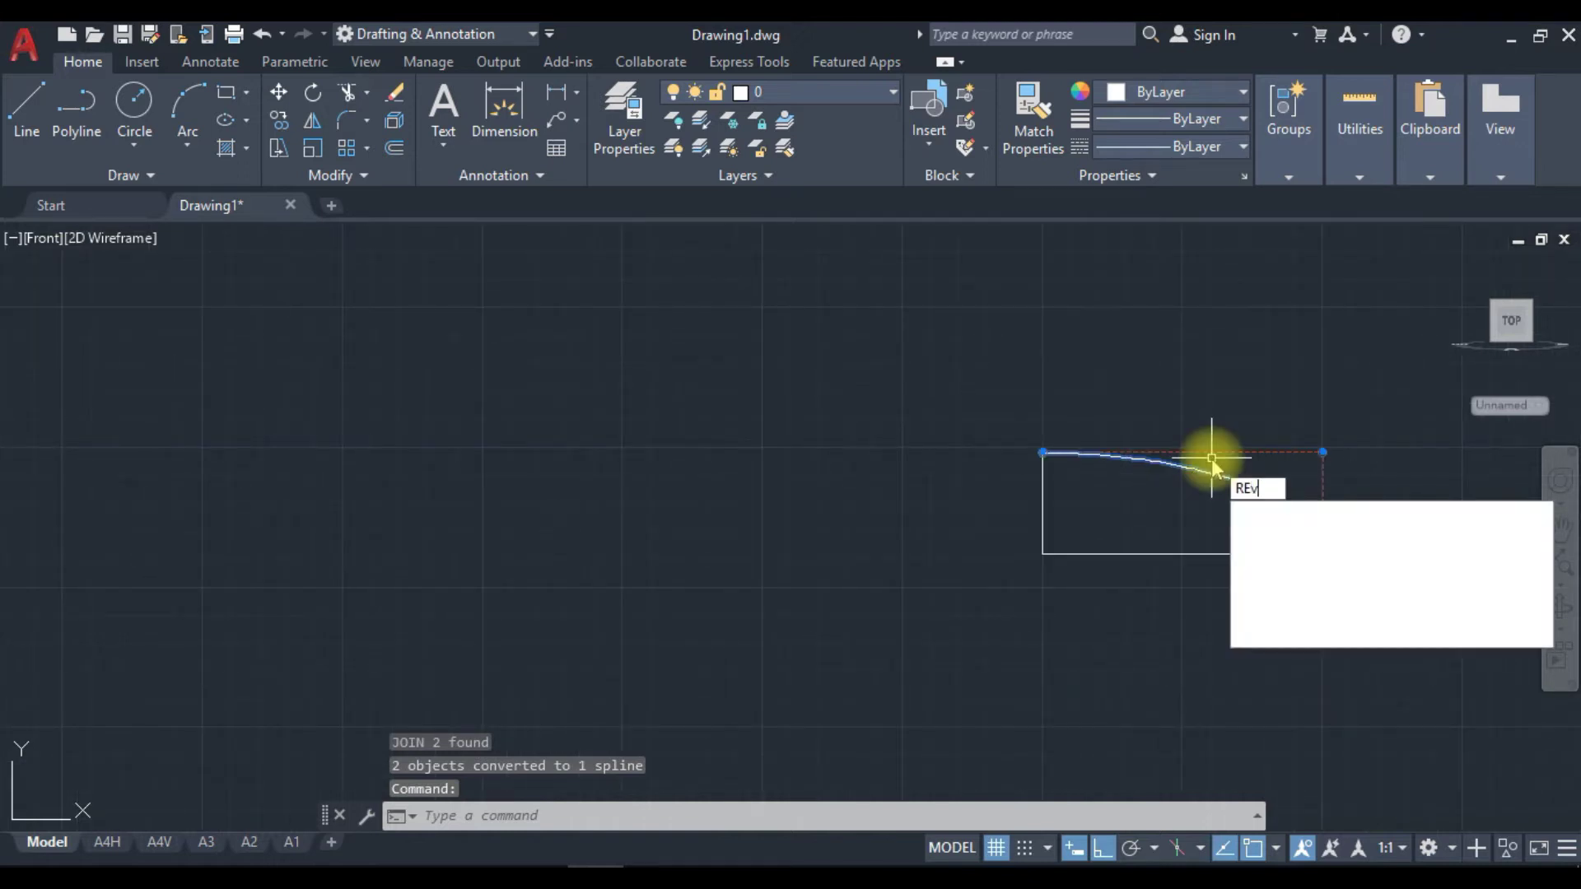
{"action": "key", "text": "Return"}
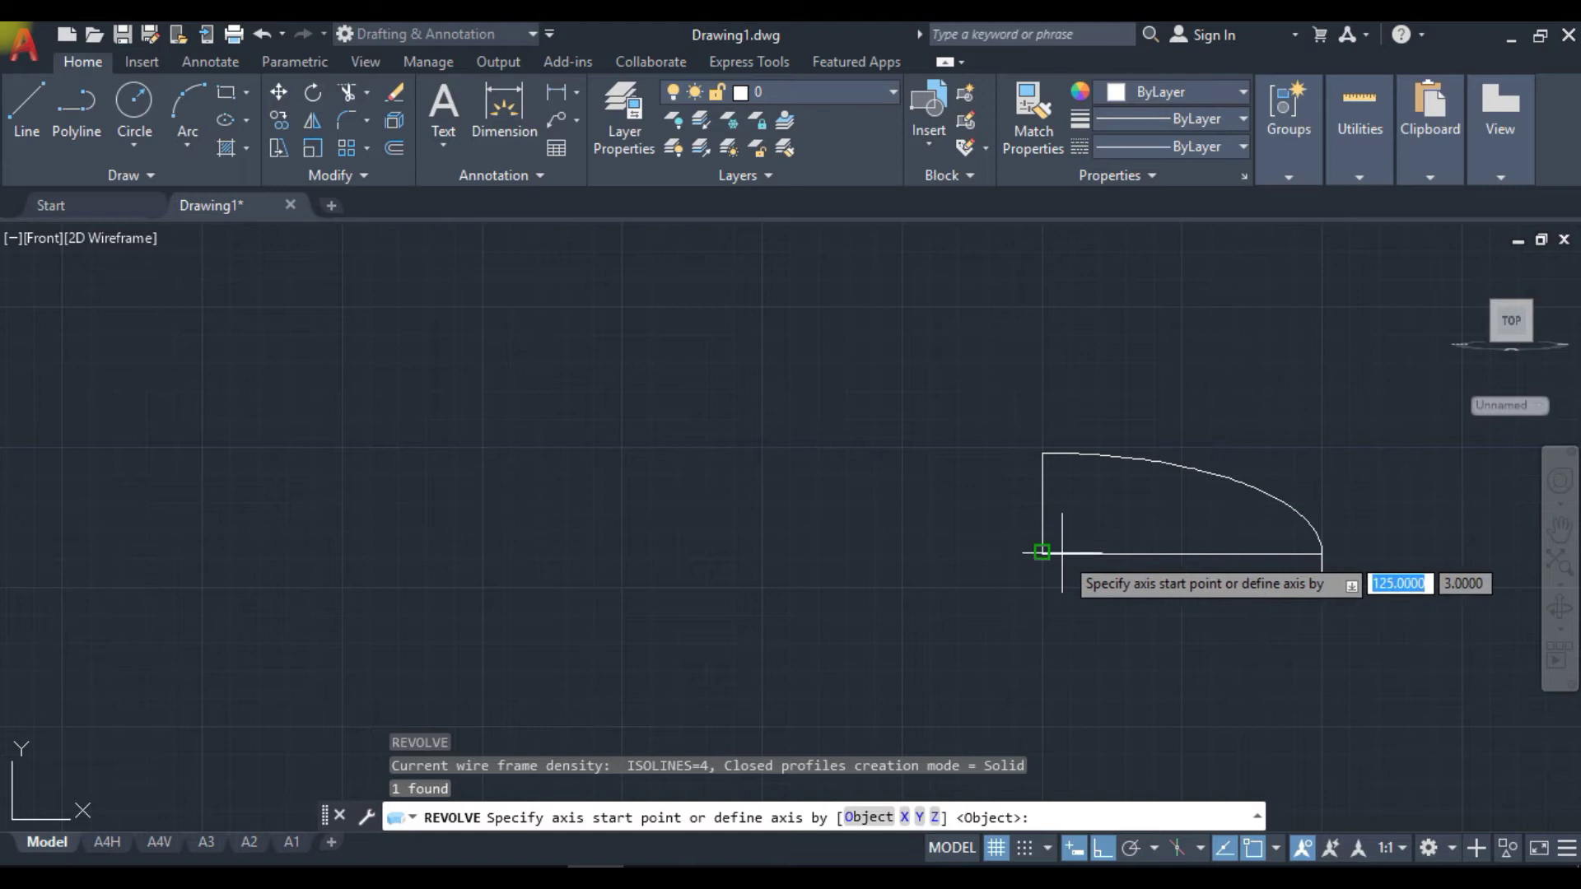
{"action": "left_click", "coordinate": [1057, 546]}
{"action": "left_click", "coordinate": [1024, 289]}
{"action": "right_click", "coordinate": [1023, 296]}
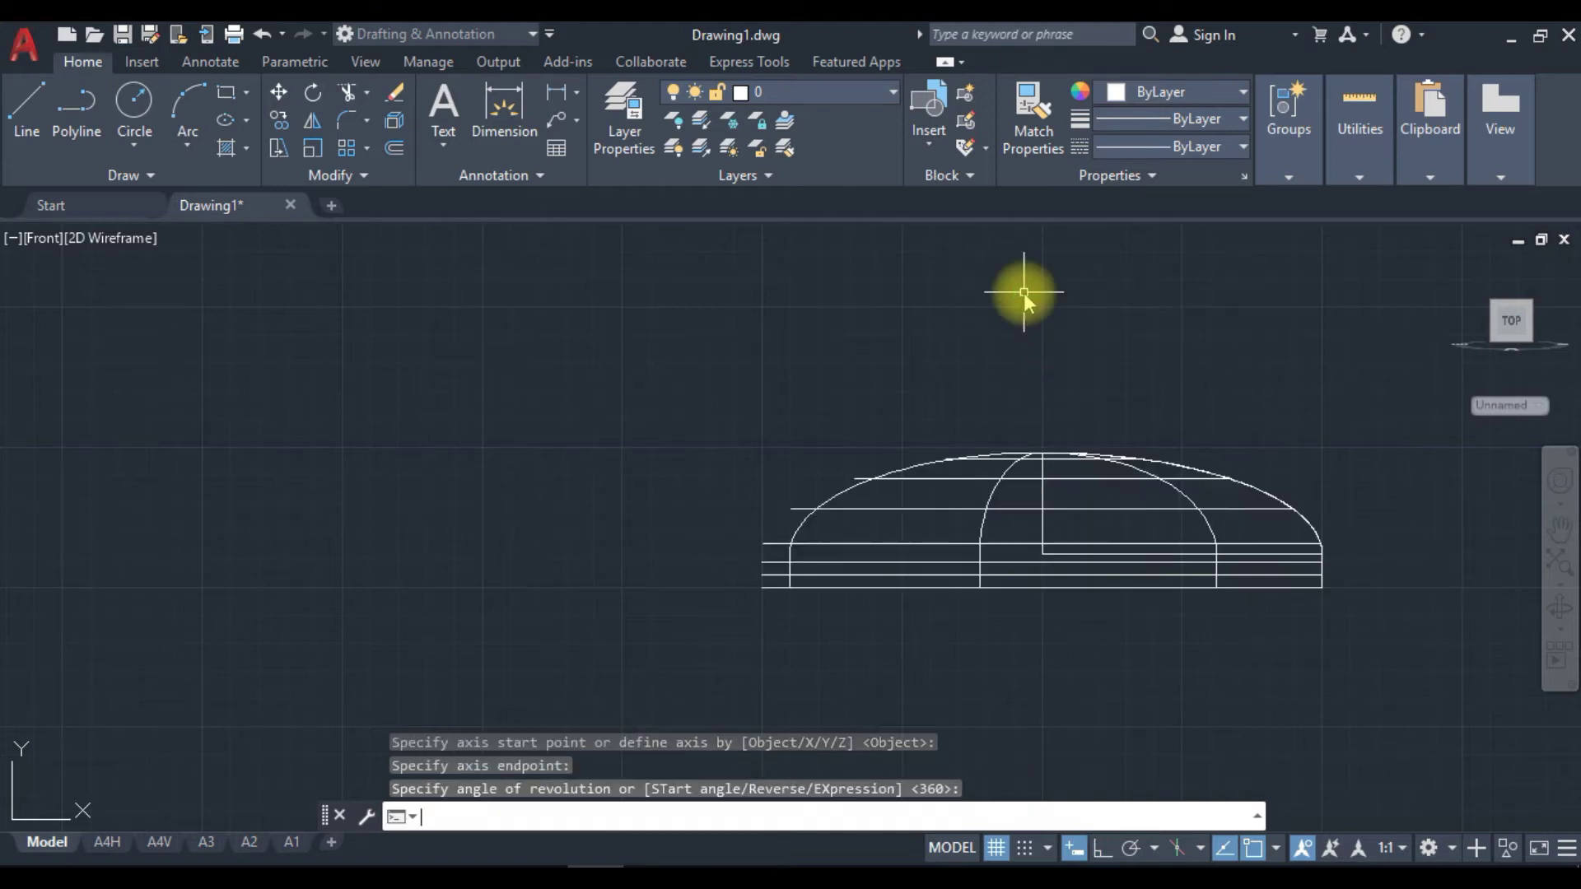
Inspect the revolved dome from several angles and return to the upright Front view.
{"action": "middle_click_drag", "start_coordinate": [929, 432], "coordinate": [996, 652], "text": "shift"}
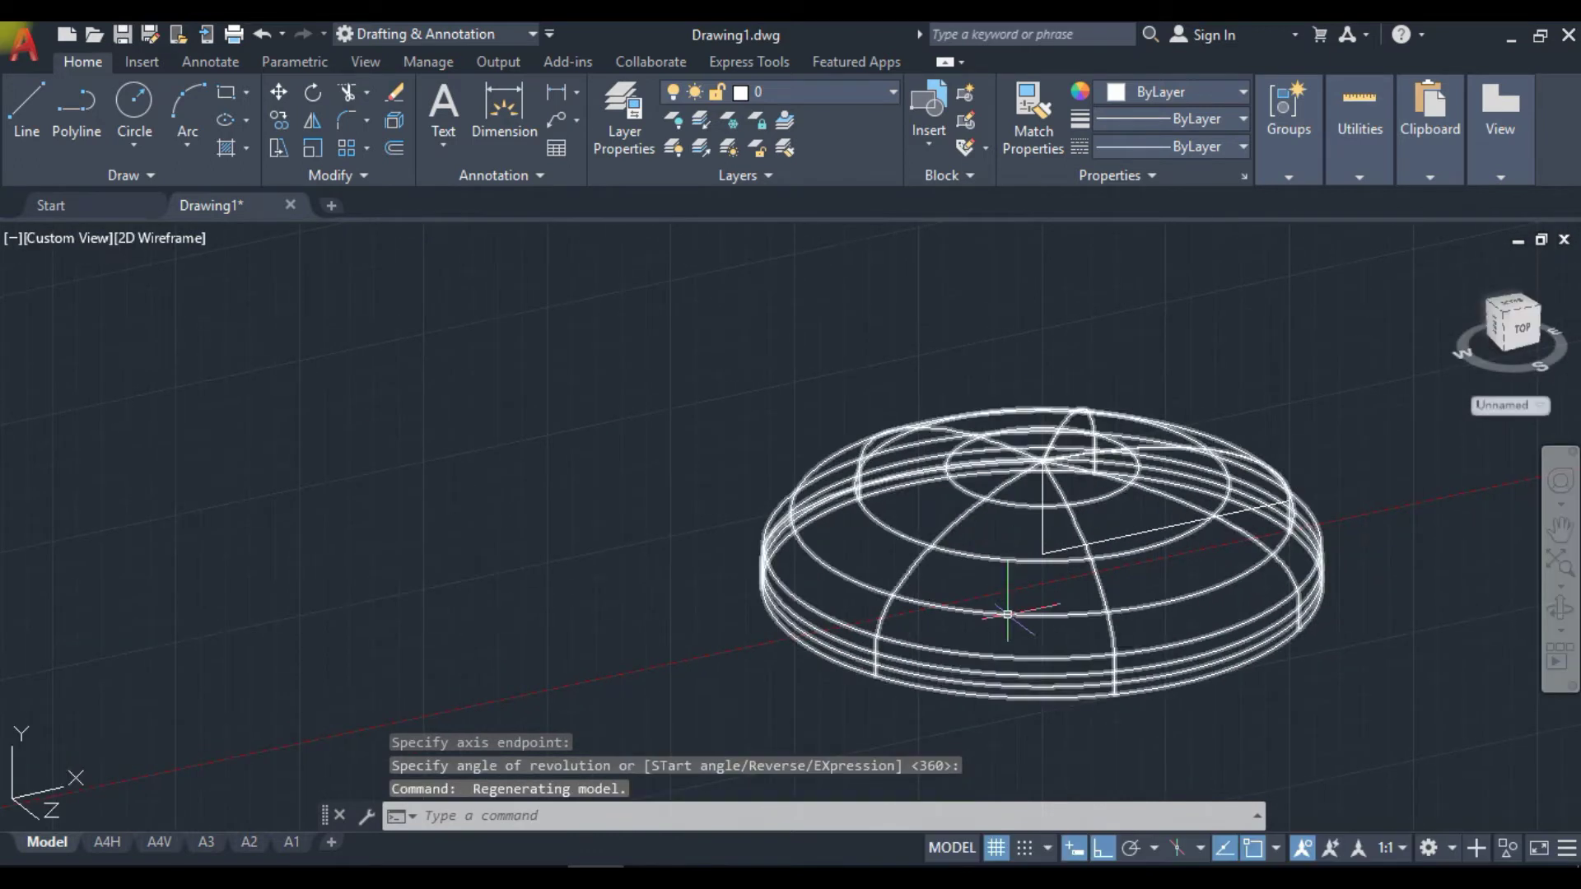
{"action": "left_click", "coordinate": [996, 652]}
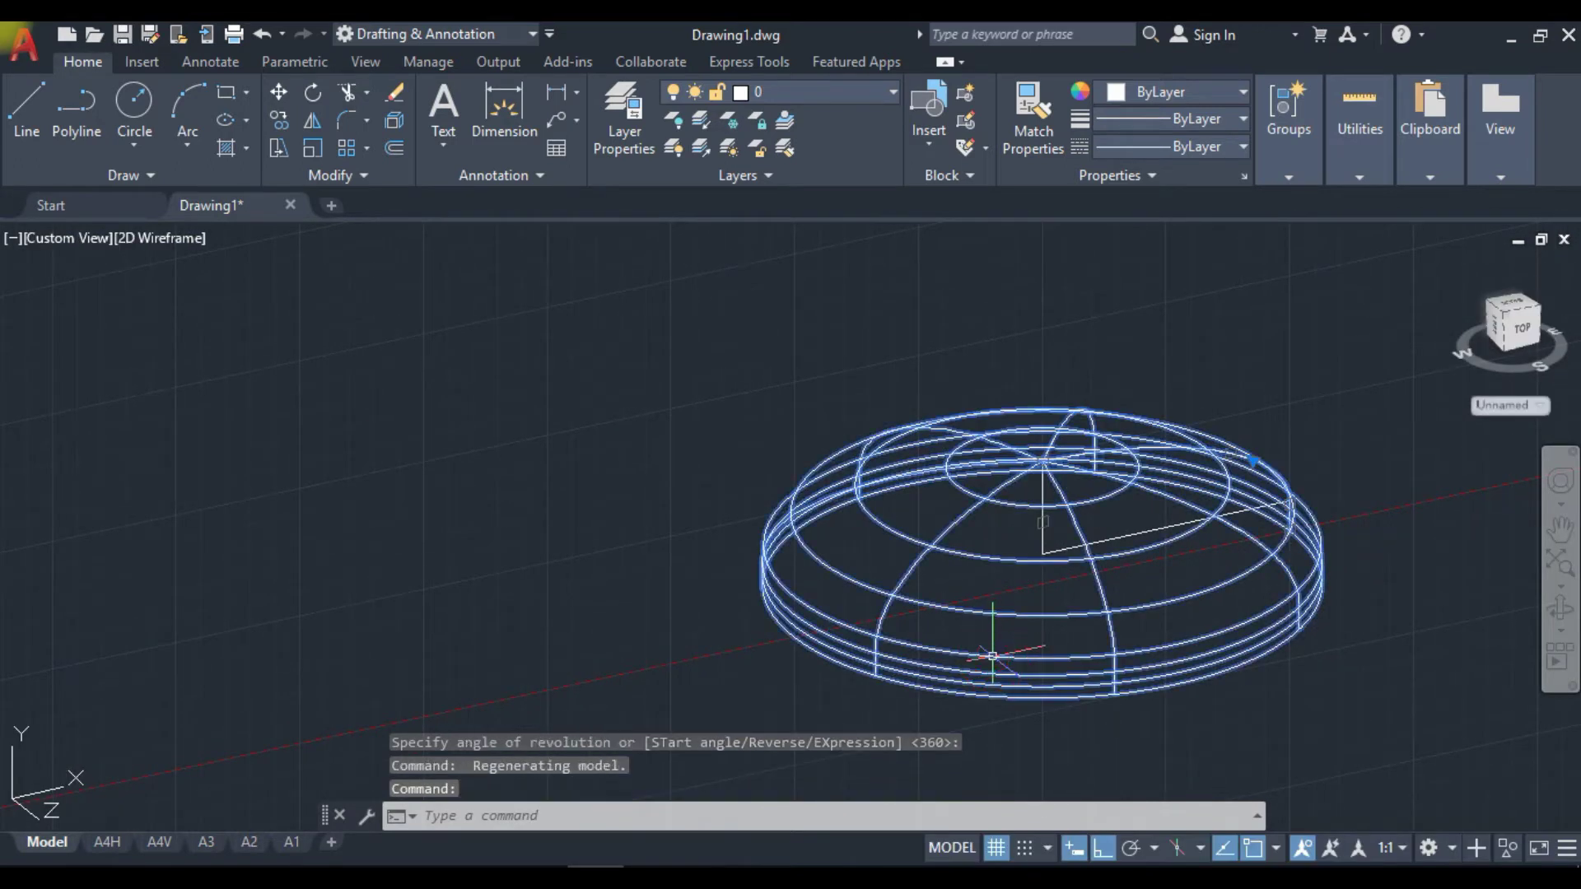
{"action": "key", "text": "Escape"}
{"action": "middle_click_drag", "start_coordinate": [972, 552], "coordinate": [1341, 423], "text": "shift"}
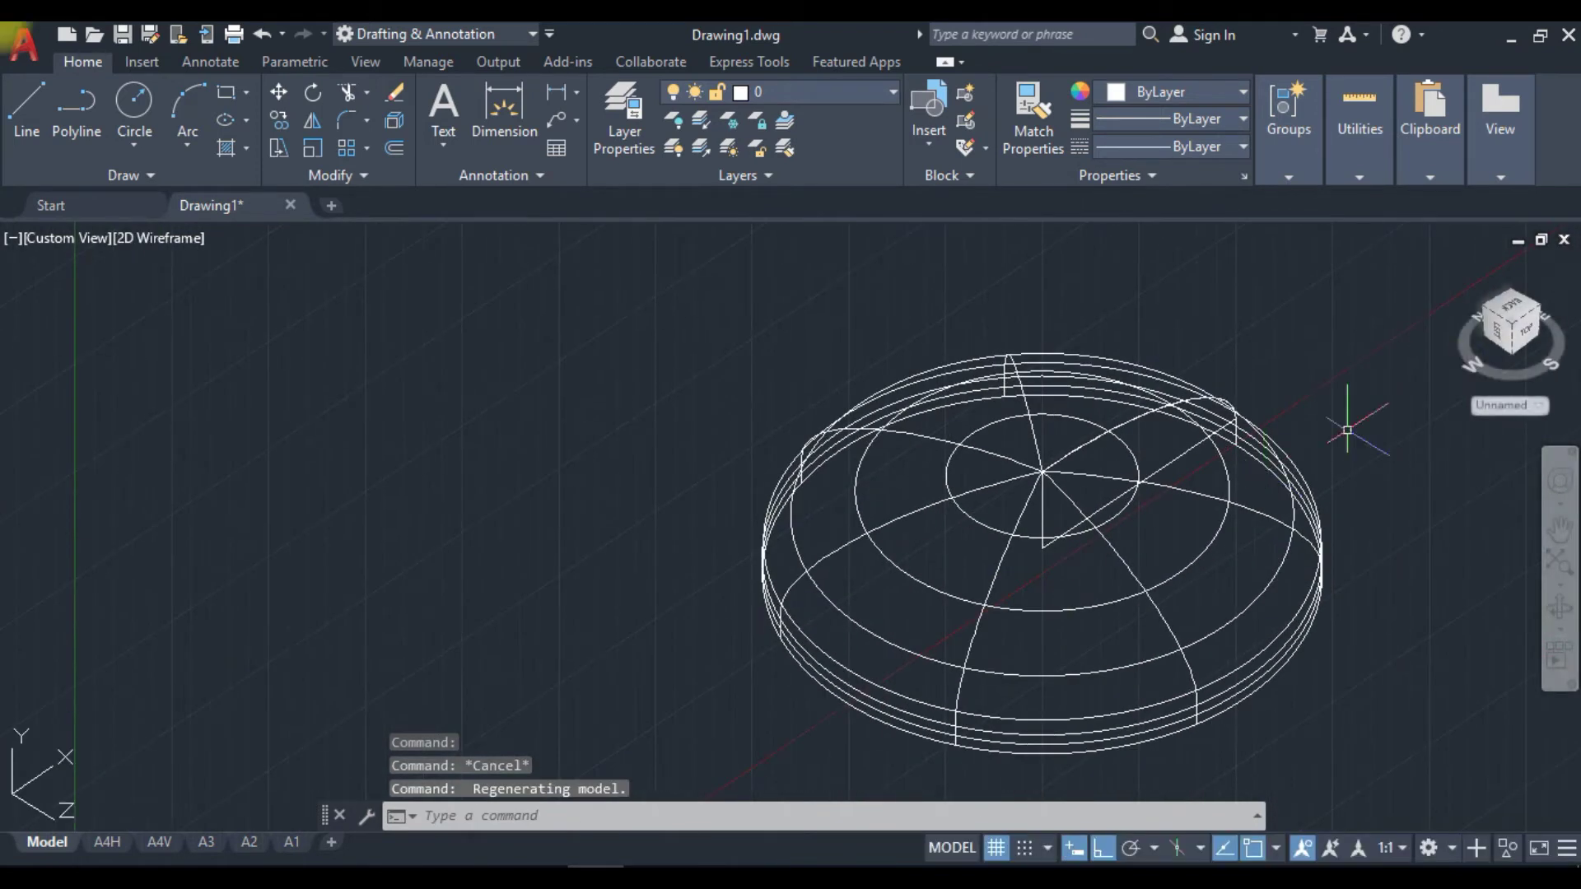
{"action": "left_click", "coordinate": [1526, 336]}
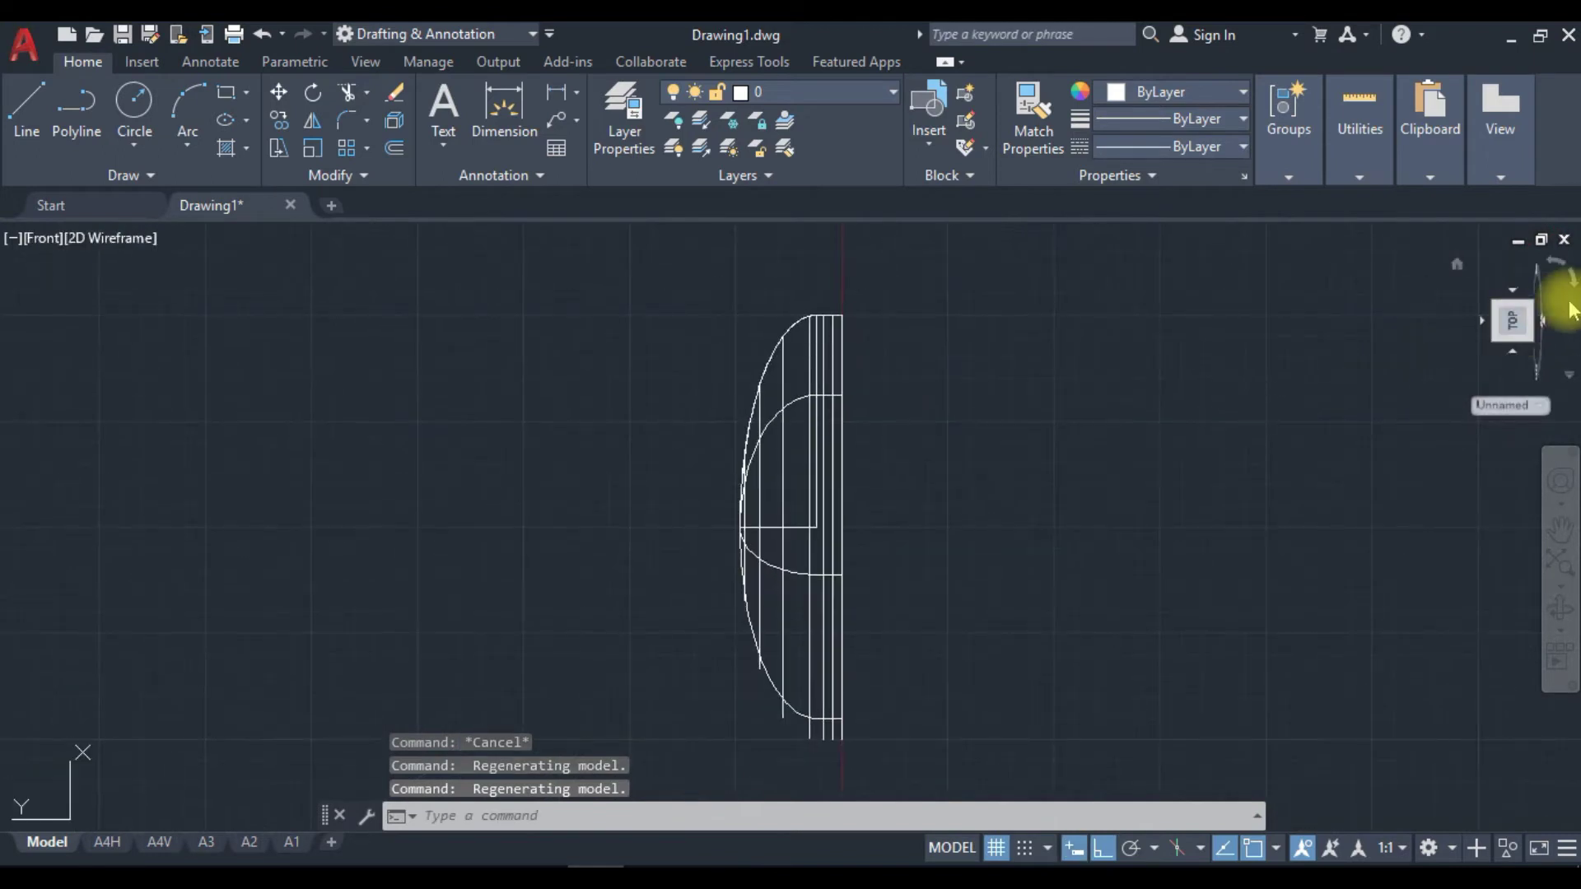
{"action": "left_click", "coordinate": [1569, 282]}
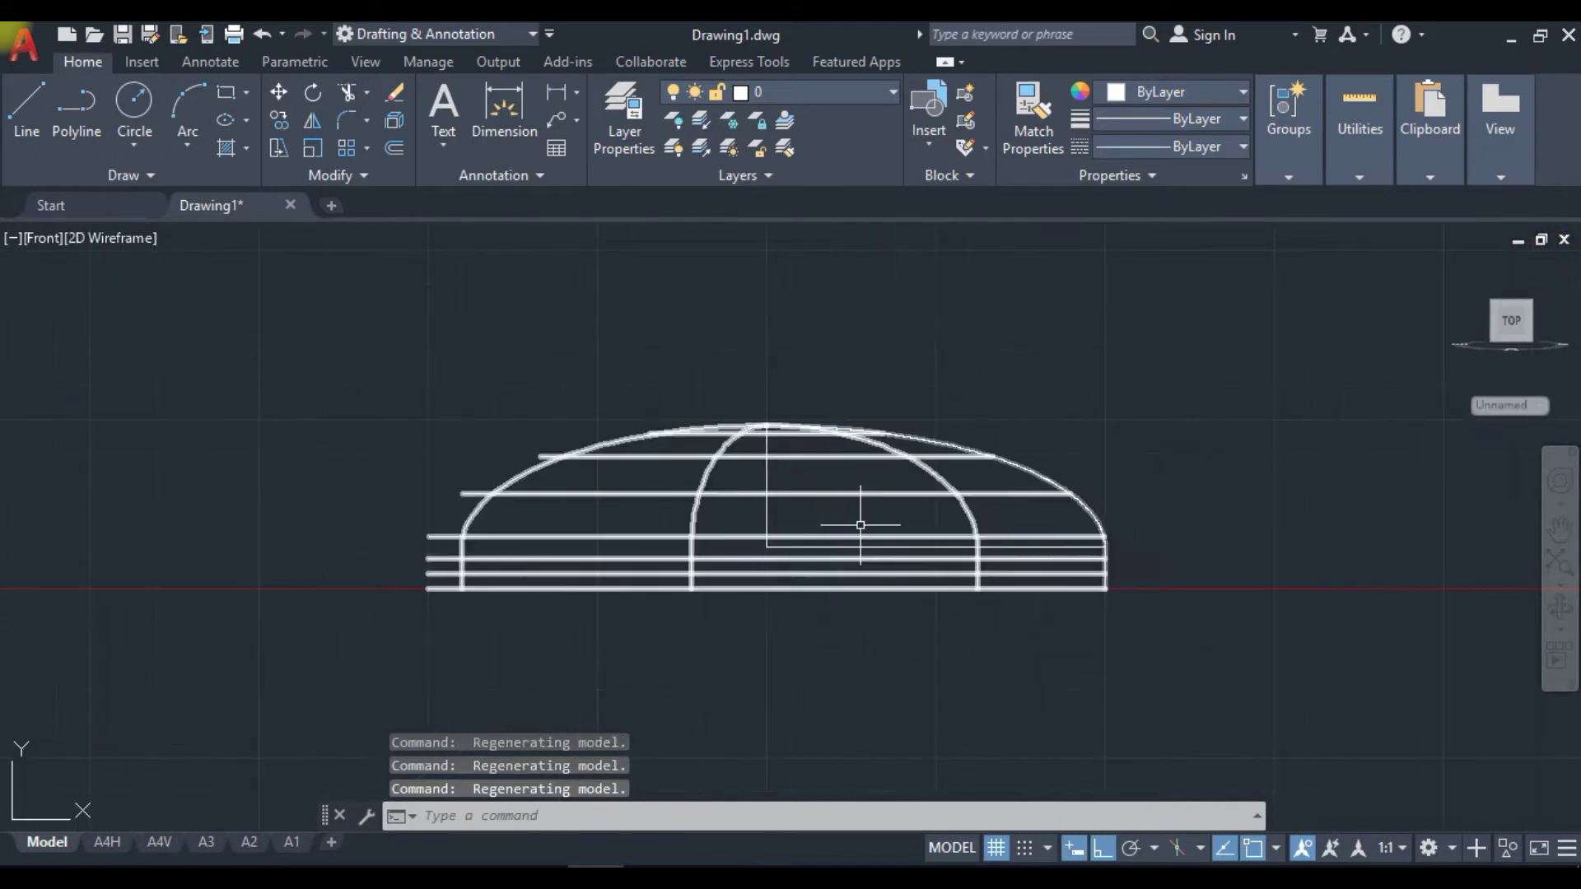
Change the viewport's visual style to Shaded.
{"action": "left_click", "coordinate": [936, 475]}
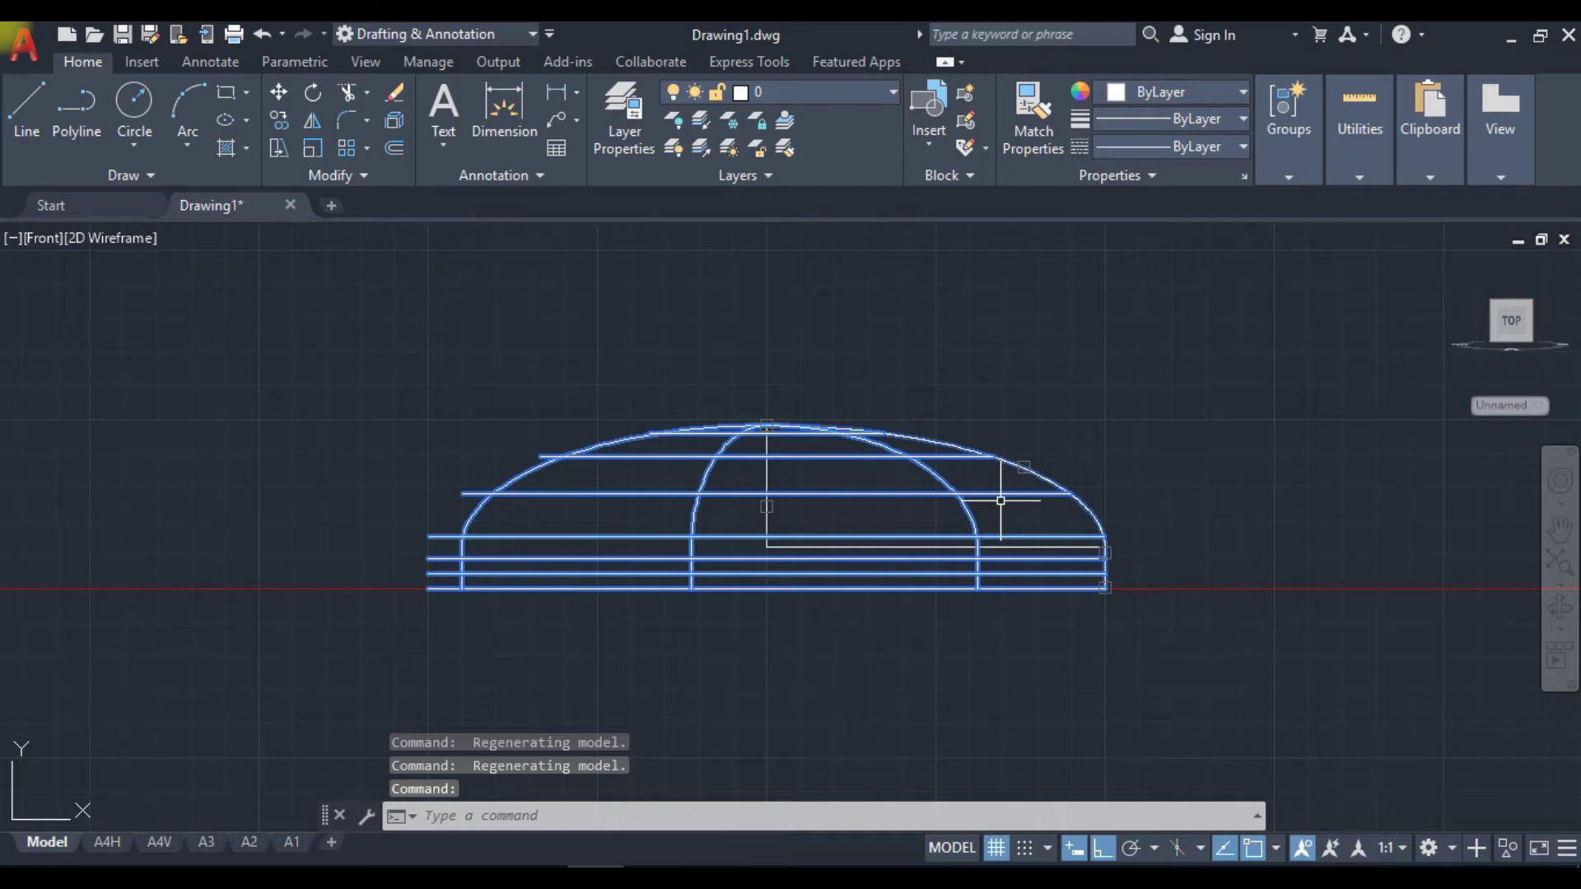
{"action": "left_click", "coordinate": [127, 238]}
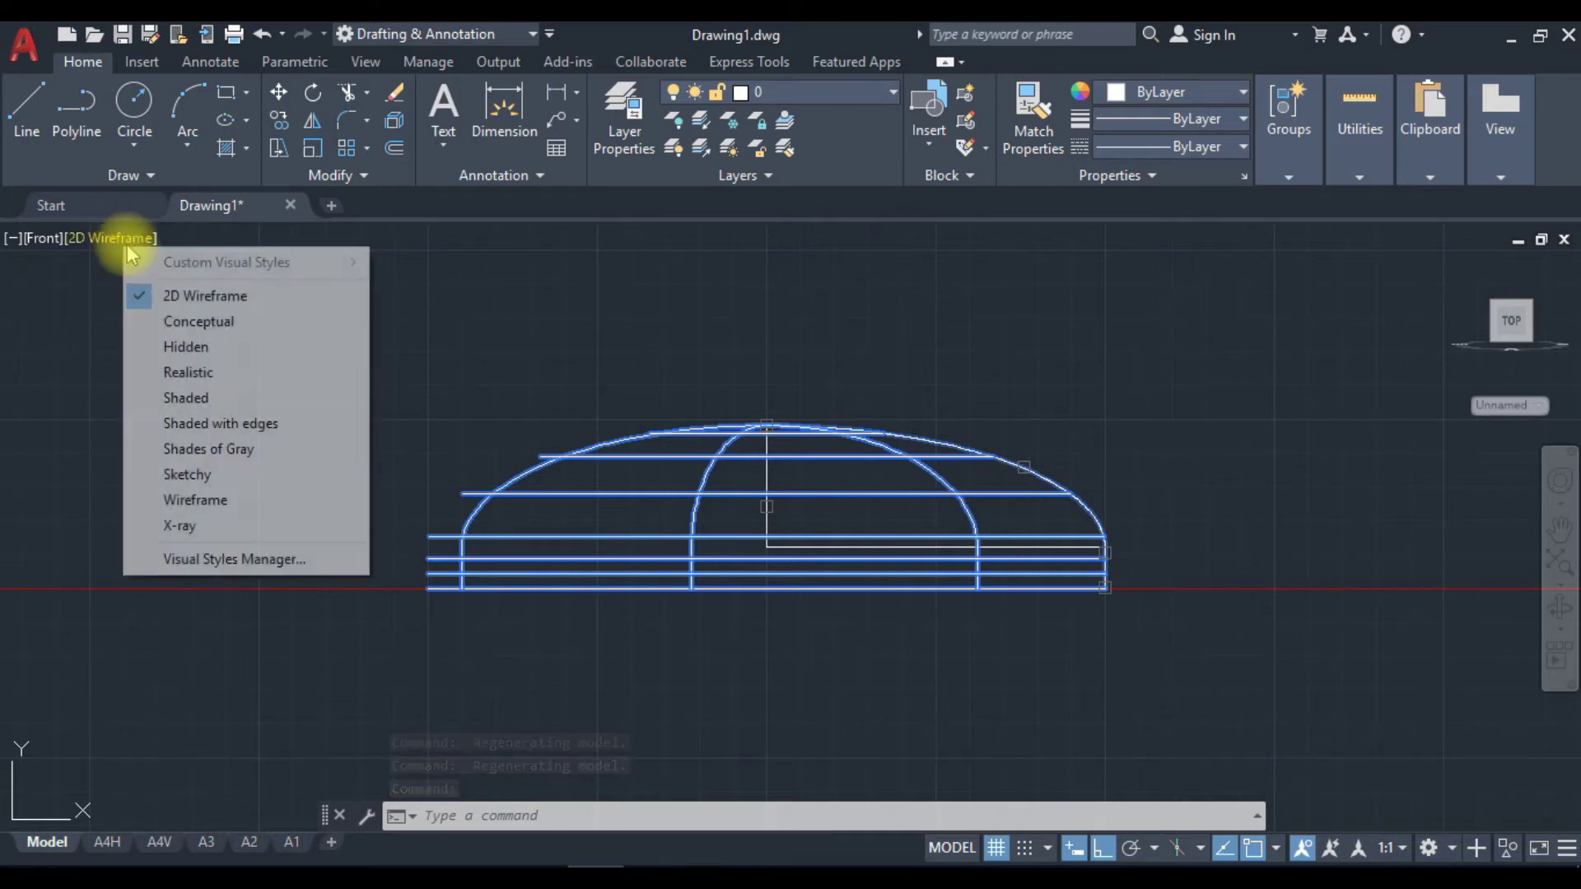
{"action": "left_click", "coordinate": [185, 398]}
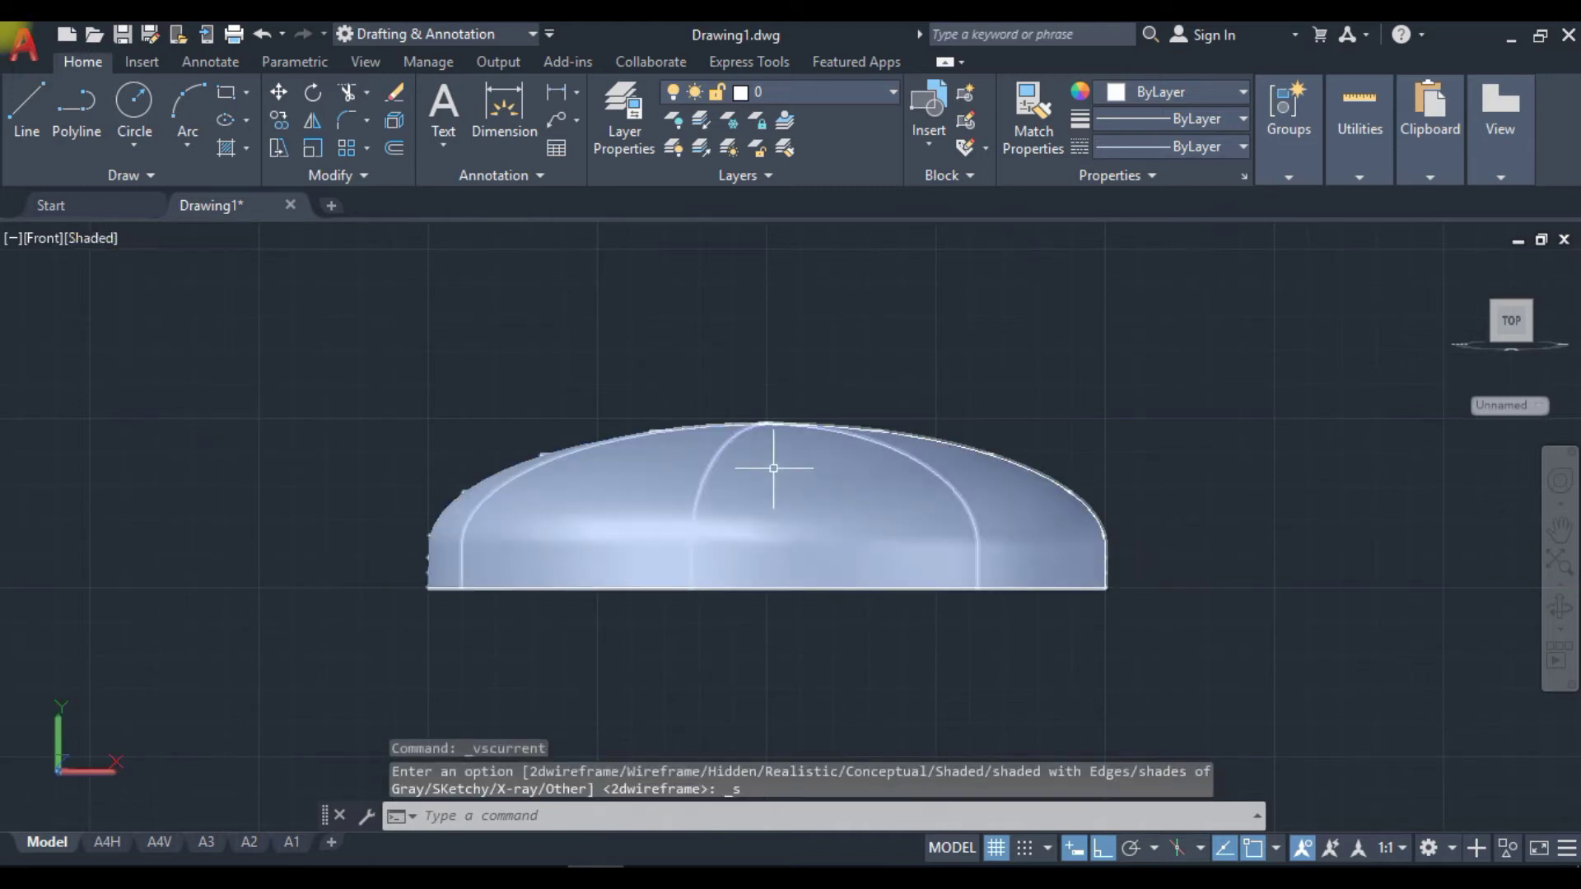
Hide the revolved dome so that only the construction lines and profile curve are displayed.
{"action": "right_click", "coordinate": [773, 468]}
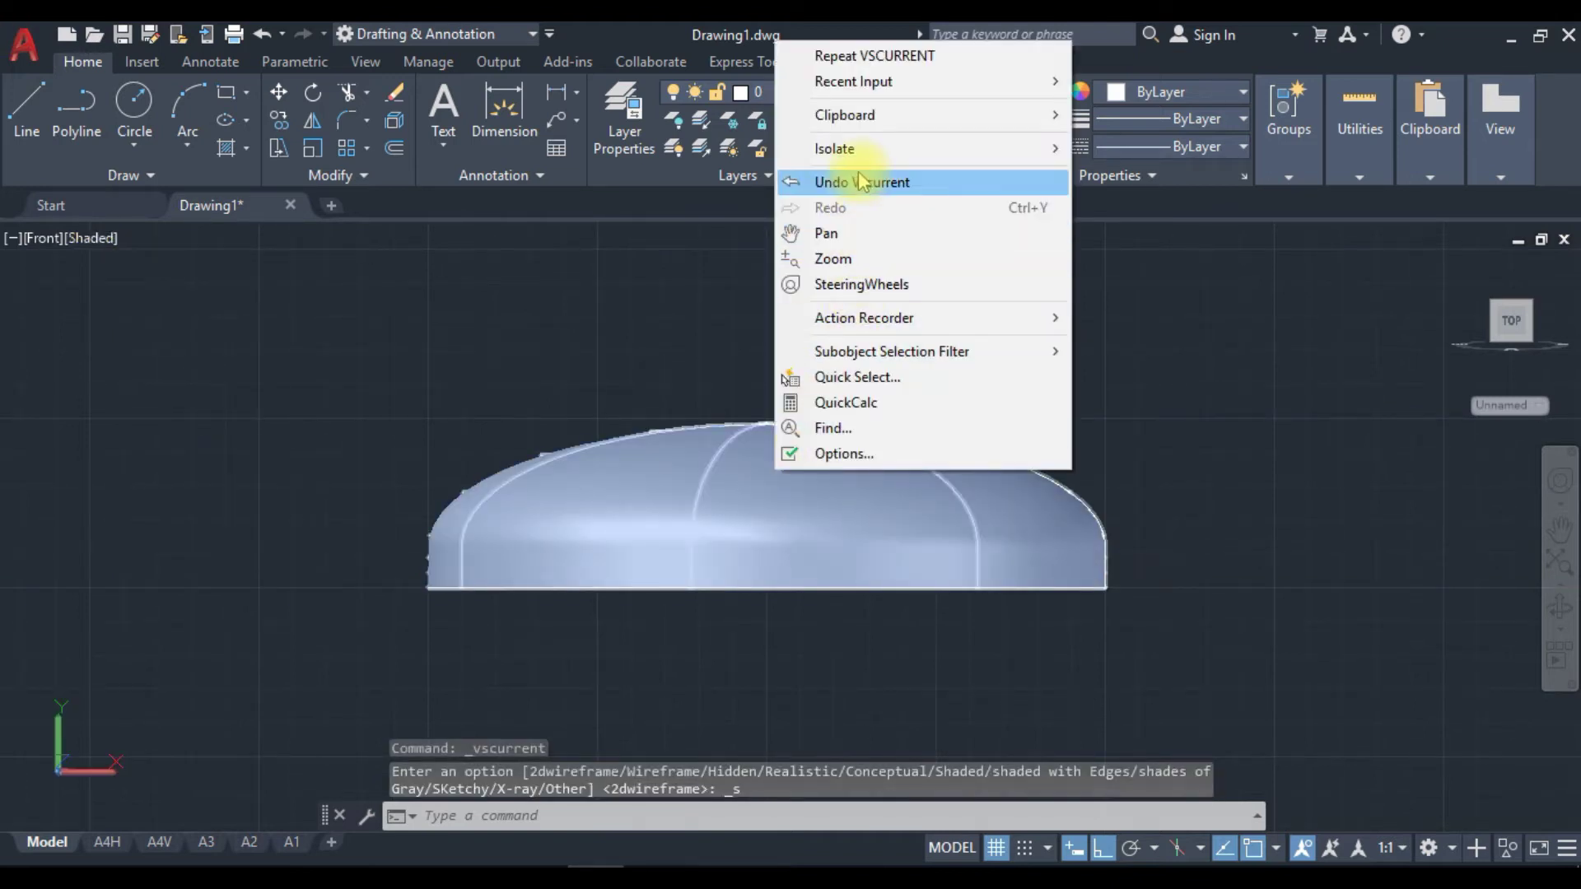
{"action": "mouse_move", "coordinate": [918, 148]}
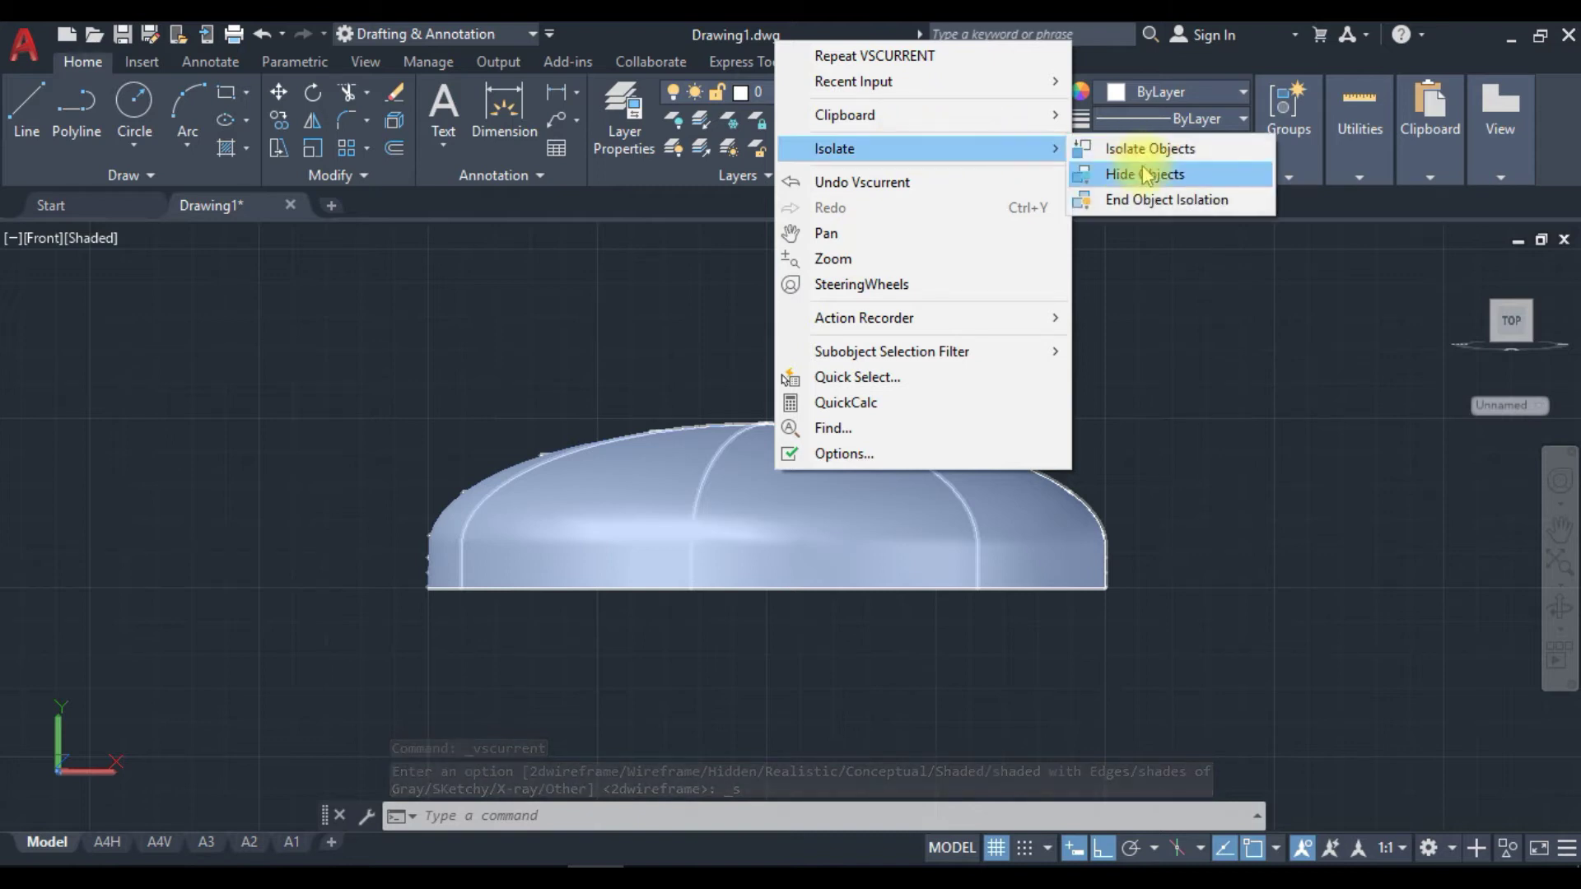
{"action": "left_click", "coordinate": [1146, 175]}
{"action": "left_click", "coordinate": [926, 465]}
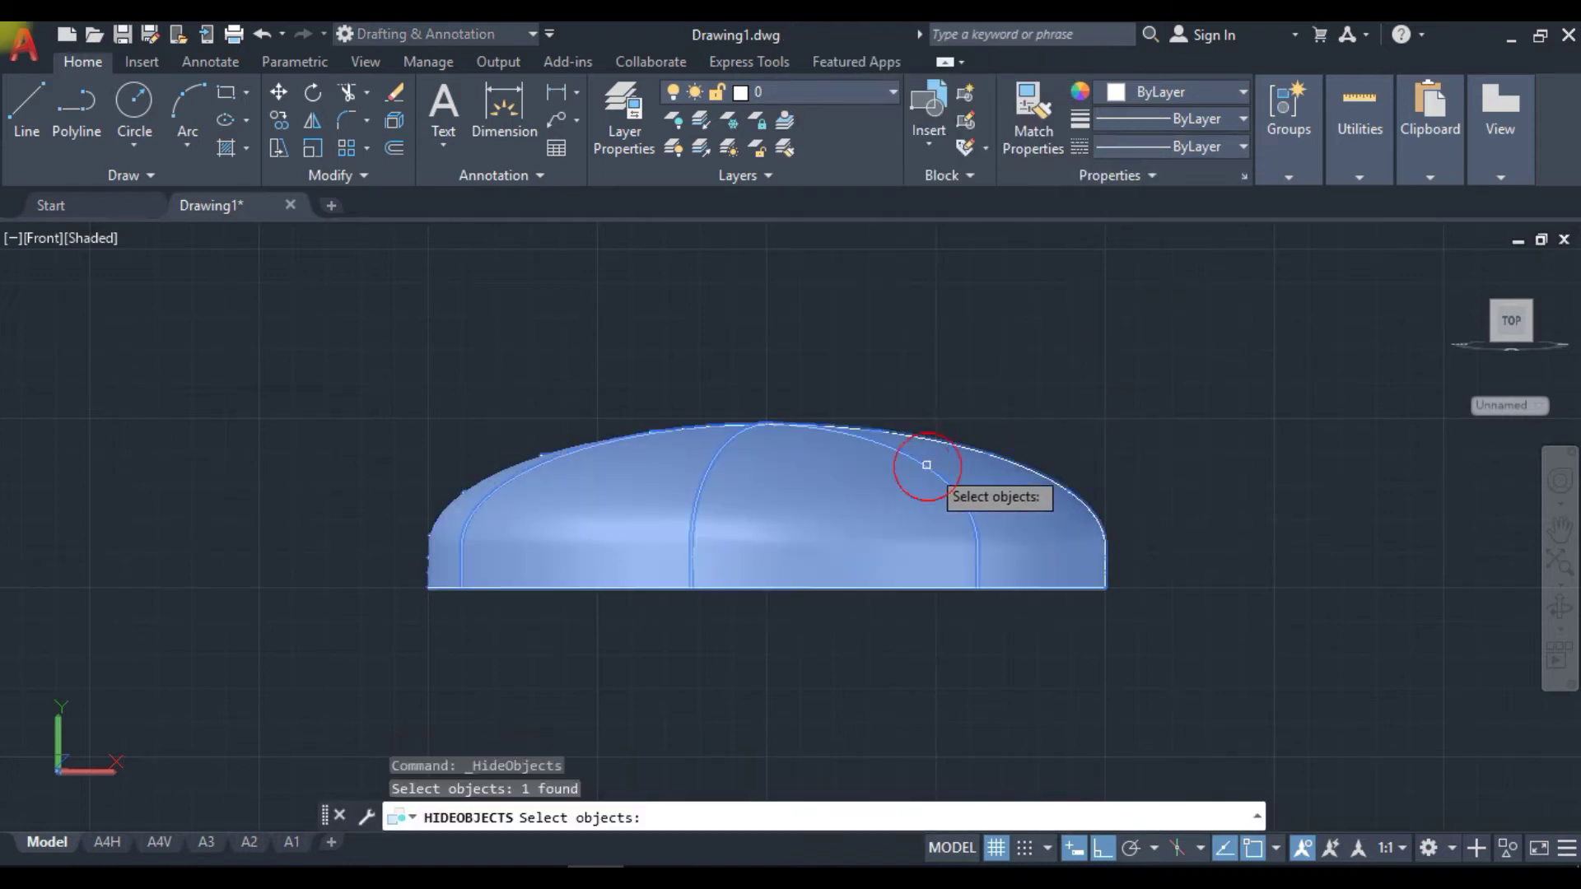
{"action": "key", "text": "Return"}
Draw a vertical line 22.8 units long upward from the ellipse's center, at the lower-left corner of the profile.
{"action": "scroll", "coordinate": [753, 537], "scroll_direction": "up", "scroll_amount": 2}
{"action": "type", "text": "l"}
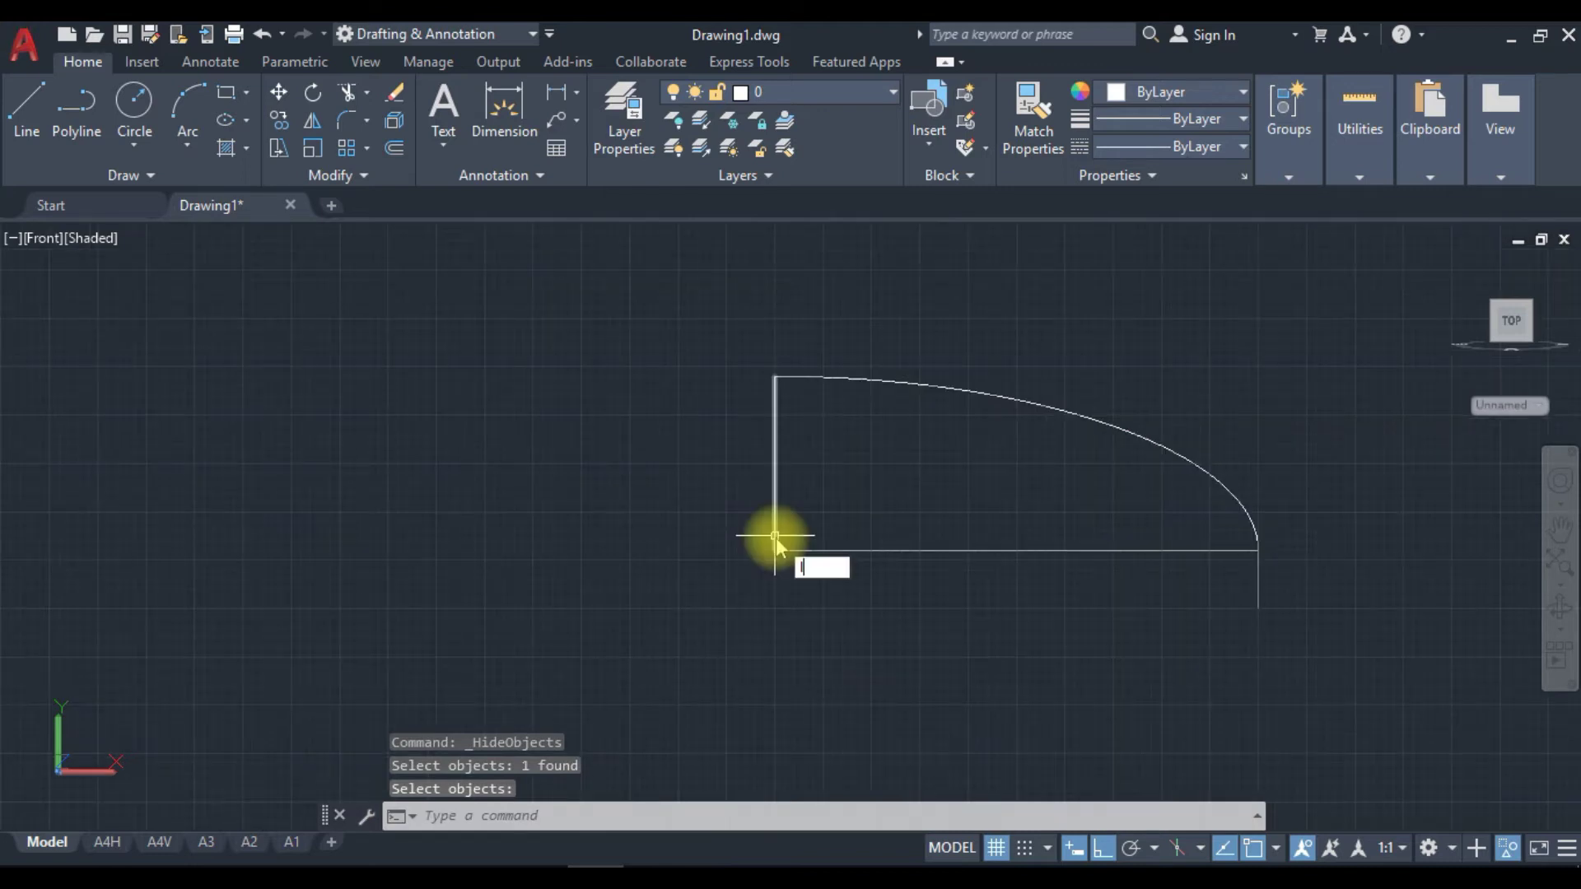
{"action": "key", "text": "Return"}
{"action": "left_click", "coordinate": [774, 547]}
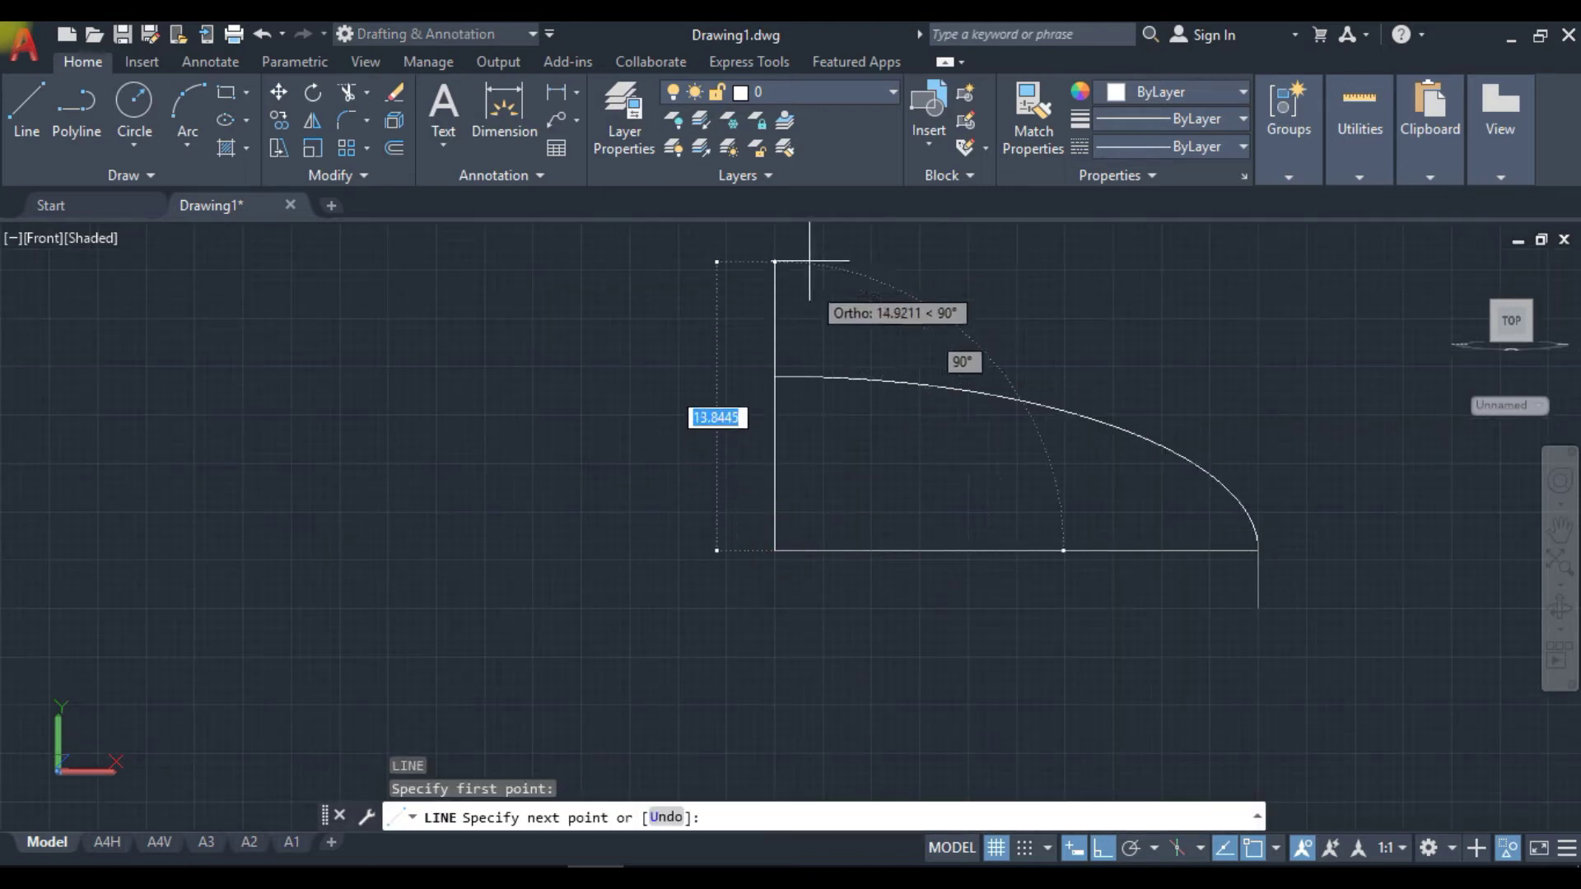
{"action": "left_click", "coordinate": [798, 321]}
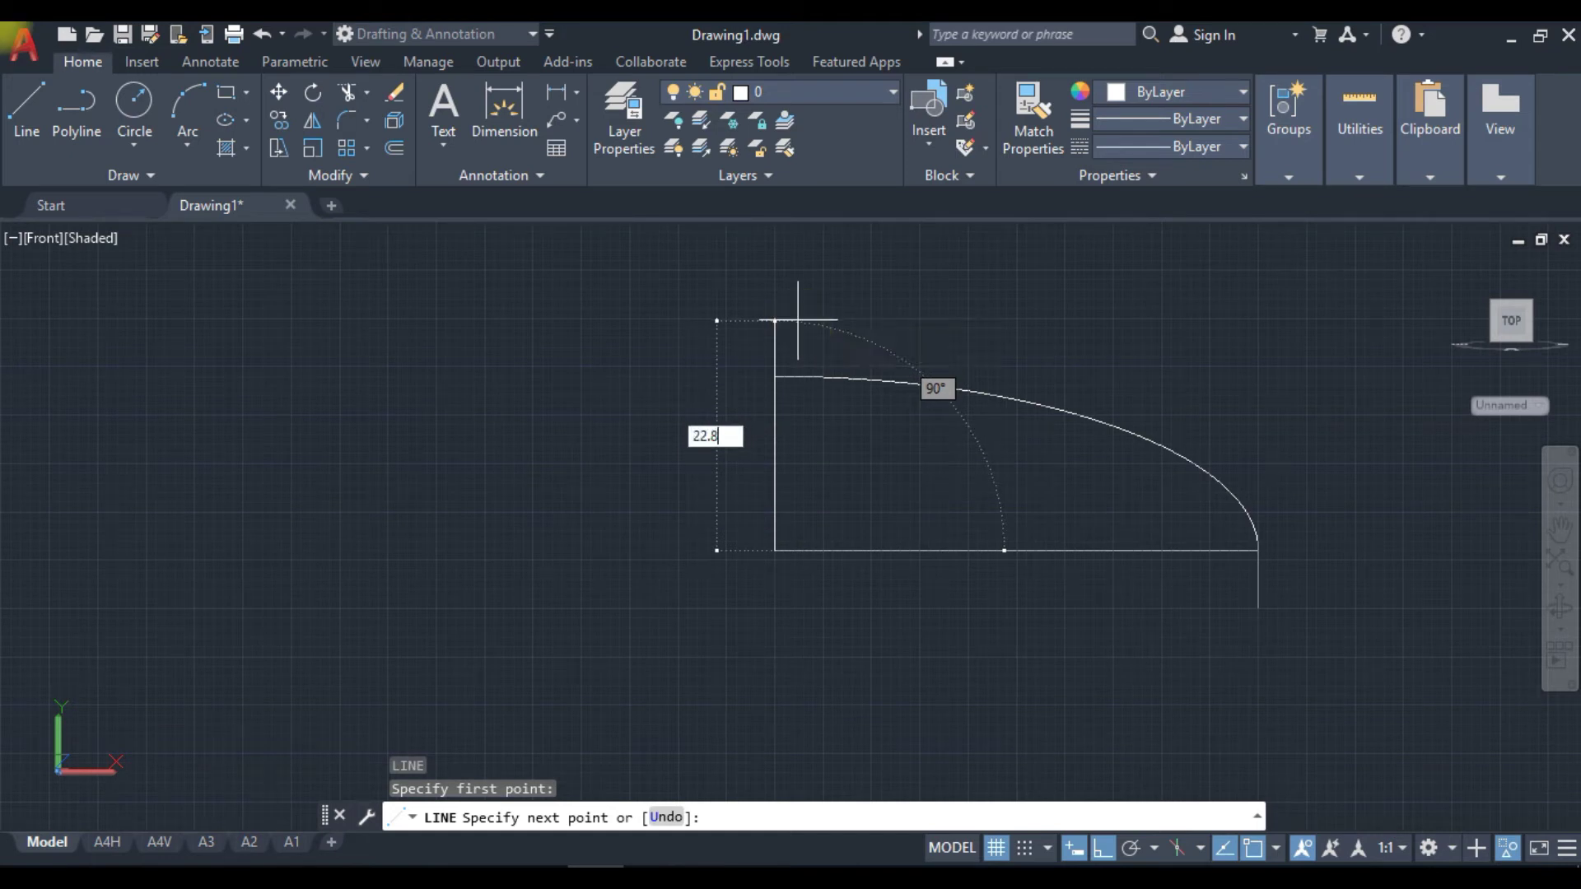
{"action": "type", "text": "22.8"}
{"action": "key", "text": "Return"}
{"action": "key", "text": "Escape"}
{"action": "scroll", "coordinate": [807, 656], "scroll_direction": "down", "scroll_amount": 2}
{"action": "scroll", "coordinate": [827, 405], "scroll_direction": "up", "scroll_amount": 2}
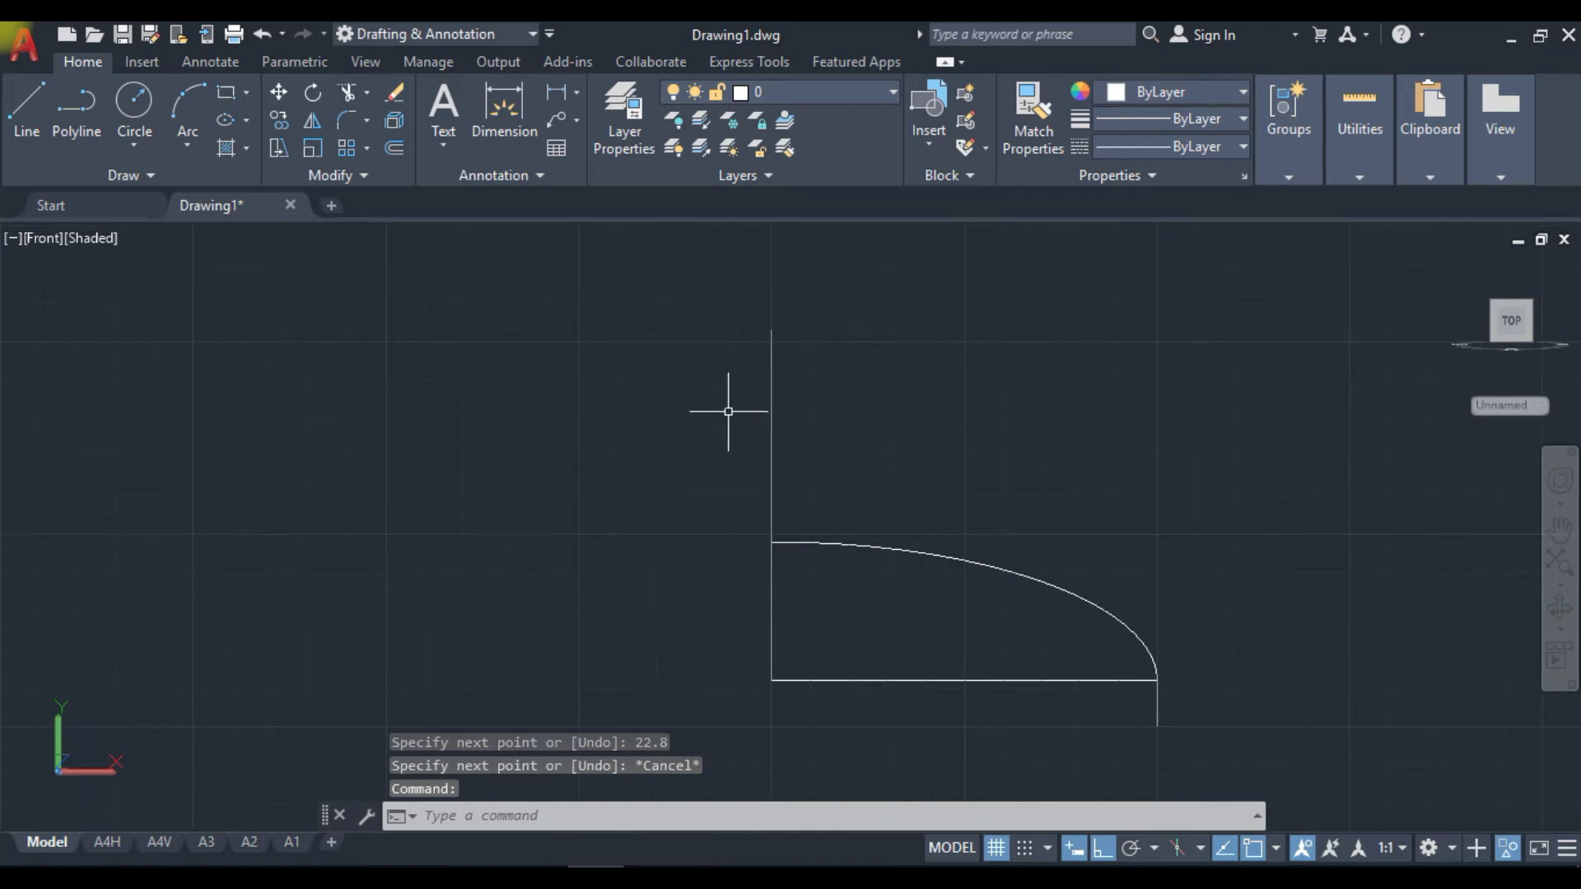
Rotate the long vertical line by -12 degrees about its lower endpoint at the ellipse's center.
{"action": "left_click", "coordinate": [767, 408]}
{"action": "left_click", "coordinate": [769, 404]}
{"action": "left_click", "coordinate": [786, 406]}
{"action": "left_click", "coordinate": [677, 464]}
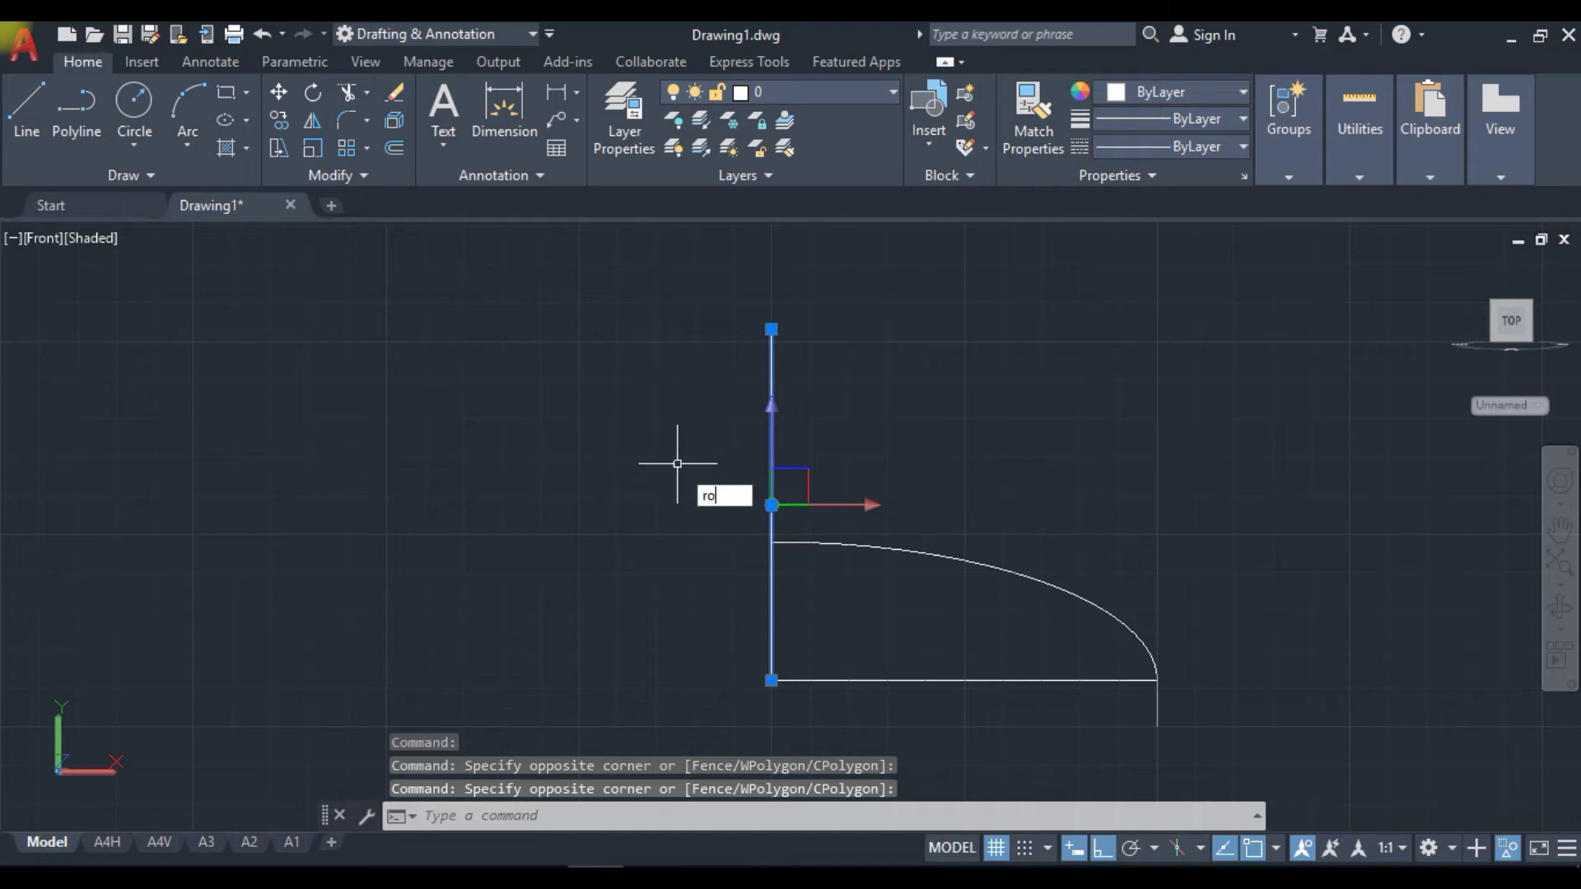
{"action": "key", "text": "Return"}
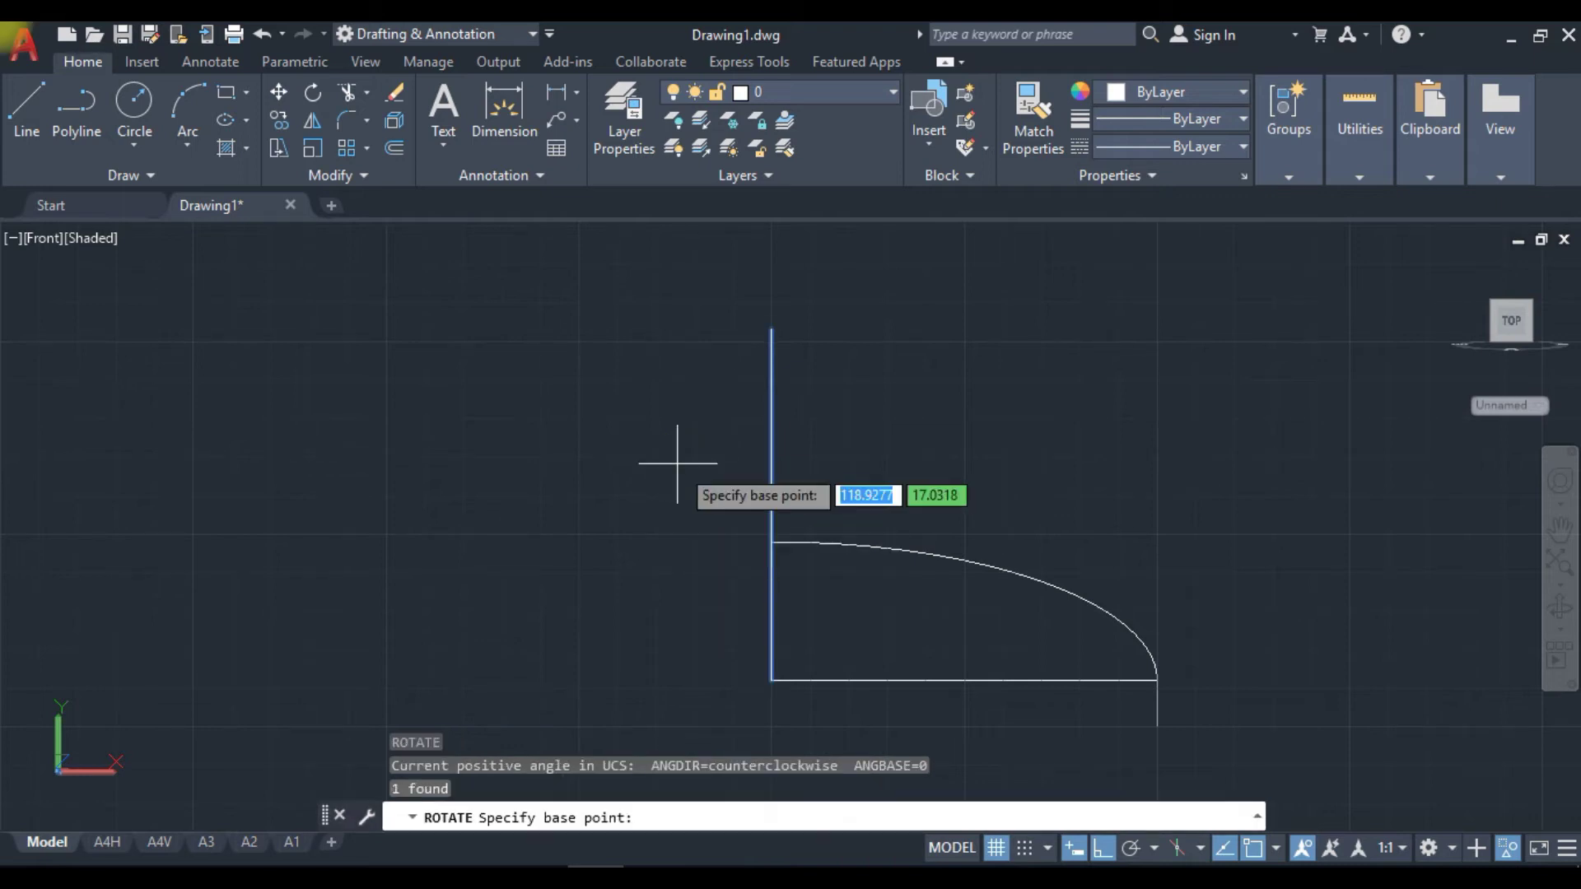
{"action": "left_click", "coordinate": [771, 681]}
{"action": "type", "text": "1"}
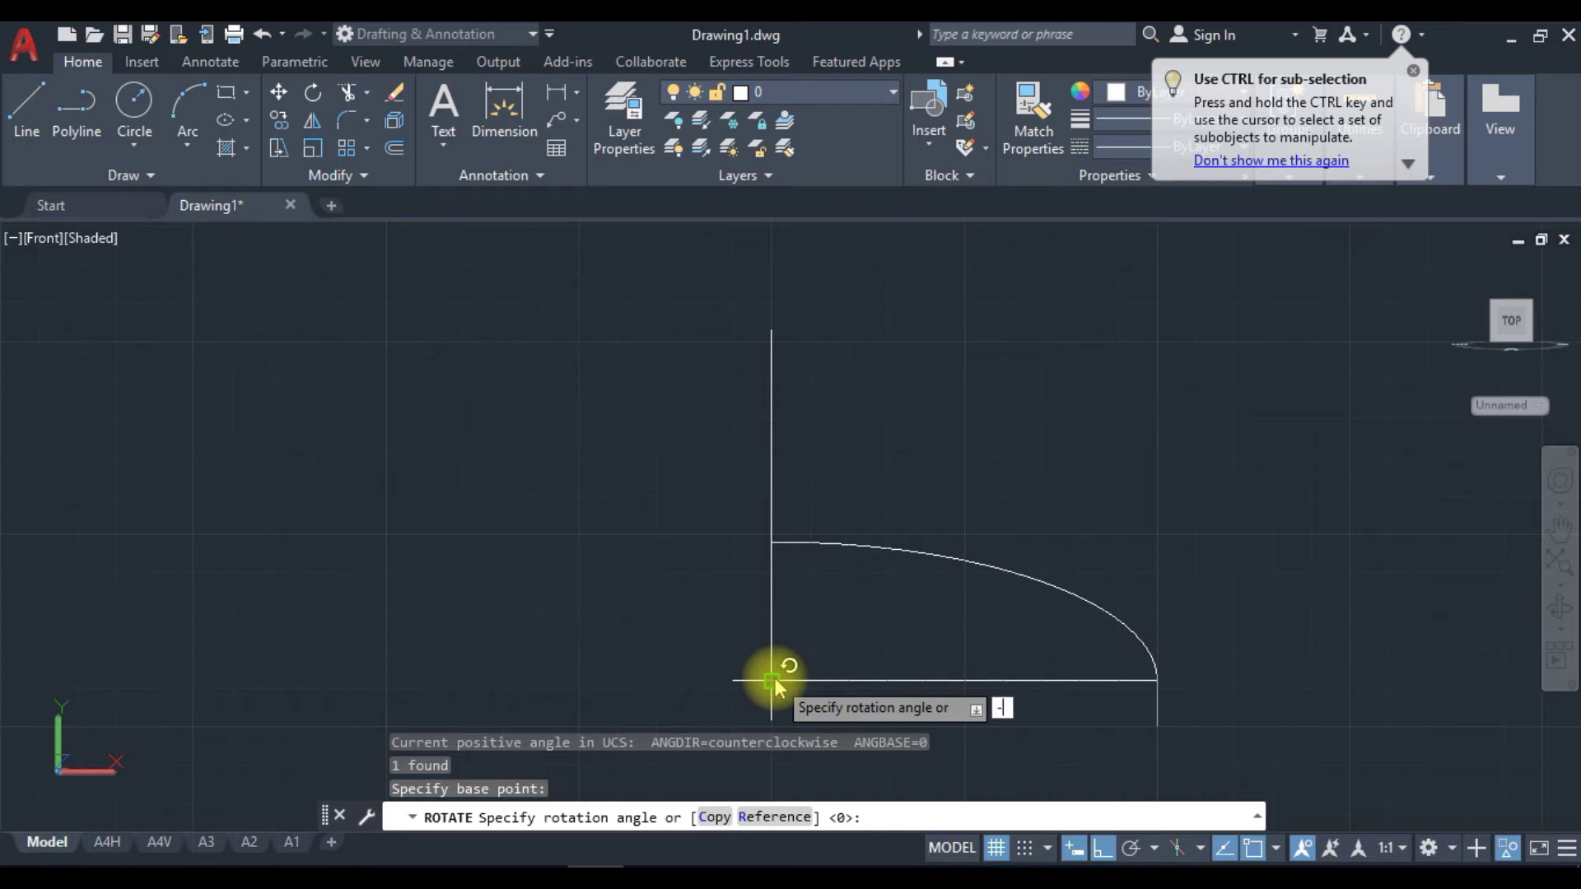
{"action": "type", "text": "2"}
{"action": "key", "text": "Return"}
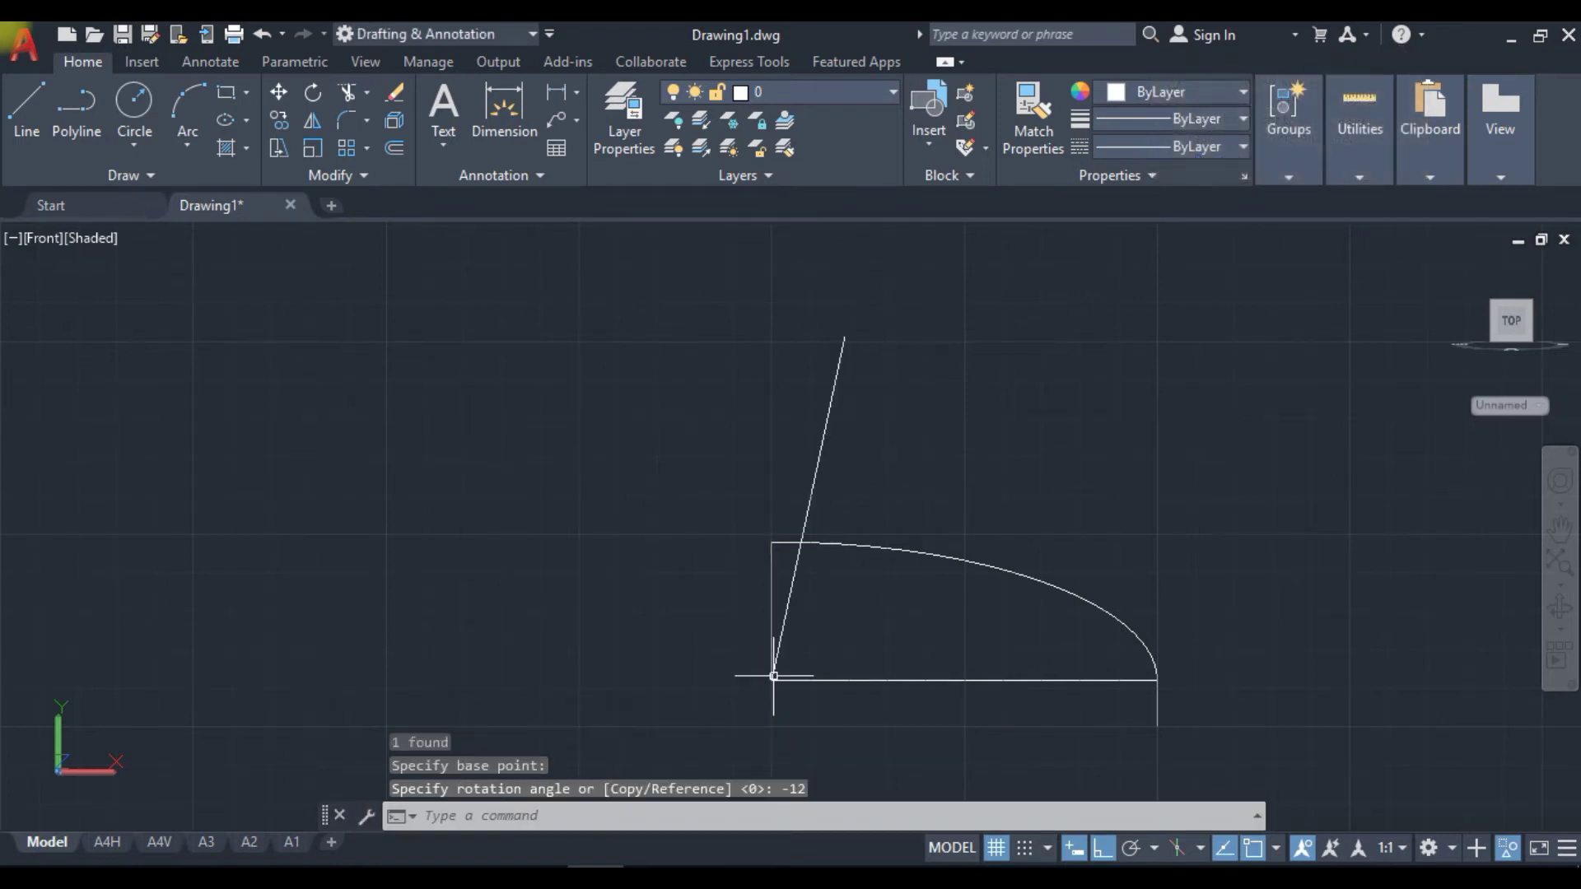
{"action": "scroll", "coordinate": [856, 586], "scroll_direction": "up", "scroll_amount": 1}
{"action": "scroll", "coordinate": [839, 536], "scroll_direction": "down", "scroll_amount": 2}
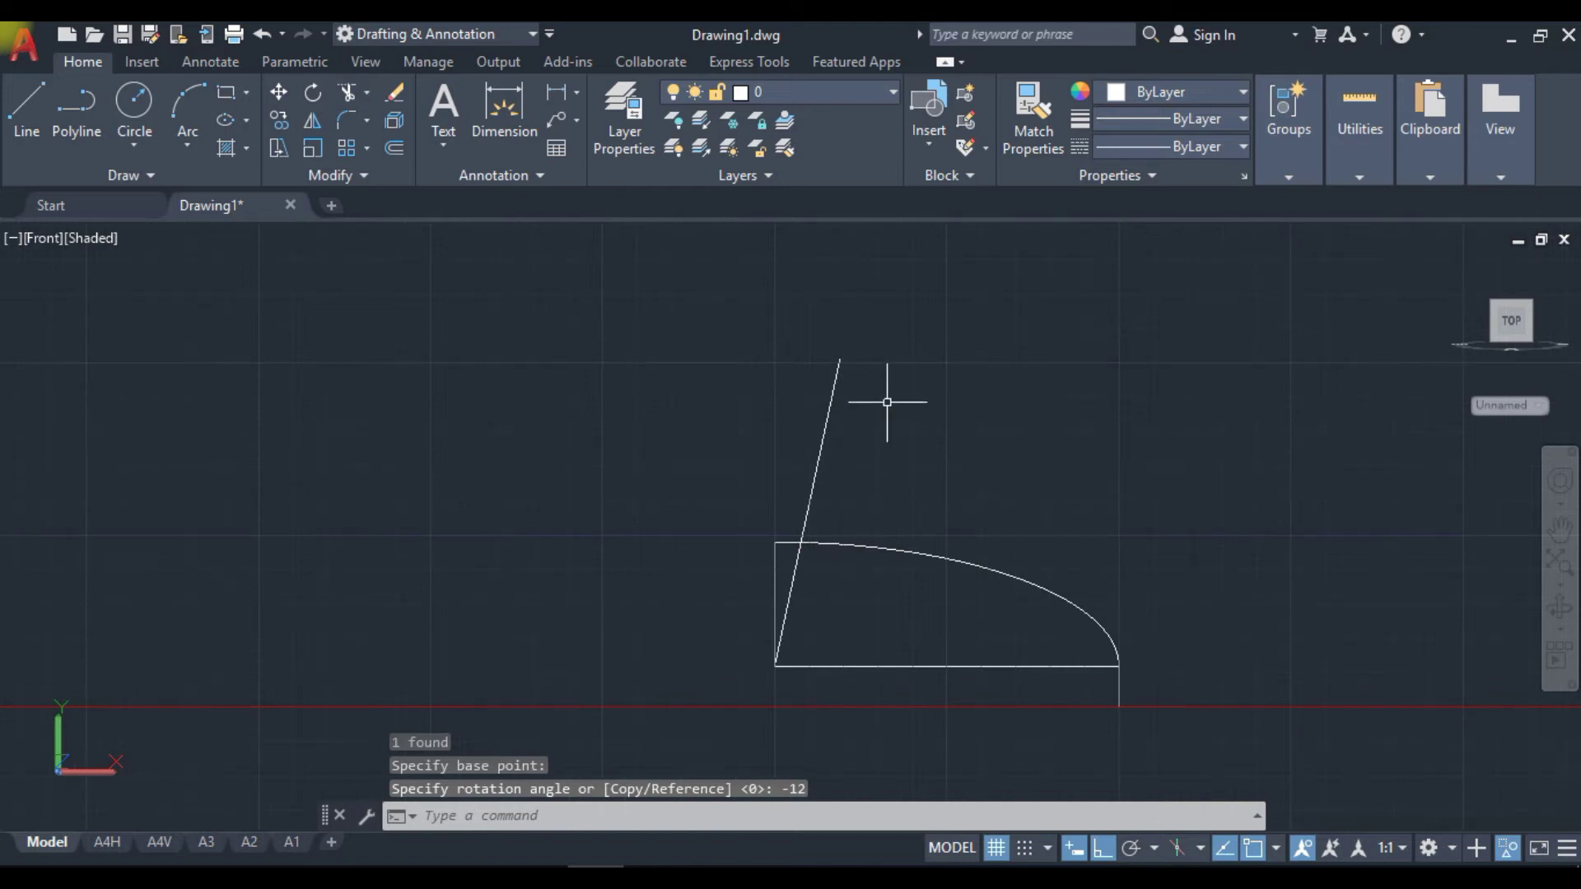
{"action": "key", "text": "Escape"}
{"action": "type", "text": "l"}
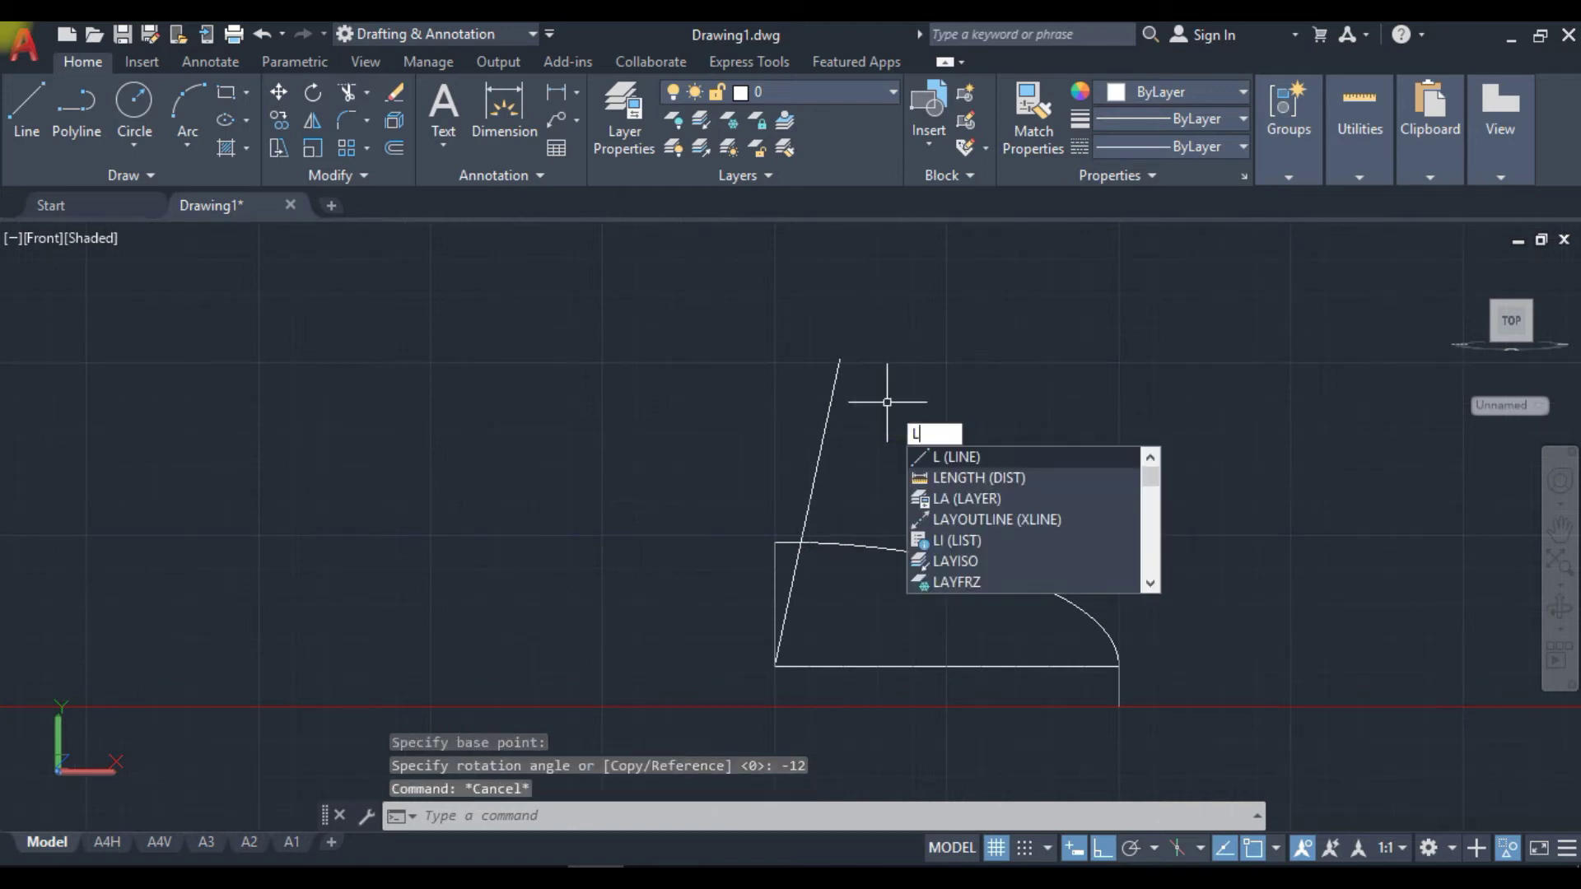
{"action": "key", "text": "Return"}
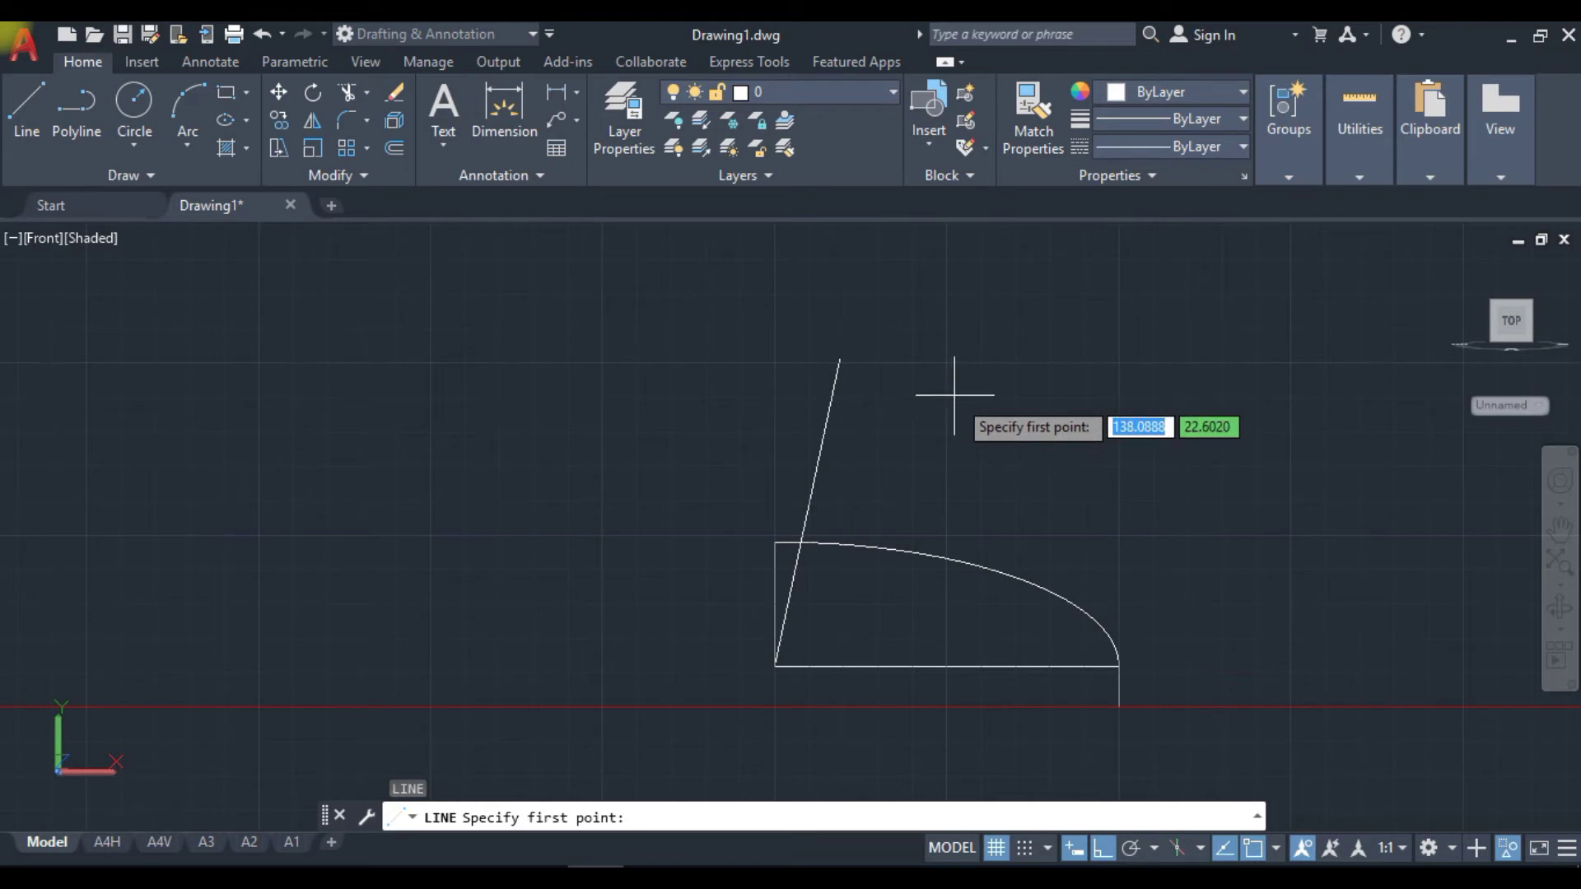
{"action": "key", "text": "Escape"}
Offset the slanted line by 4 units to the outer side, toward the ellipse's rim.
{"action": "type", "text": "o"}
{"action": "key", "text": "Return"}
{"action": "type", "text": "4"}
{"action": "key", "text": "Return"}
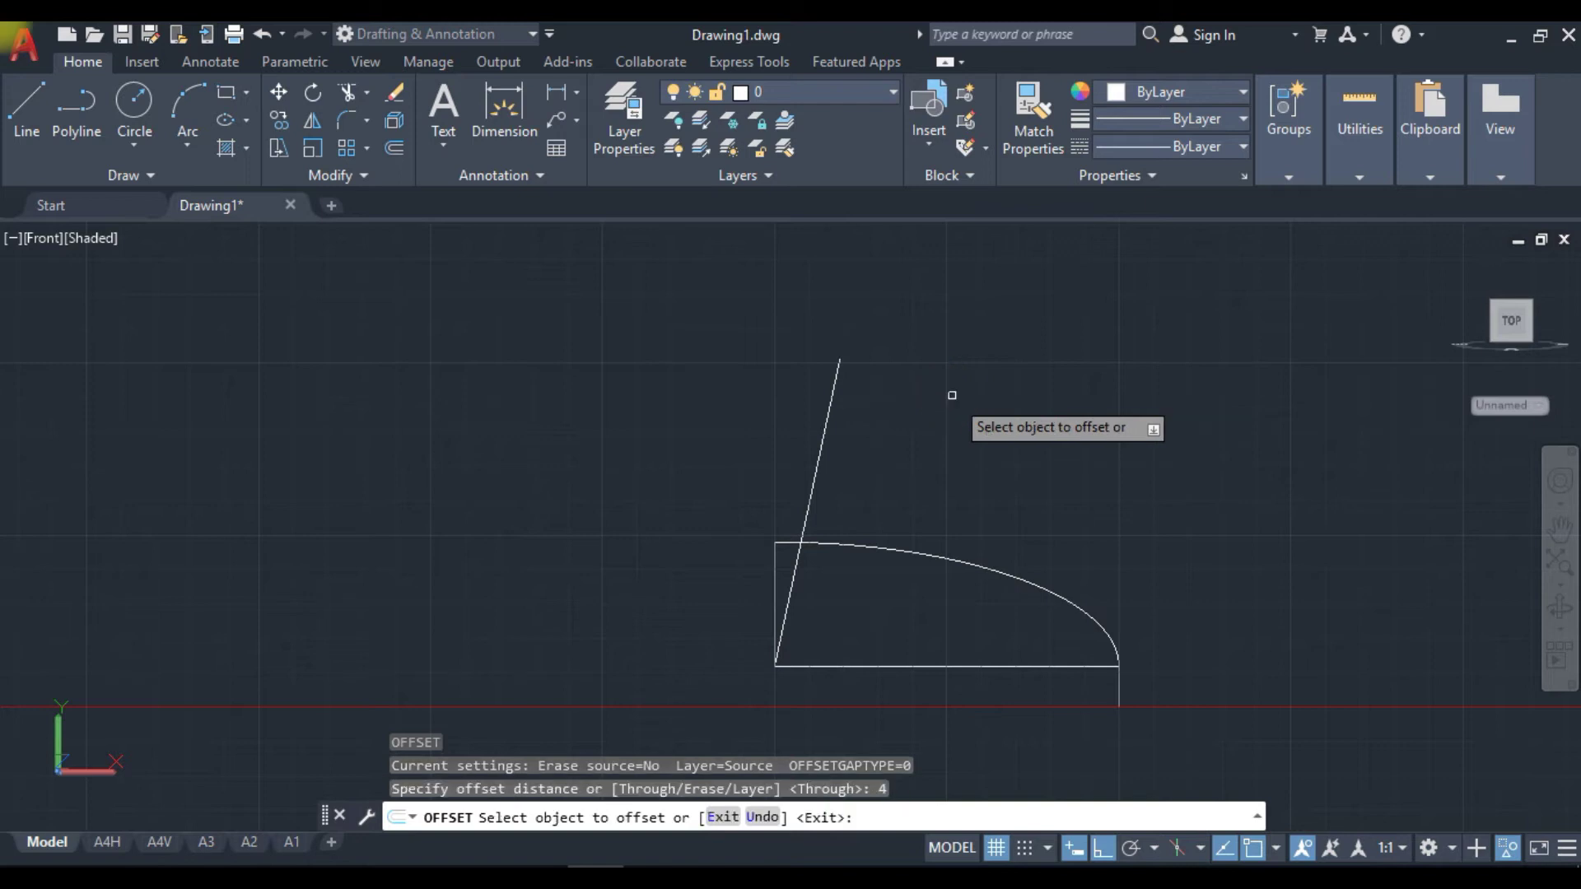
{"action": "left_click", "coordinate": [835, 377]}
{"action": "left_click", "coordinate": [903, 395]}
{"action": "key", "text": "Escape"}
Draw a short line connecting the upper endpoints of the two parallel slanted lines.
{"action": "type", "text": "l"}
{"action": "key", "text": "Return"}
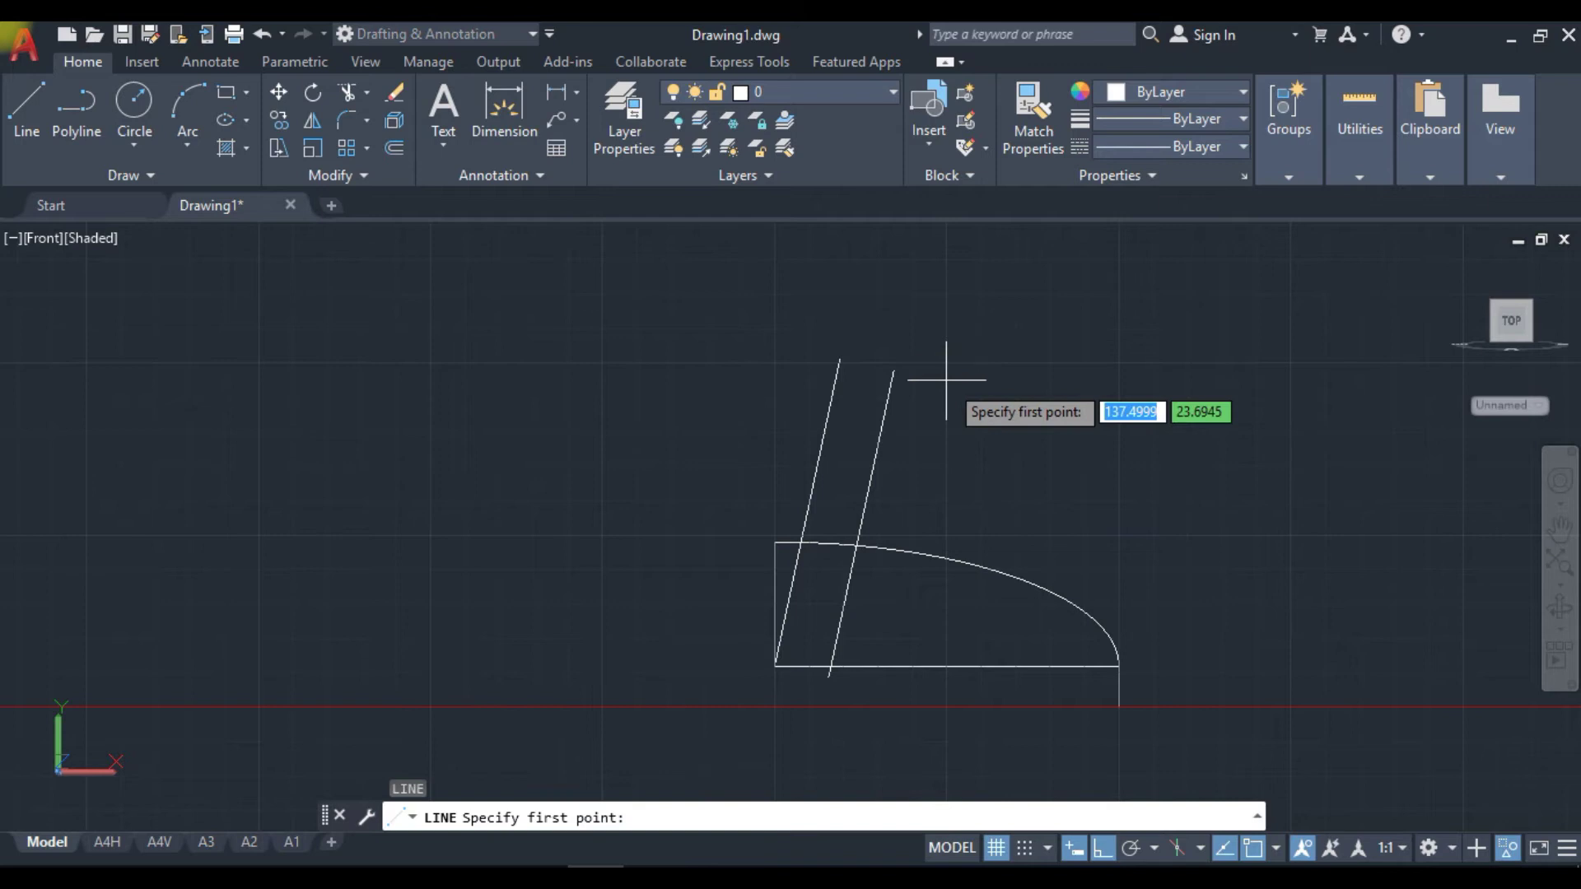
{"action": "left_click", "coordinate": [840, 359]}
{"action": "left_click", "coordinate": [893, 373]}
{"action": "key", "text": "Escape"}
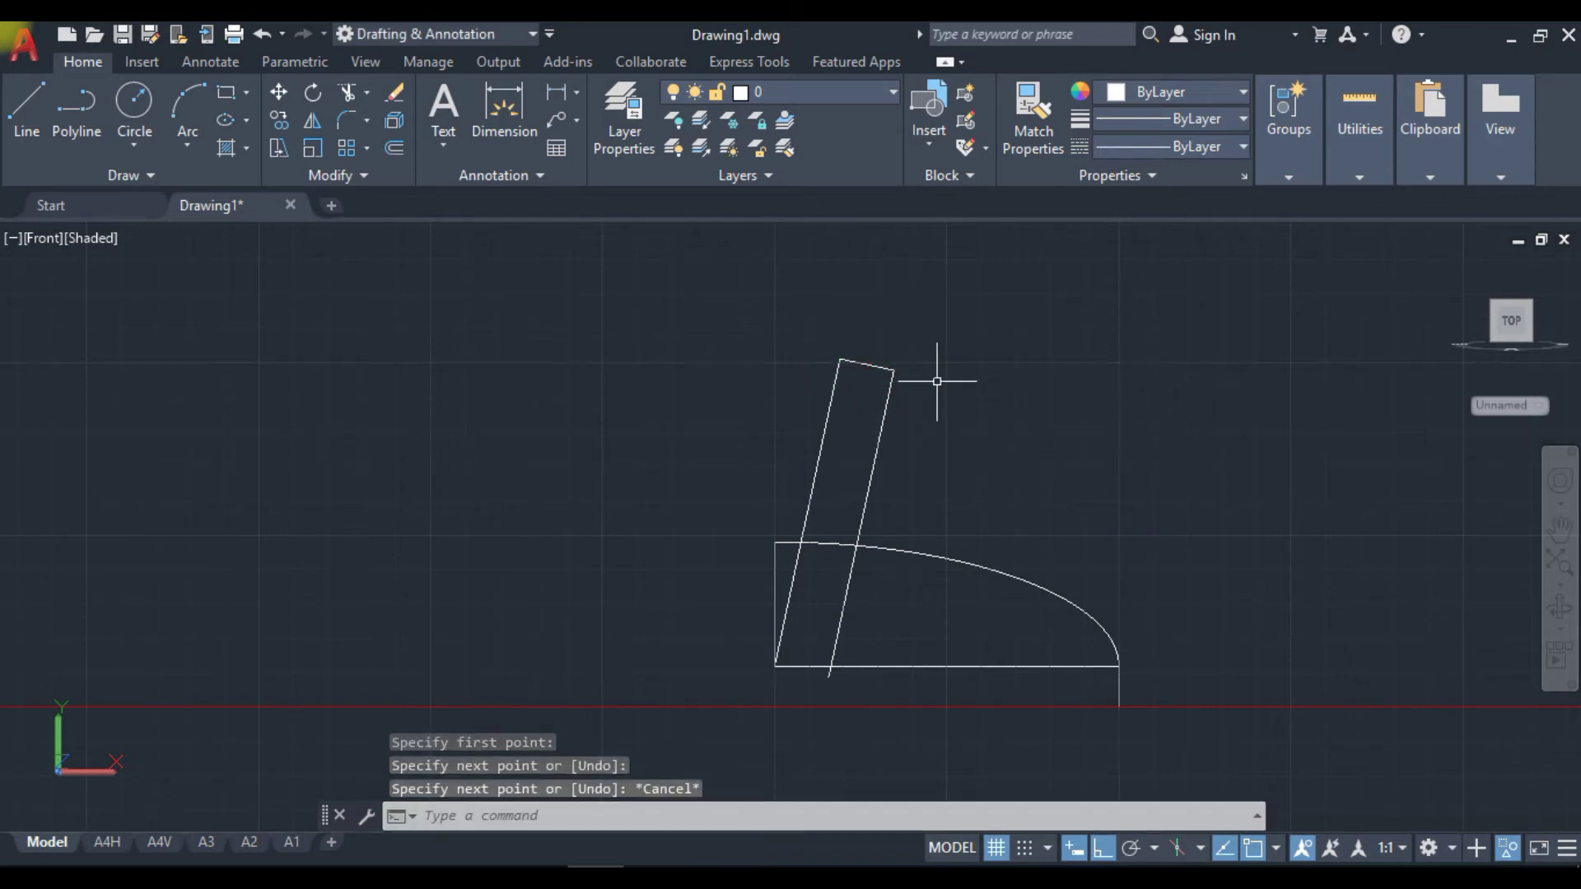
Draw a vertical line from the upper end of the offset line down past the ellipse's baseline.
{"action": "type", "text": "l"}
{"action": "key", "text": "Return"}
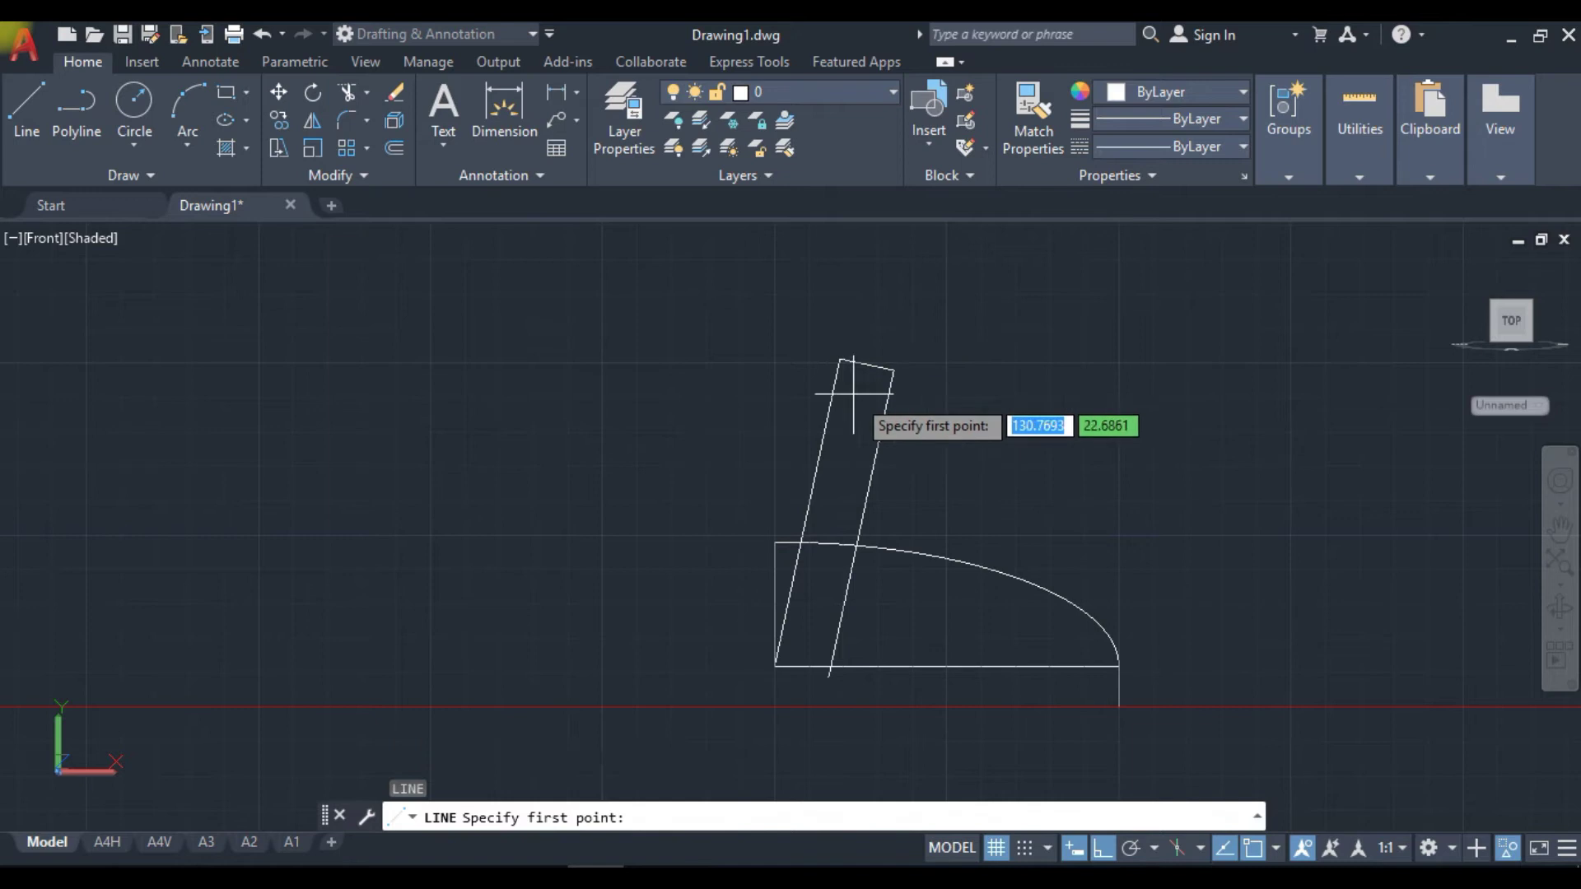
{"action": "left_click", "coordinate": [894, 370]}
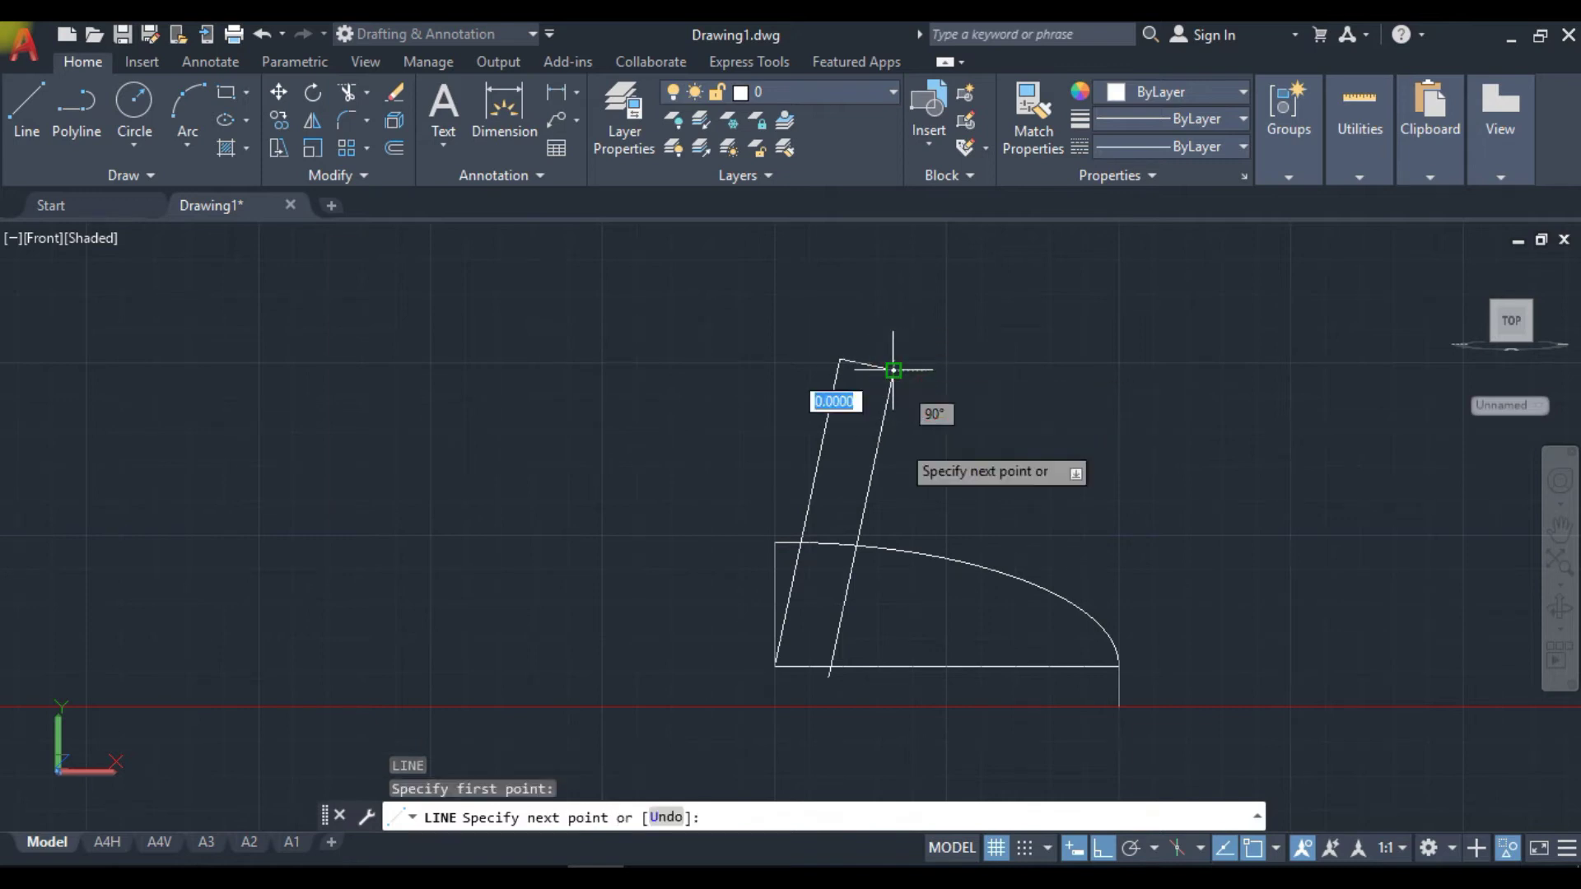
{"action": "left_click", "coordinate": [895, 764]}
{"action": "key", "text": "Escape"}
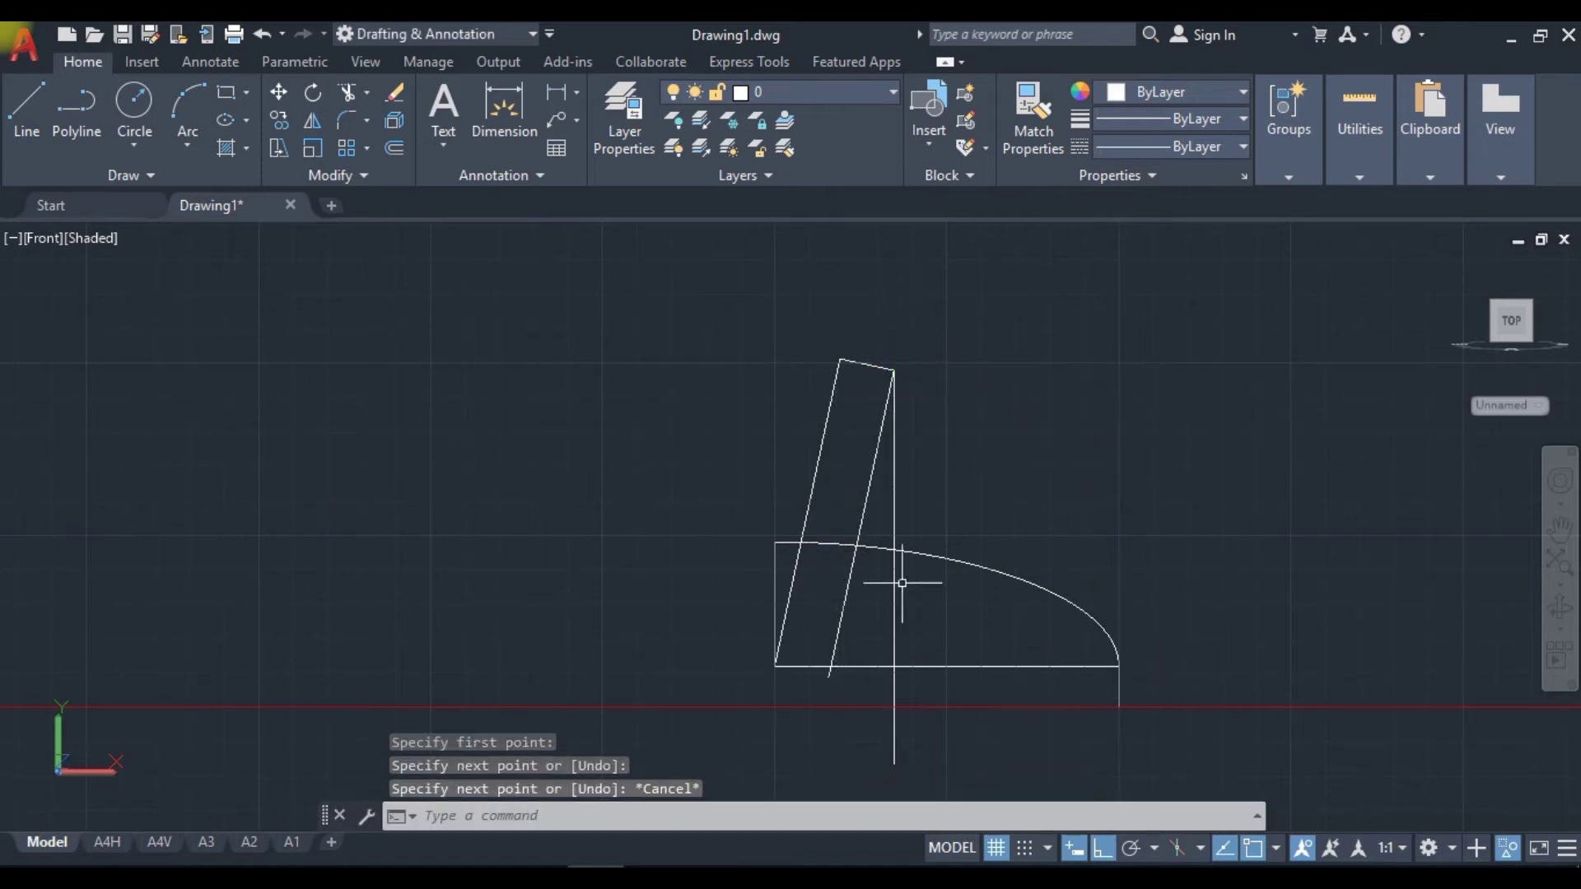
Delete the offset slanted line and join the short top line with the vertical line into one polyline.
{"action": "left_click", "coordinate": [869, 484]}
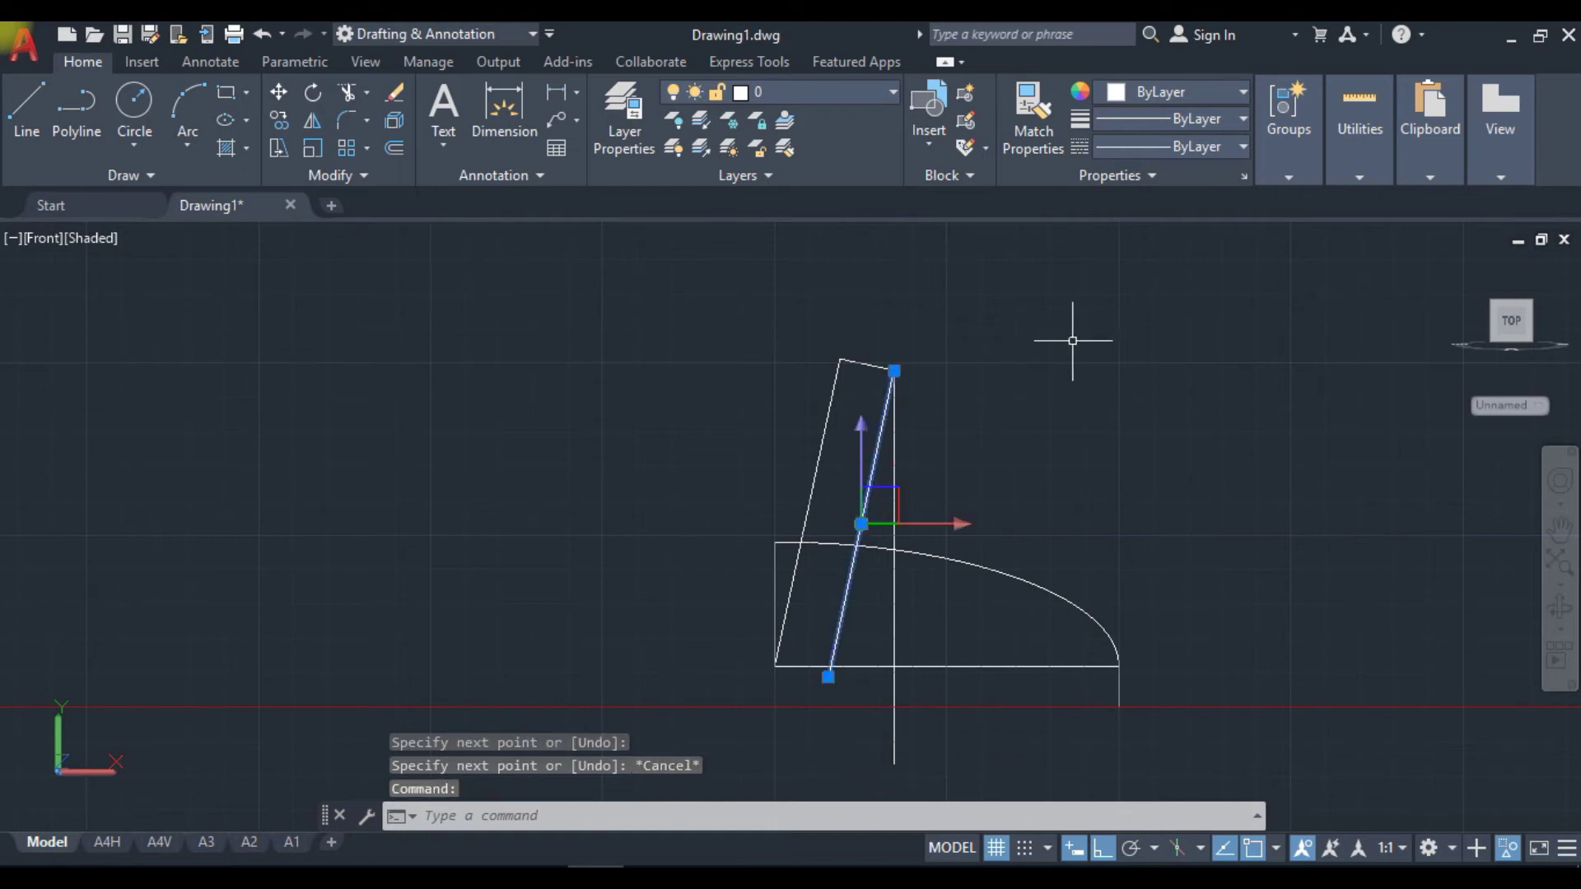
{"action": "key", "text": "Delete"}
{"action": "left_click", "coordinate": [1029, 330]}
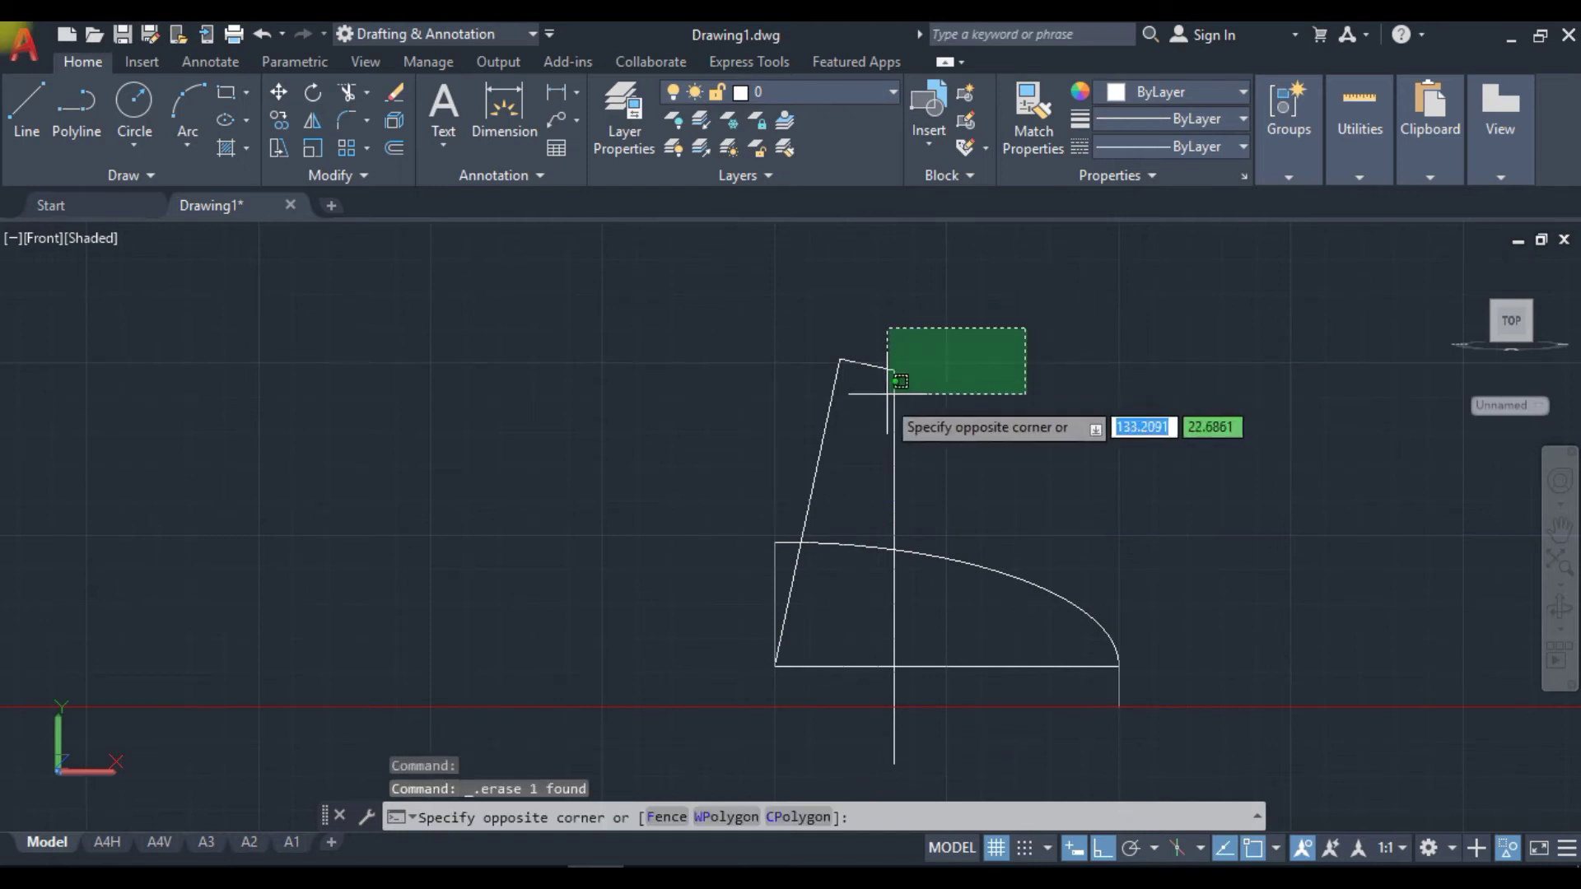
{"action": "left_click", "coordinate": [869, 412]}
{"action": "type", "text": "j"}
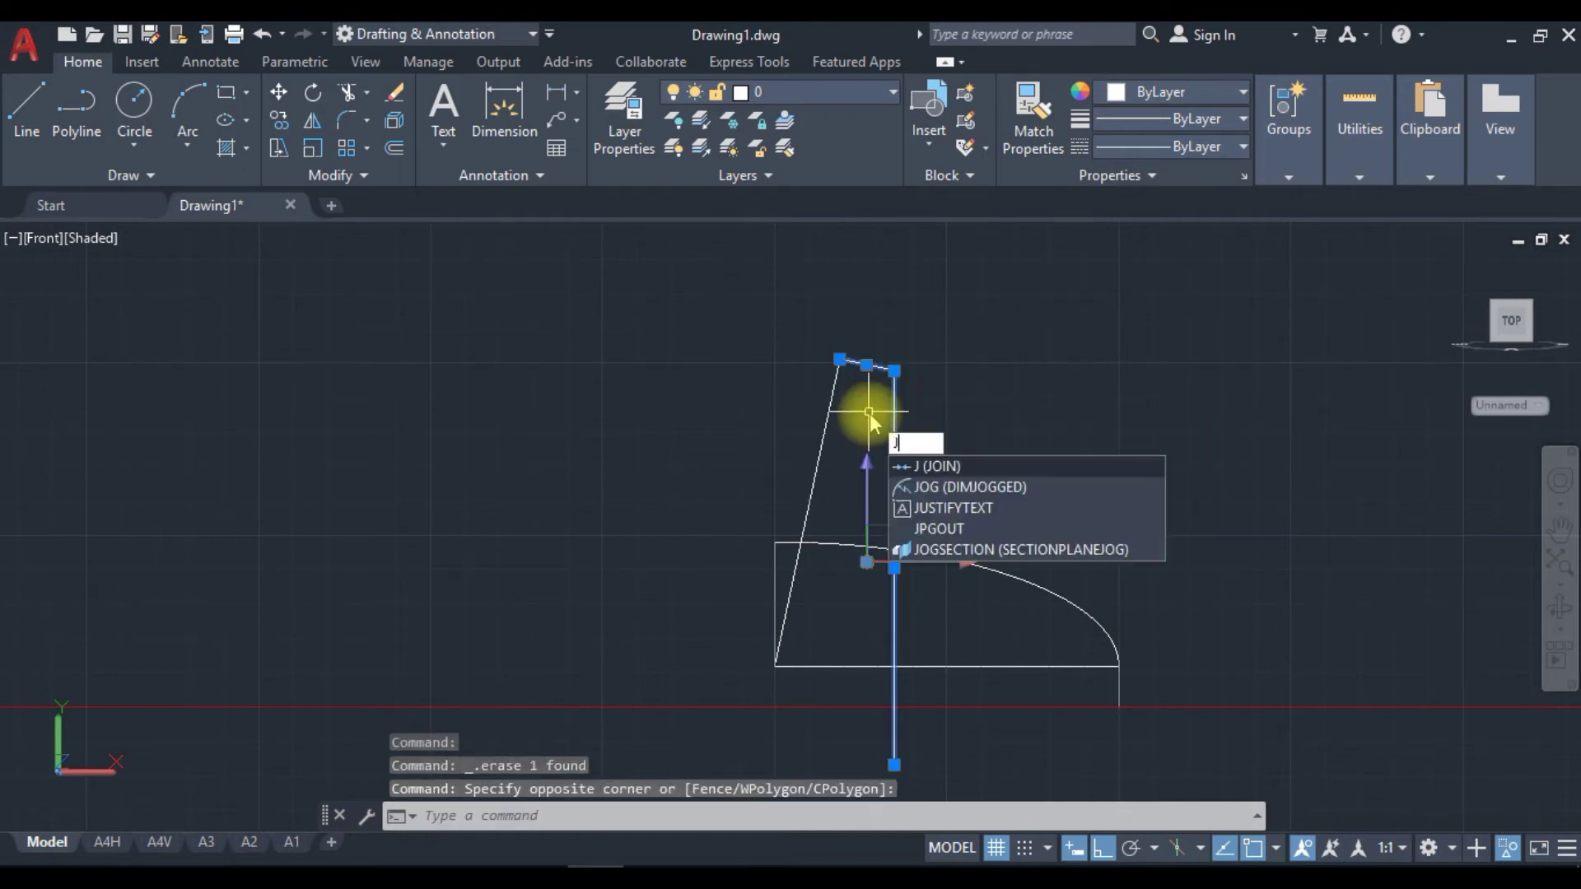
{"action": "key", "text": "Return"}
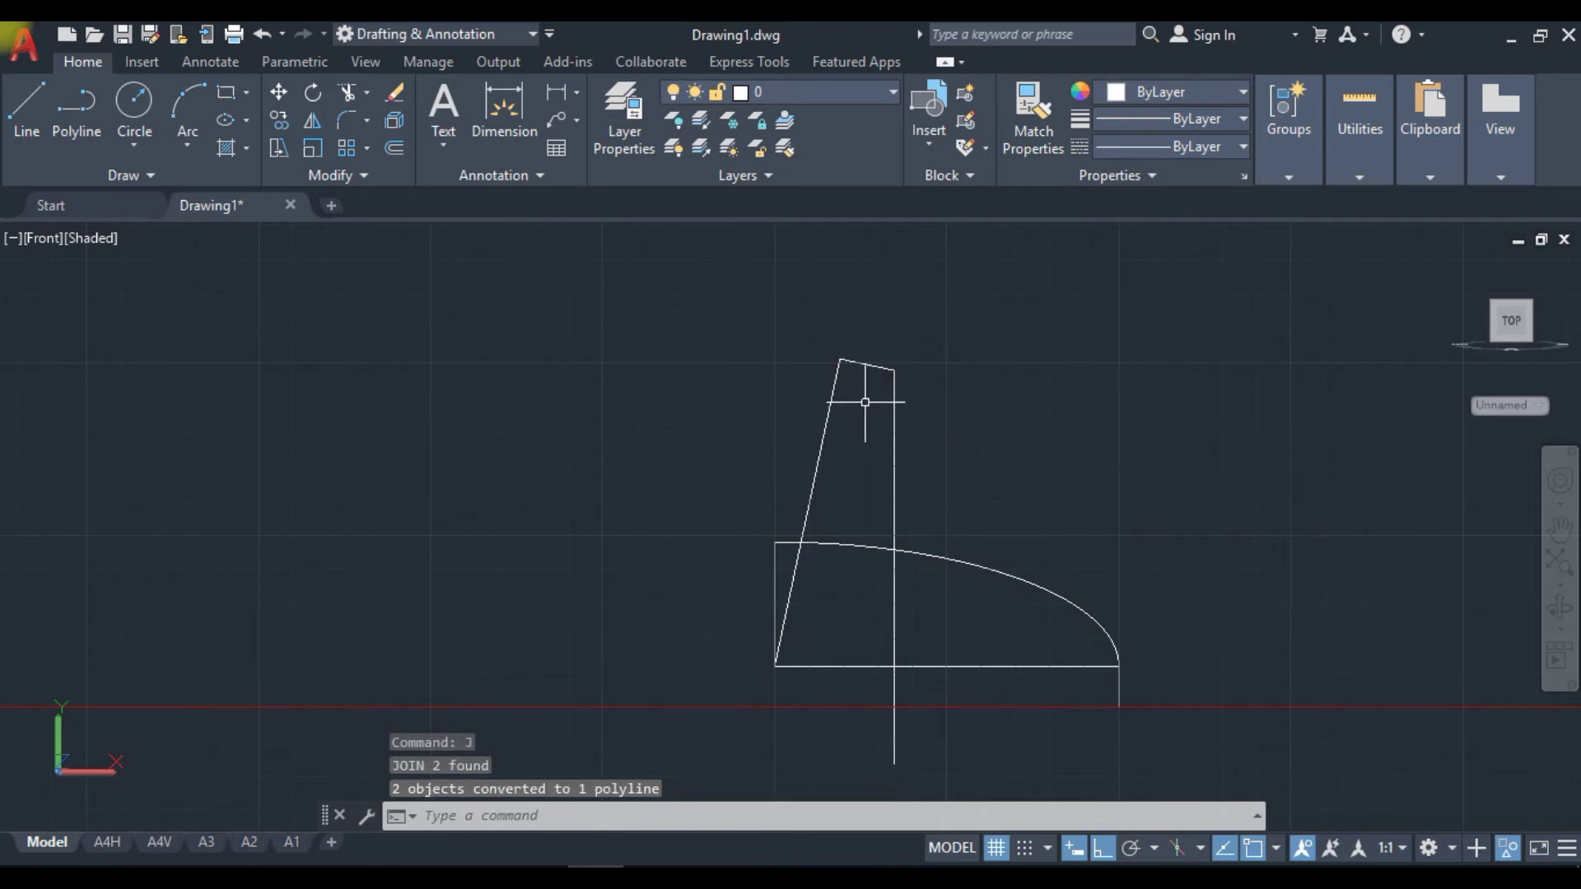
End the object isolation to bring back the hidden dome.
{"action": "right_click", "coordinate": [1125, 512]}
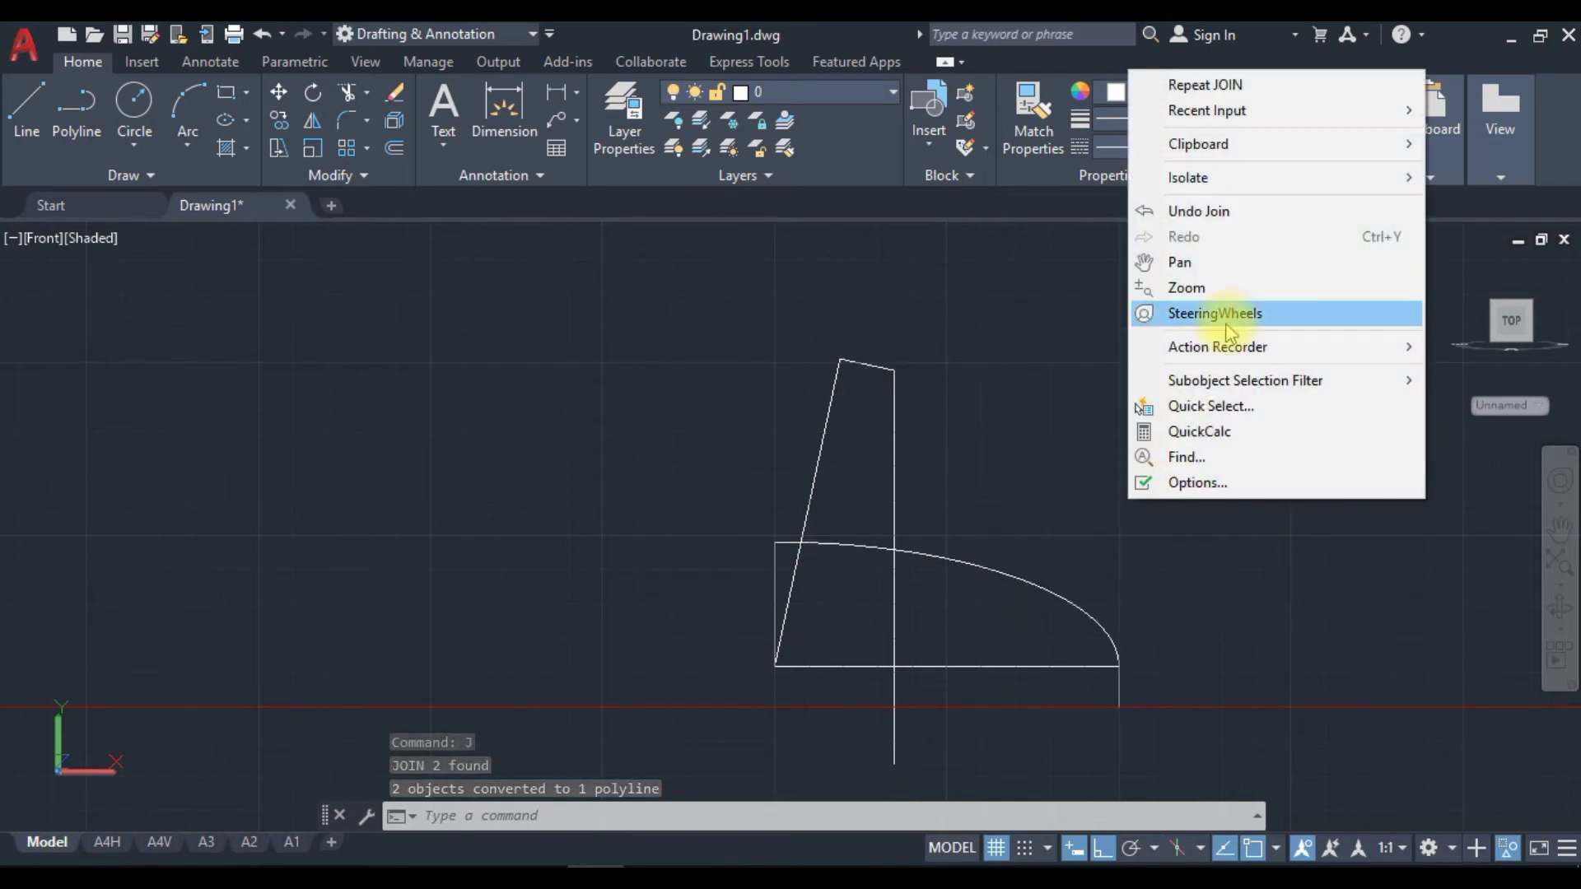
{"action": "mouse_move", "coordinate": [1344, 186]}
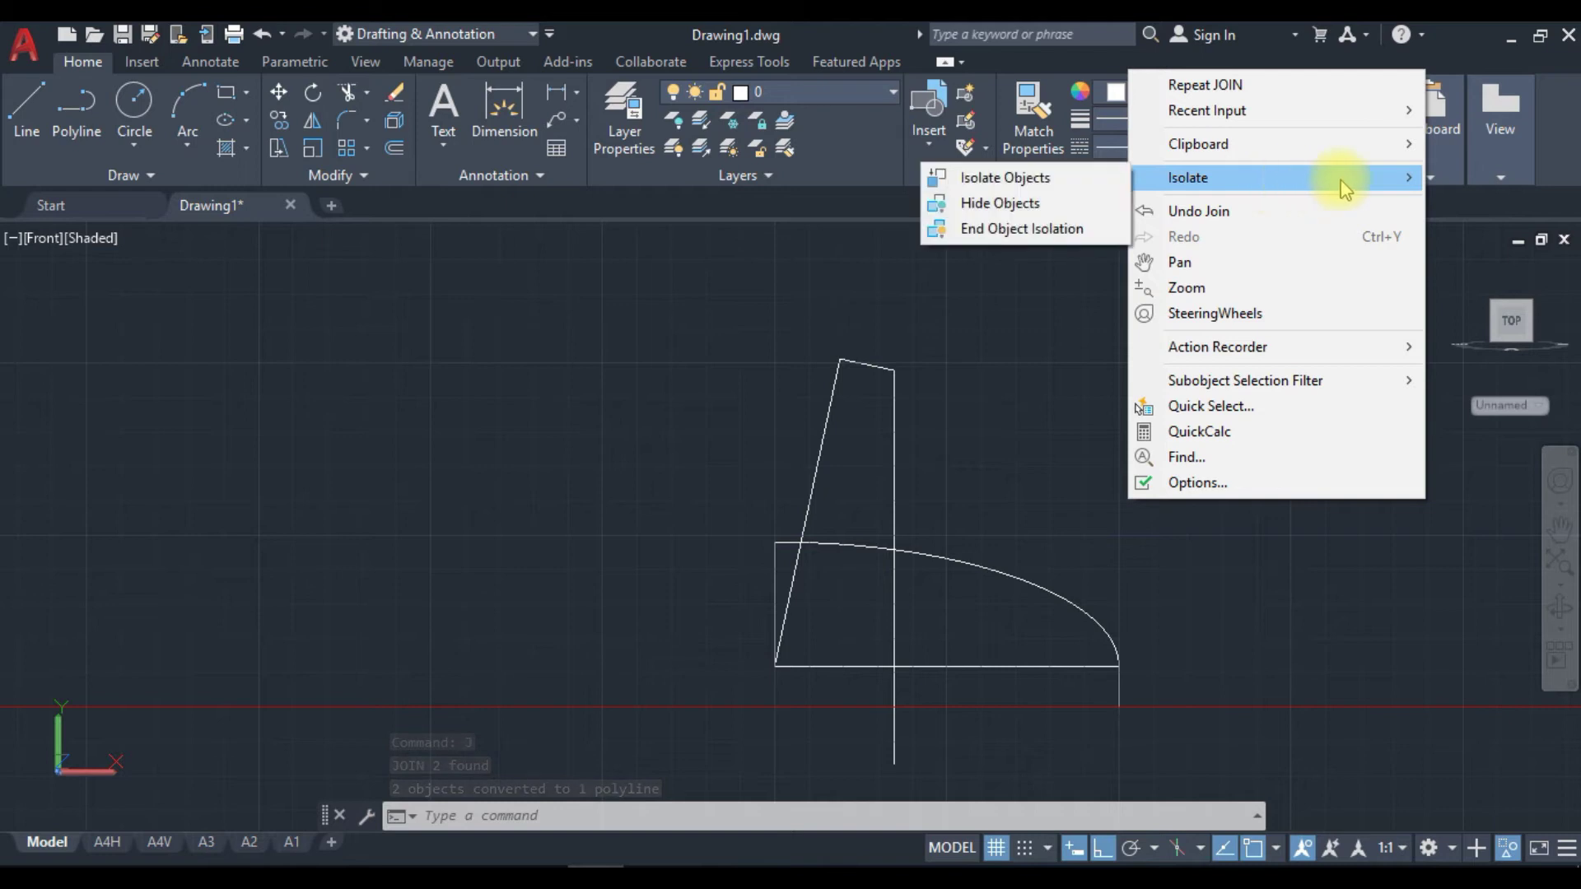
{"action": "left_click", "coordinate": [979, 228]}
Revolve the joined polyline 360 degrees about the slanted line, taking the axis from the line's upper endpoint.
{"action": "middle_click_drag", "start_coordinate": [1016, 462], "coordinate": [874, 479], "text": "shift"}
{"action": "left_click", "coordinate": [874, 479]}
{"action": "type", "text": "RE"}
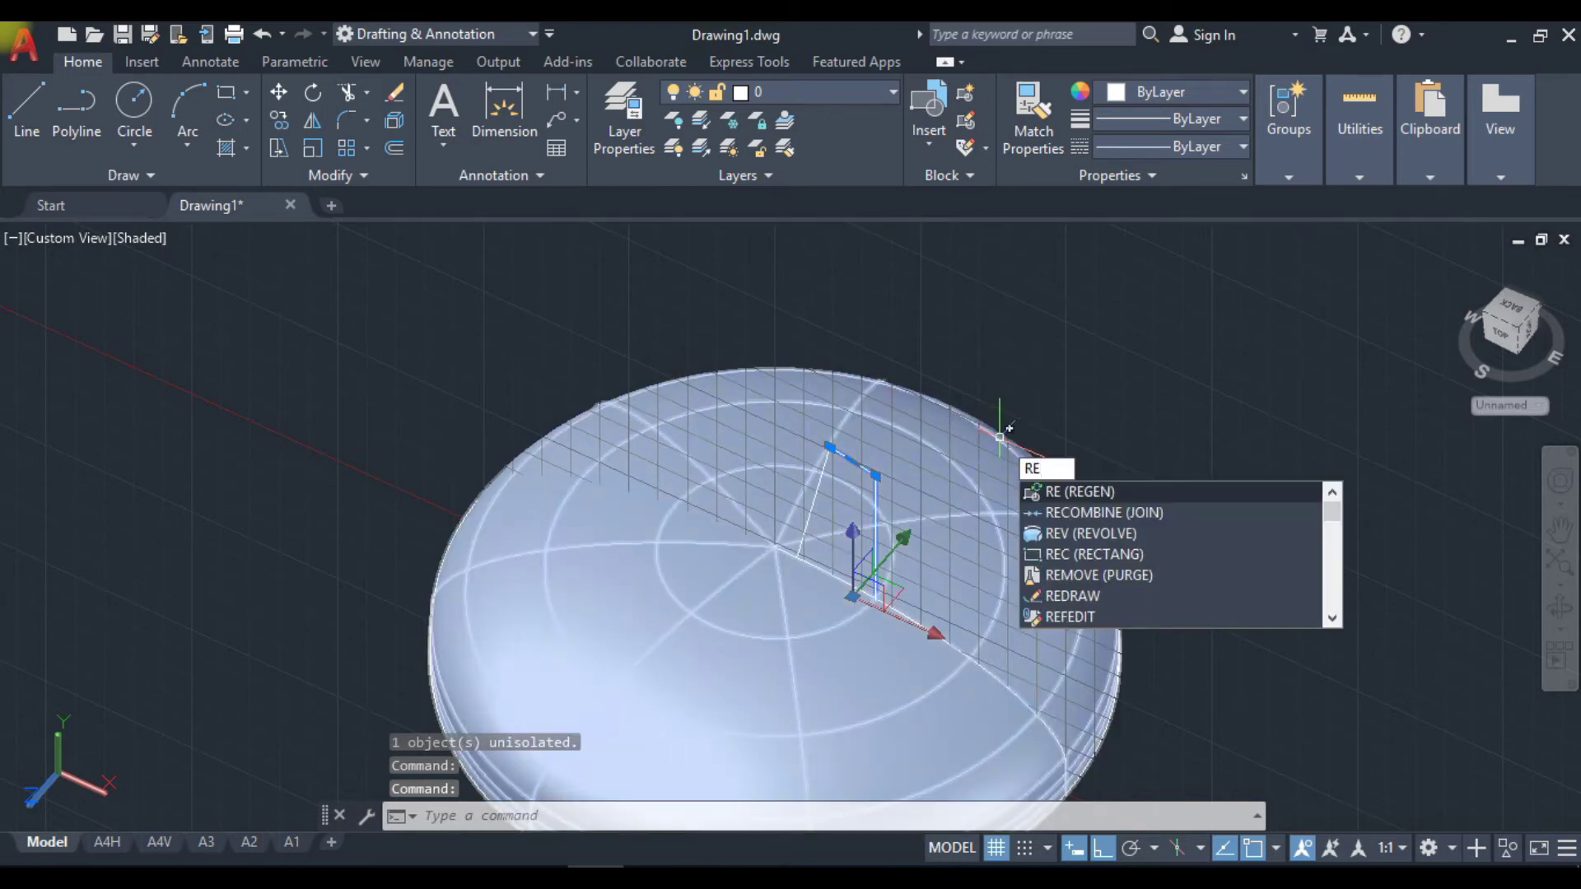
{"action": "type", "text": "V"}
{"action": "key", "text": "Return"}
{"action": "middle_click_drag", "start_coordinate": [869, 560], "coordinate": [925, 431], "text": "shift"}
{"action": "left_click", "coordinate": [826, 384]}
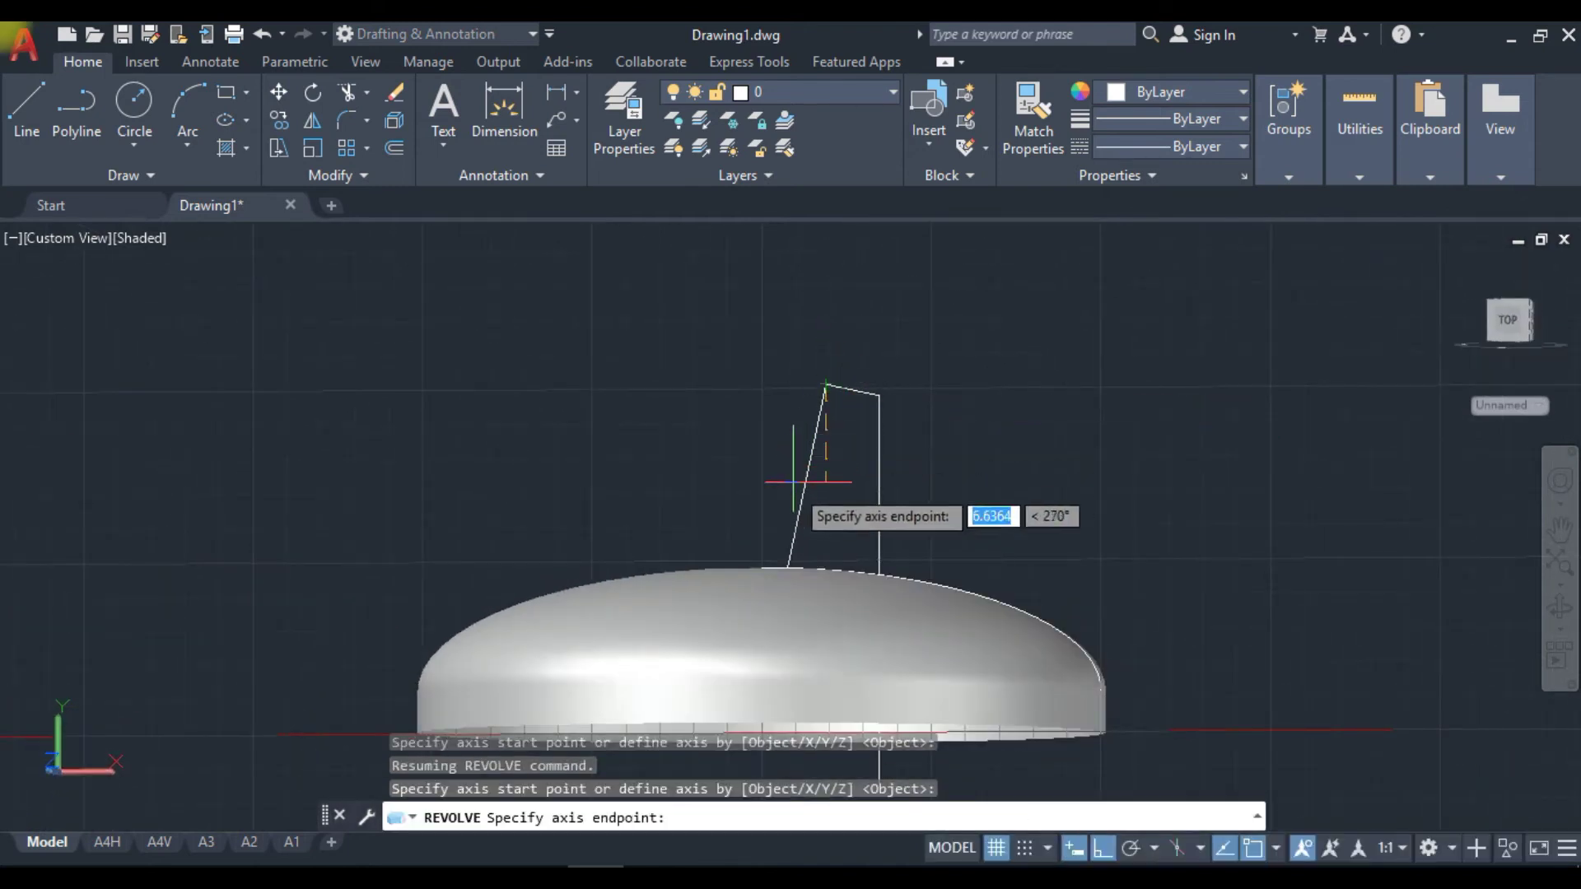
{"action": "left_click", "coordinate": [793, 537]}
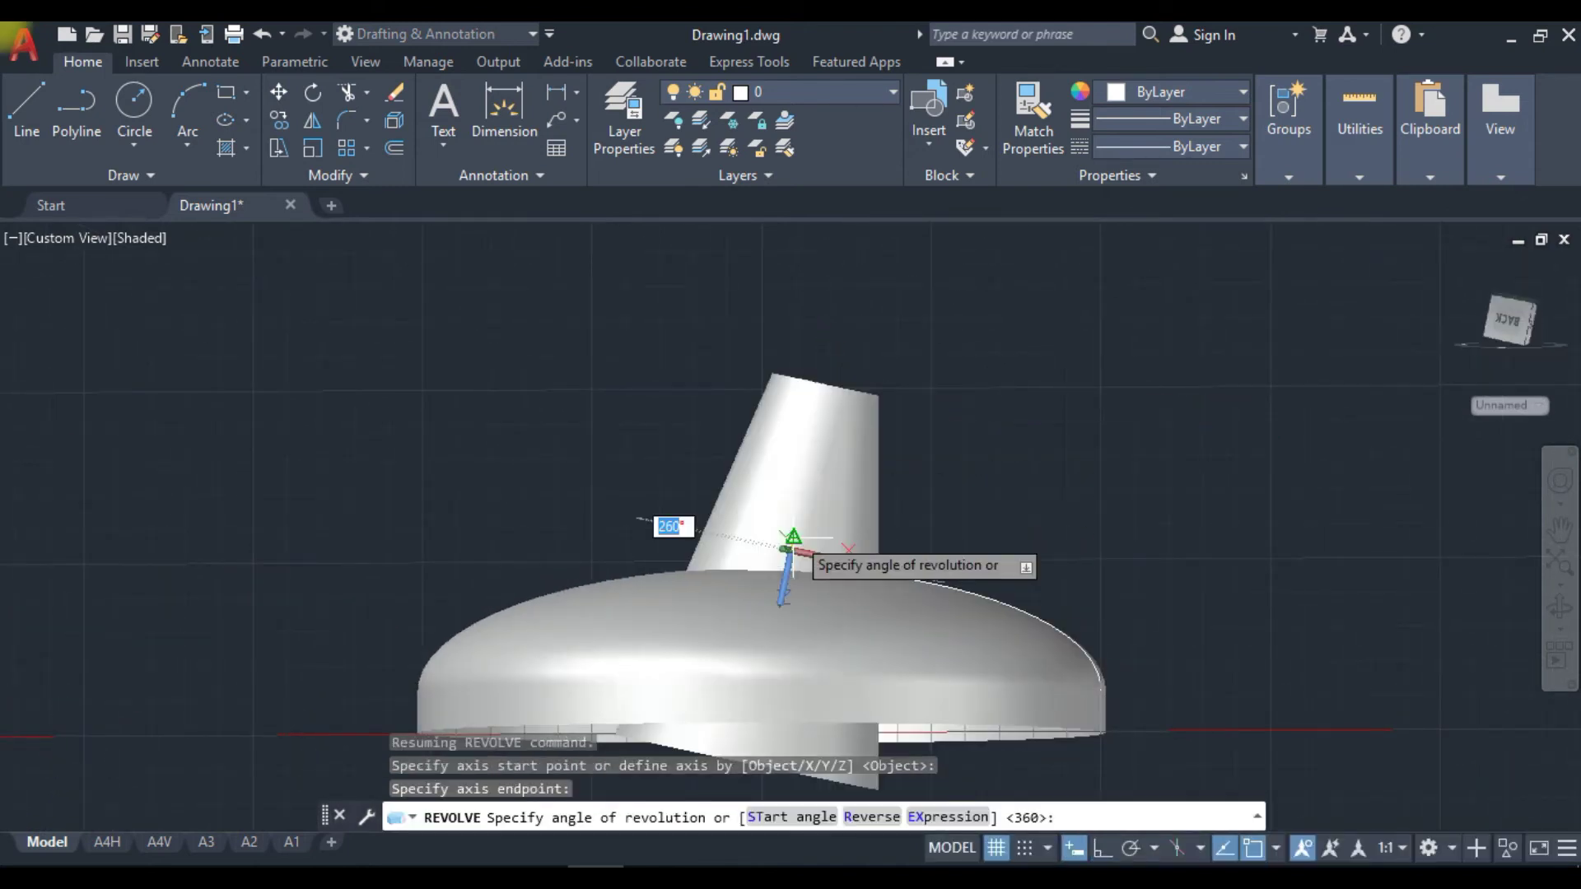
{"action": "scroll", "coordinate": [792, 537], "scroll_direction": "down", "scroll_amount": 3}
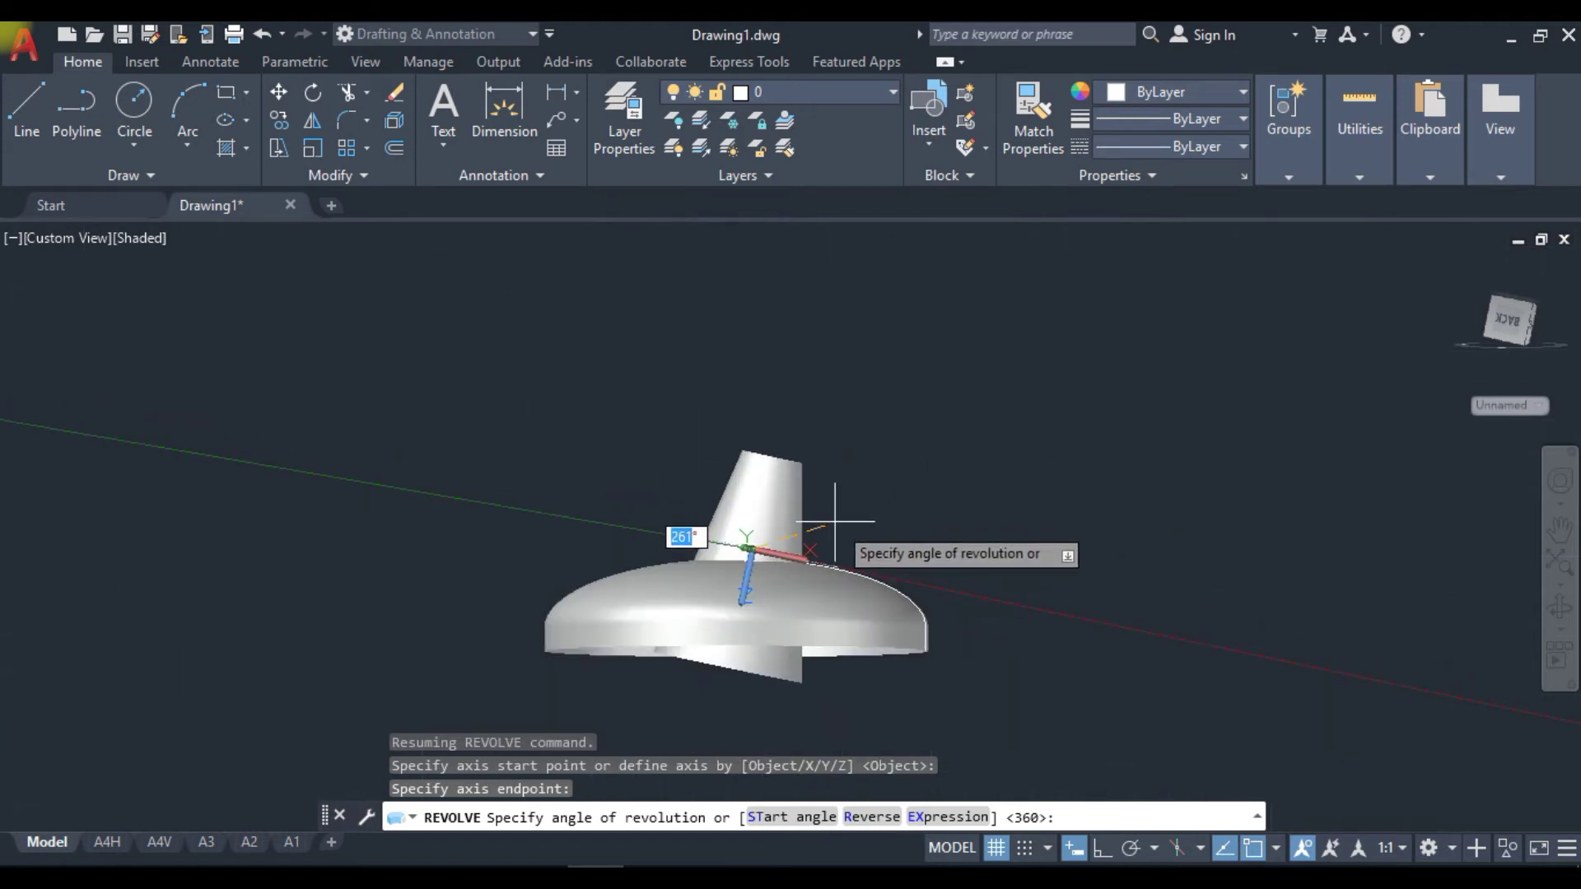
{"action": "key", "text": "Return"}
Reset the UCS to World.
{"action": "middle_click_drag", "start_coordinate": [646, 564], "coordinate": [760, 602], "text": "shift"}
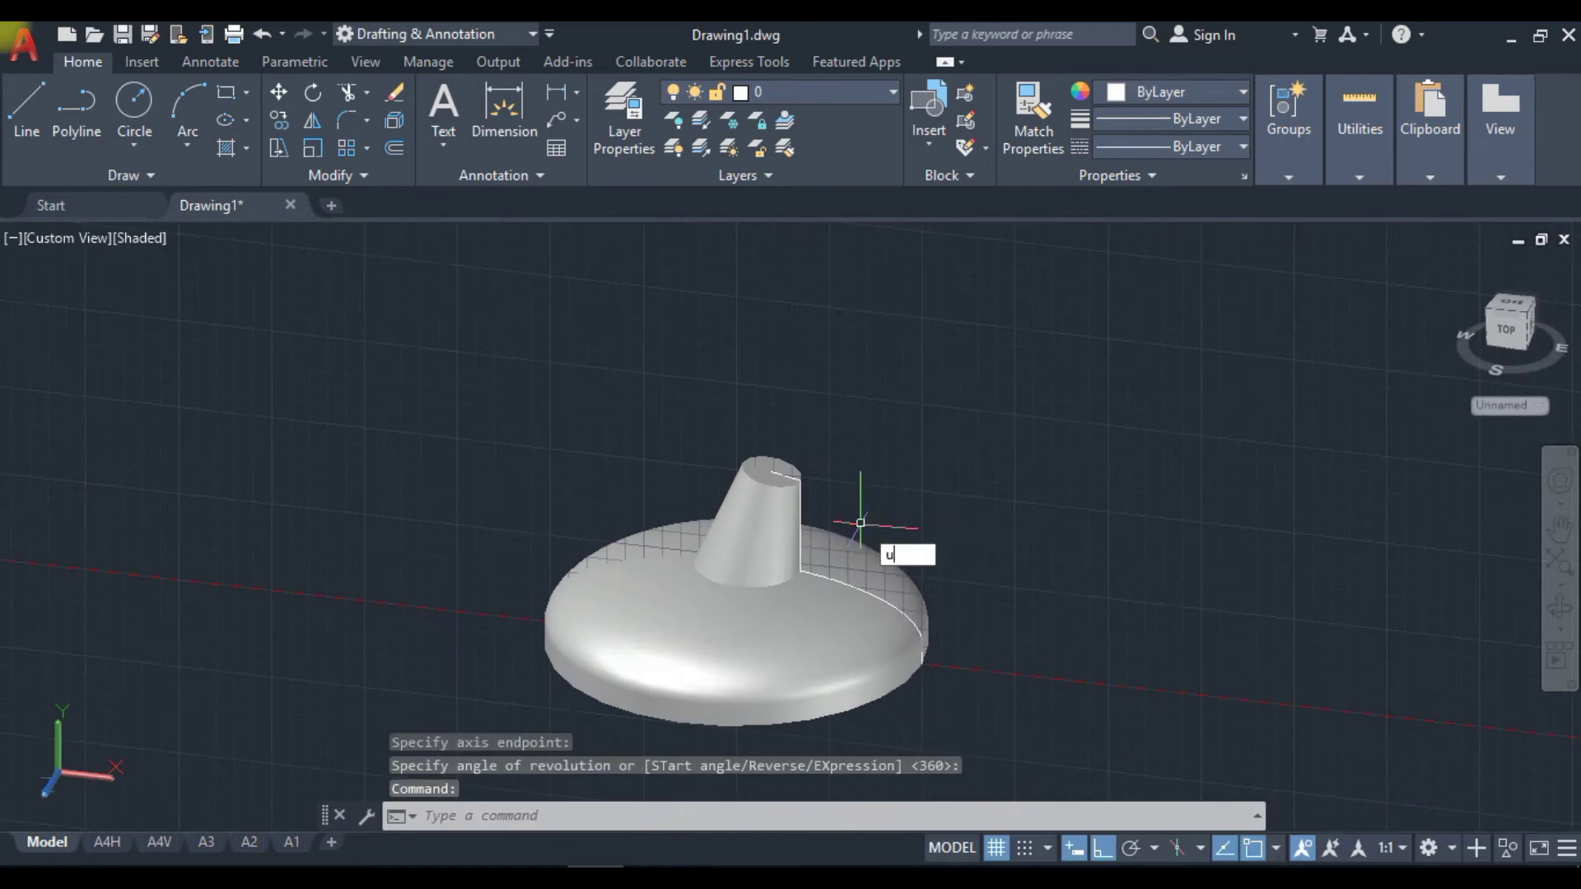
{"action": "key", "text": "Return"}
{"action": "key", "text": "Return"}
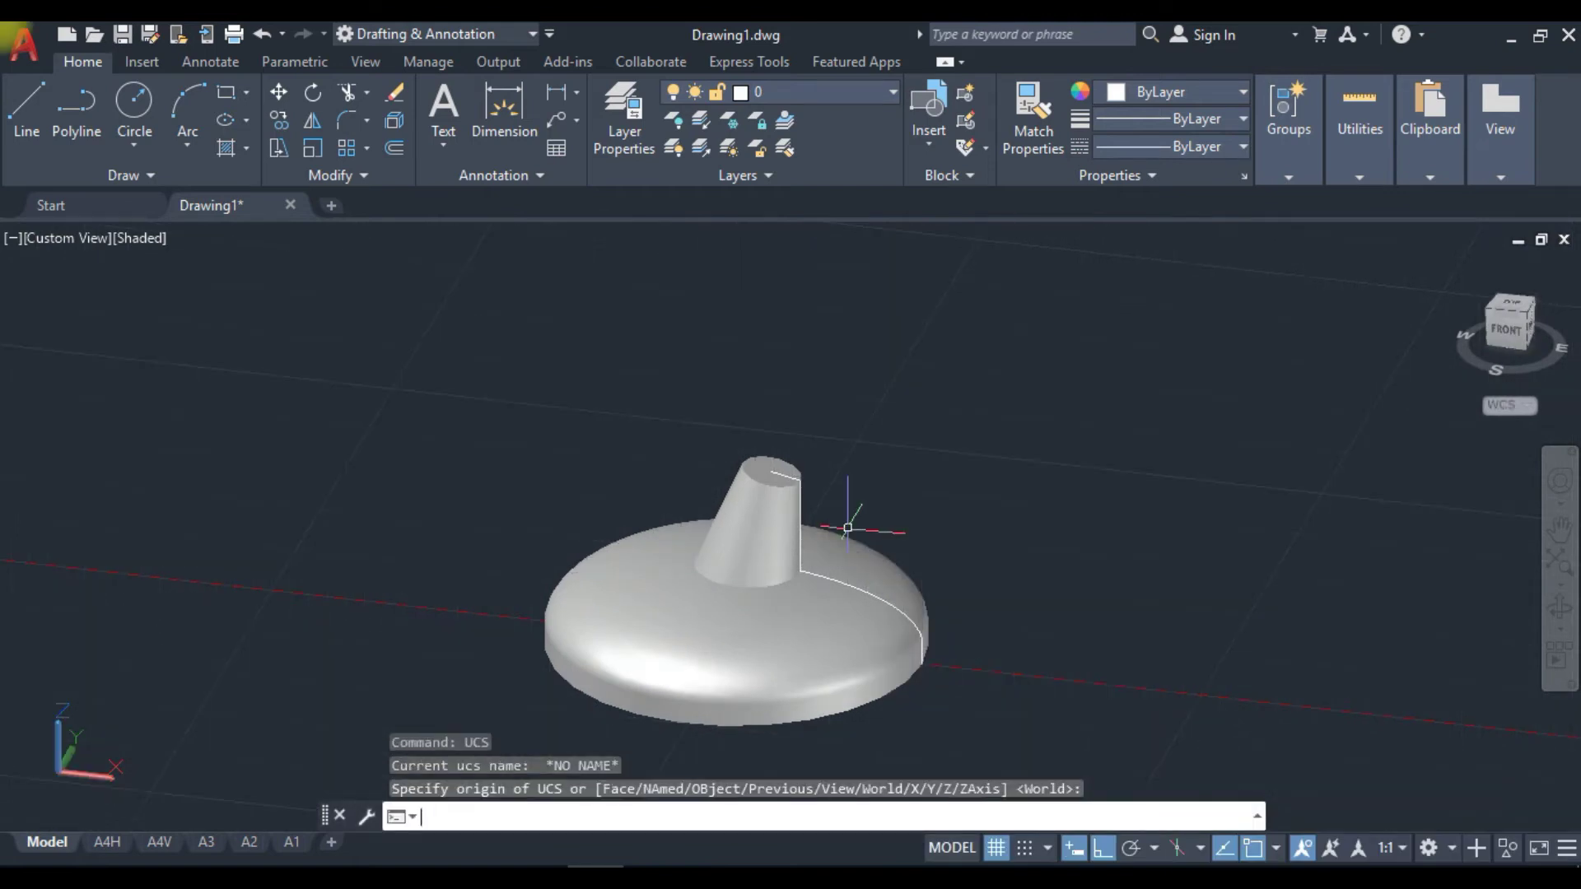
Examine from several sides how the revolved cone meets the dome.
{"action": "middle_click_drag", "start_coordinate": [745, 527], "coordinate": [671, 572], "text": "shift"}
{"action": "scroll", "coordinate": [773, 535], "scroll_direction": "up", "scroll_amount": 4}
{"action": "scroll", "coordinate": [766, 534], "scroll_direction": "down", "scroll_amount": 8}
{"action": "scroll", "coordinate": [765, 535], "scroll_direction": "up", "scroll_amount": 3}
{"action": "left_click", "coordinate": [786, 503]}
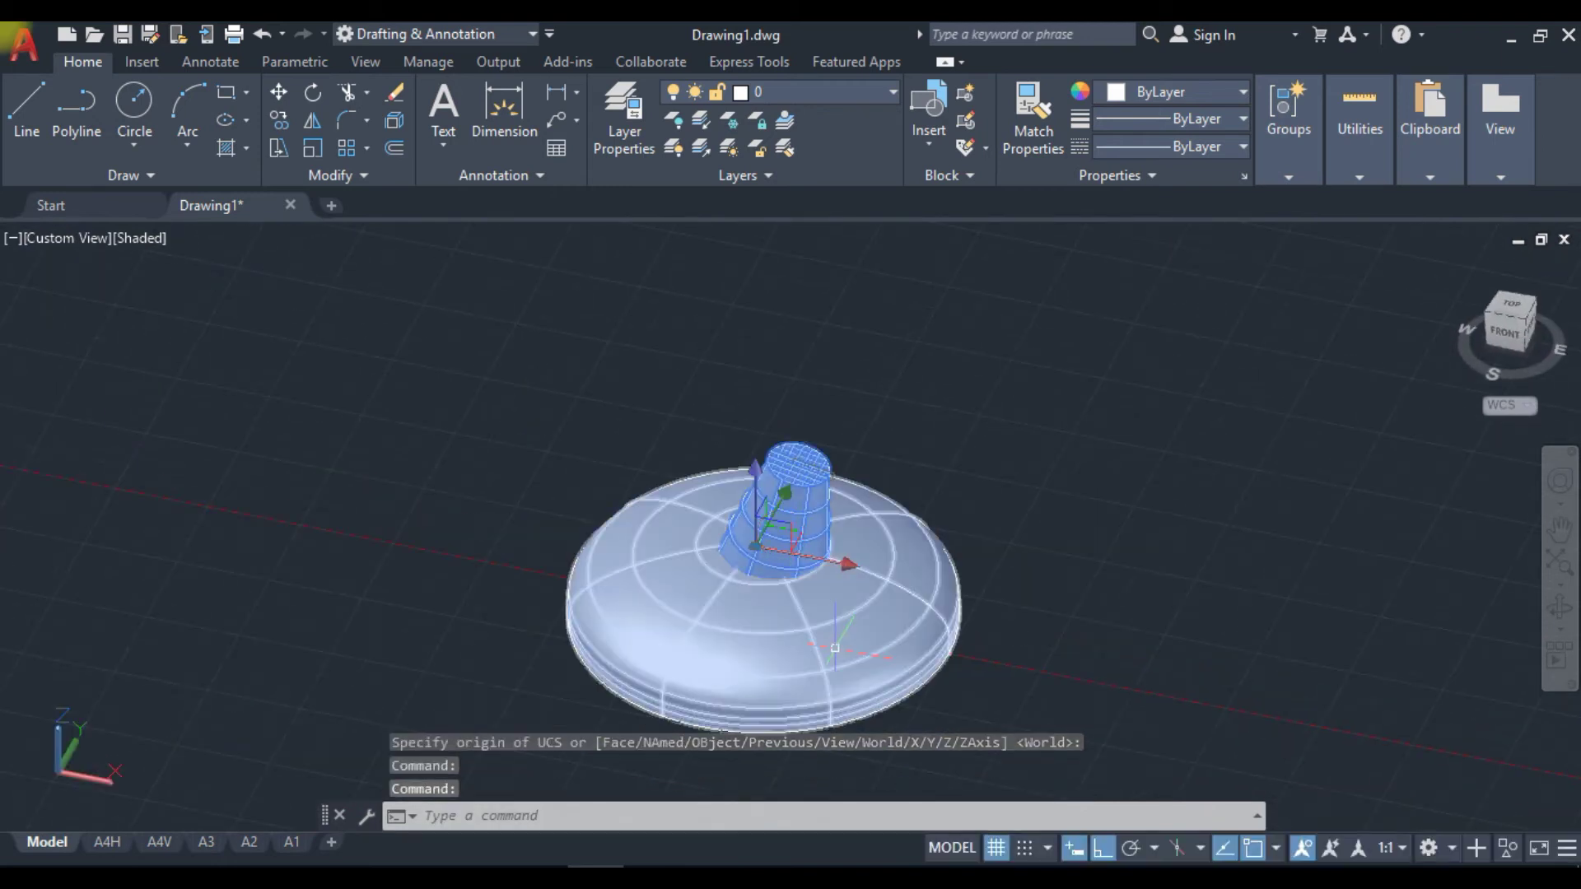
{"action": "left_click", "coordinate": [836, 649]}
{"action": "middle_click_drag", "start_coordinate": [836, 650], "coordinate": [1052, 652], "text": "shift"}
{"action": "key", "text": "Escape"}
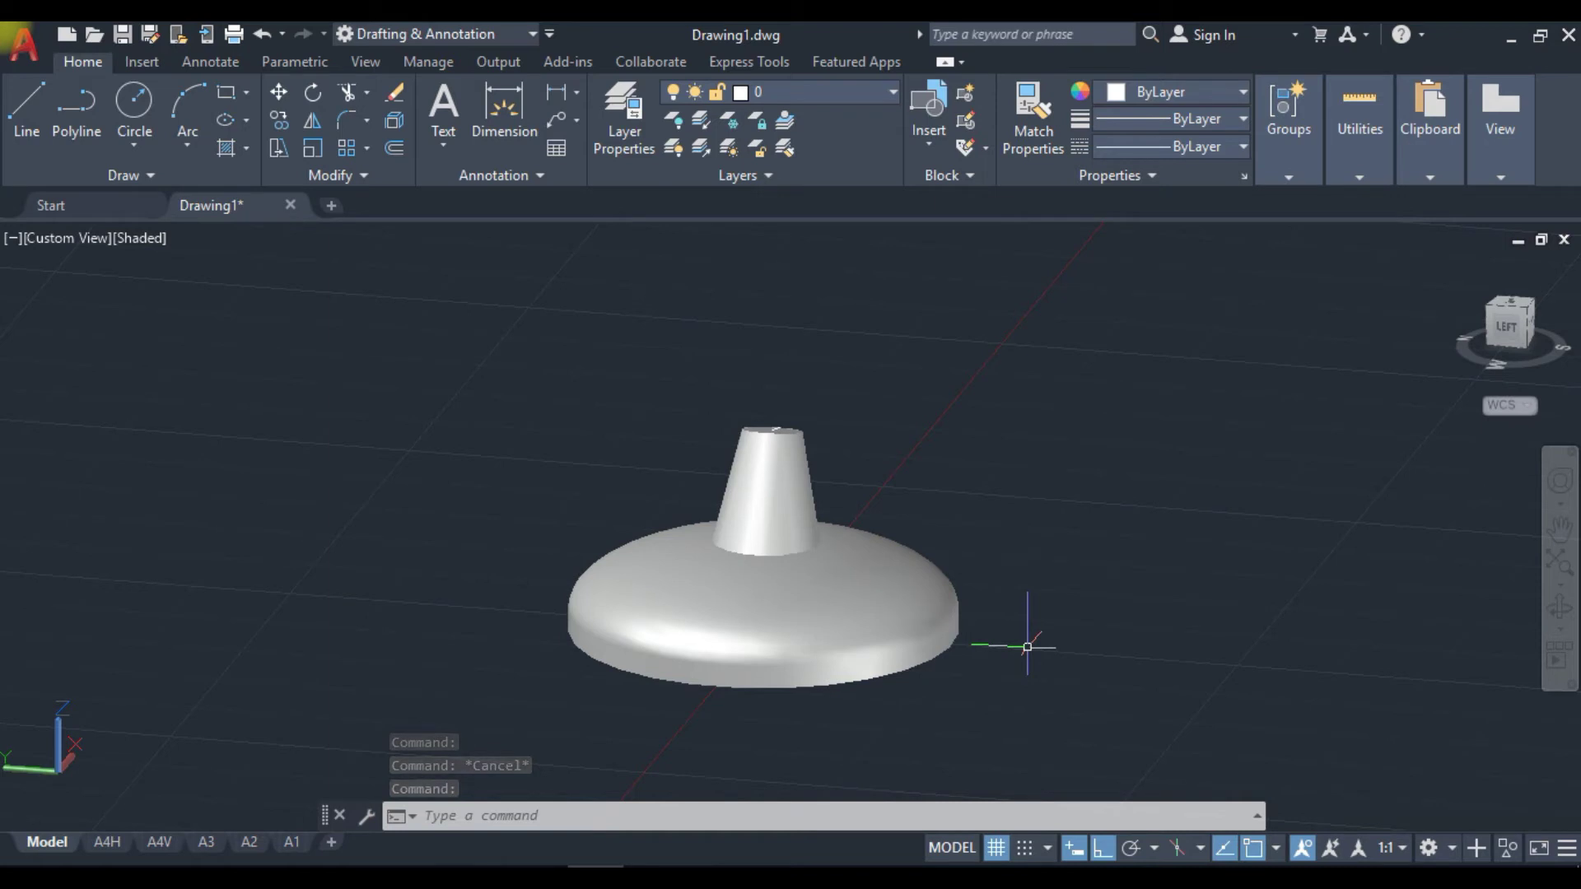
Trim the dome surface inside the cone with SURFTRIM, using the cone as the cutting surface.
{"action": "type", "text": "surf"}
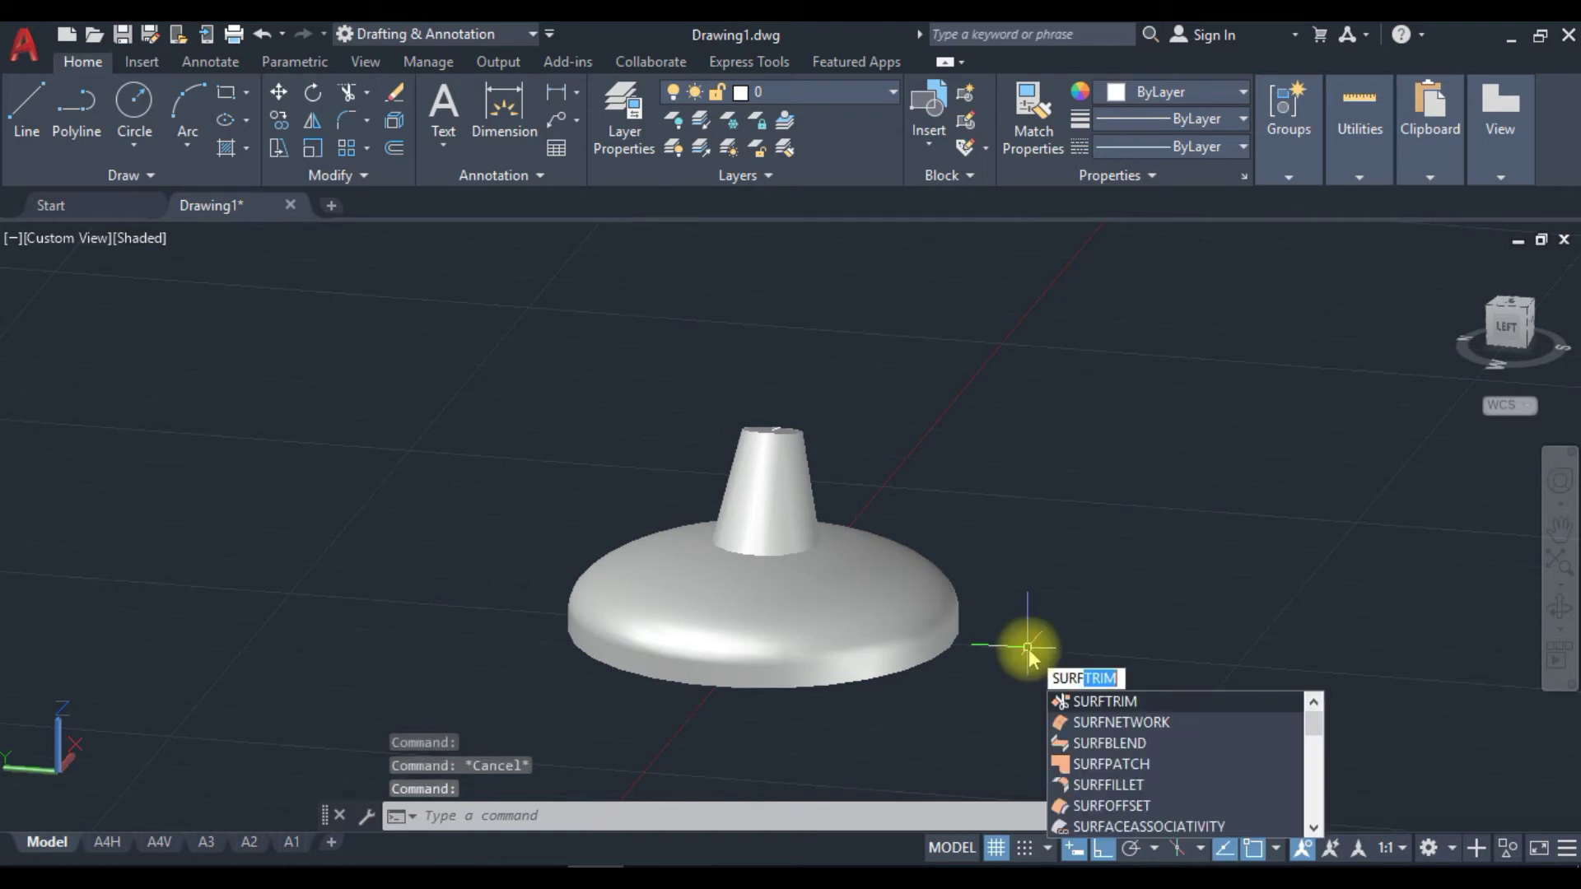
{"action": "key", "text": "Return"}
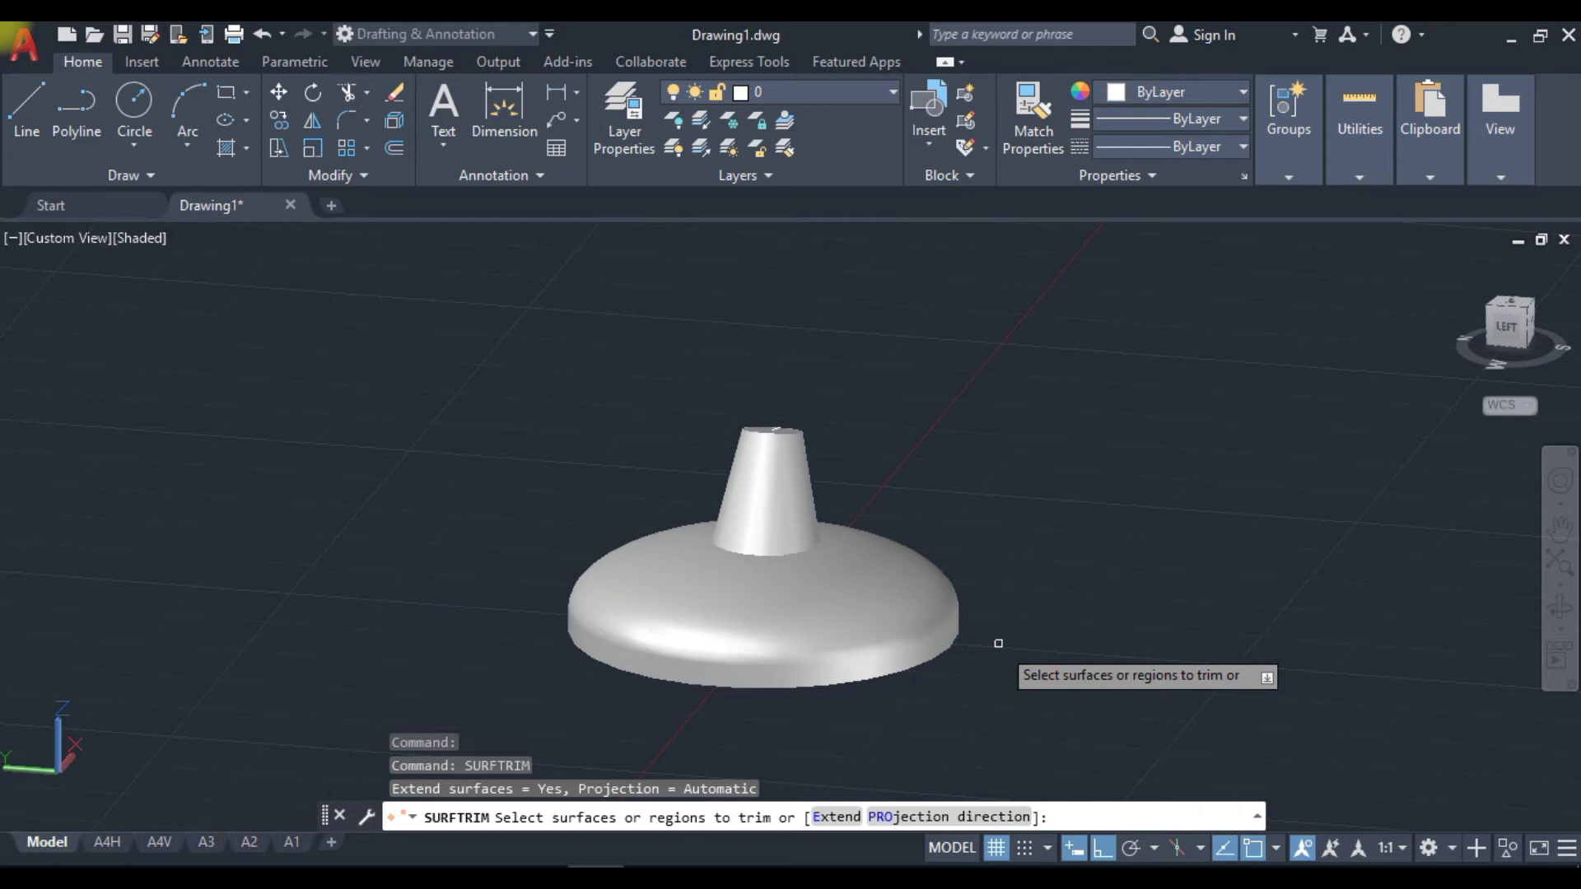
{"action": "left_click", "coordinate": [875, 564]}
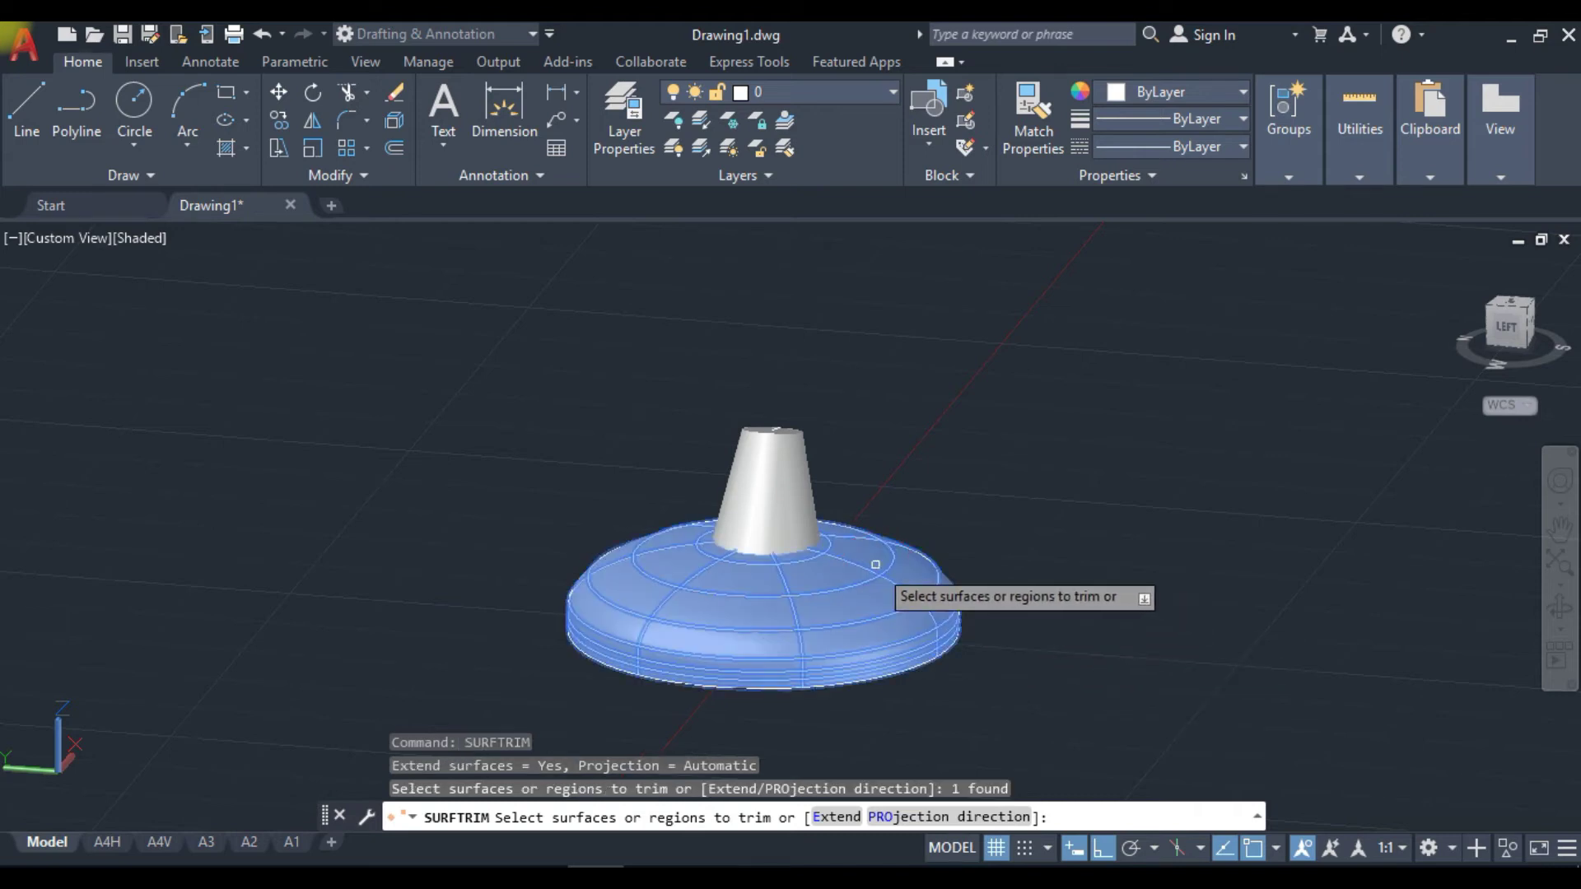
{"action": "key", "text": "Return"}
{"action": "middle_click_drag", "start_coordinate": [967, 660], "coordinate": [1001, 611], "text": "shift"}
{"action": "left_click", "coordinate": [772, 489]}
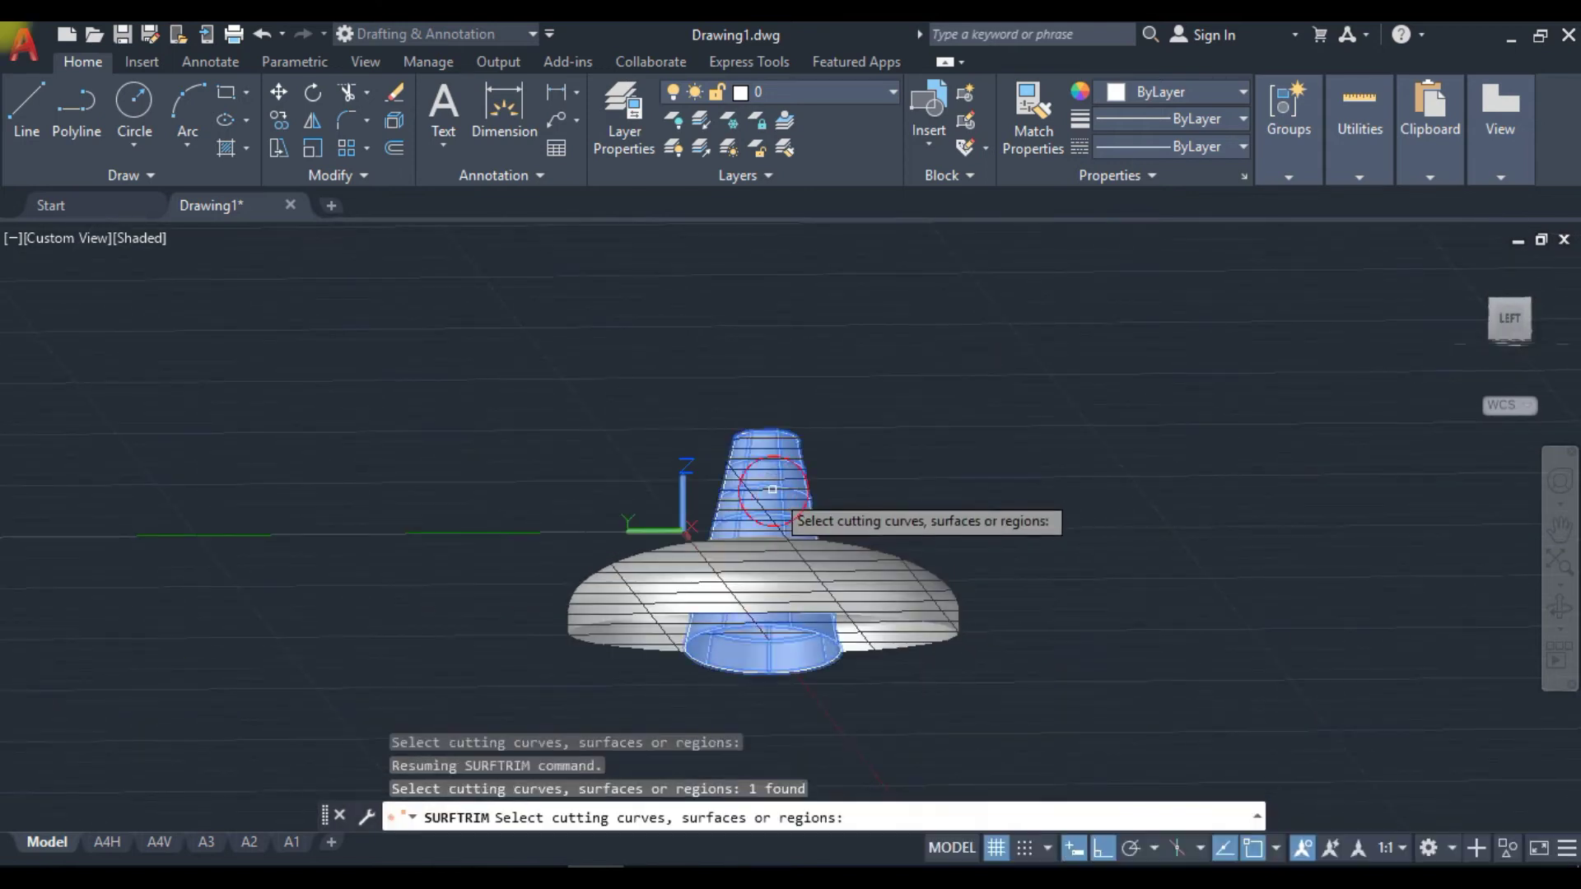
{"action": "key", "text": "Return"}
{"action": "middle_click_drag", "start_coordinate": [924, 823], "coordinate": [922, 592], "text": "shift"}
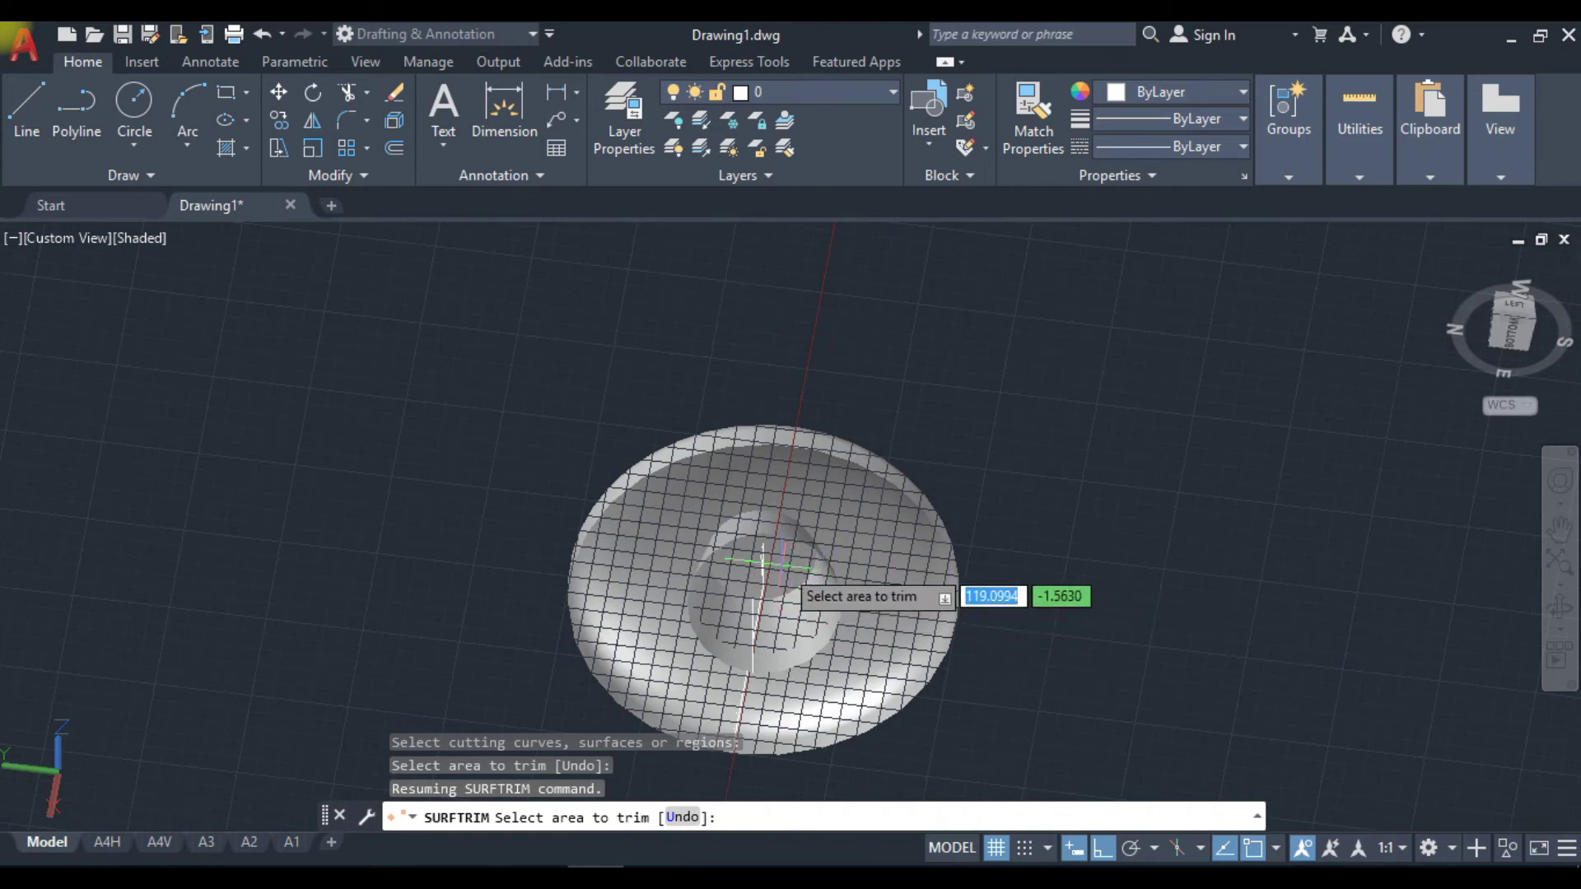
{"action": "middle_click_drag", "start_coordinate": [1039, 636], "coordinate": [1074, 663], "text": "shift"}
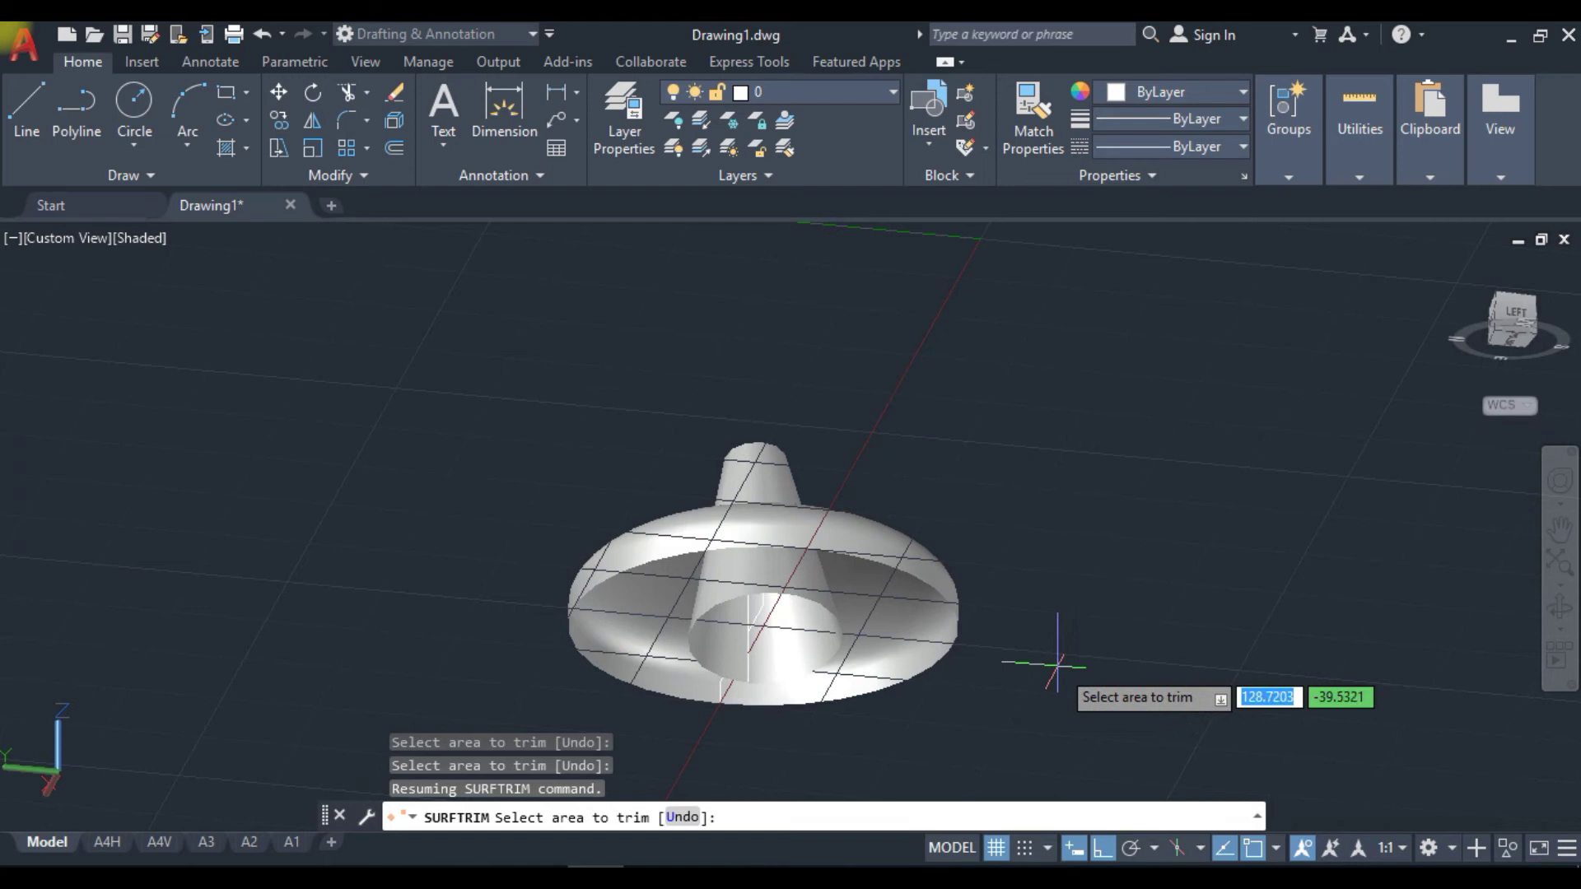
{"action": "key", "text": "Return"}
Trim the part of the cone surface inside the dome with SURFTRIM, using the dome as the cutting surface.
{"action": "middle_click_drag", "start_coordinate": [1001, 579], "coordinate": [716, 626], "text": "shift"}
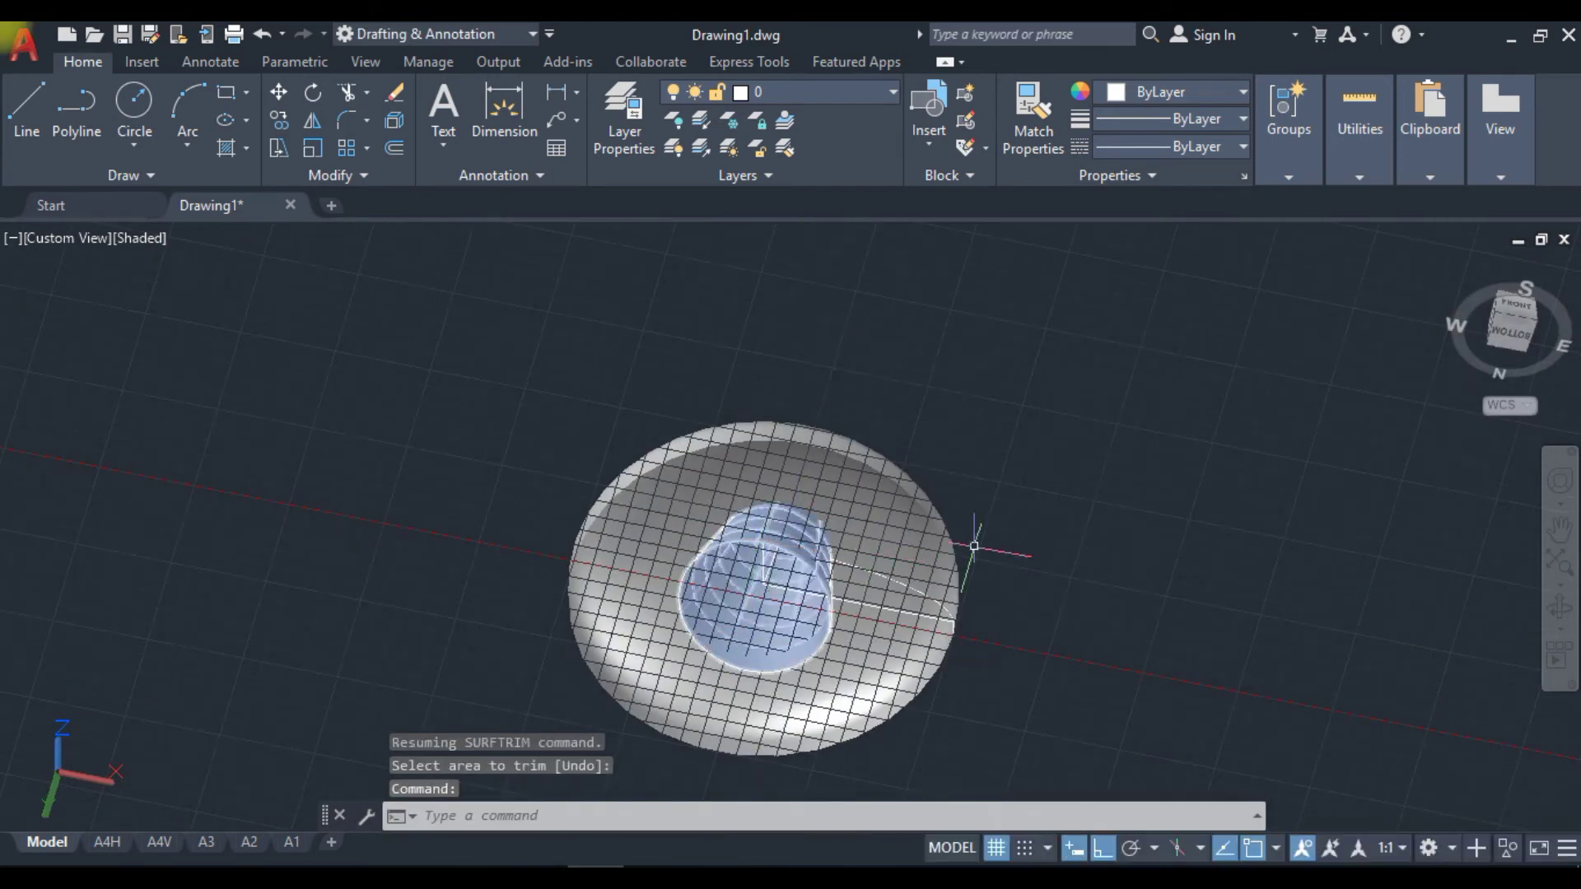
{"action": "middle_click_drag", "start_coordinate": [1091, 530], "coordinate": [1094, 523], "text": "shift"}
{"action": "type", "text": "SUf"}
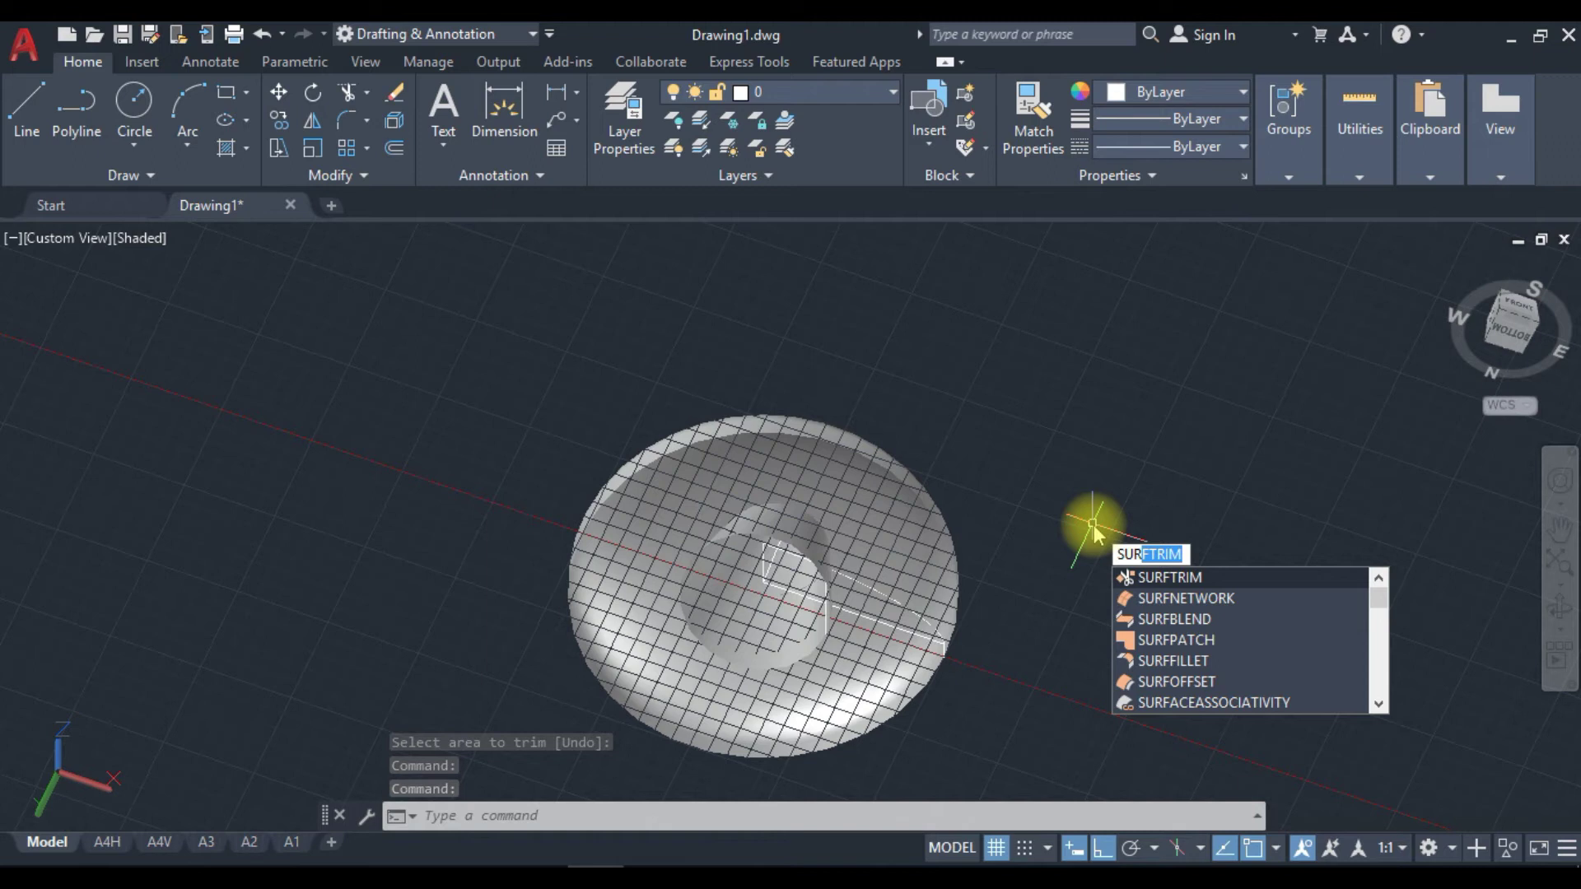
{"action": "key", "text": "Return"}
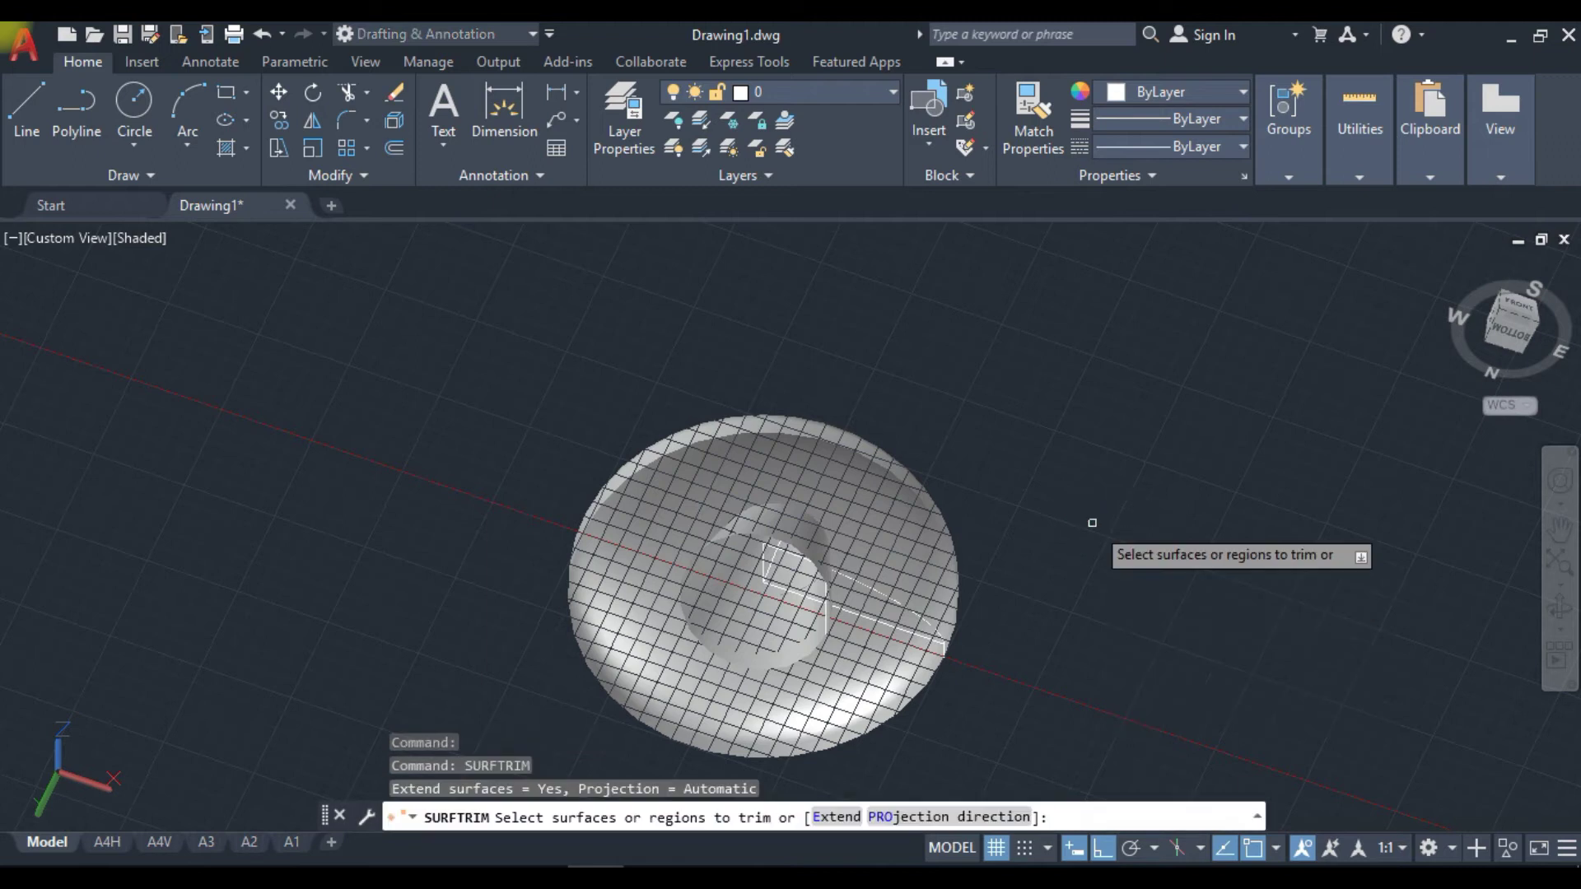
{"action": "left_click", "coordinate": [802, 536]}
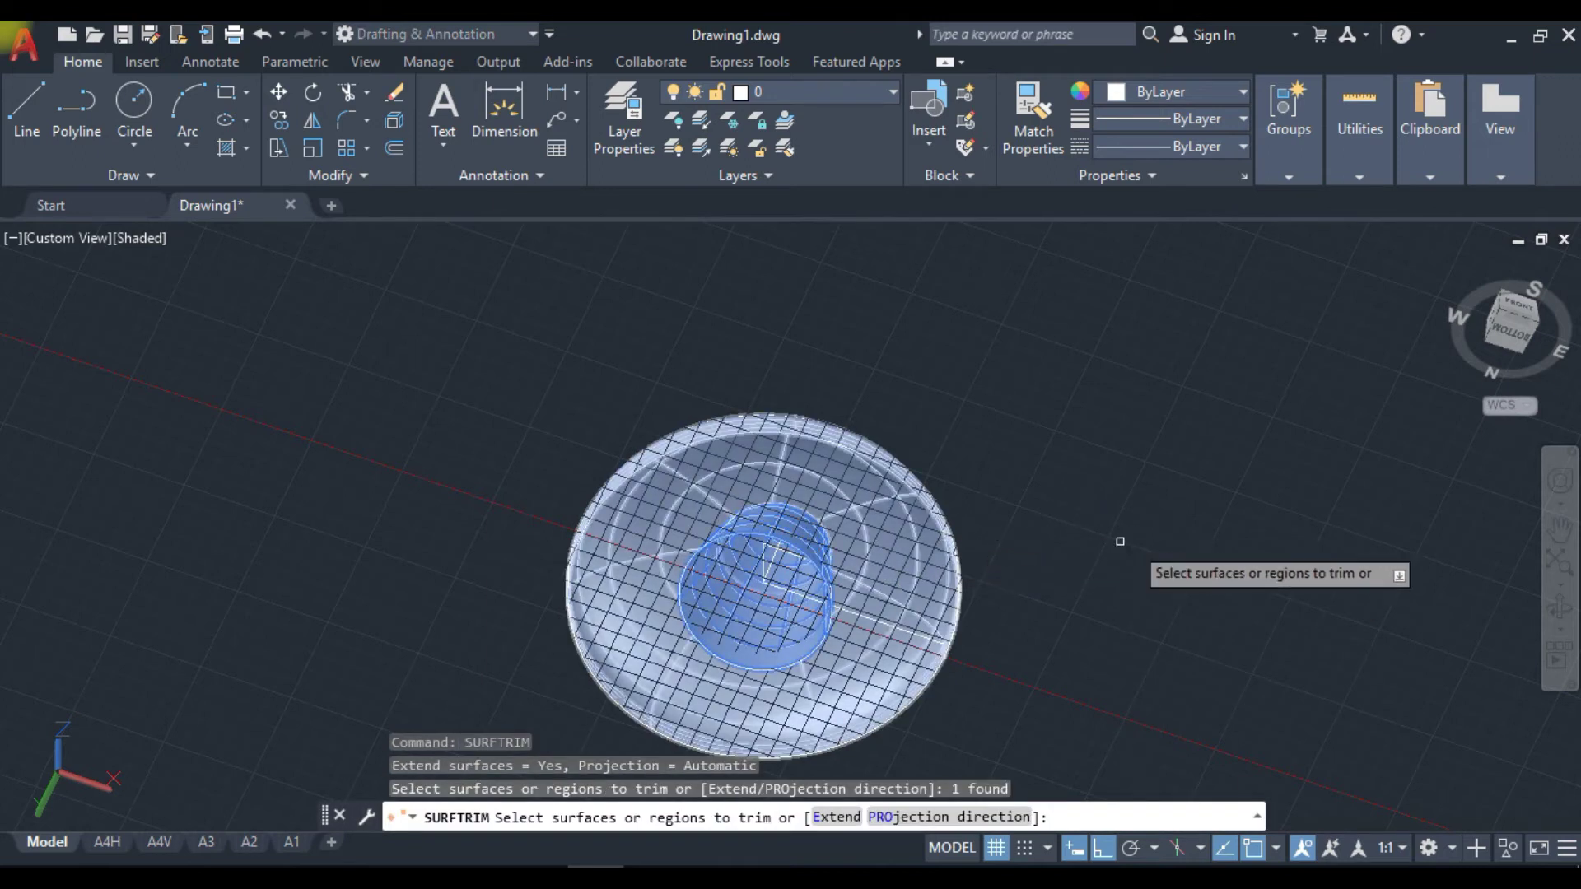
{"action": "key", "text": "Return"}
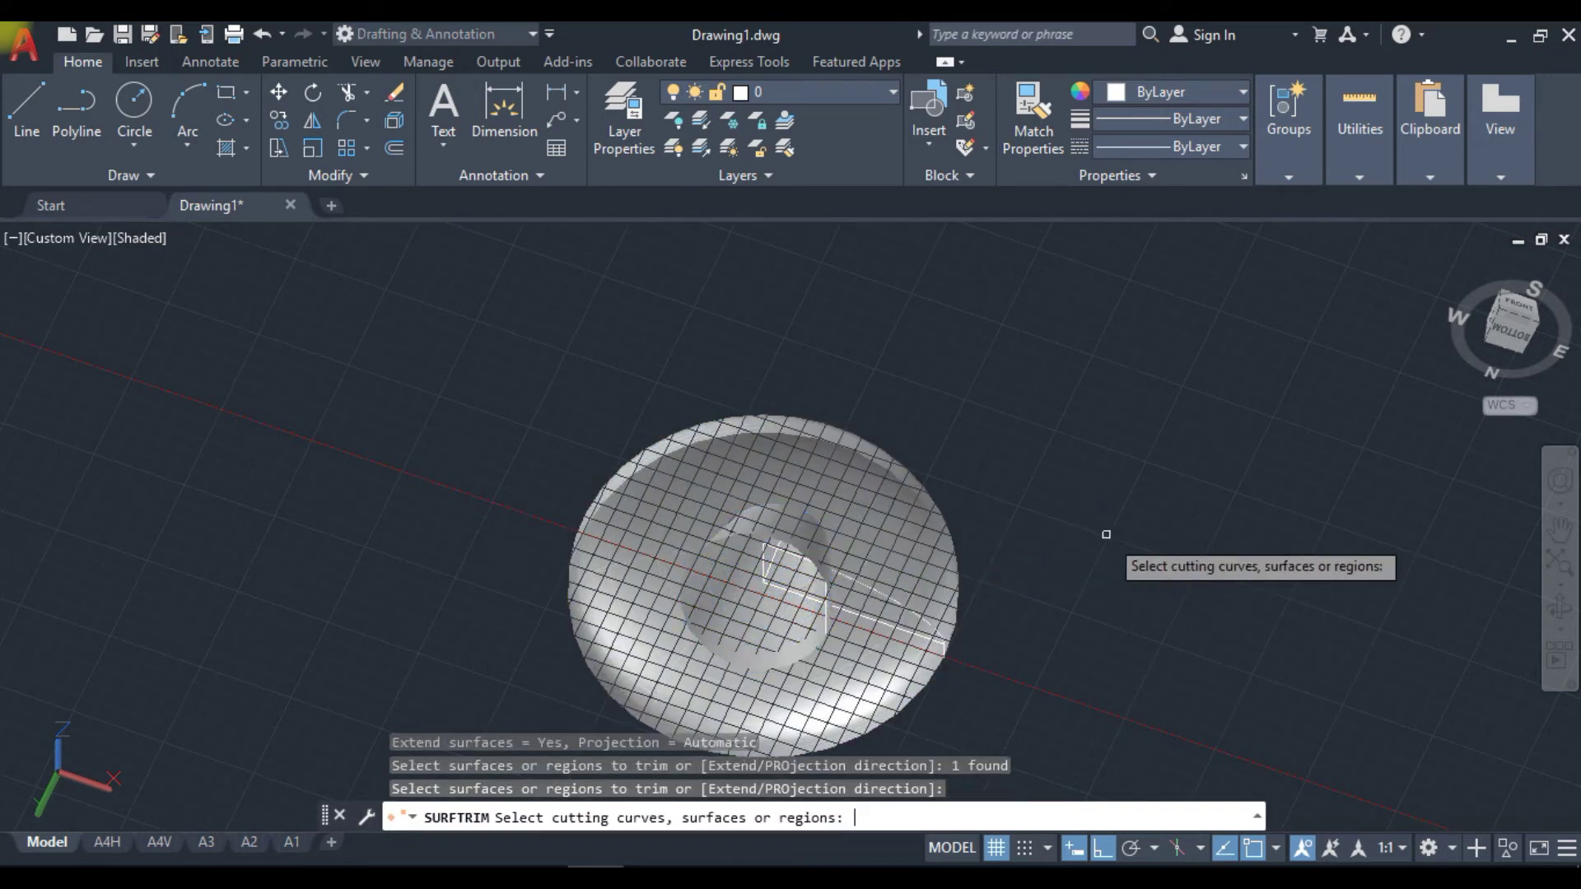
{"action": "left_click", "coordinate": [905, 569]}
{"action": "key", "text": "Return"}
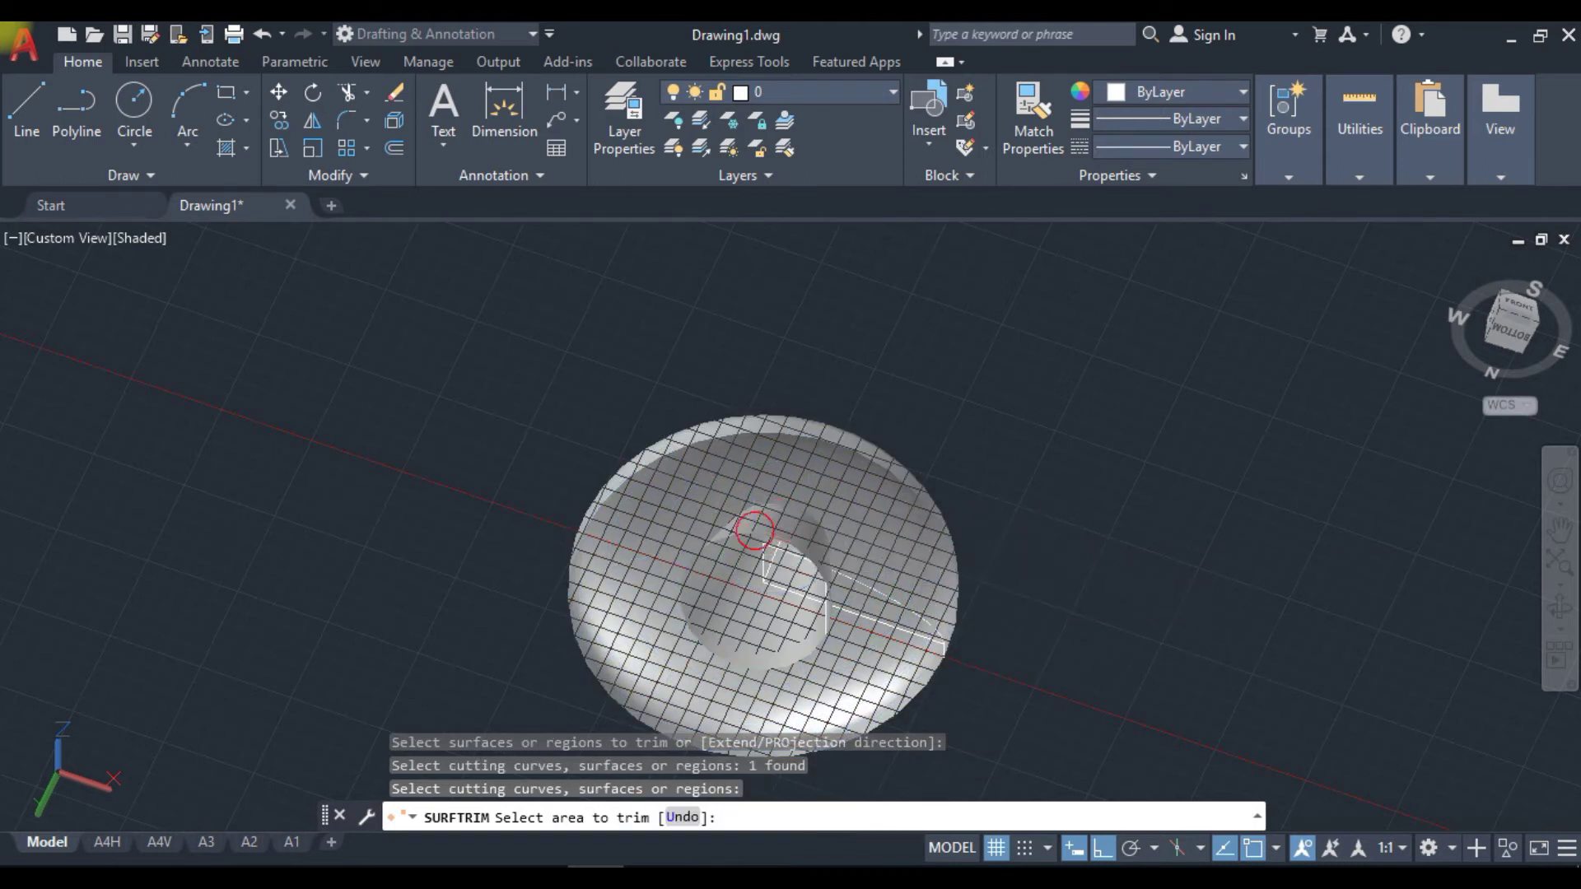
{"action": "middle_click_drag", "start_coordinate": [986, 599], "coordinate": [1075, 596], "text": "shift"}
{"action": "key", "text": "Return"}
{"action": "key", "text": "Return"}
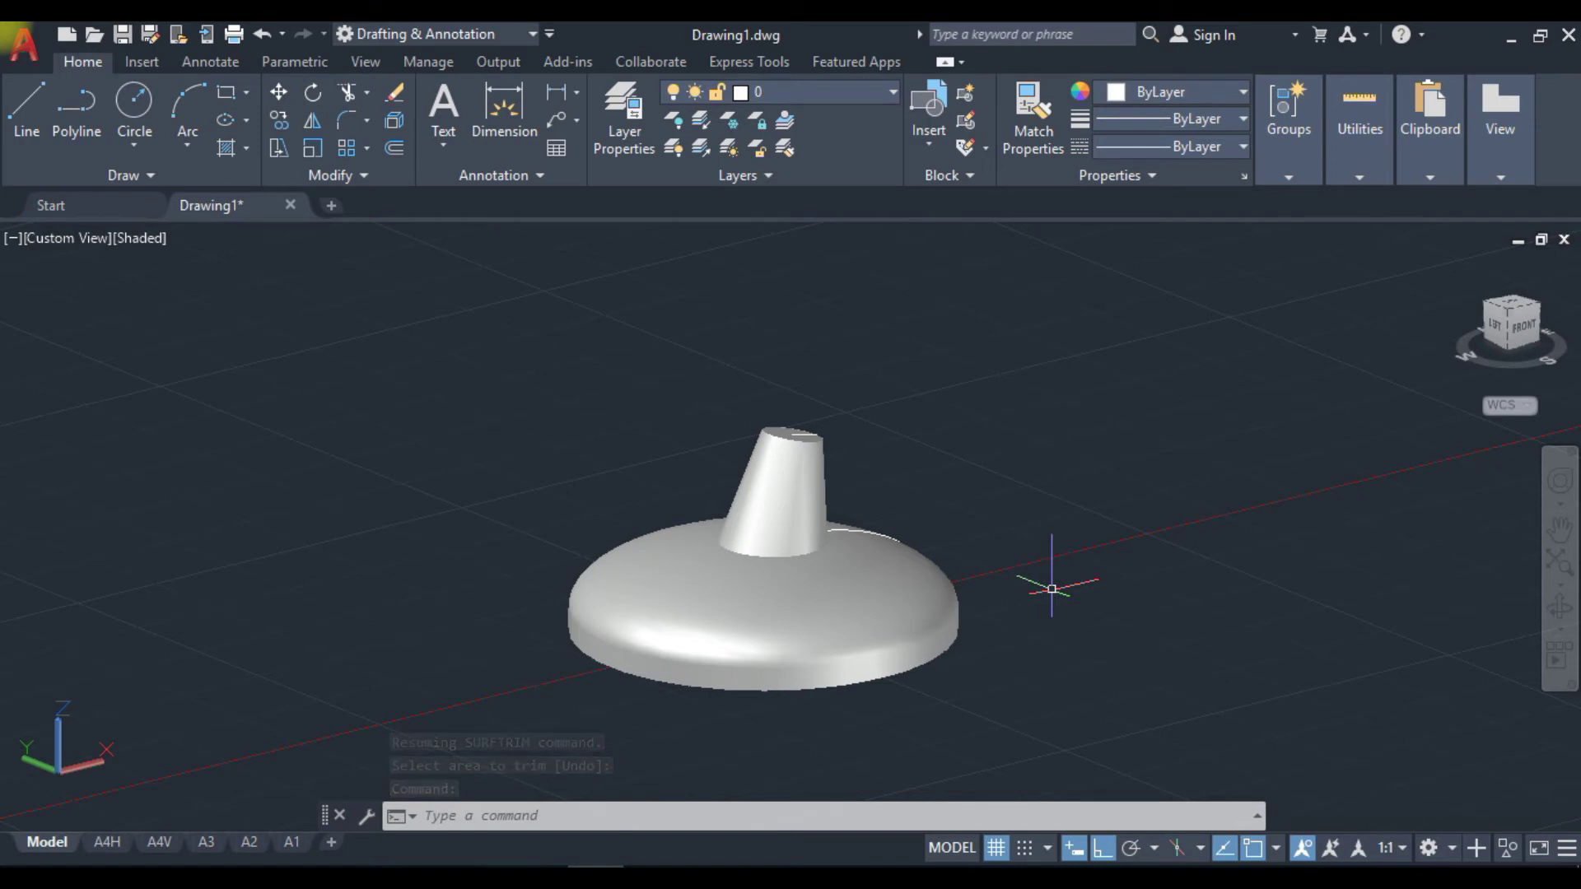
Fillet the junction between the cone and dome surfaces with SURFFILLET at radius 4.
{"action": "type", "text": "SU"}
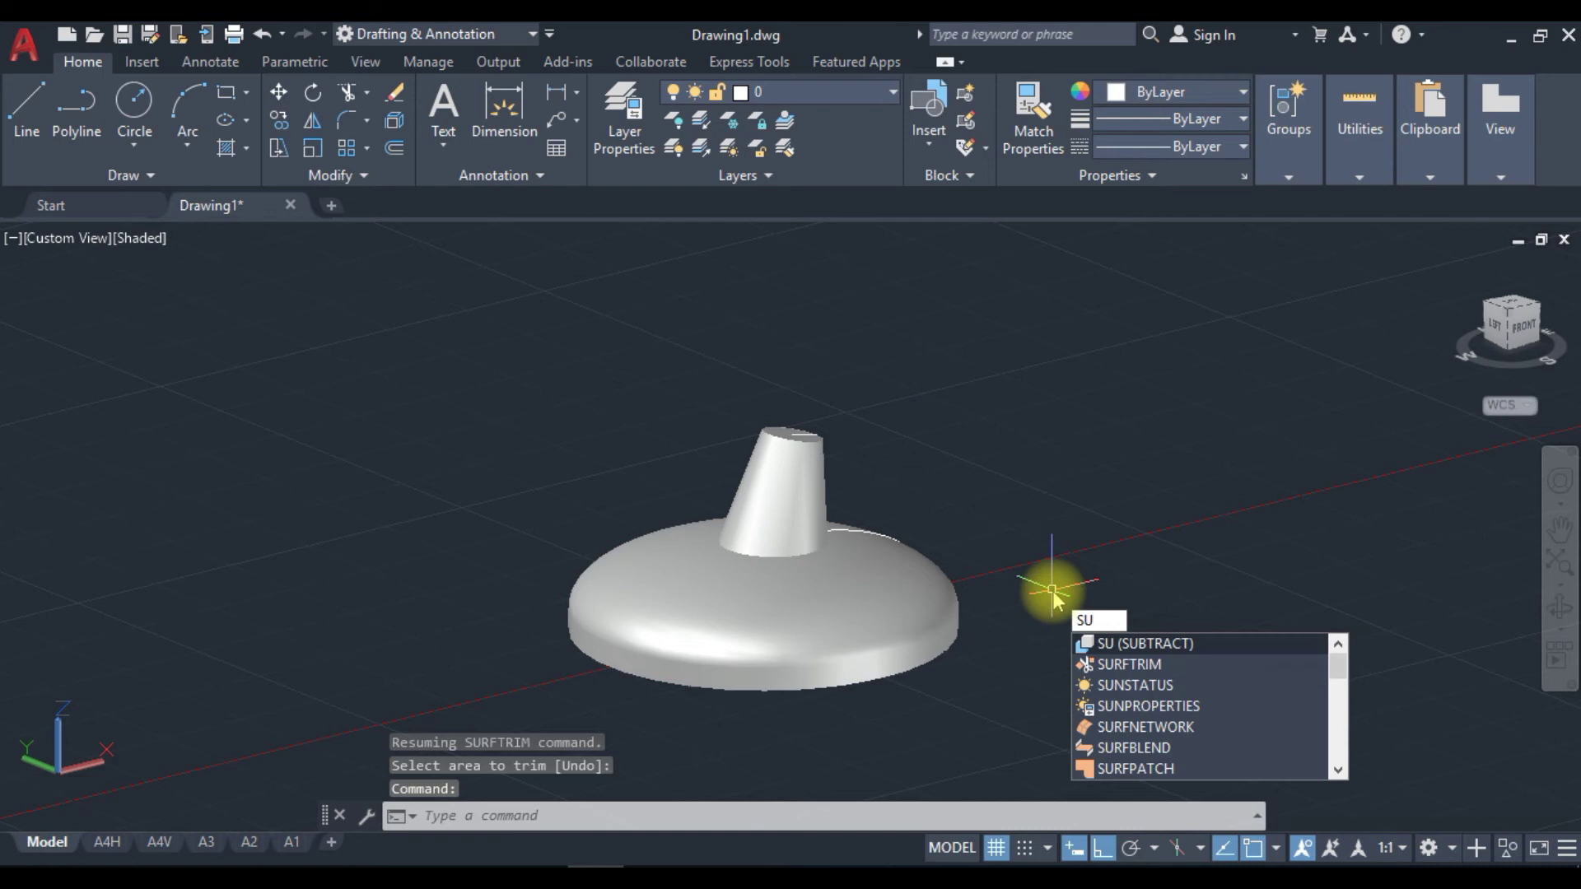
{"action": "key", "text": "BackSpace"}
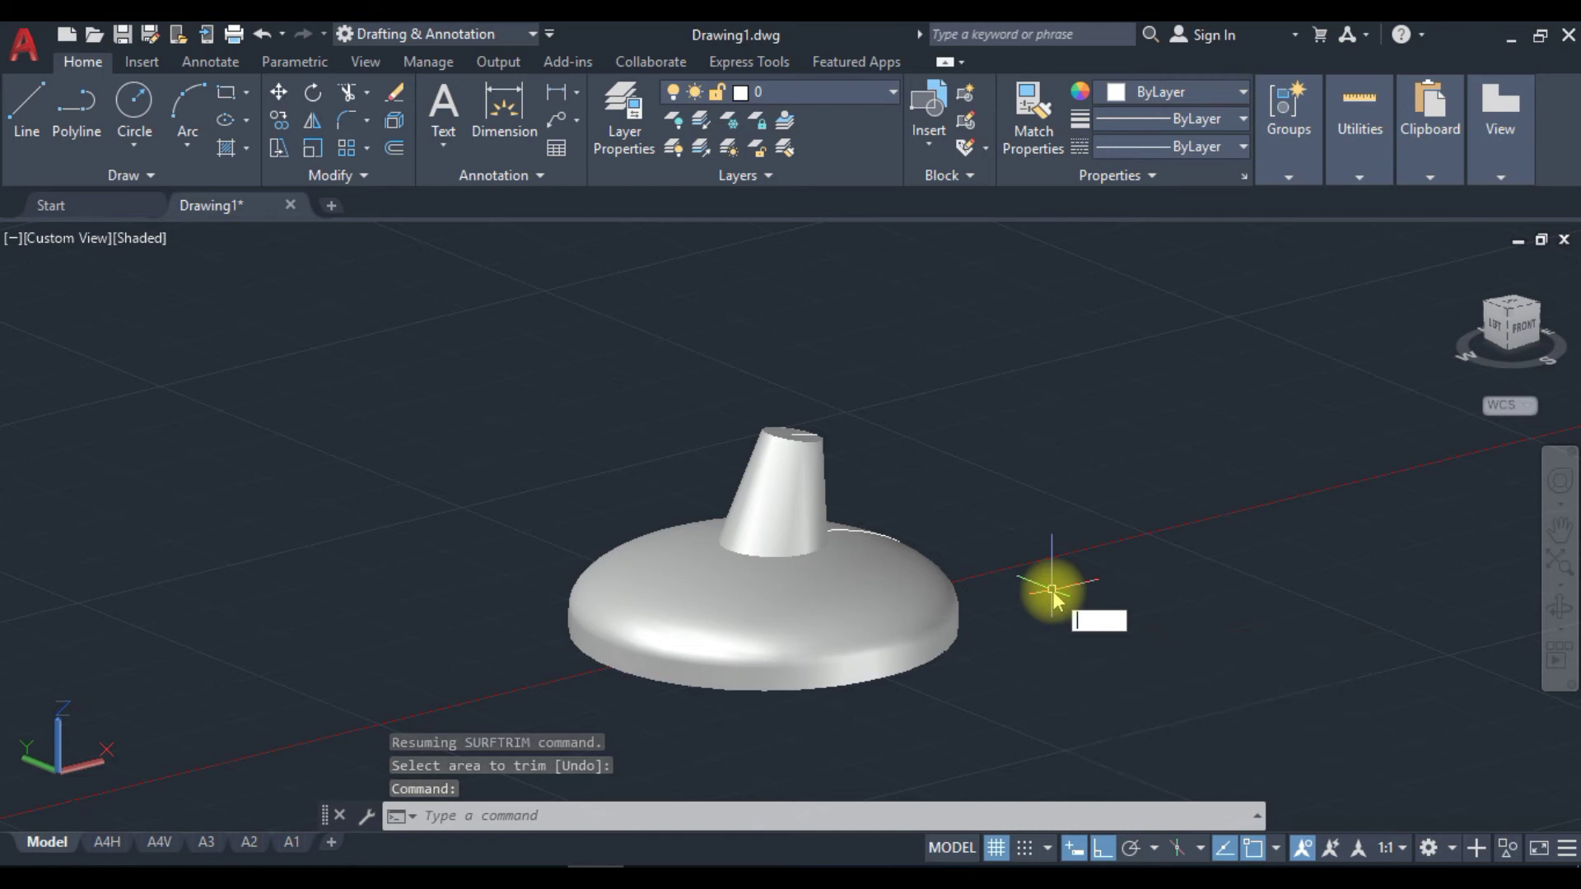
{"action": "type", "text": "fil"}
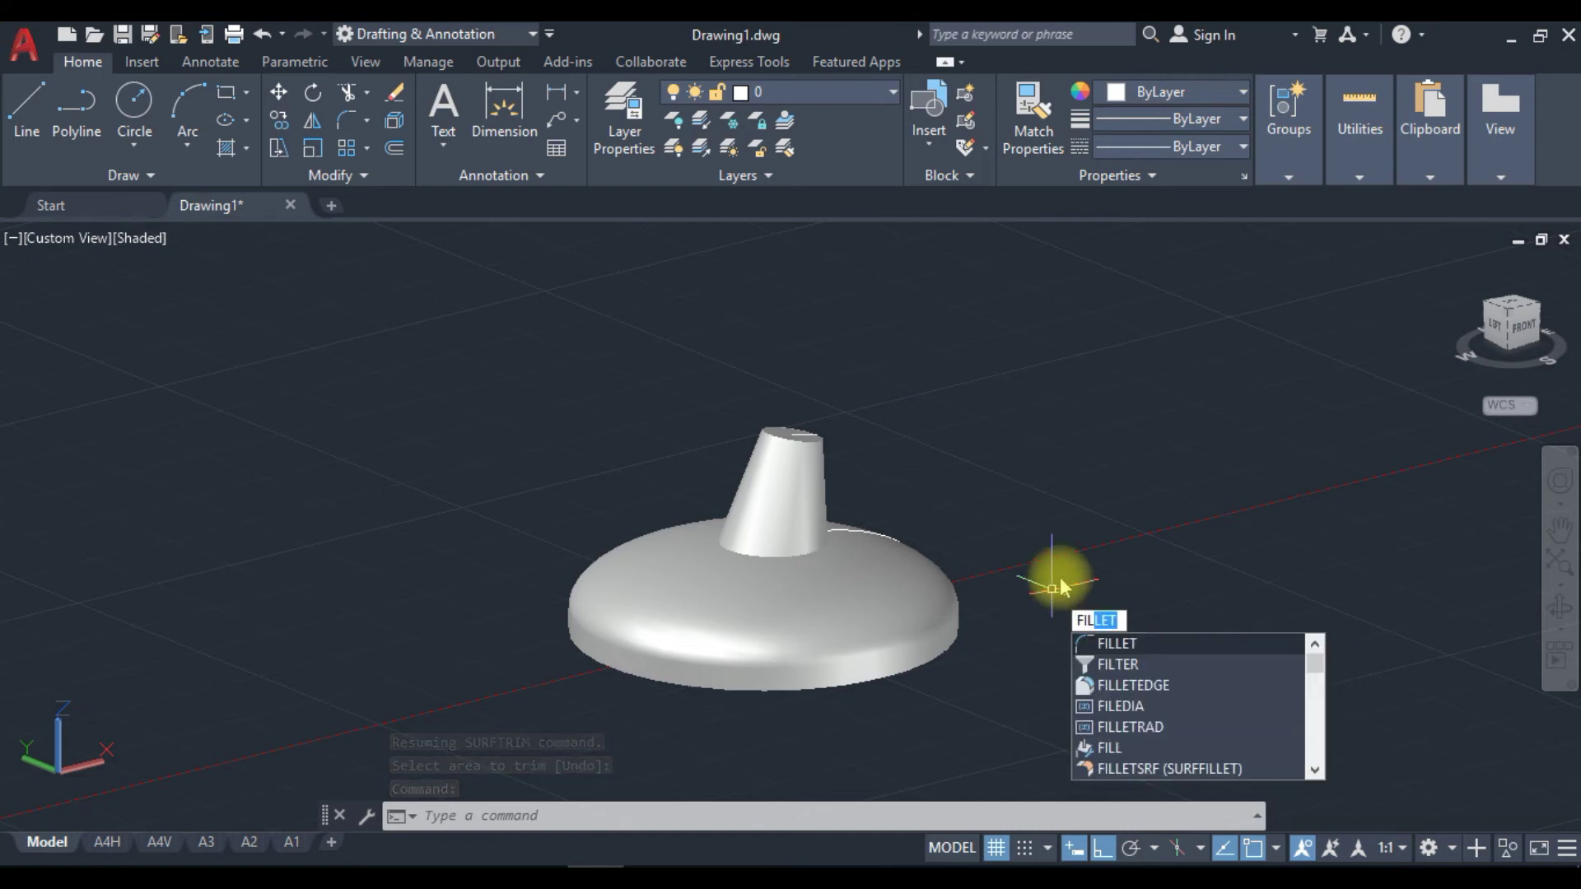
{"action": "left_click", "coordinate": [1139, 769]}
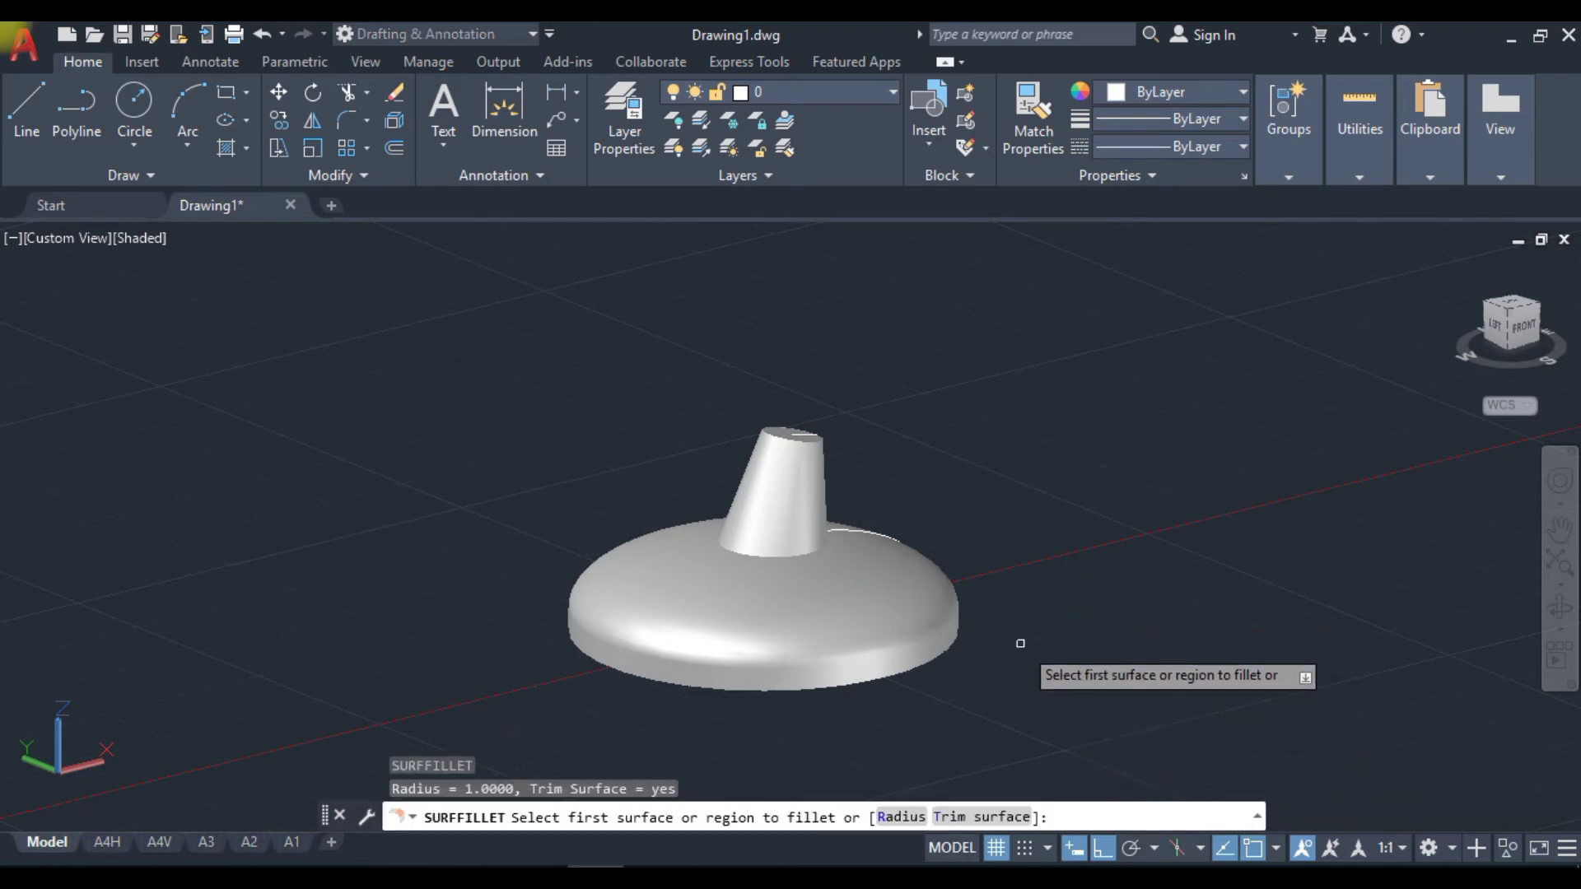
{"action": "left_click", "coordinate": [912, 816]}
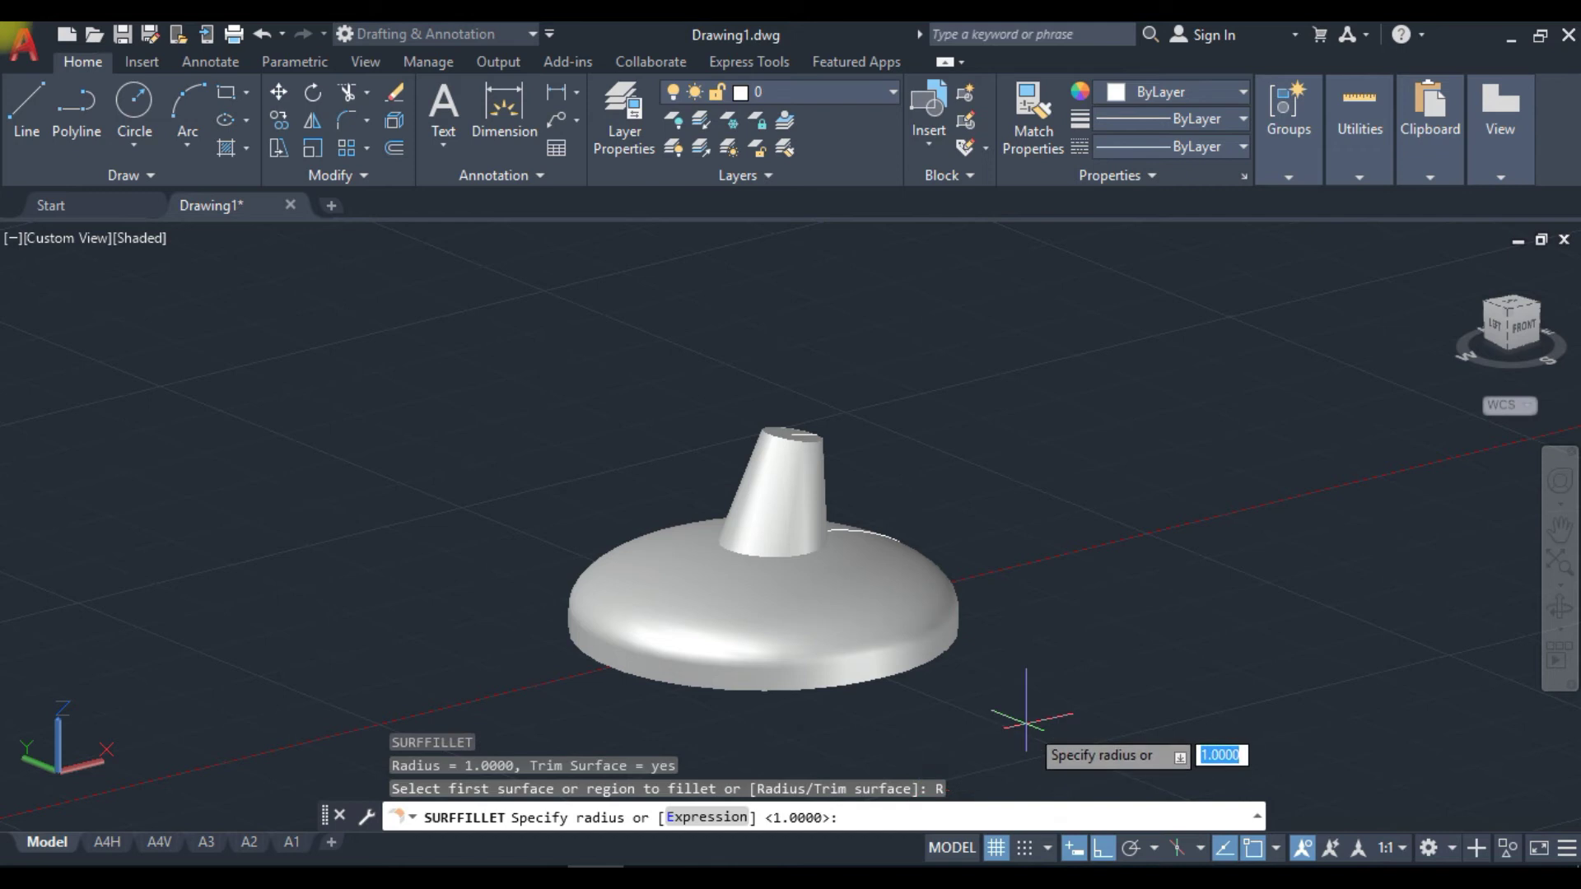
{"action": "type", "text": "4"}
{"action": "key", "text": "Return"}
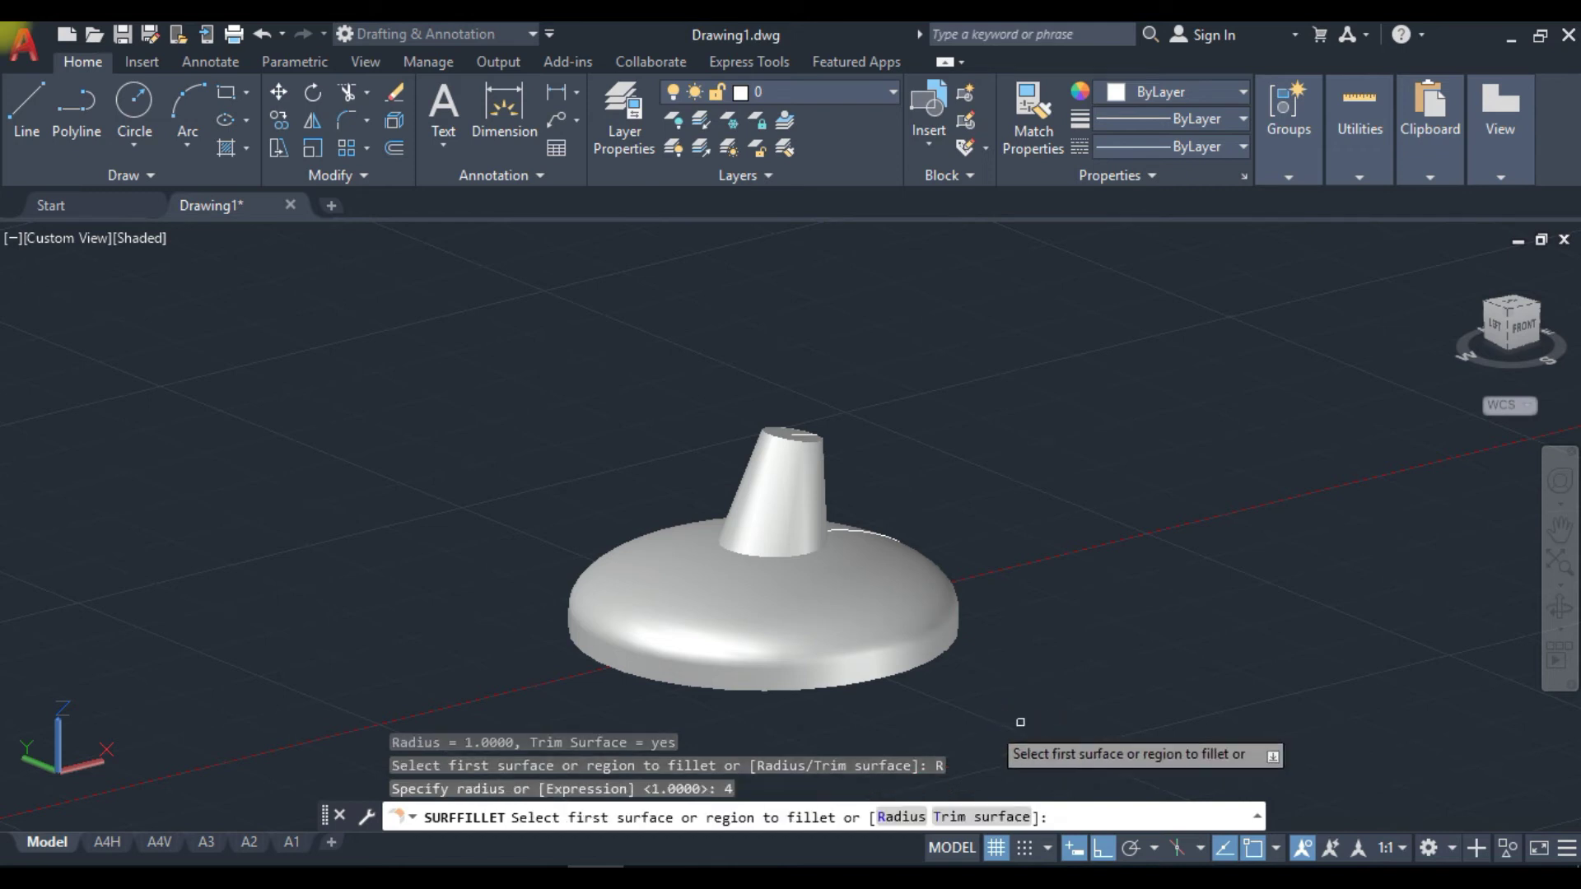
{"action": "left_click", "coordinate": [762, 511]}
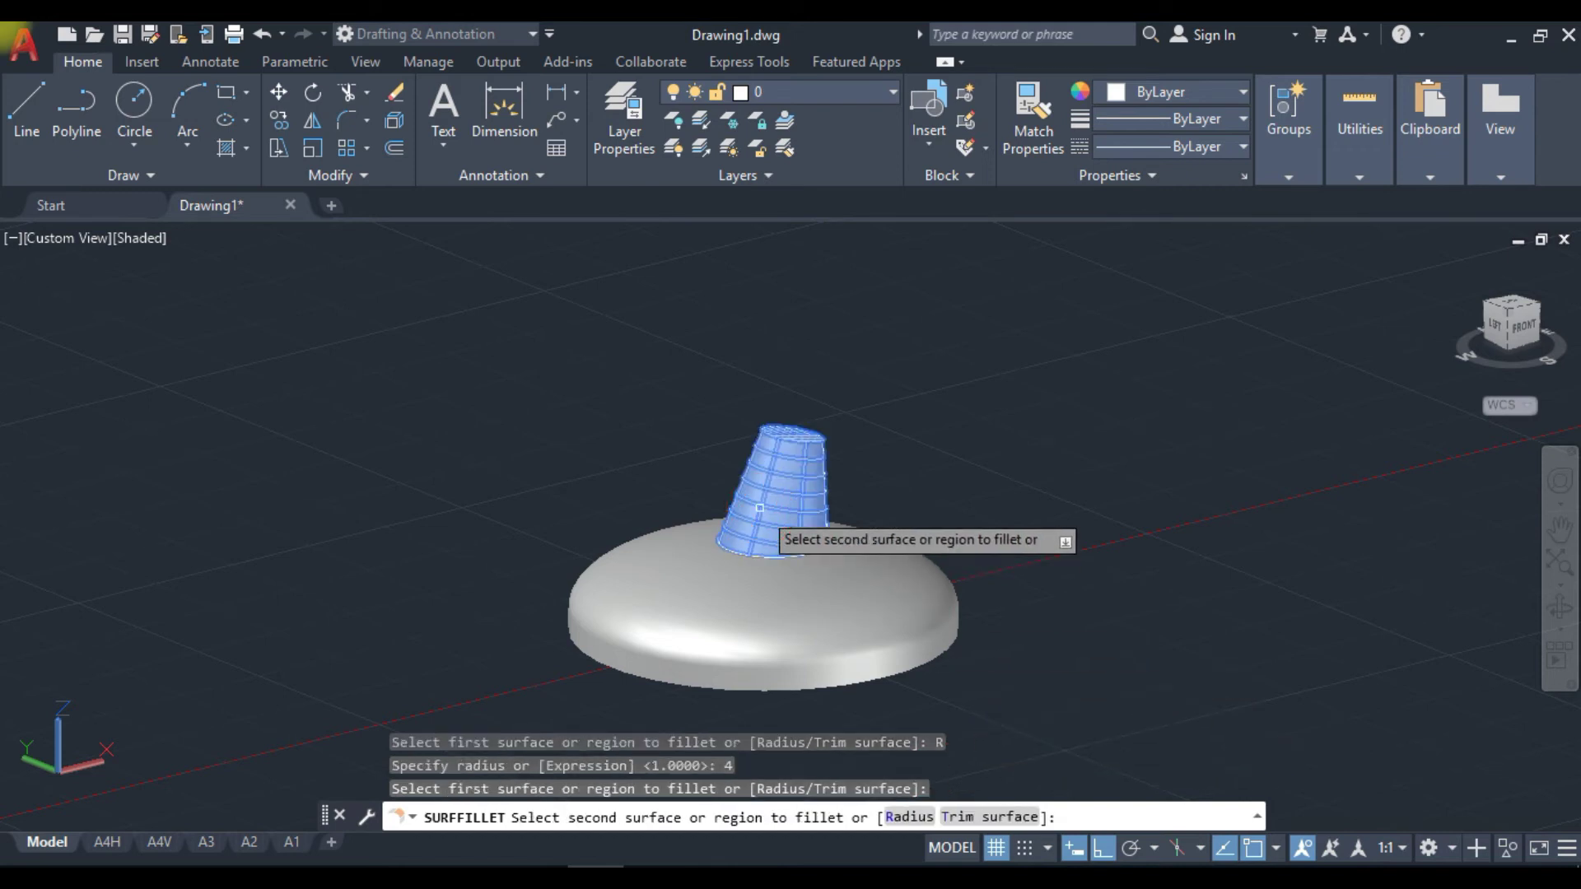
{"action": "left_click", "coordinate": [756, 588]}
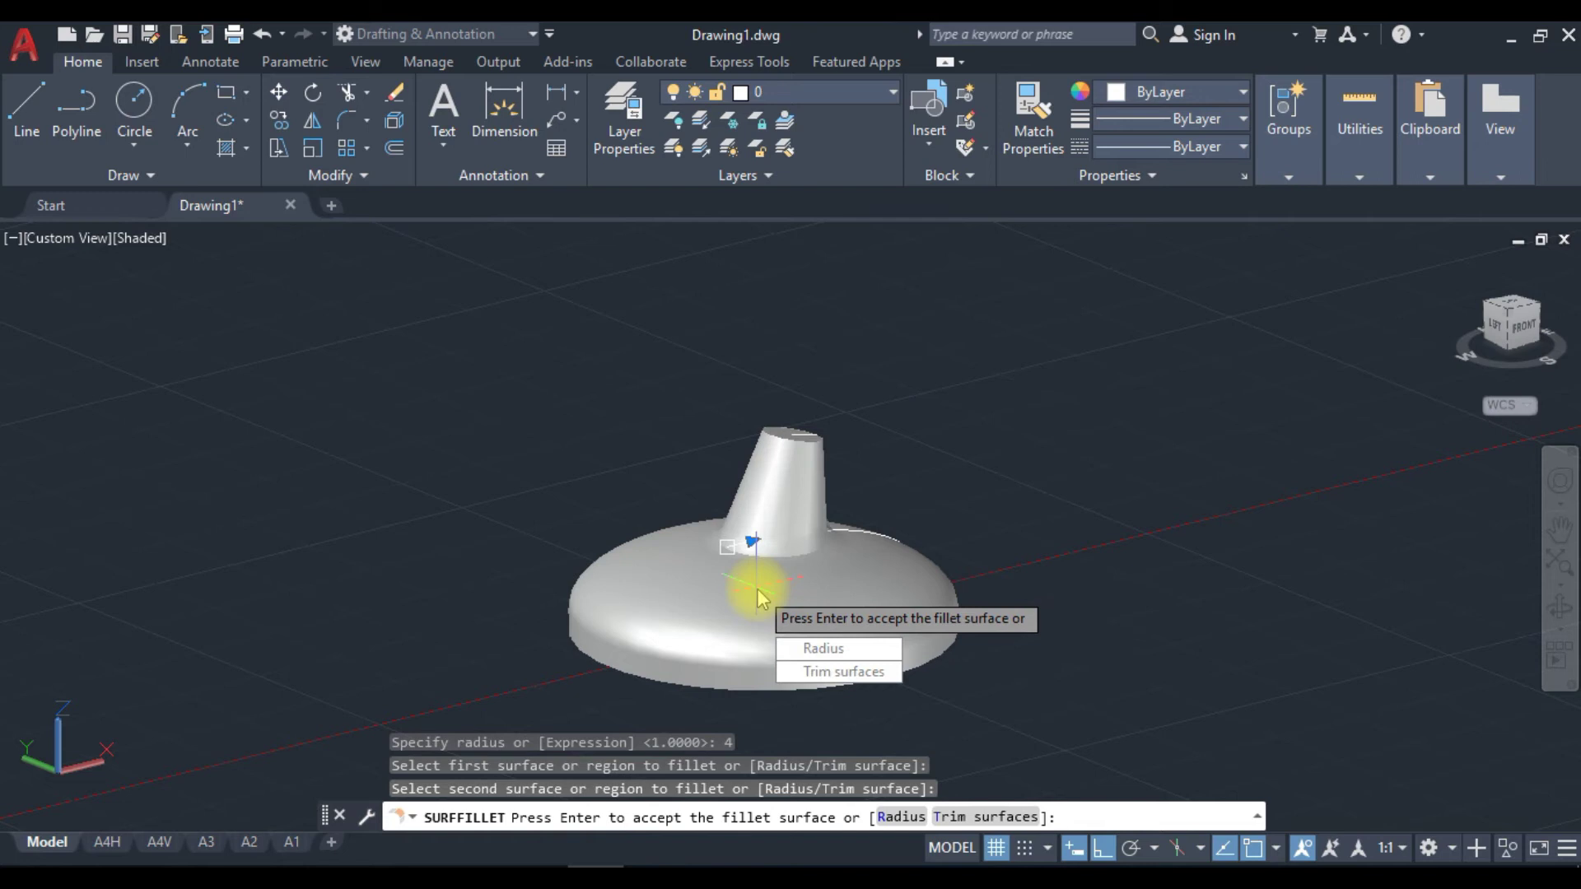
{"action": "left_click", "coordinate": [836, 650]}
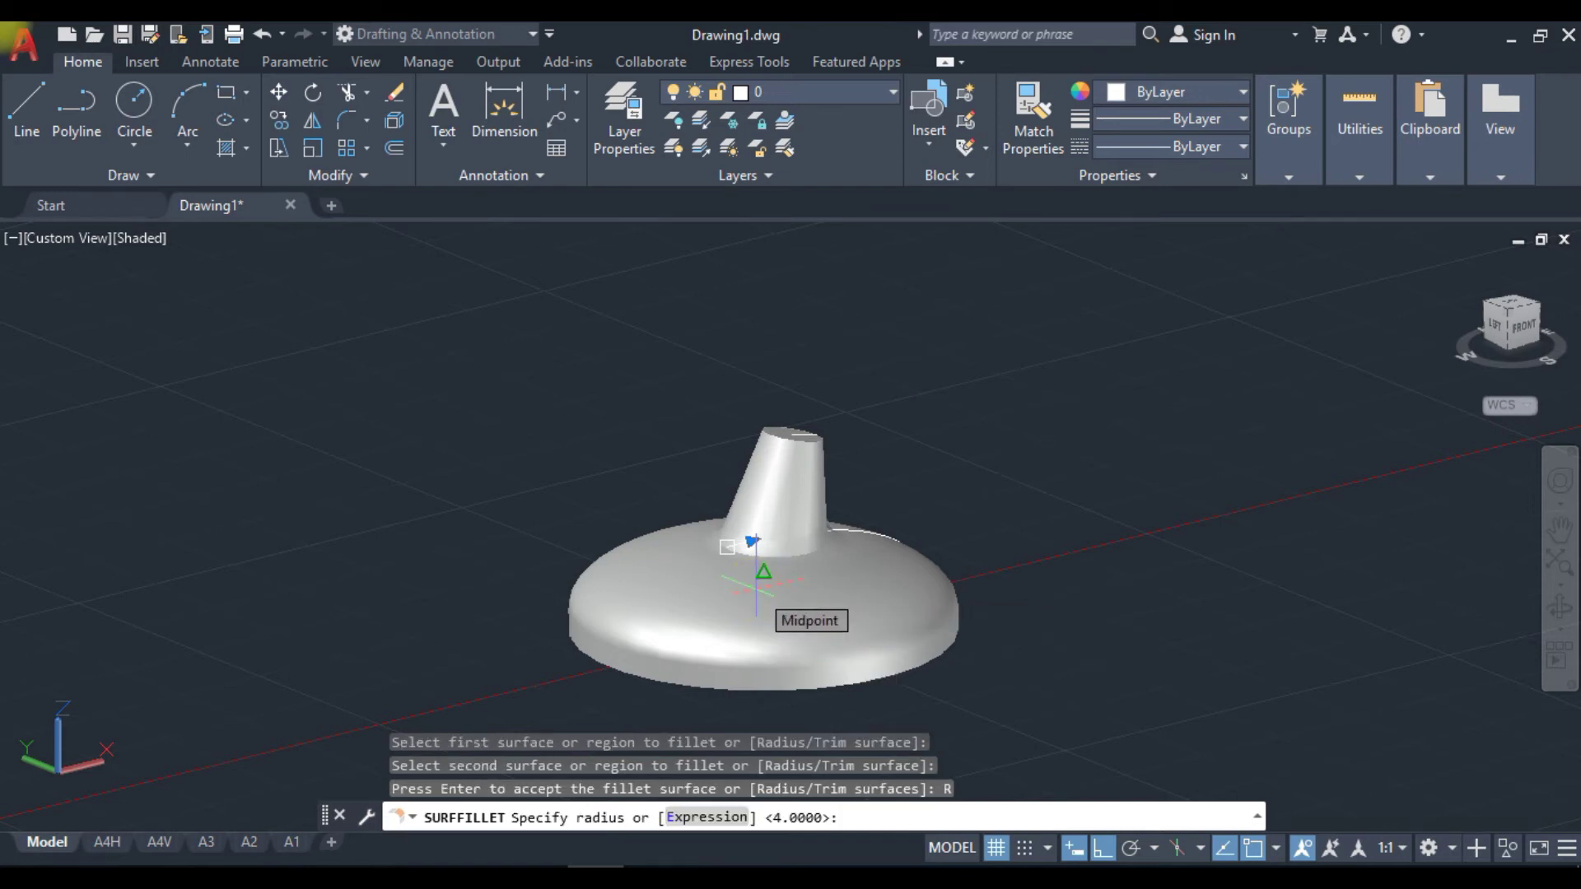
{"action": "key", "text": "Return"}
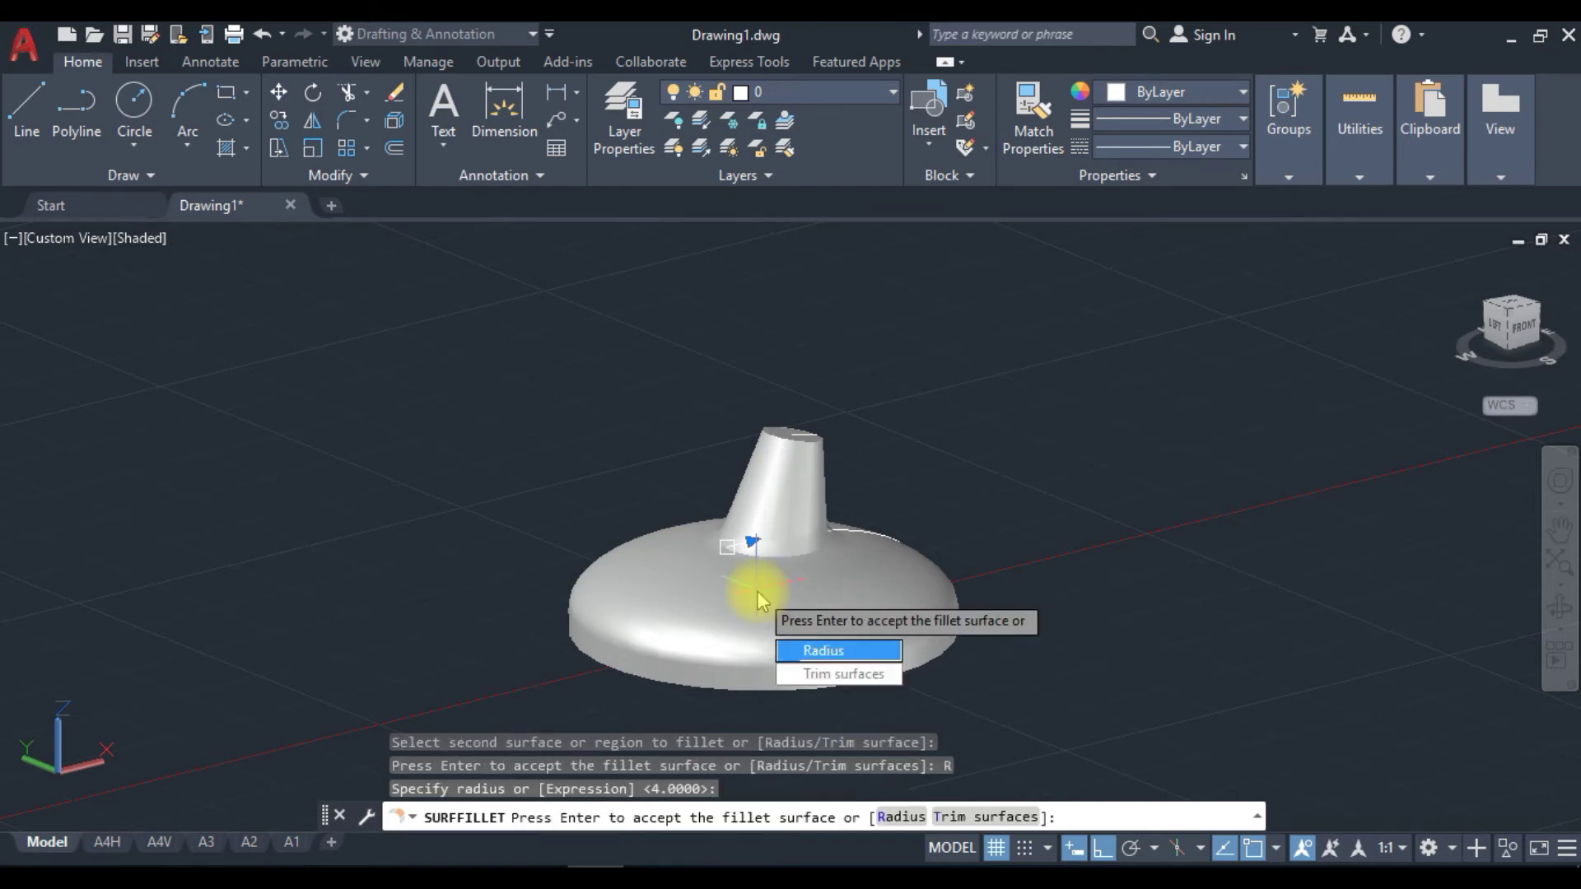
{"action": "key", "text": "Return"}
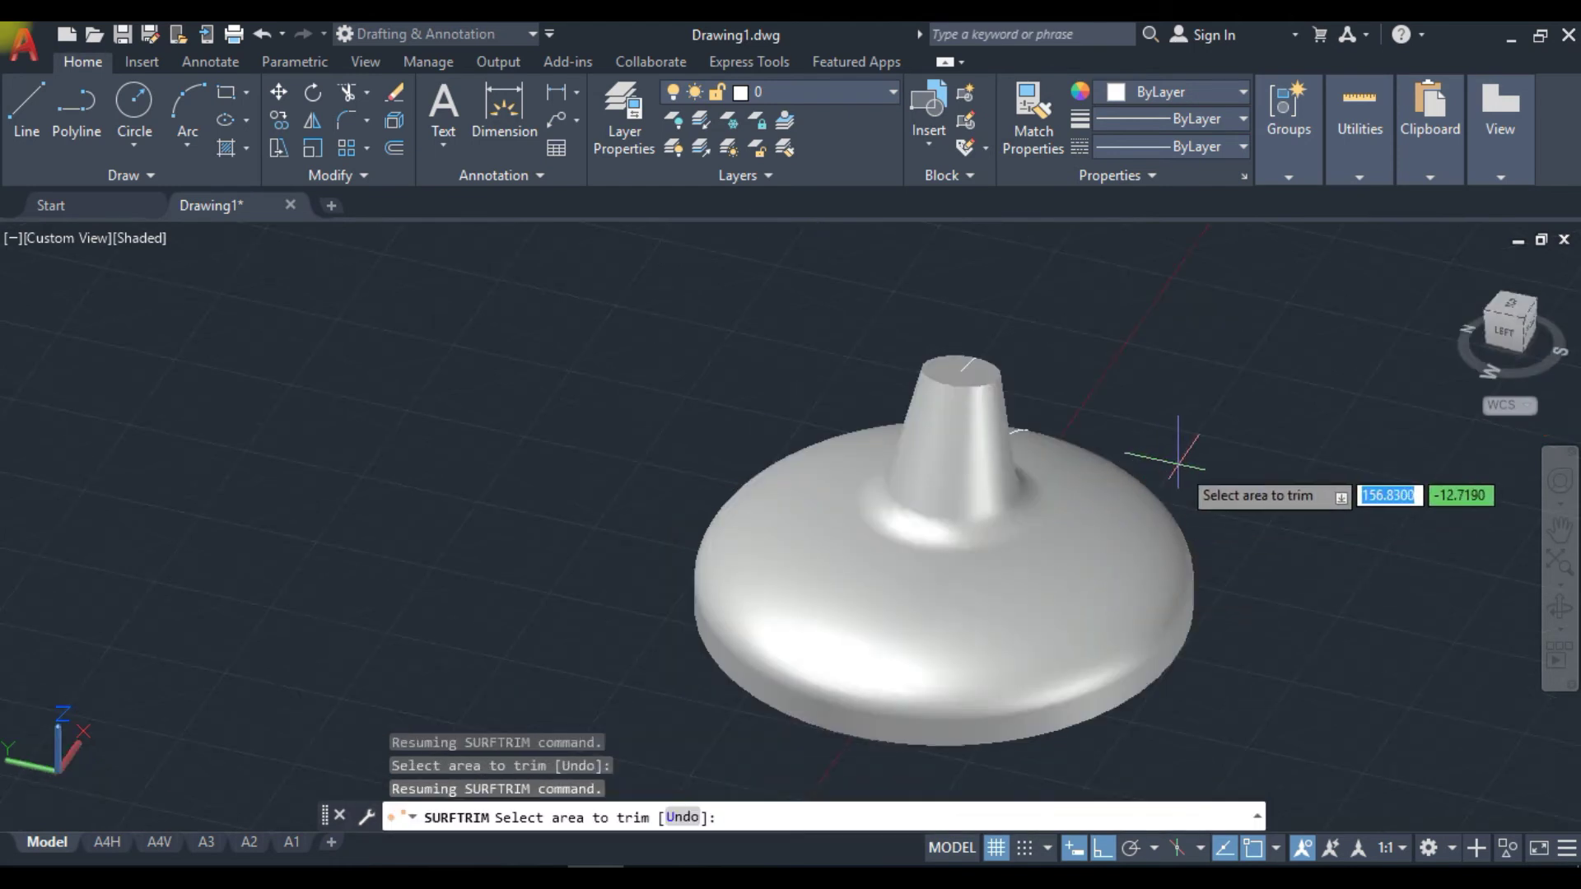
{"action": "key", "text": "Escape"}
Union the cone, fillet and dome surfaces into one surface, continuing despite the loss of associativity.
{"action": "type", "text": "UNI"}
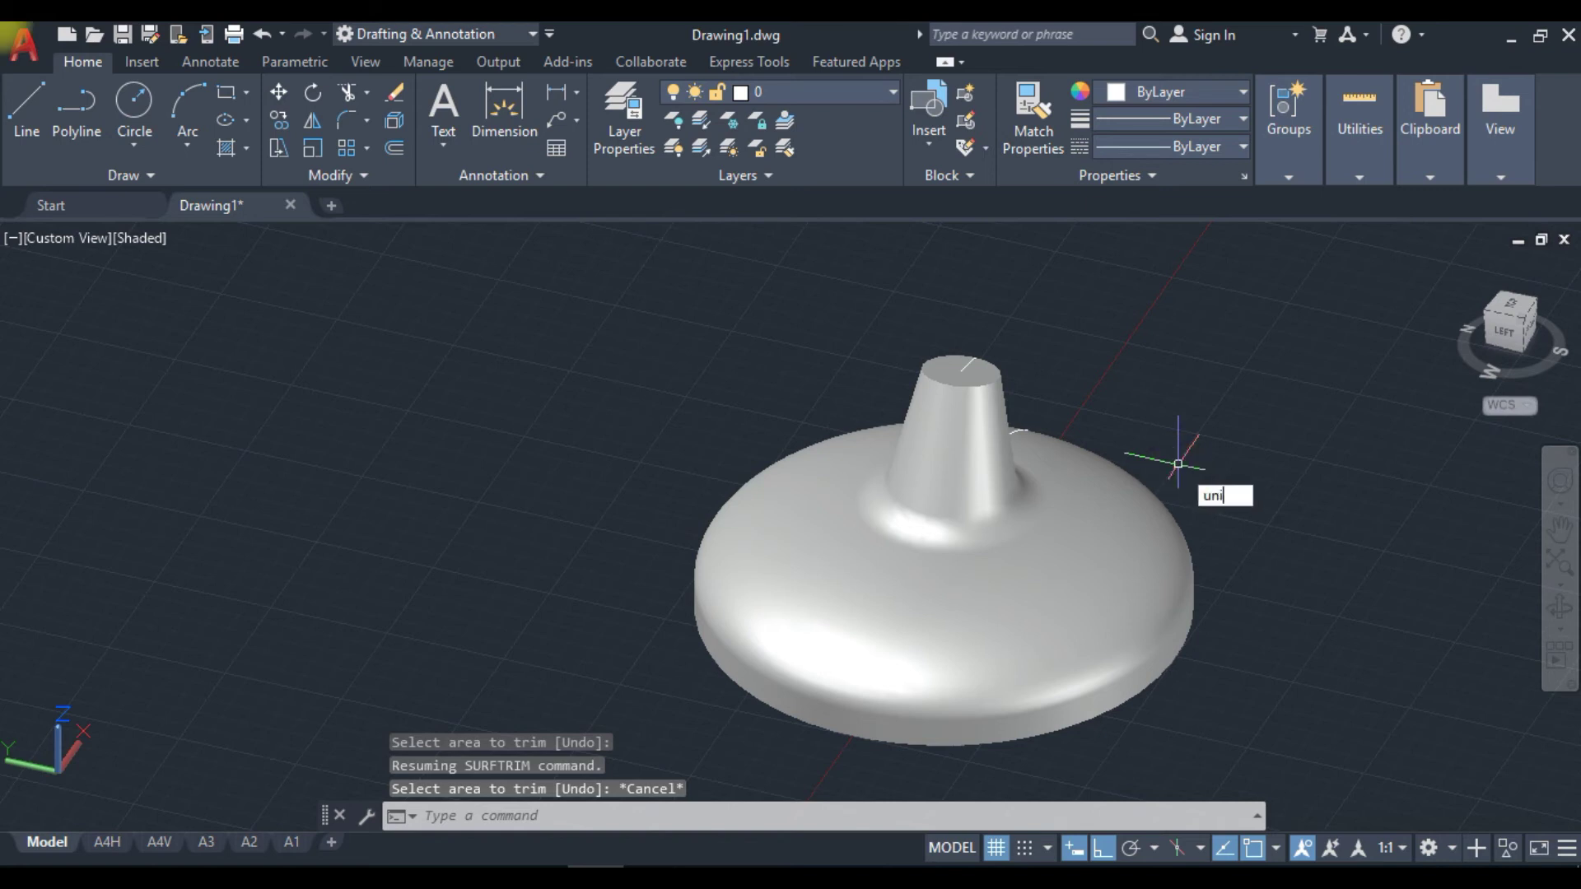
{"action": "key", "text": "Return"}
{"action": "left_click", "coordinate": [959, 449]}
{"action": "left_click", "coordinate": [955, 522]}
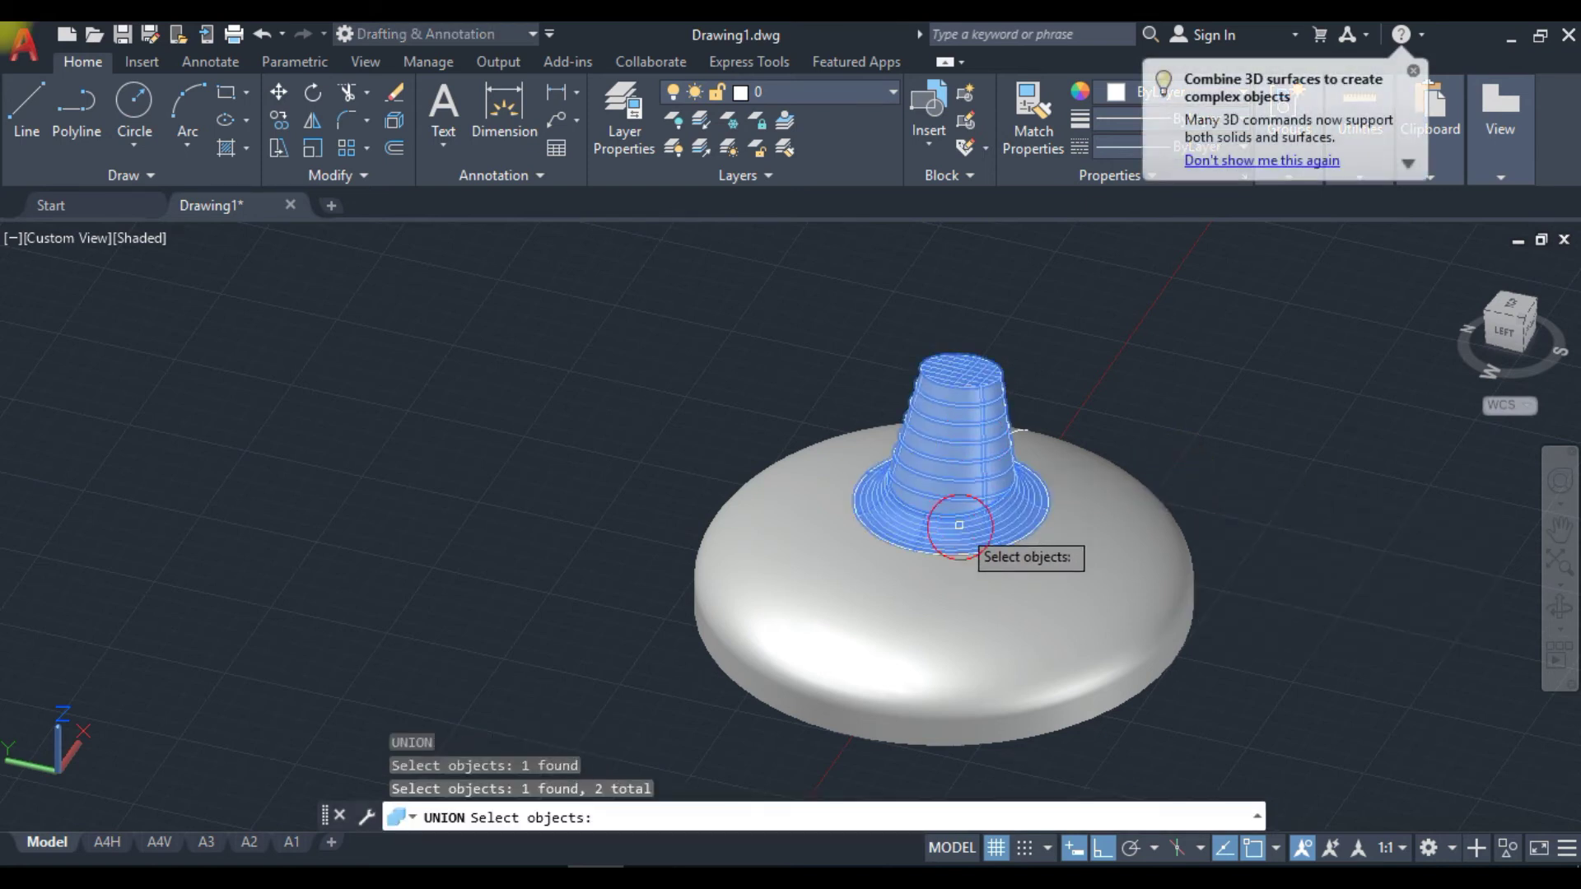
{"action": "left_click", "coordinate": [946, 593]}
{"action": "key", "text": "Return"}
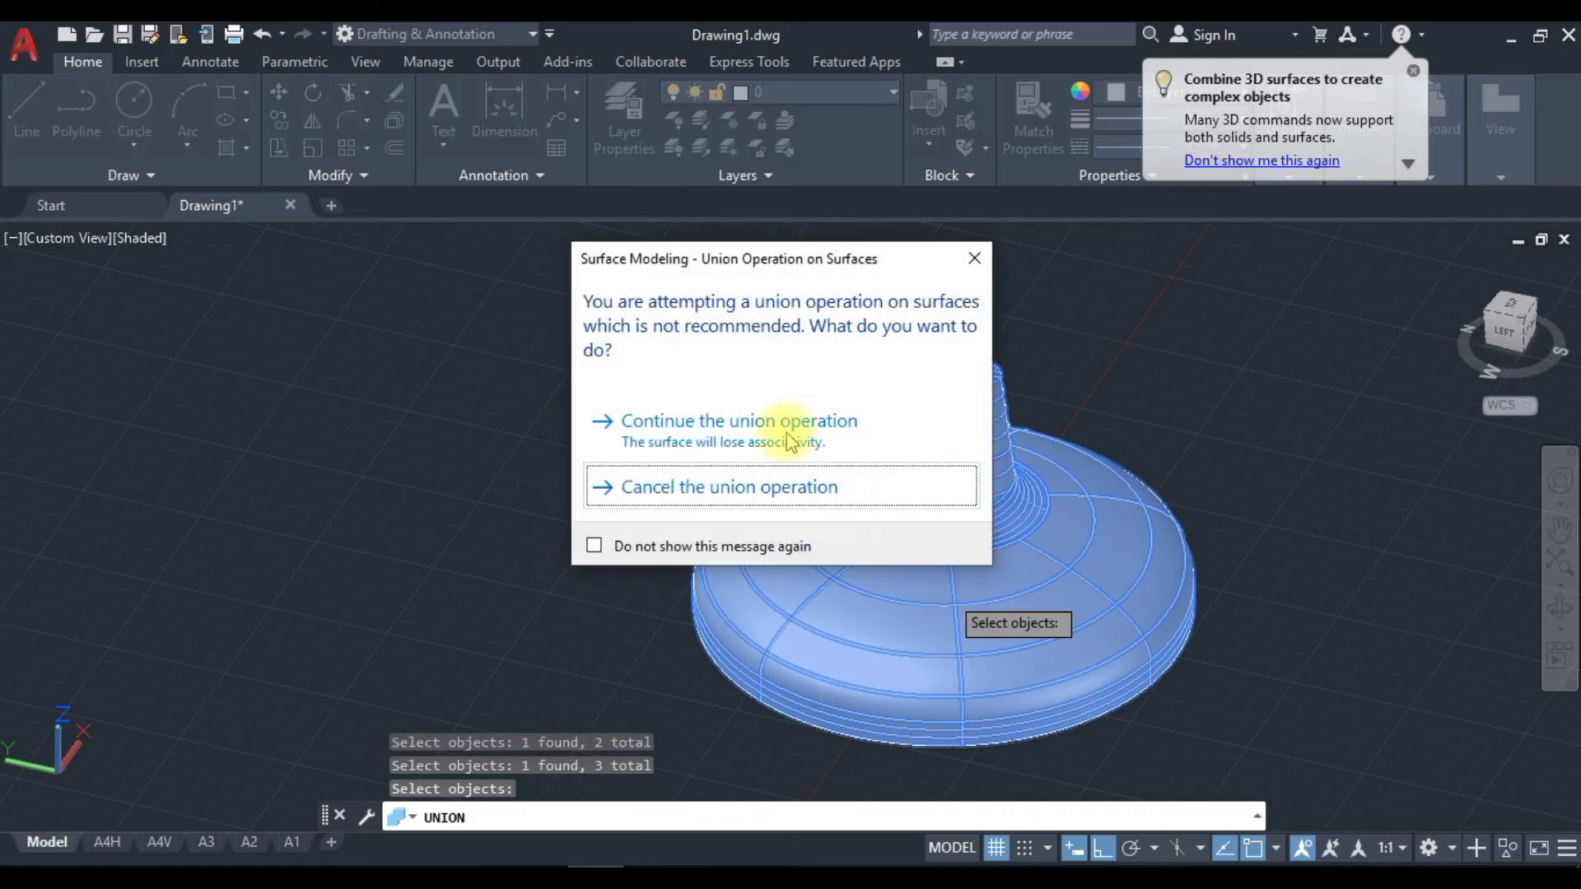
{"action": "left_click", "coordinate": [786, 432]}
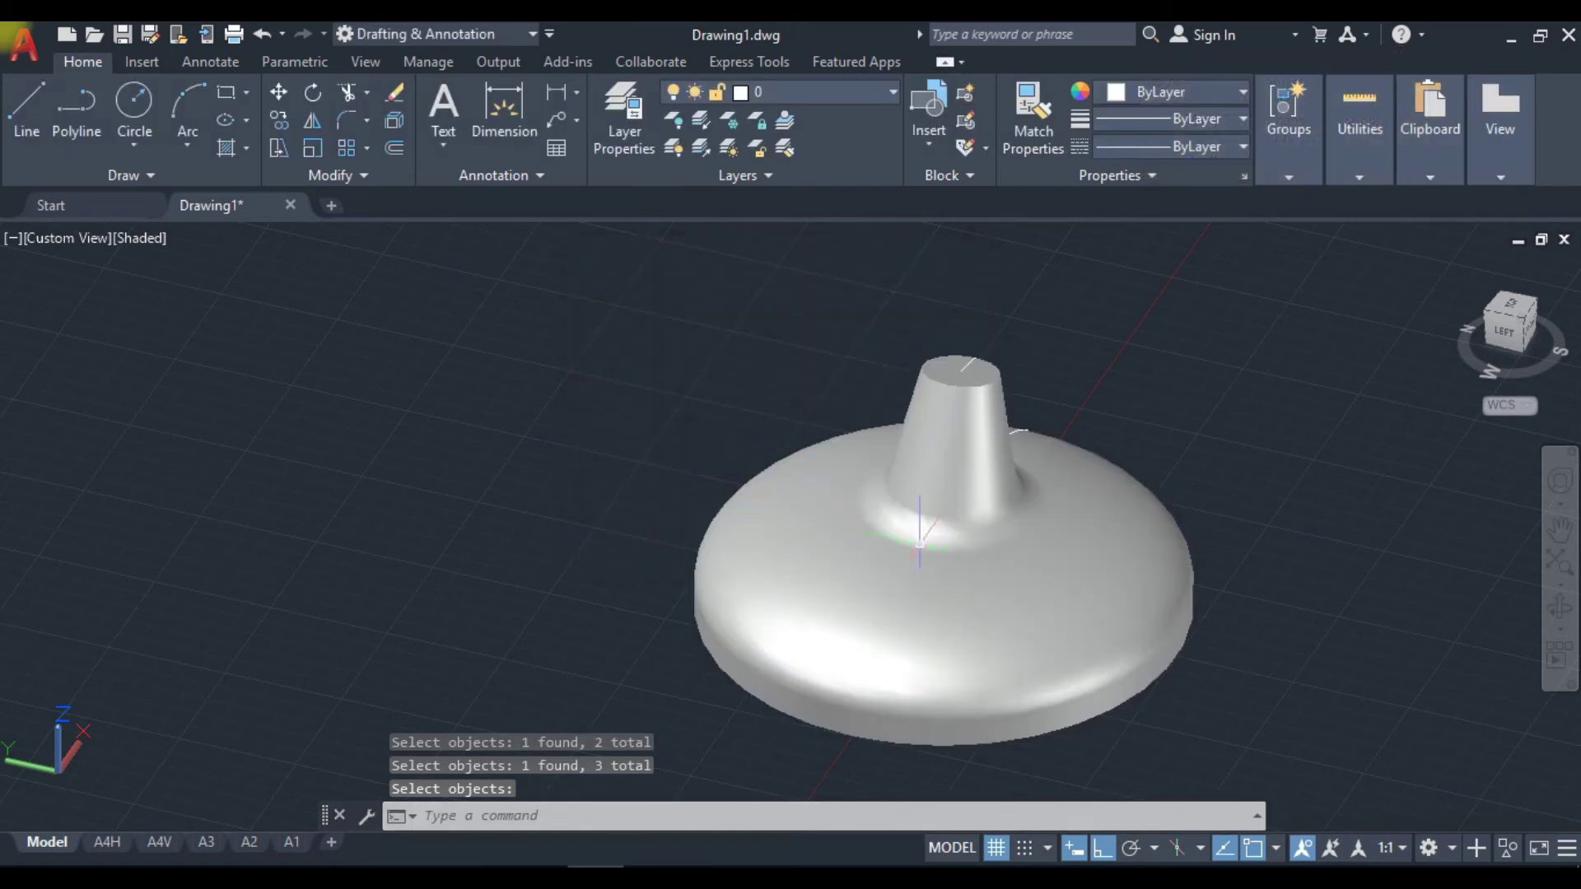
Try to thicken the united dome-and-neck surface with THICKEN.
{"action": "middle_click_drag", "start_coordinate": [949, 531], "coordinate": [1039, 508], "text": "shift"}
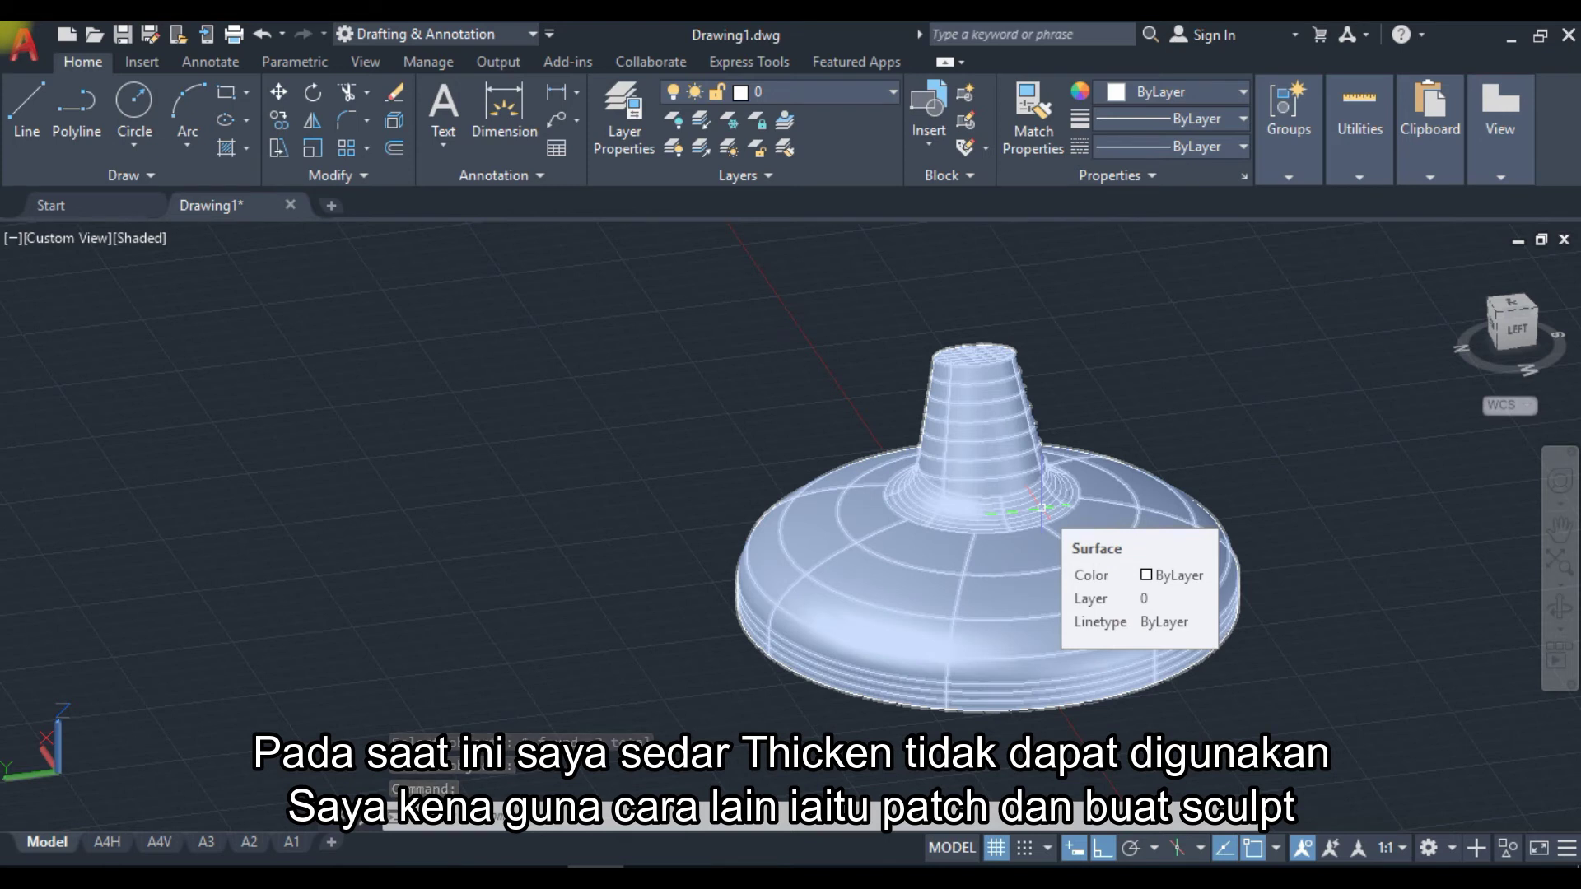
{"action": "type", "text": "thi"}
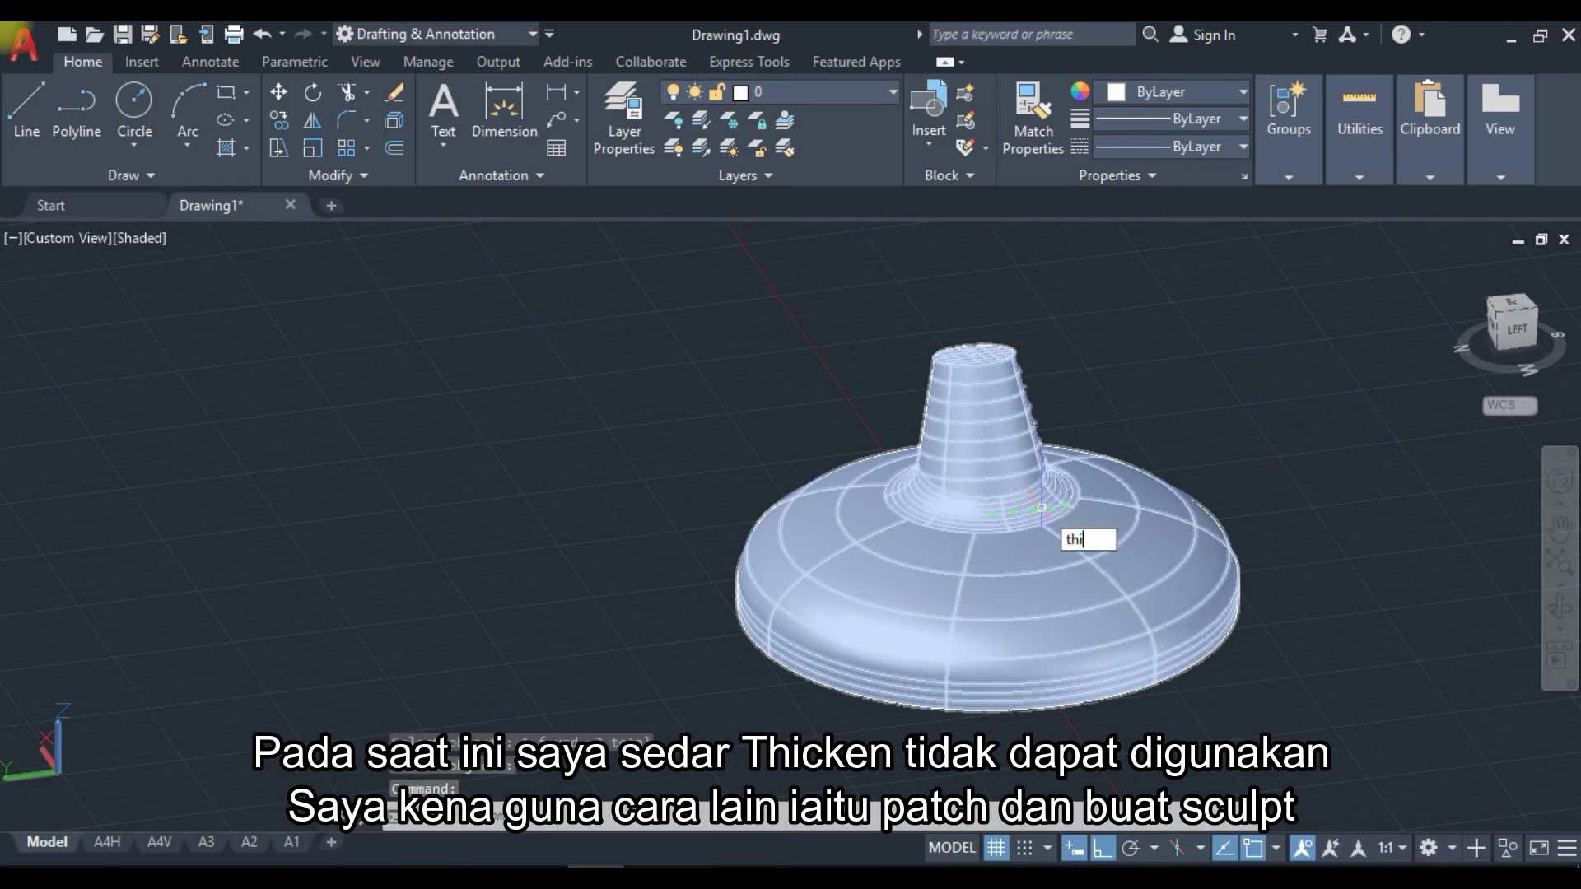
{"action": "type", "text": "cken"}
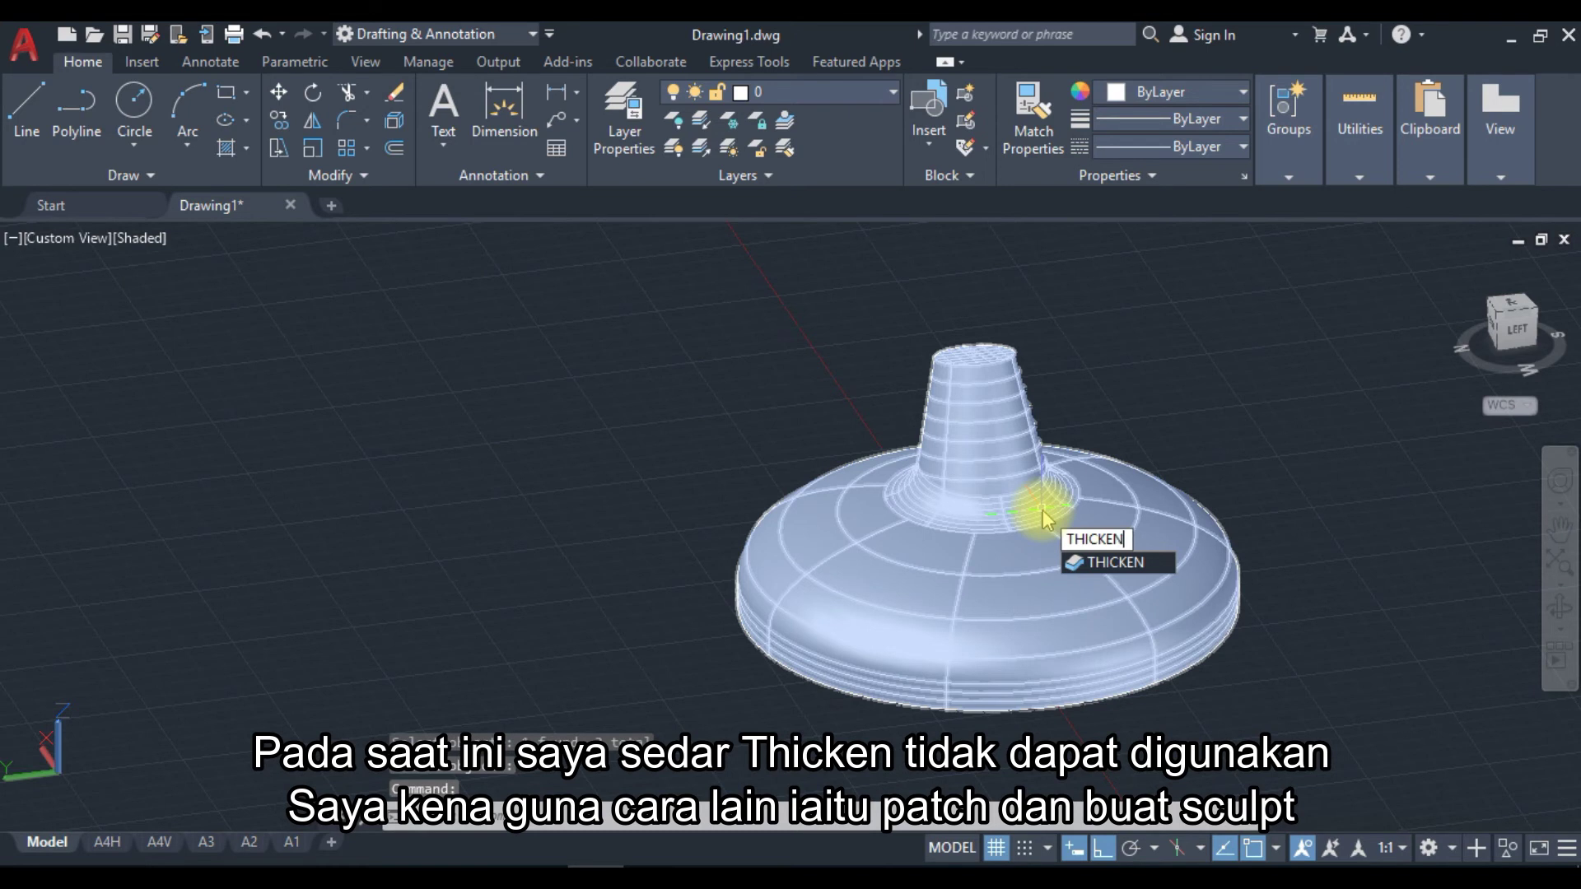
{"action": "key", "text": "Return"}
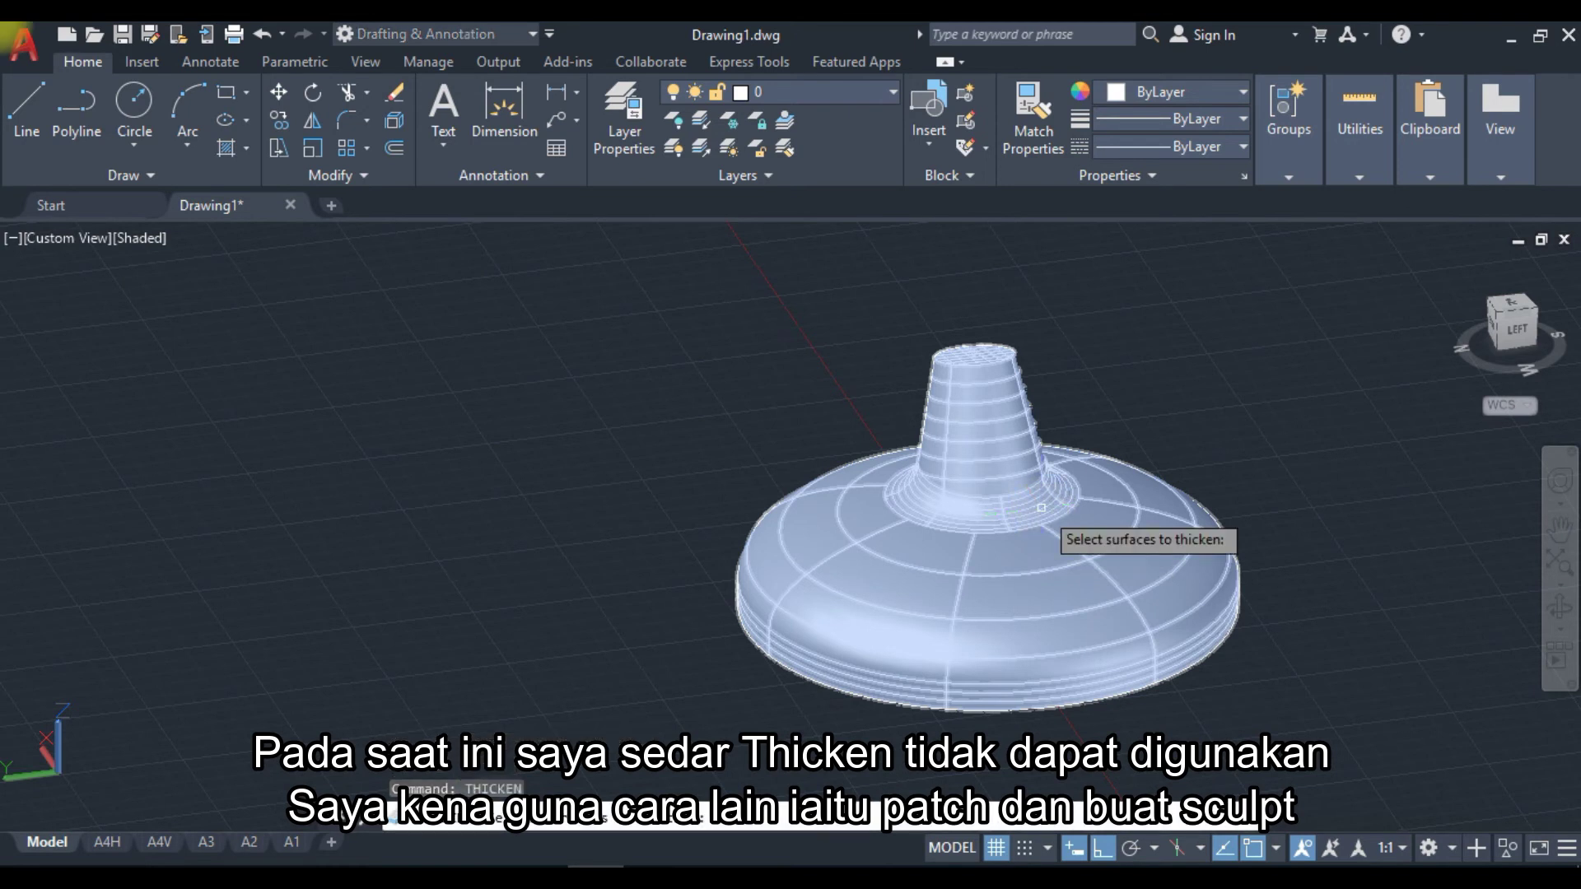
{"action": "left_click", "coordinate": [875, 555]}
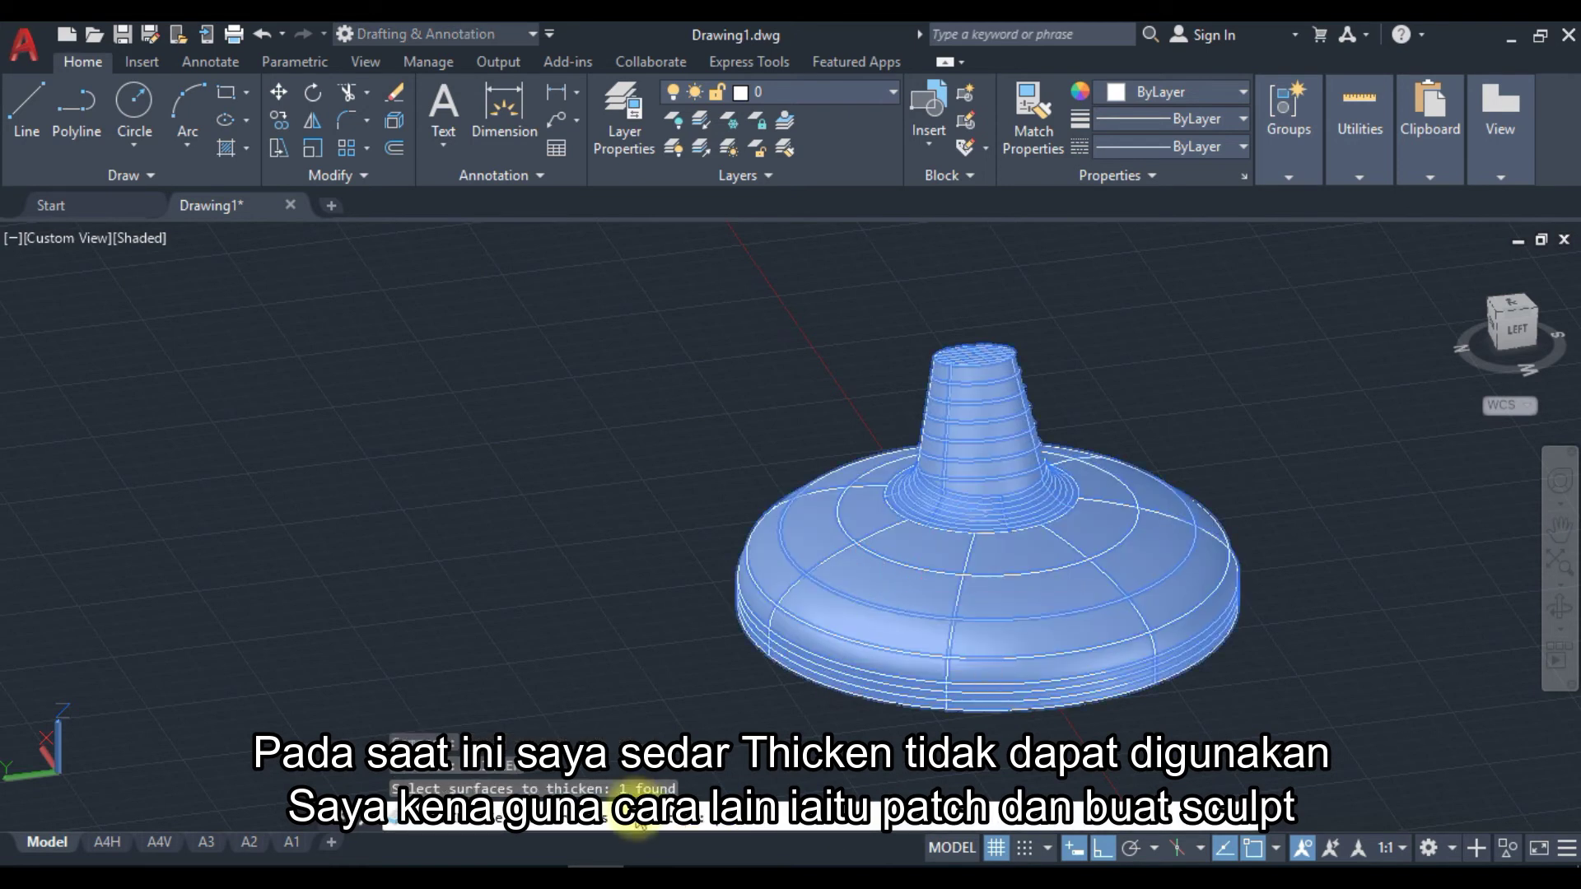
{"action": "key", "text": "Return"}
{"action": "middle_click_drag", "start_coordinate": [723, 659], "coordinate": [716, 539], "text": "shift"}
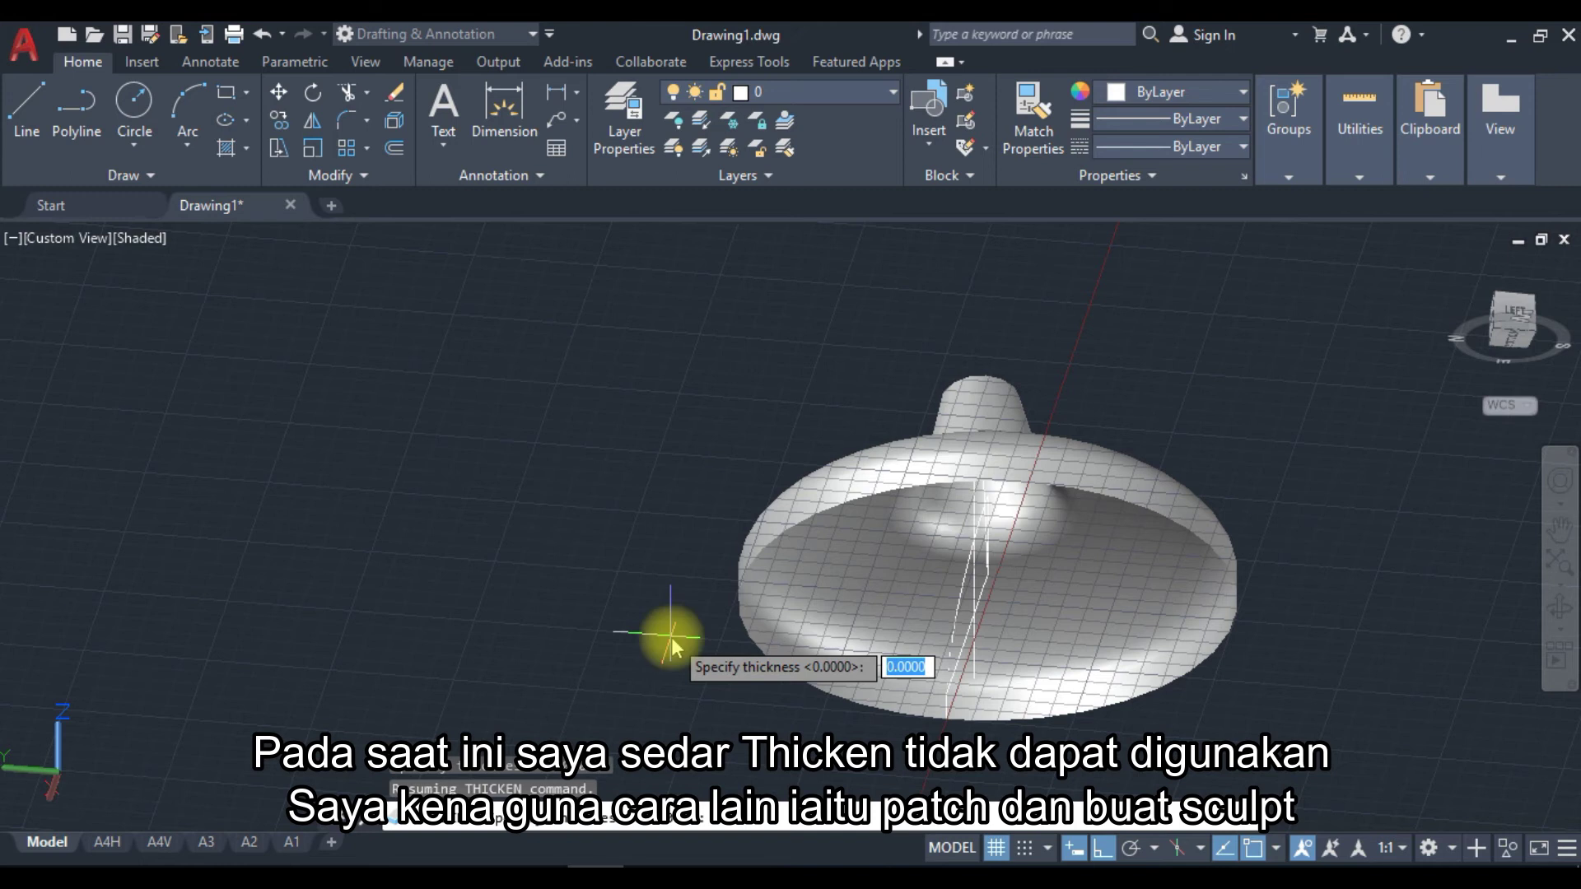
{"action": "key", "text": "Return"}
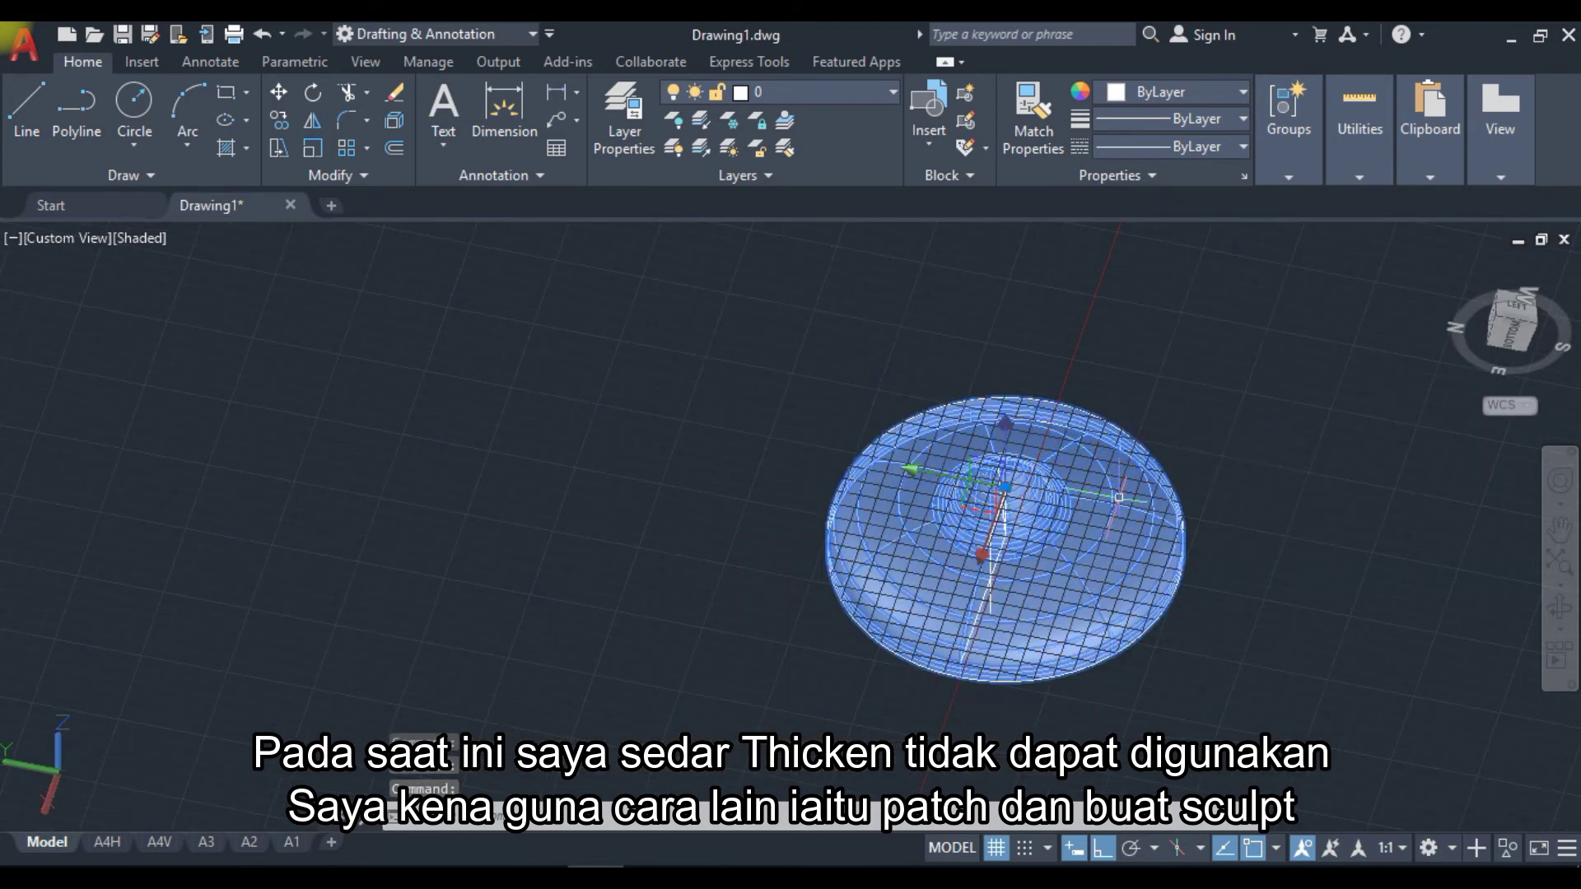
Try to thicken the selected united surface again with a thickness of 0.5.
{"action": "mouse_move", "coordinate": [1119, 497]}
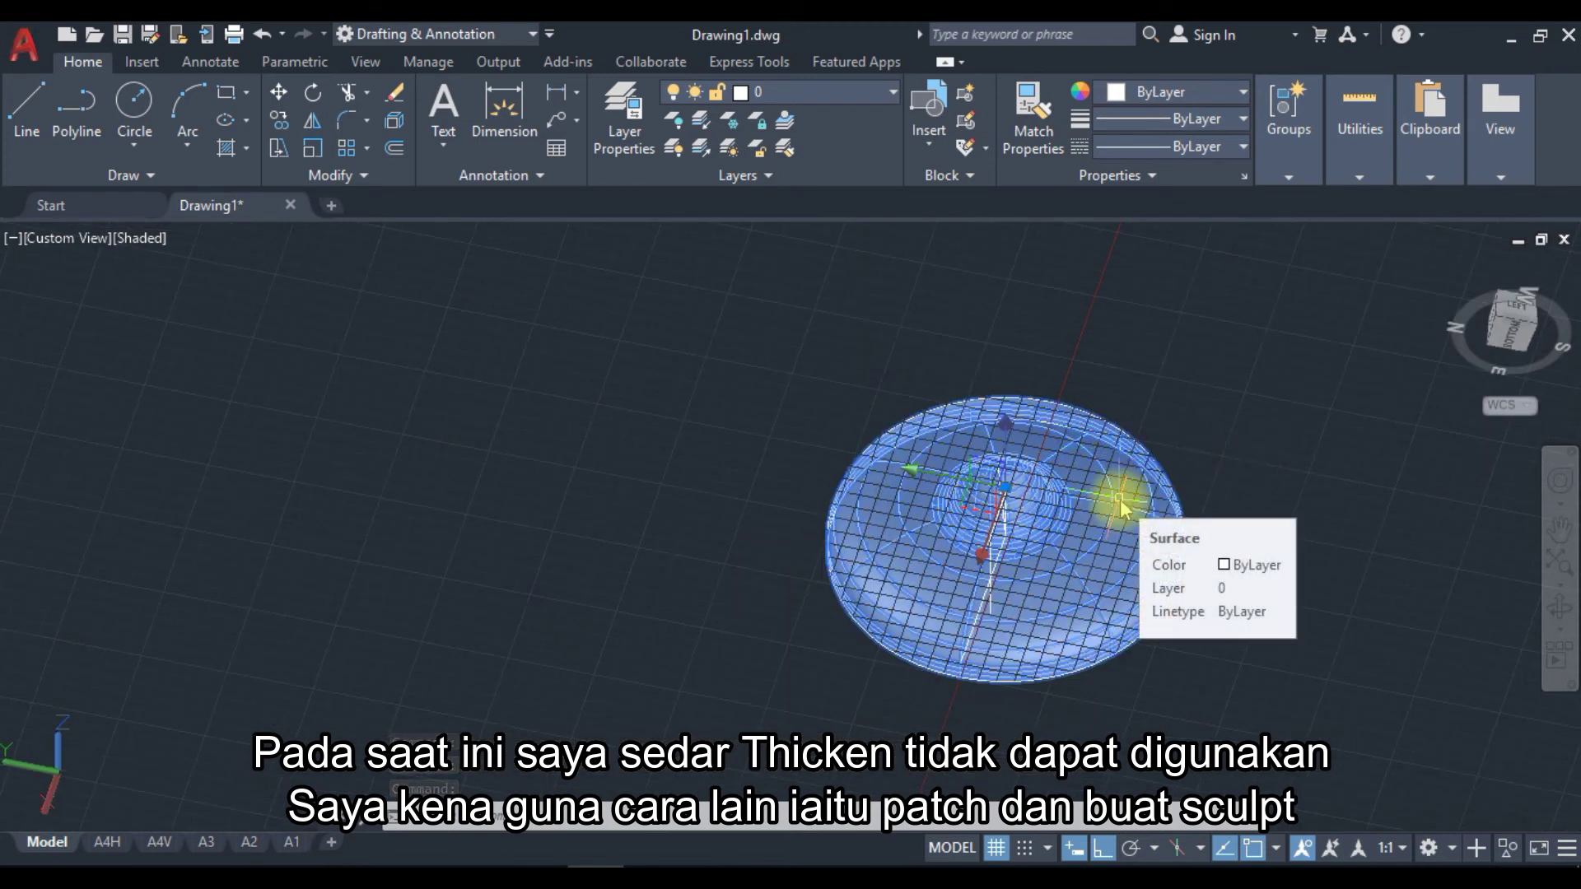
{"action": "type", "text": "THIk"}
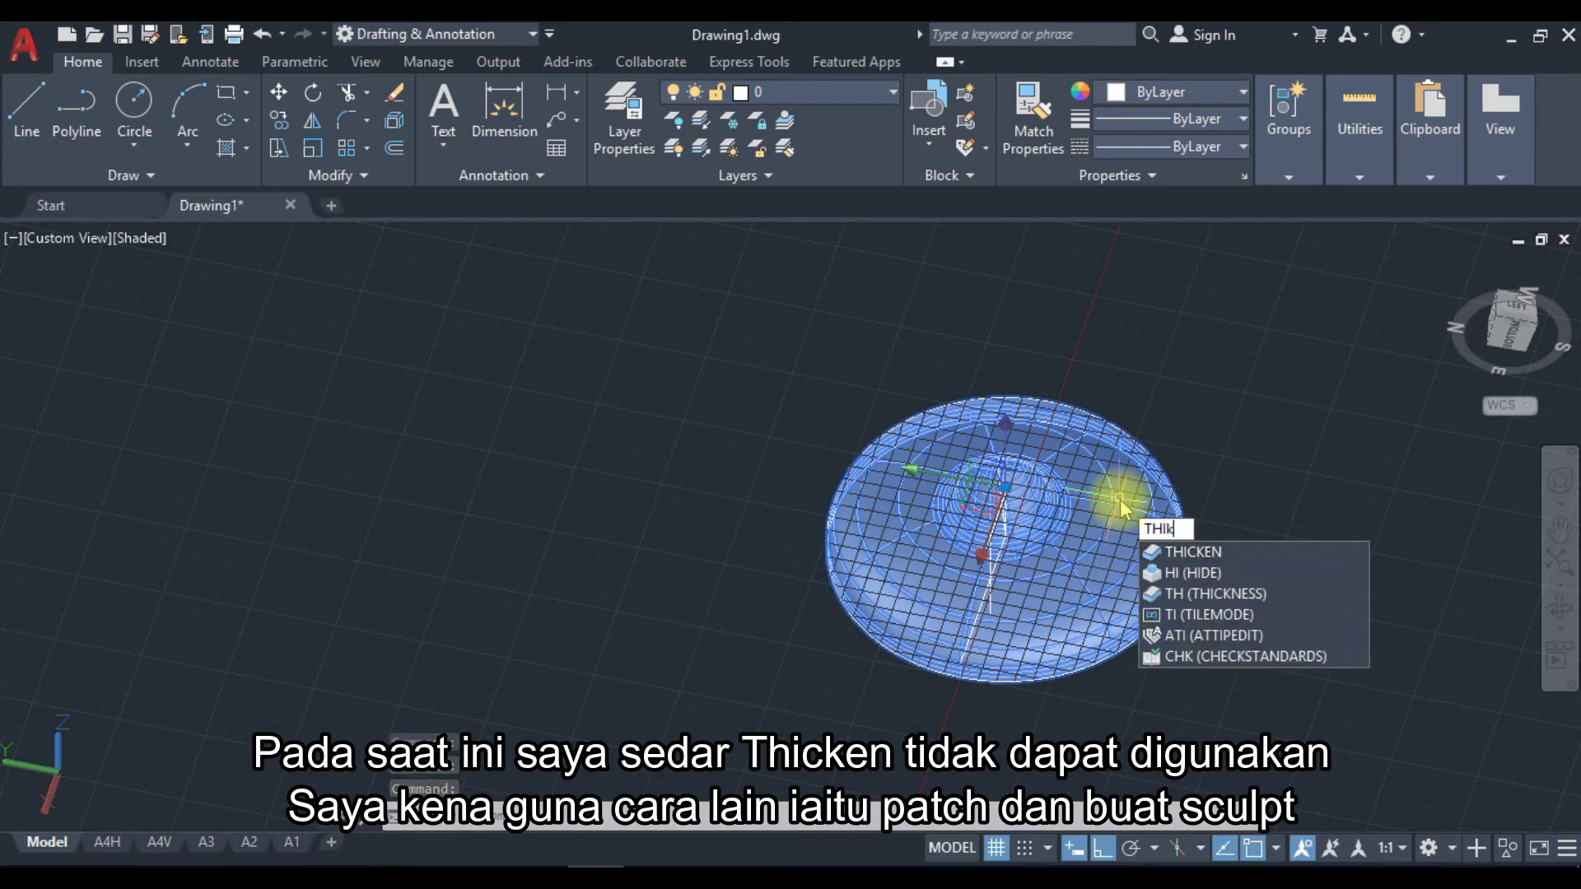
{"action": "key", "text": "Down"}
{"action": "key", "text": "Return"}
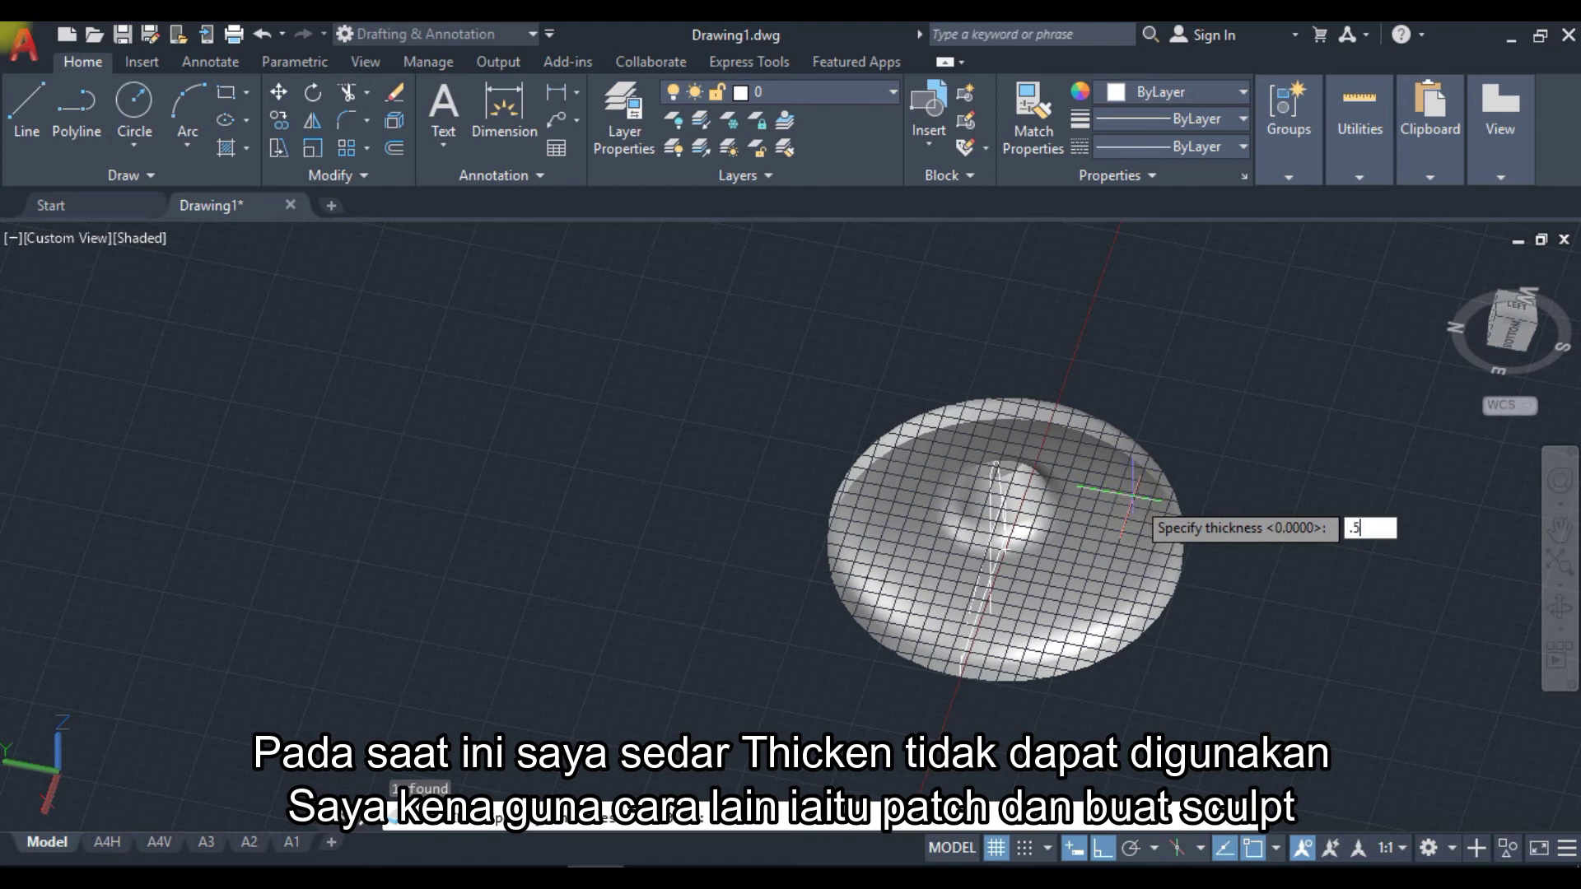
{"action": "key", "text": "Return"}
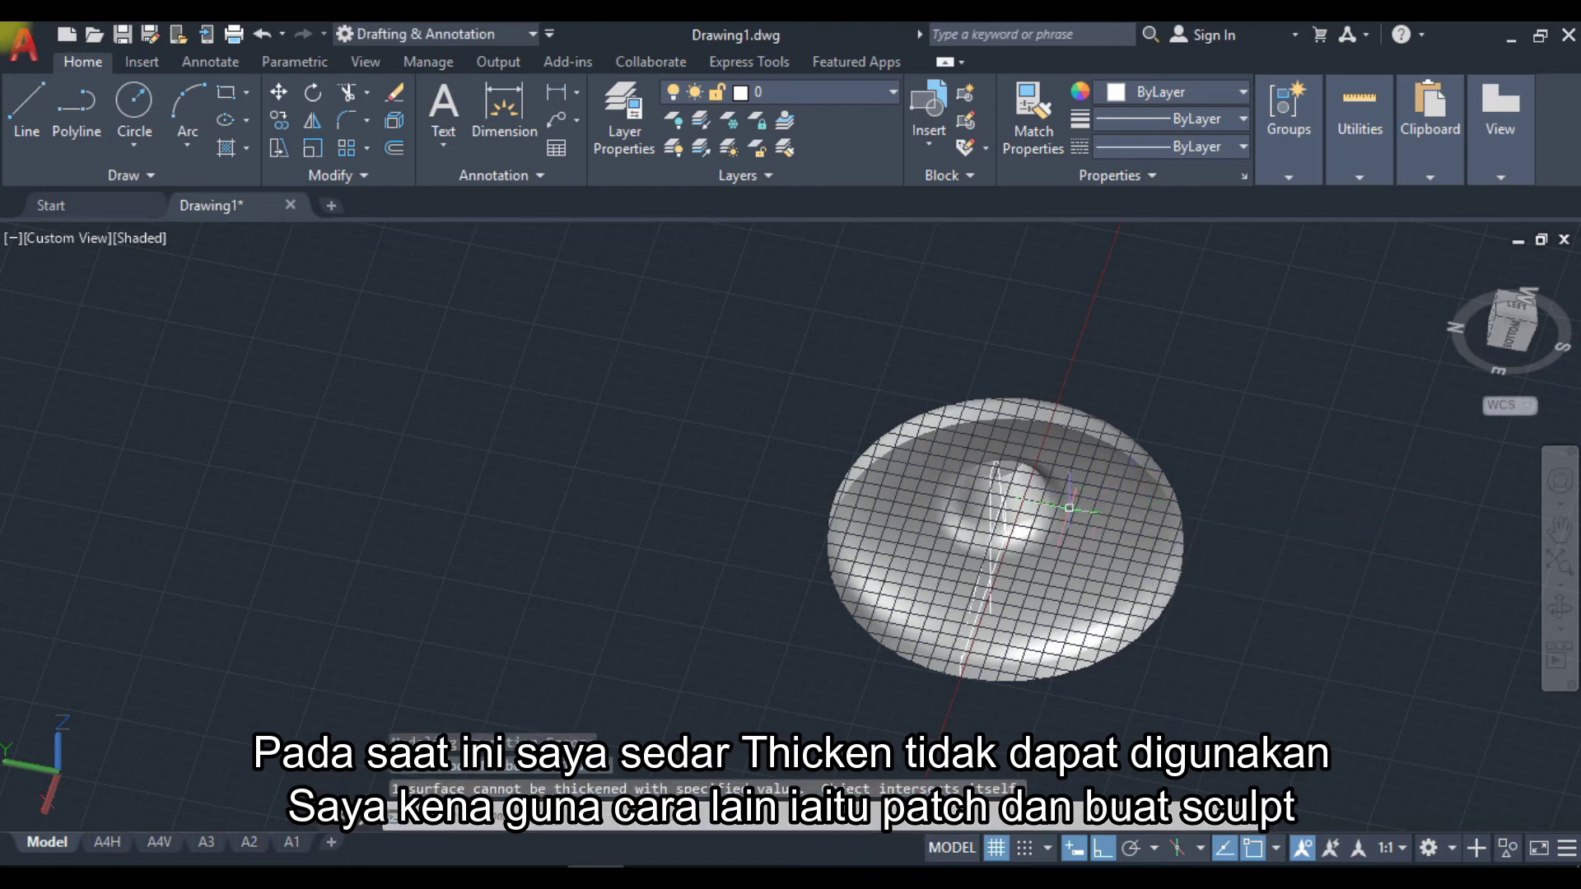
{"action": "key", "text": "Escape"}
Patch the dome's open base edge with SURFPATCH, accepting G0 continuity and a bulge magnitude of 0.5.
{"action": "mouse_move", "coordinate": [1050, 486]}
{"action": "middle_mouse_down", "text": "shift"}
{"action": "mouse_move", "coordinate": [1030, 653]}
{"action": "mouse_move", "coordinate": [1147, 625]}
{"action": "mouse_move", "coordinate": [1122, 758]}
{"action": "mouse_move", "coordinate": [1126, 497]}
{"action": "mouse_move", "coordinate": [1110, 483]}
{"action": "mouse_move", "coordinate": [1052, 656]}
{"action": "mouse_move", "coordinate": [1101, 628]}
{"action": "mouse_move", "coordinate": [1061, 700]}
{"action": "mouse_move", "coordinate": [946, 681]}
{"action": "mouse_move", "coordinate": [1002, 652]}
{"action": "mouse_move", "coordinate": [1054, 498]}
{"action": "middle_mouse_up", "text": "shift"}
{"action": "scroll", "coordinate": [1115, 493], "scroll_direction": "up", "scroll_amount": 3}
{"action": "scroll", "coordinate": [1106, 485], "scroll_direction": "down", "scroll_amount": 4}
{"action": "scroll", "coordinate": [1053, 498], "scroll_direction": "up", "scroll_amount": 2}
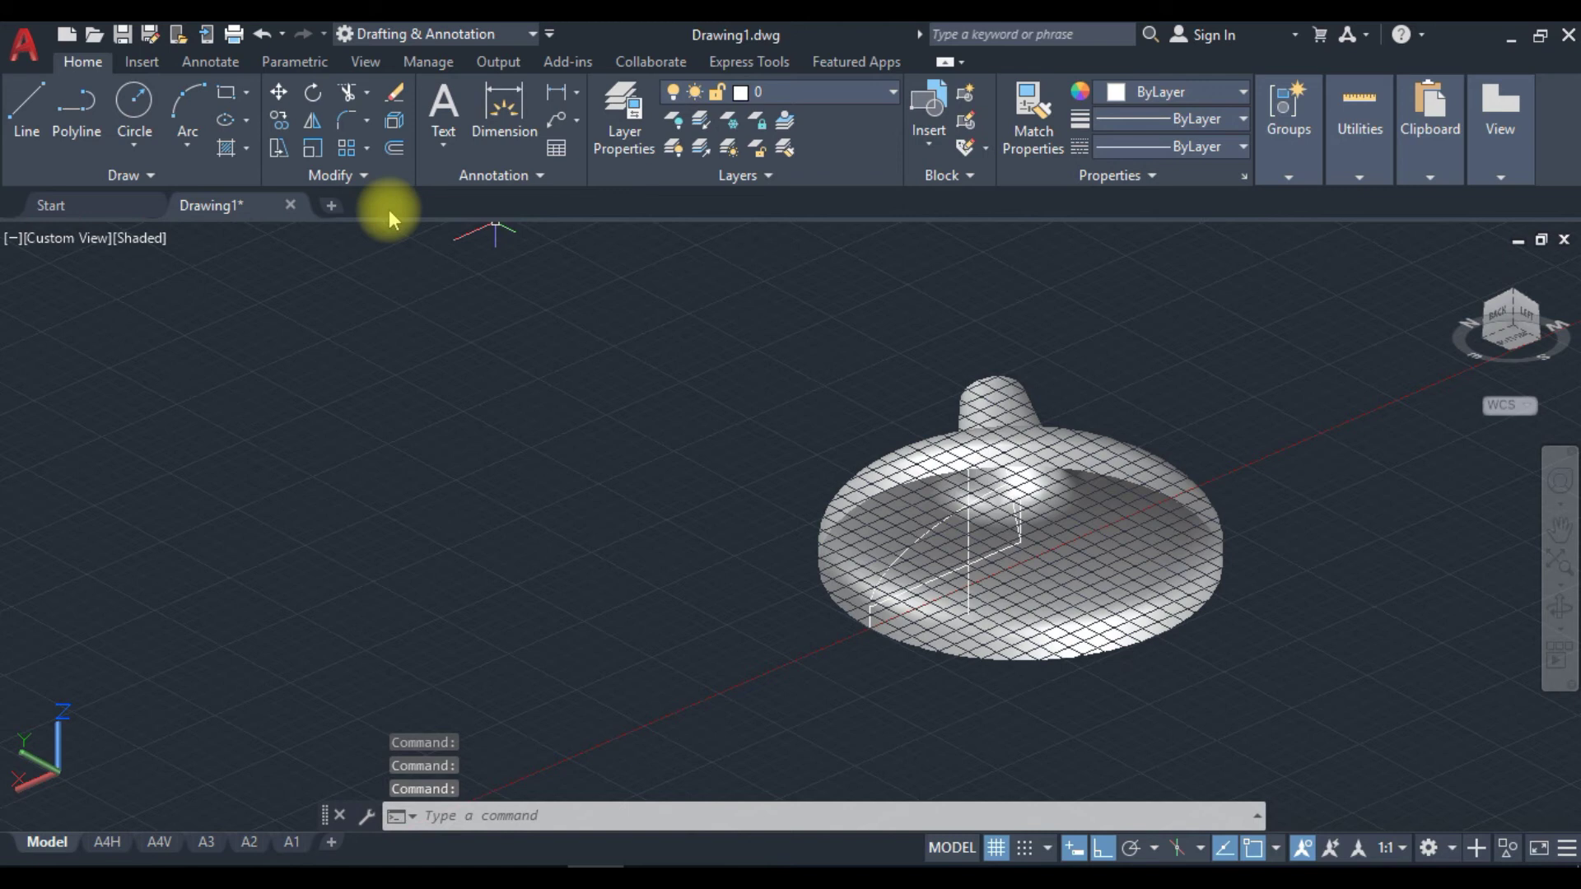
{"action": "type", "text": "pat"}
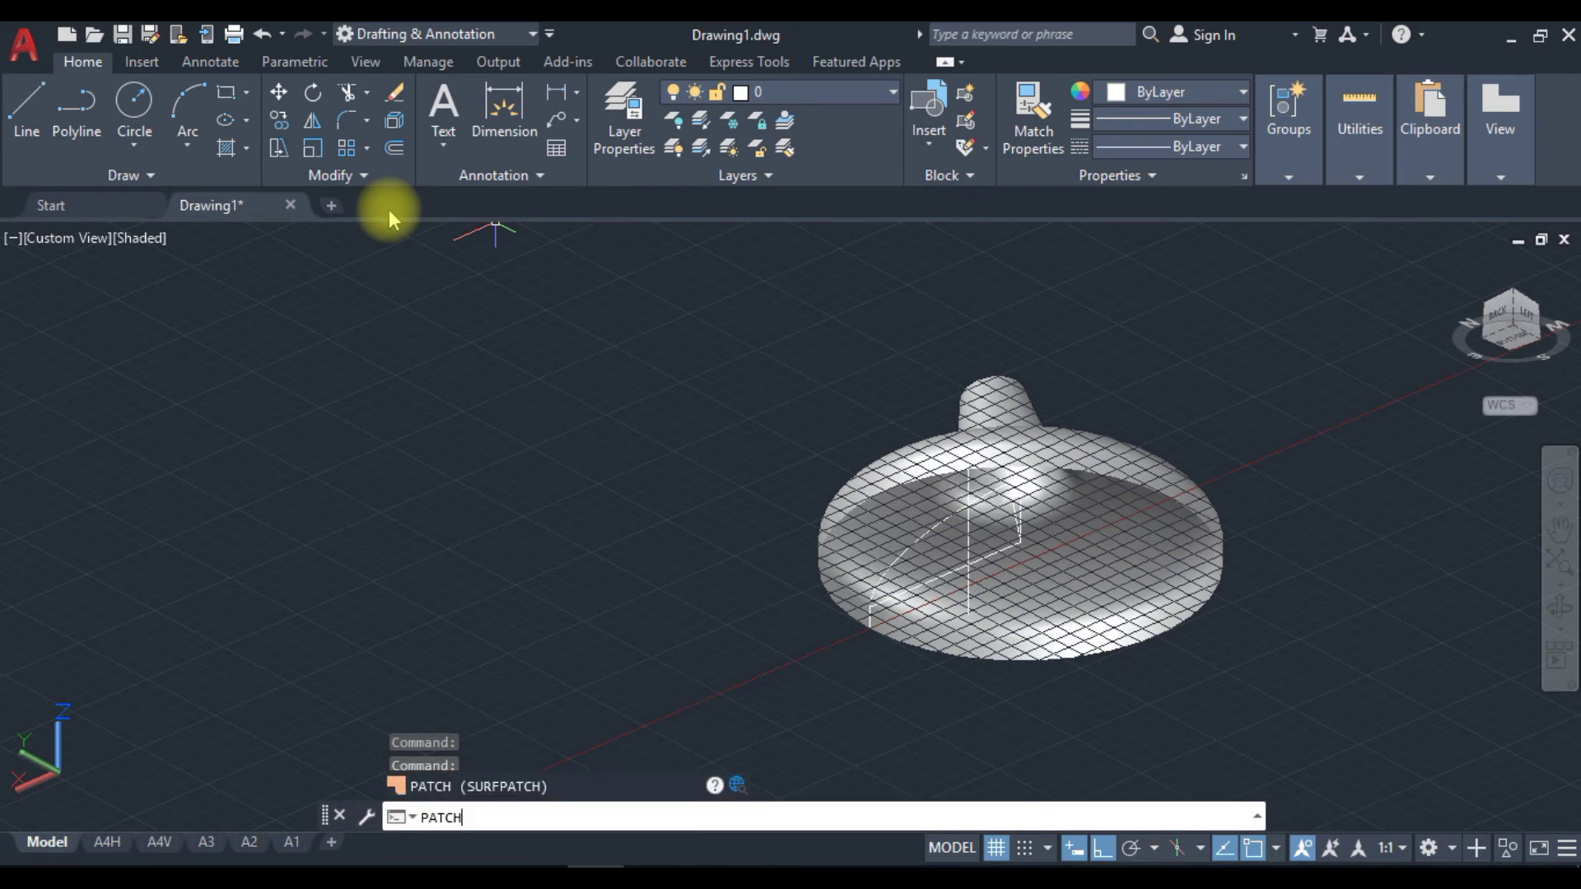
{"action": "left_click", "coordinate": [490, 789]}
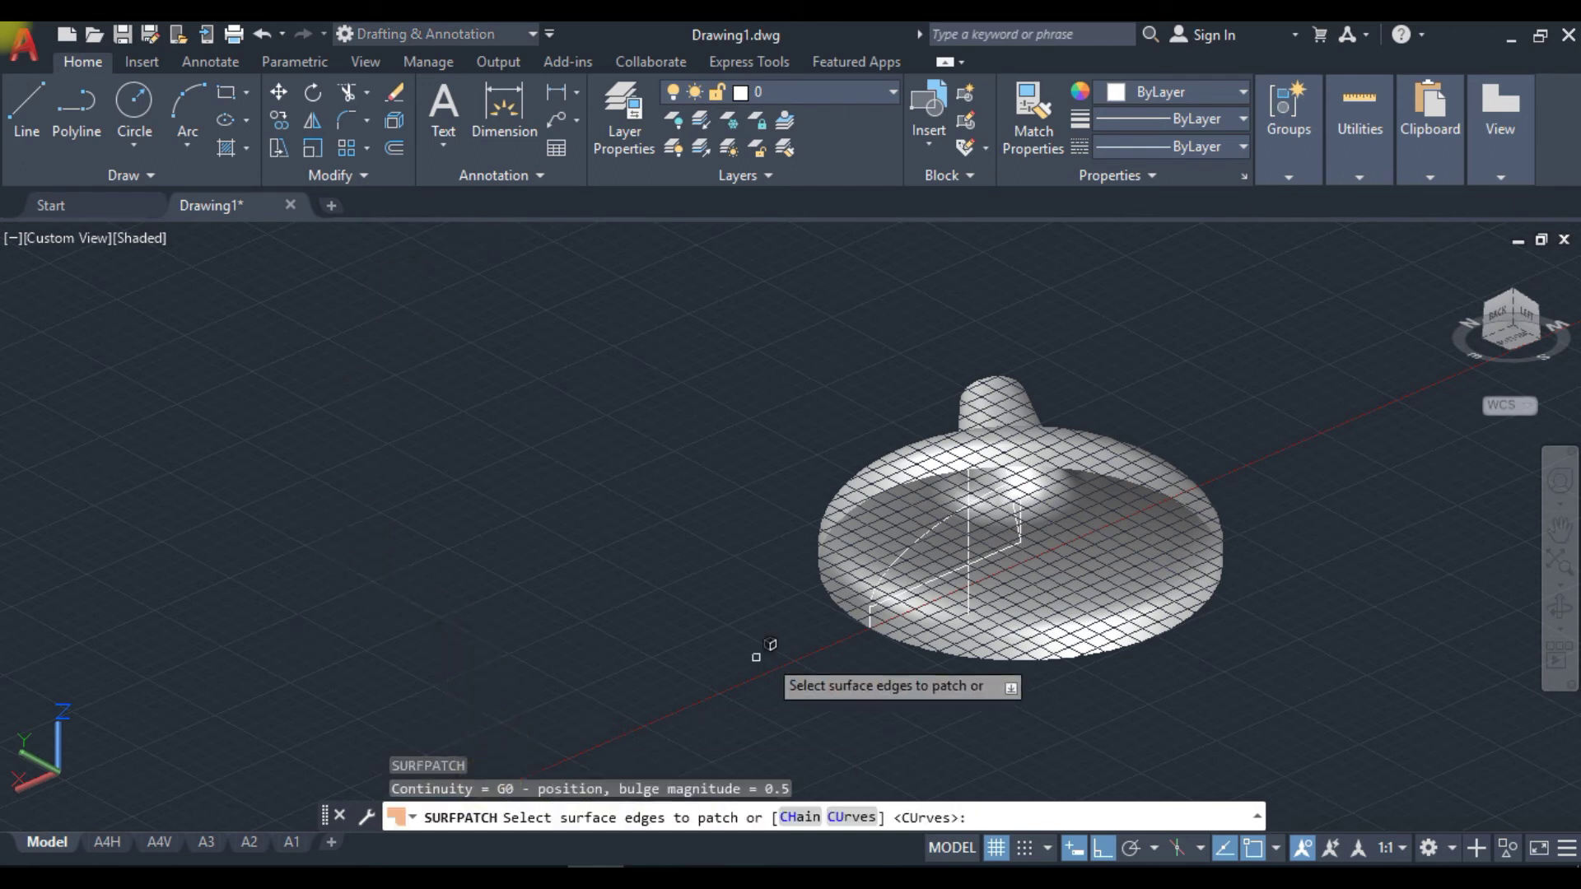
{"action": "left_click", "coordinate": [830, 594]}
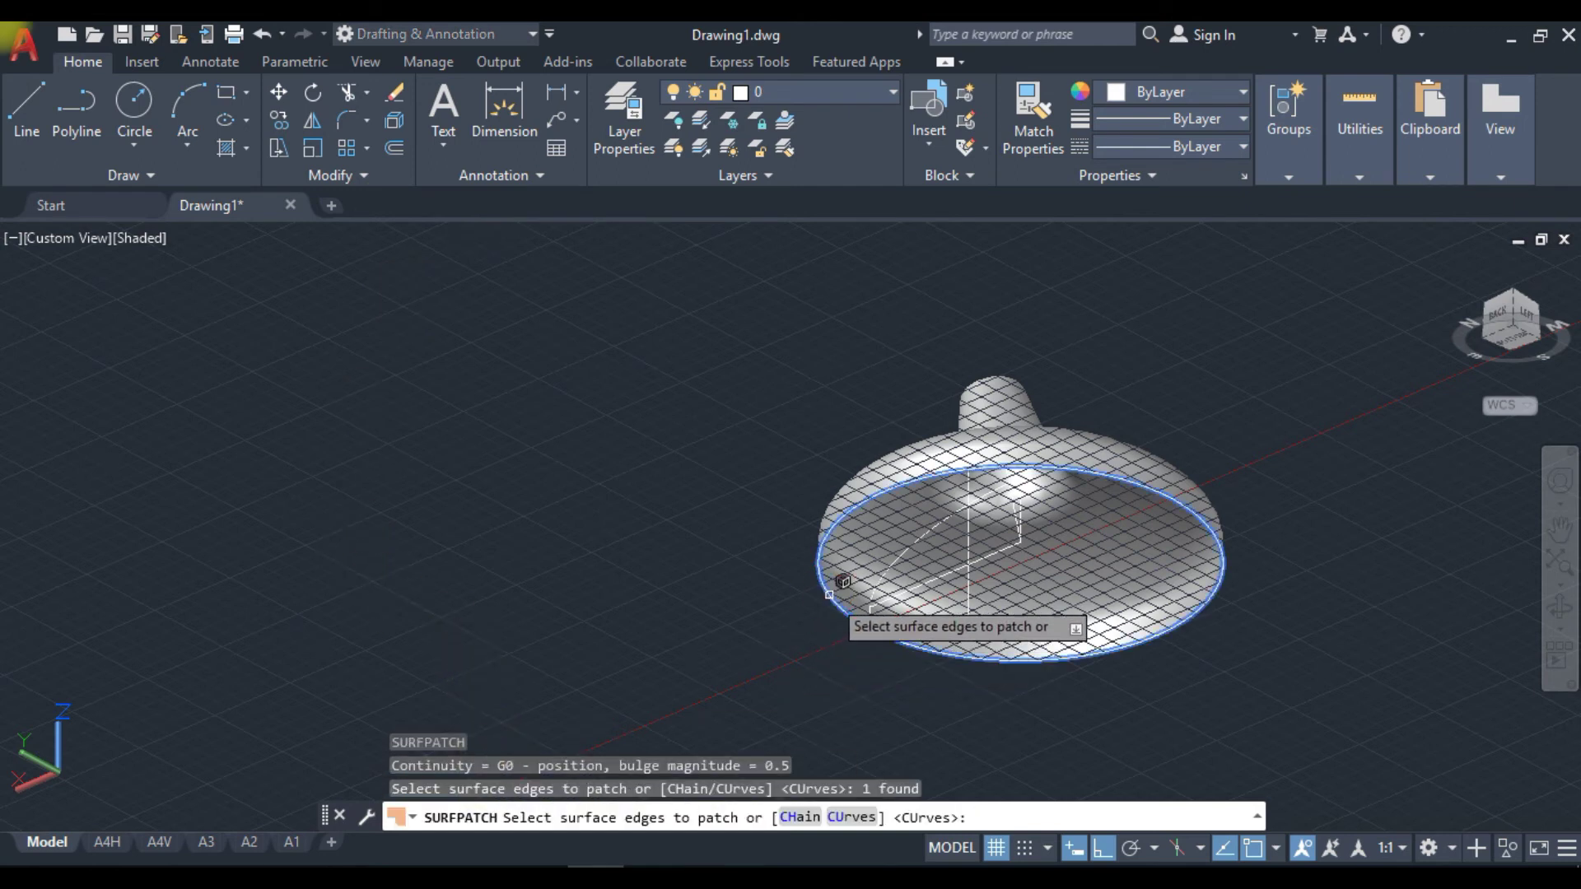
{"action": "right_click", "coordinate": [586, 586]}
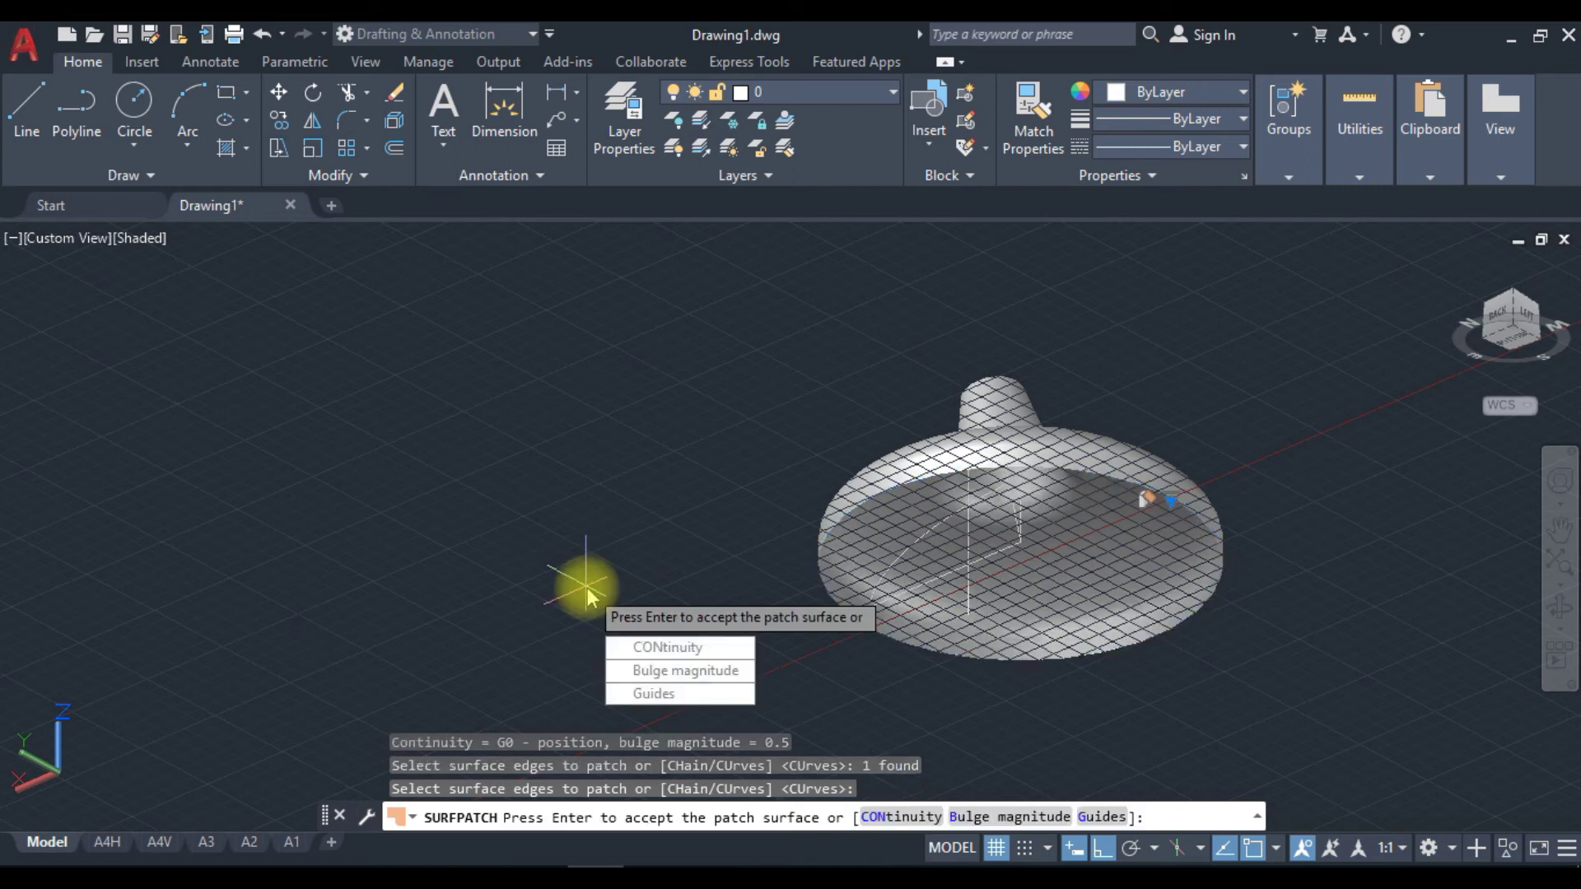
{"action": "right_click", "coordinate": [586, 585]}
{"action": "scroll", "coordinate": [585, 585], "scroll_direction": "down", "scroll_amount": 3}
{"action": "mouse_move", "coordinate": [585, 585]}
{"action": "middle_mouse_down", "text": "shift"}
{"action": "mouse_move", "coordinate": [705, 593]}
{"action": "mouse_move", "coordinate": [663, 670]}
{"action": "mouse_move", "coordinate": [653, 638]}
{"action": "middle_mouse_up", "text": "shift"}
{"action": "left_click", "coordinate": [1235, 343]}
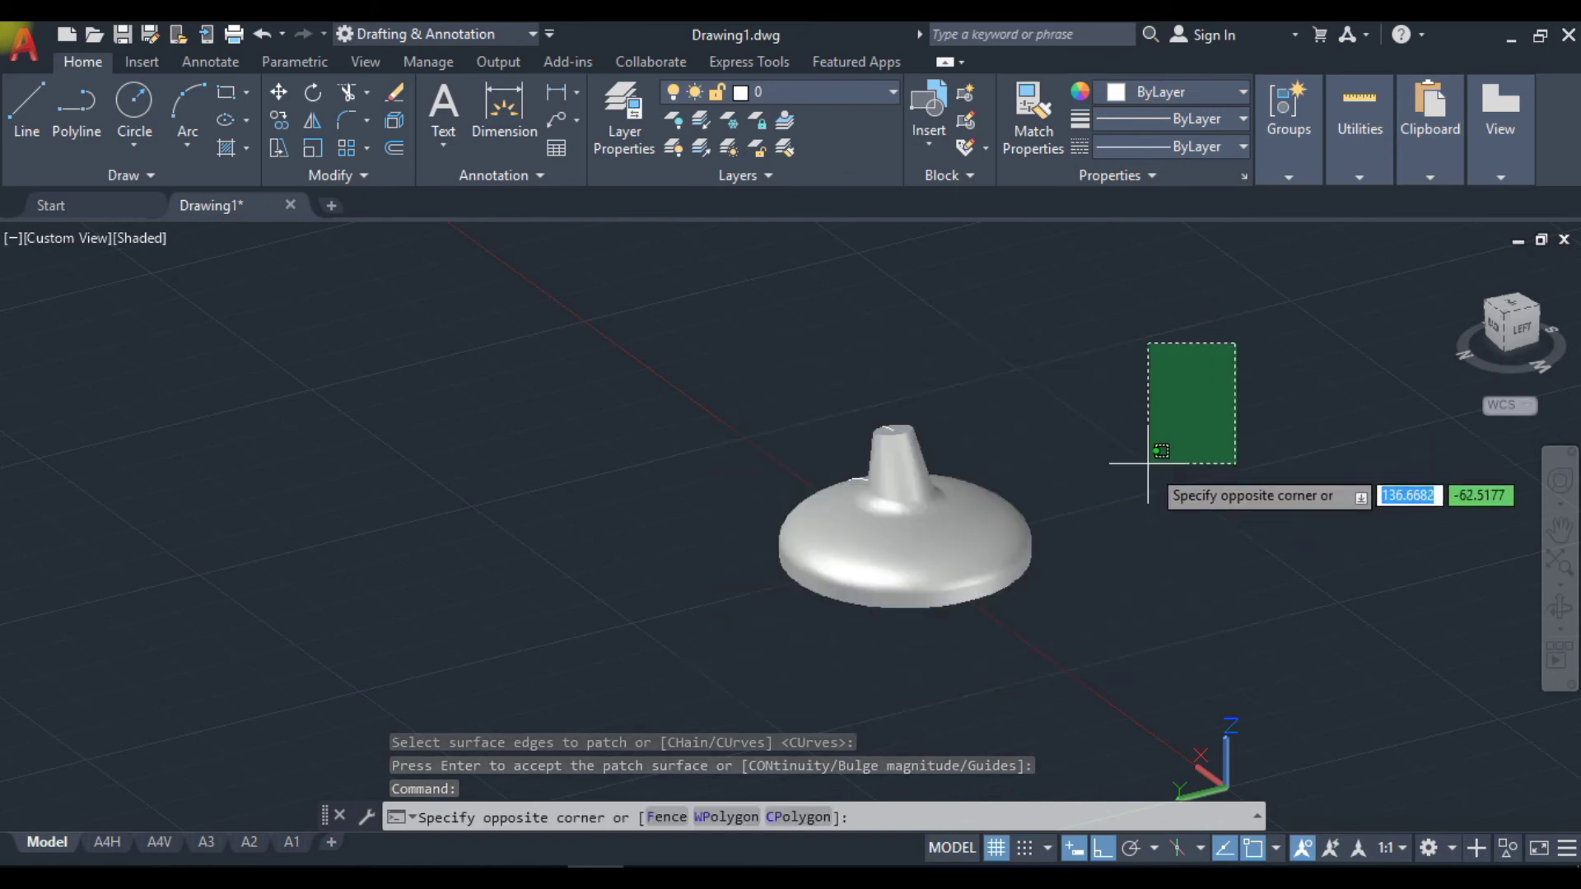
{"action": "key", "text": "Escape"}
Sculpt the united dome-and-neck surface and the base patch into a solid with SURFSCULPT.
{"action": "type", "text": "SCul"}
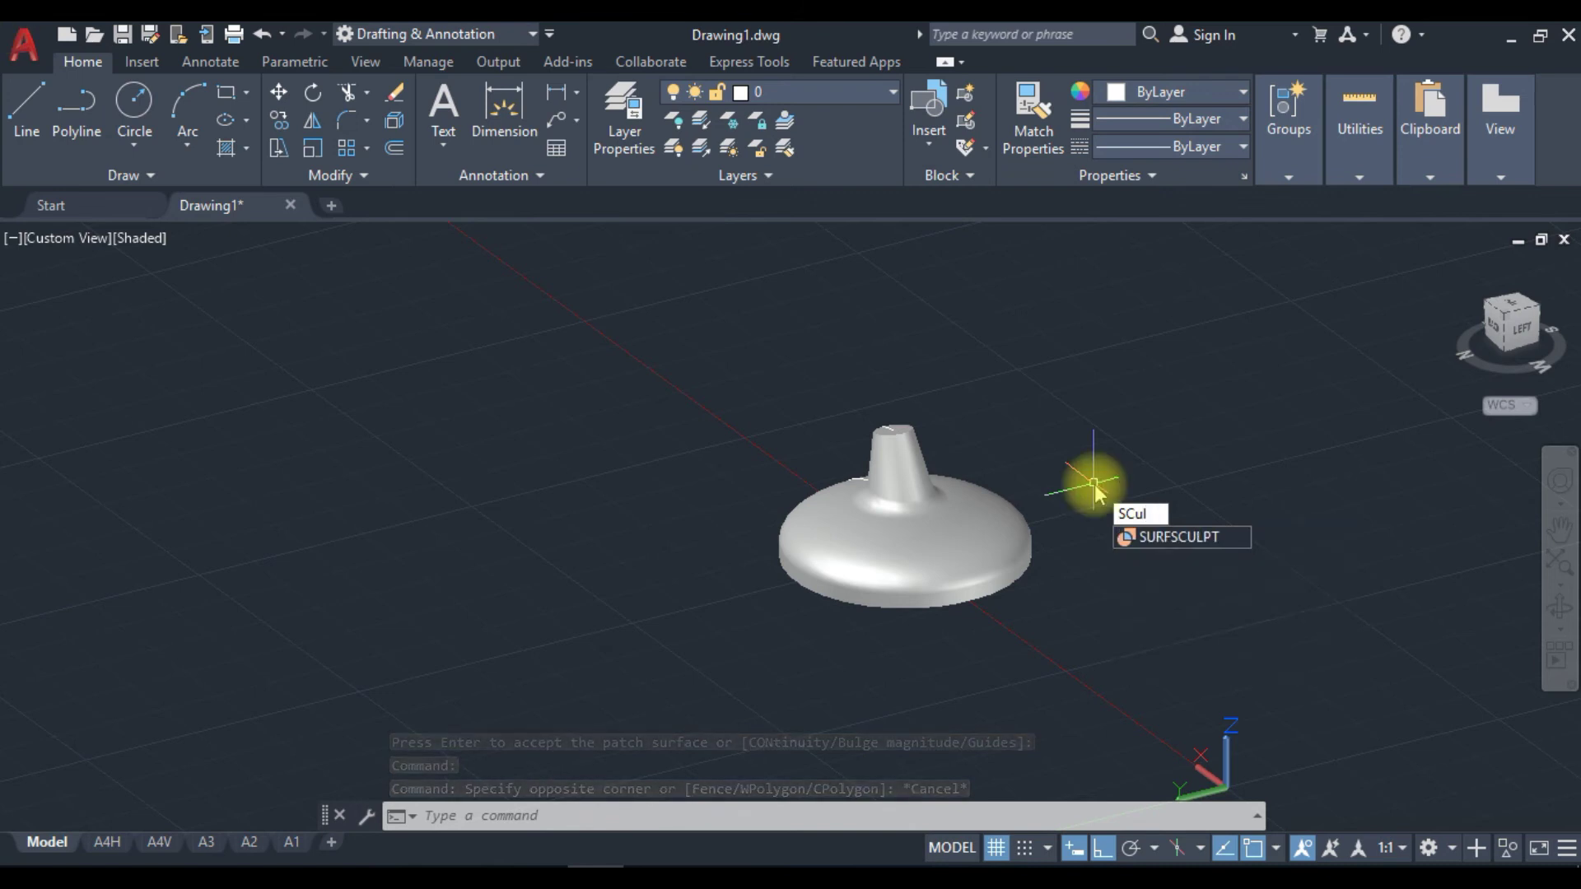
{"action": "left_click", "coordinate": [1161, 538]}
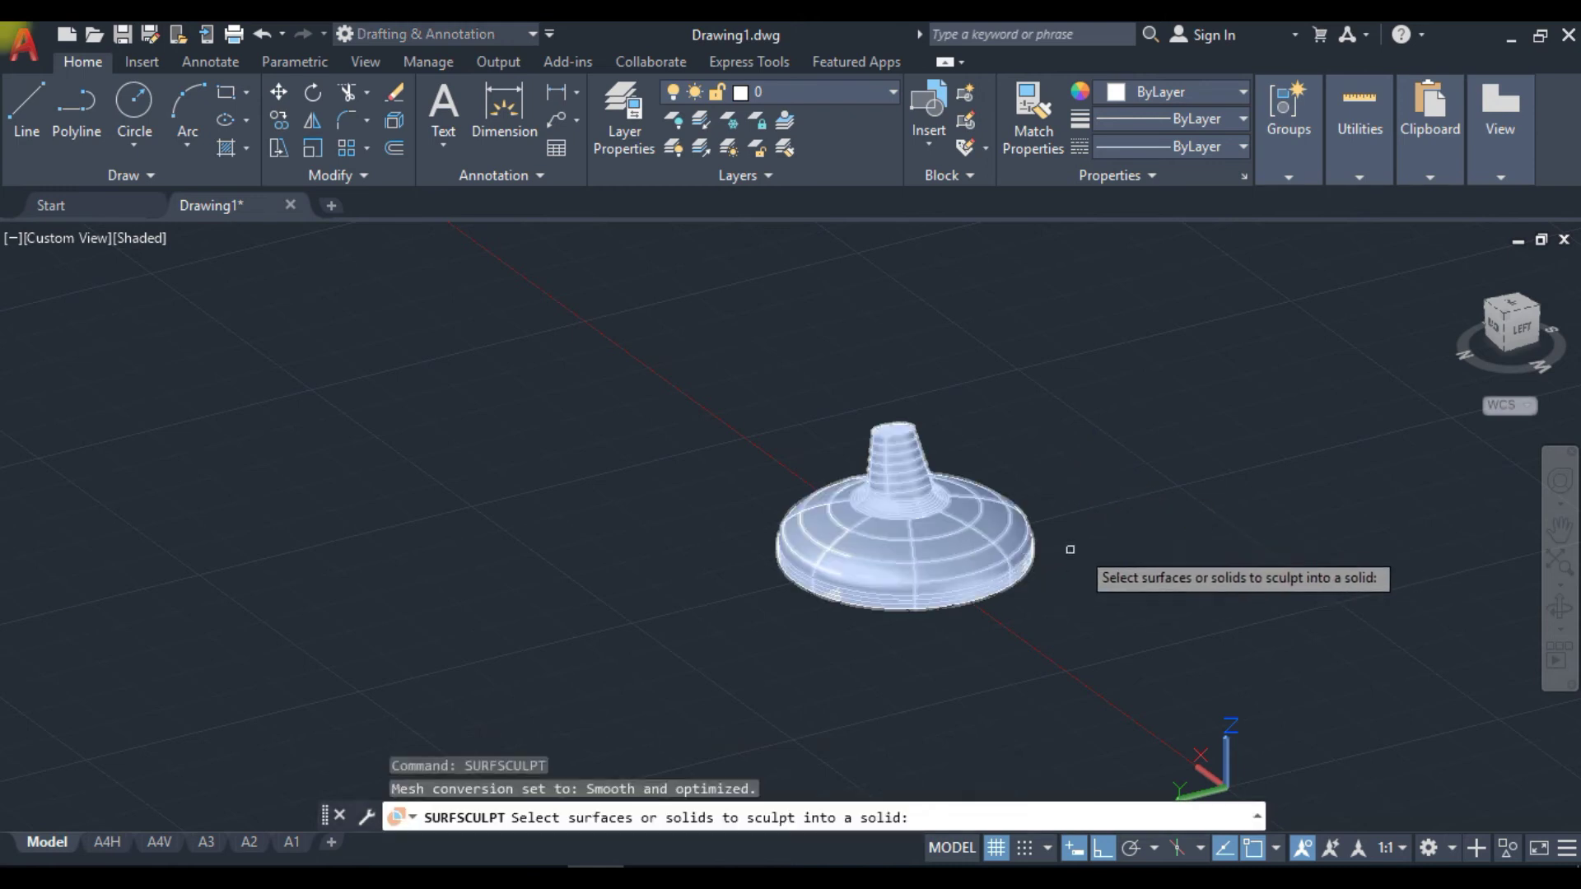
{"action": "middle_click_drag", "start_coordinate": [1095, 536], "coordinate": [1090, 423], "text": "shift"}
{"action": "left_click", "coordinate": [1108, 421]}
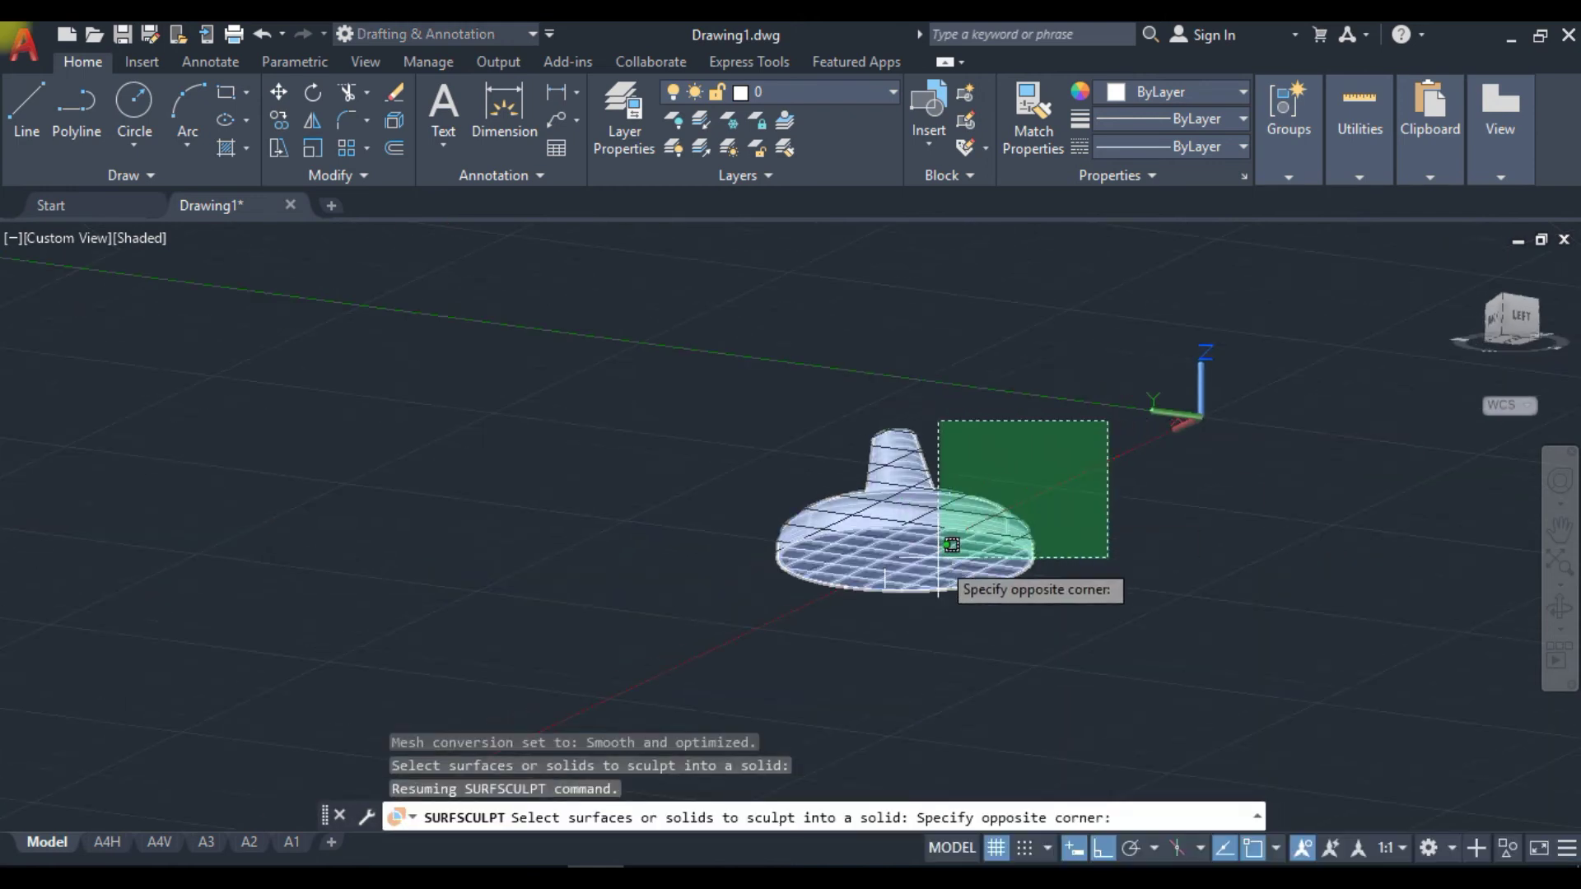
{"action": "left_click", "coordinate": [842, 596]}
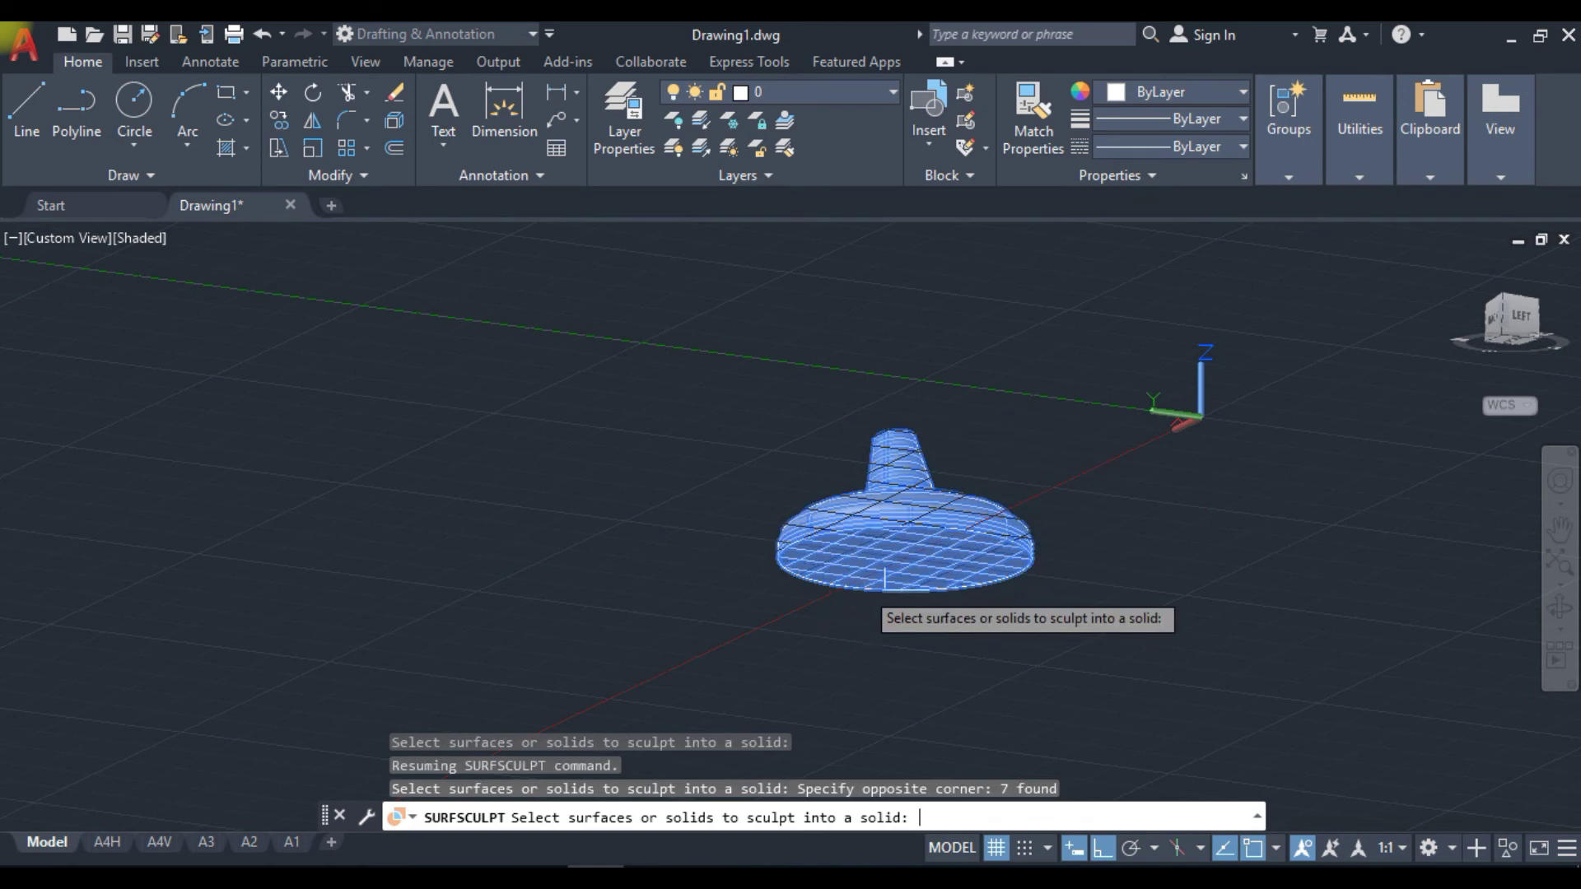
{"action": "key", "text": "Return"}
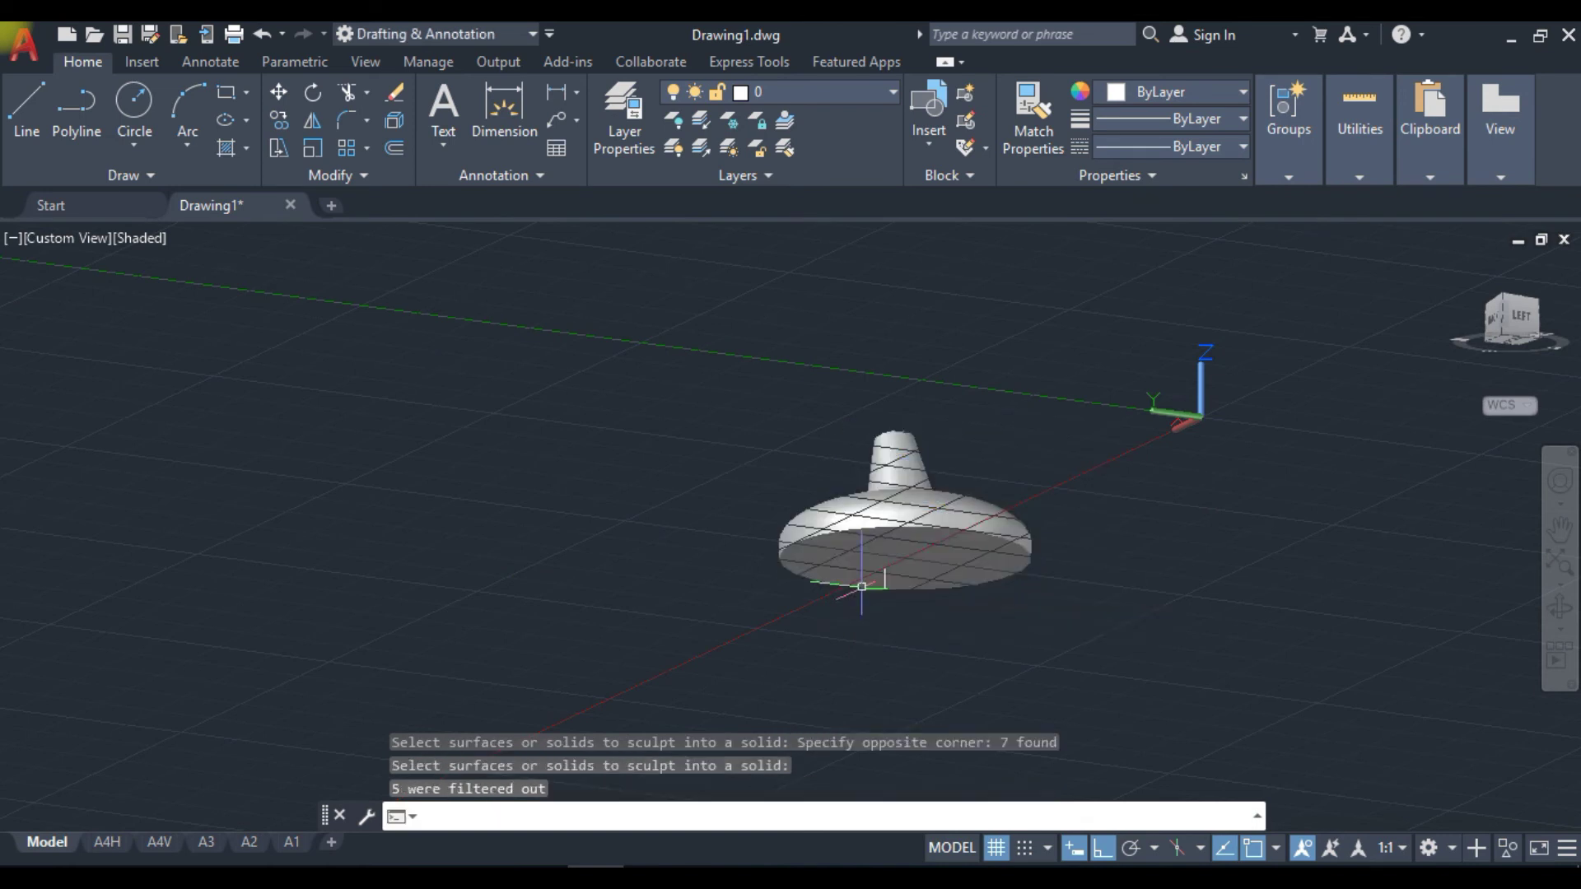
{"action": "middle_click_drag", "start_coordinate": [944, 517], "coordinate": [927, 638], "text": "shift"}
{"action": "left_click", "coordinate": [926, 532]}
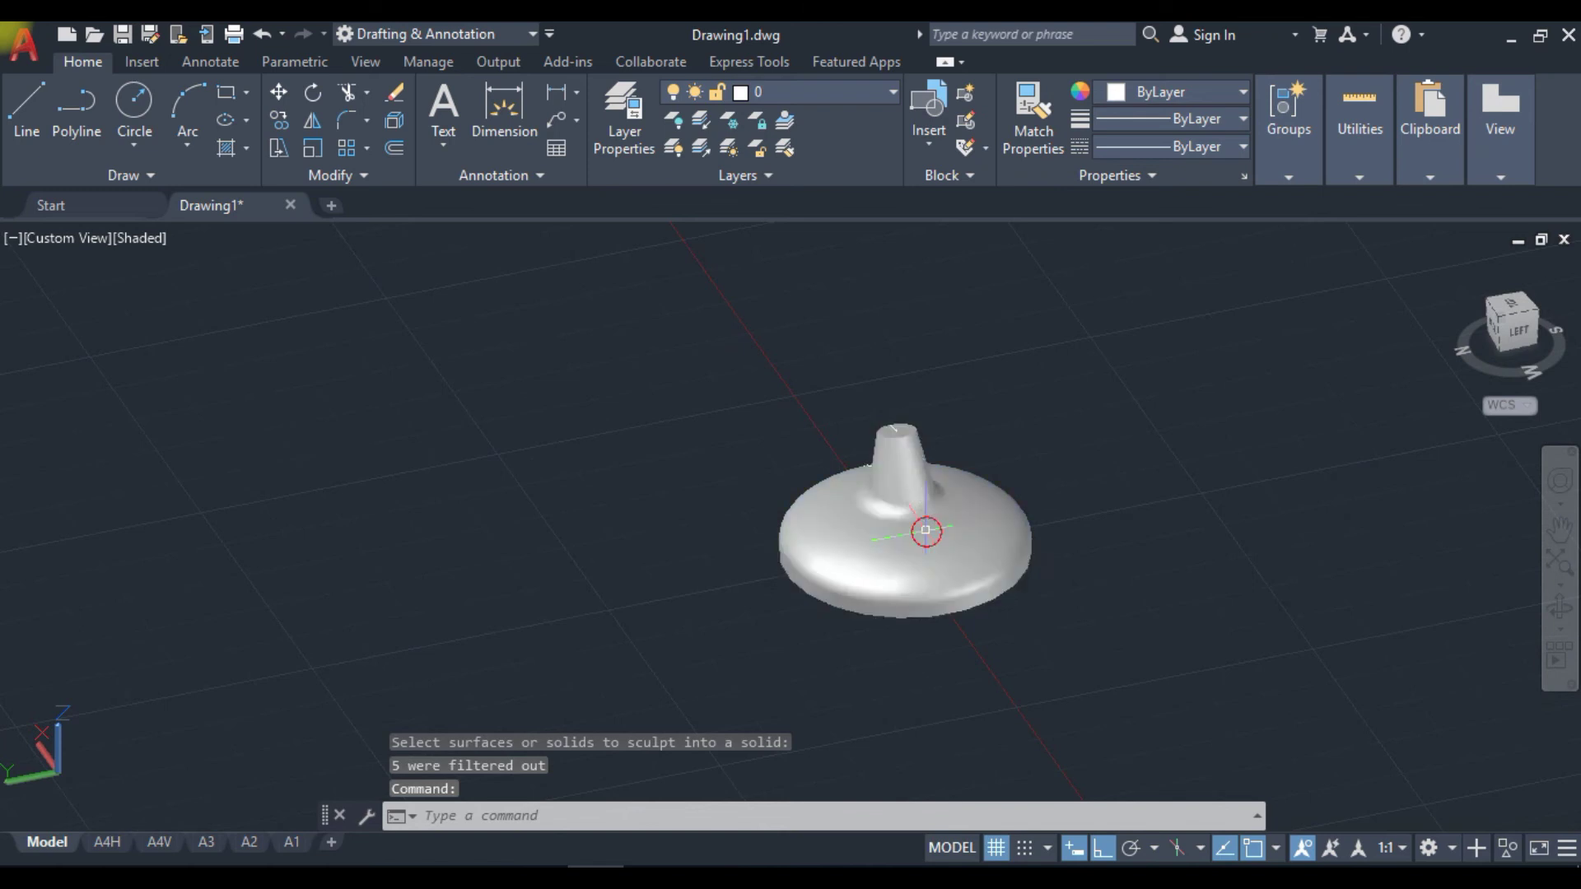
{"action": "middle_click_drag", "start_coordinate": [806, 646], "coordinate": [931, 574], "text": "shift"}
{"action": "scroll", "coordinate": [894, 561], "scroll_direction": "up", "scroll_amount": 3}
{"action": "mouse_move", "coordinate": [893, 653]}
{"action": "middle_mouse_down", "text": "shift"}
{"action": "mouse_move", "coordinate": [903, 557]}
{"action": "mouse_move", "coordinate": [862, 647]}
{"action": "middle_mouse_up", "text": "shift"}
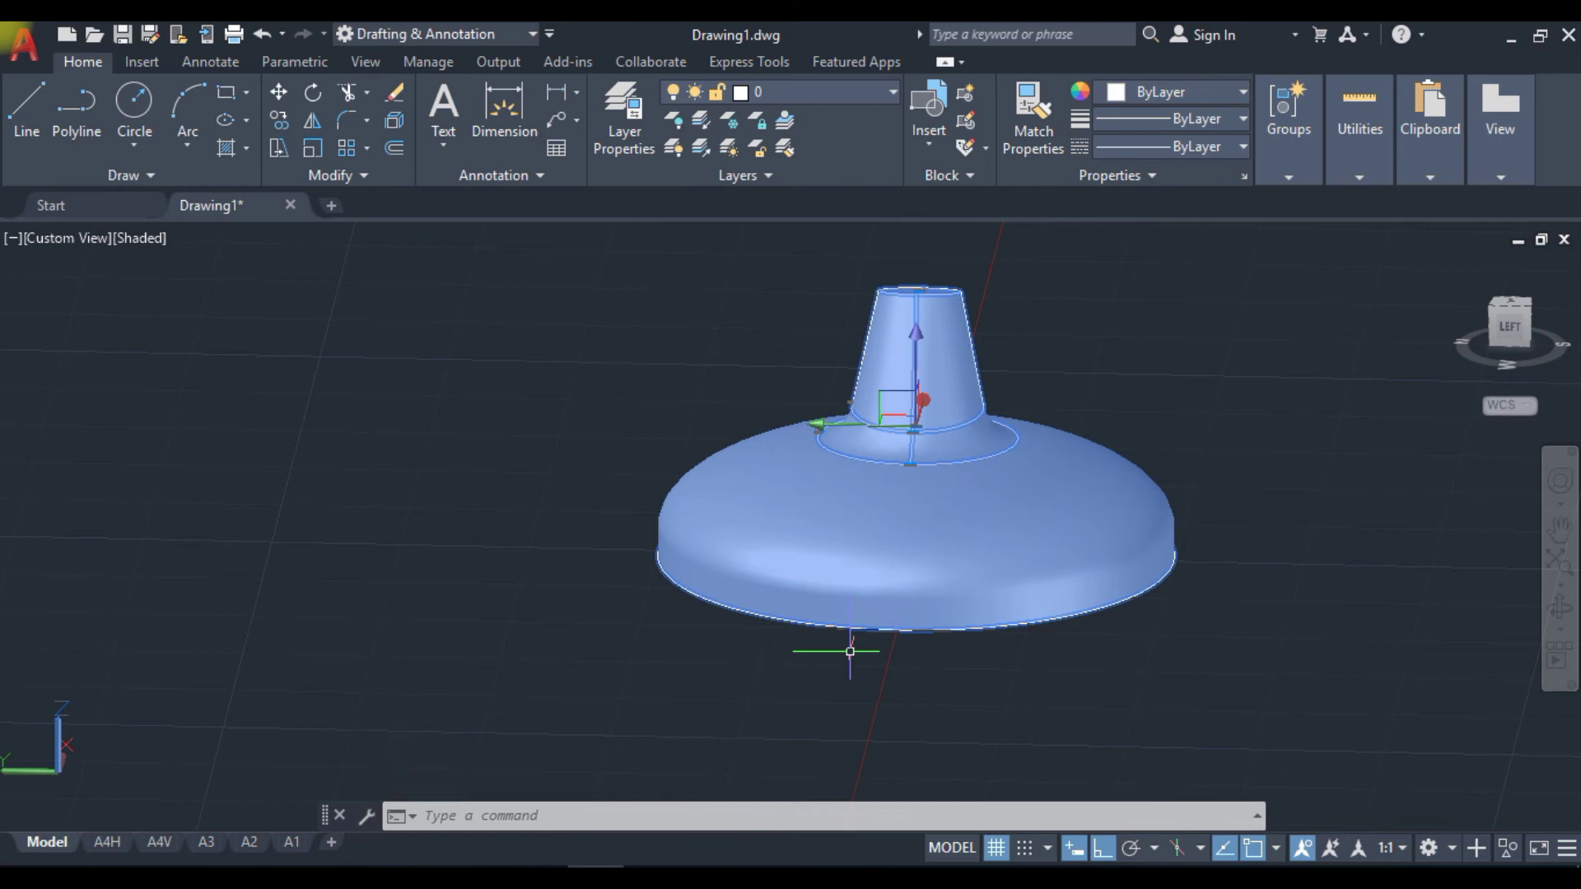
{"action": "type", "text": "E"}
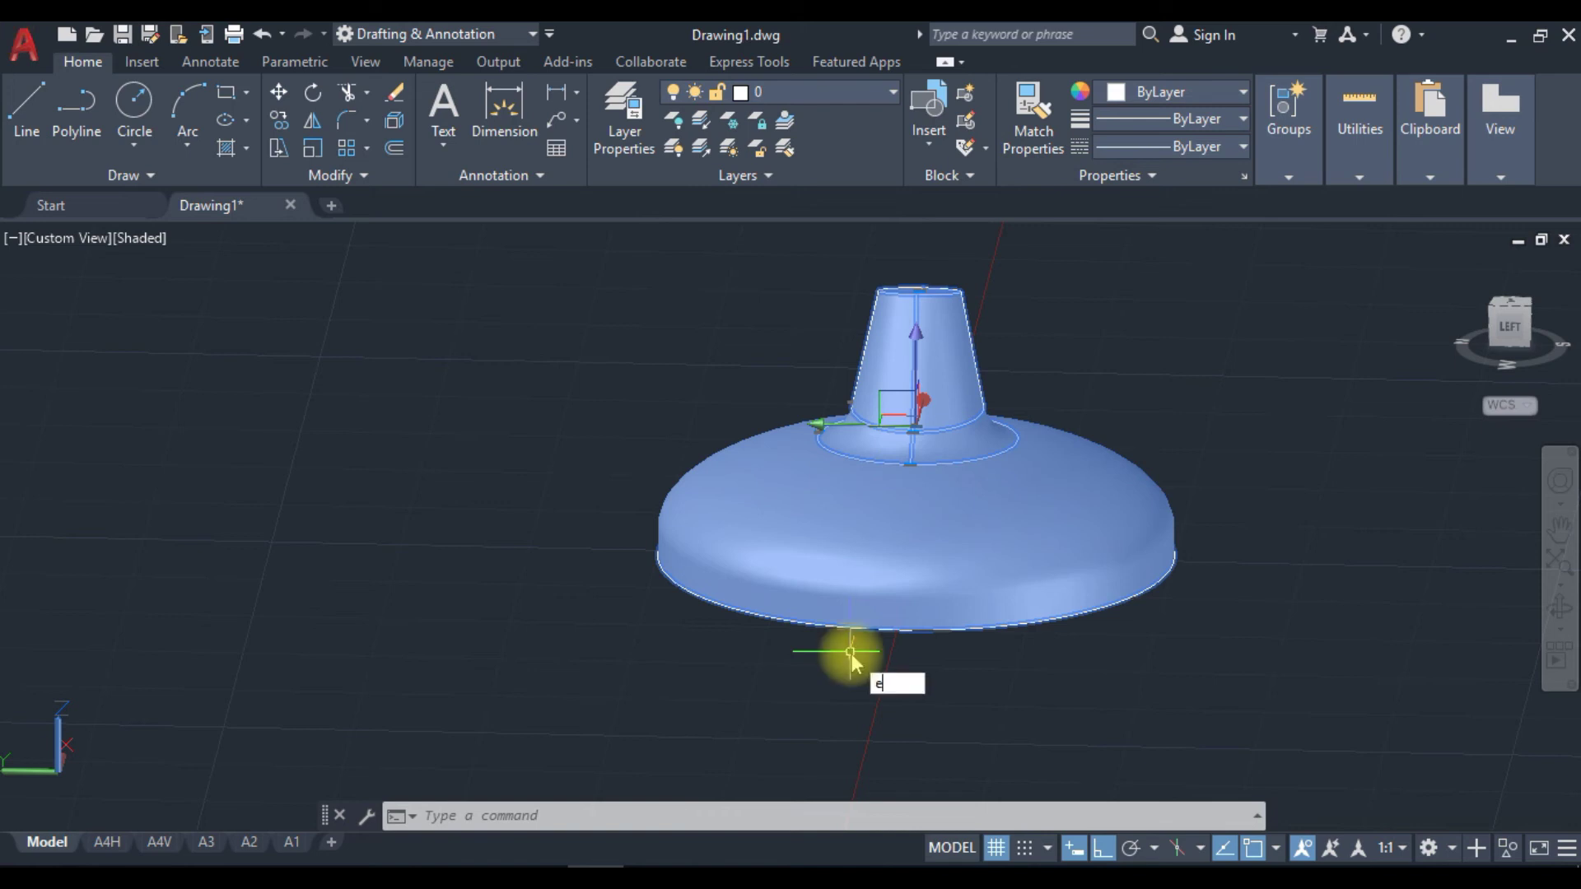
{"action": "type", "text": "DI"}
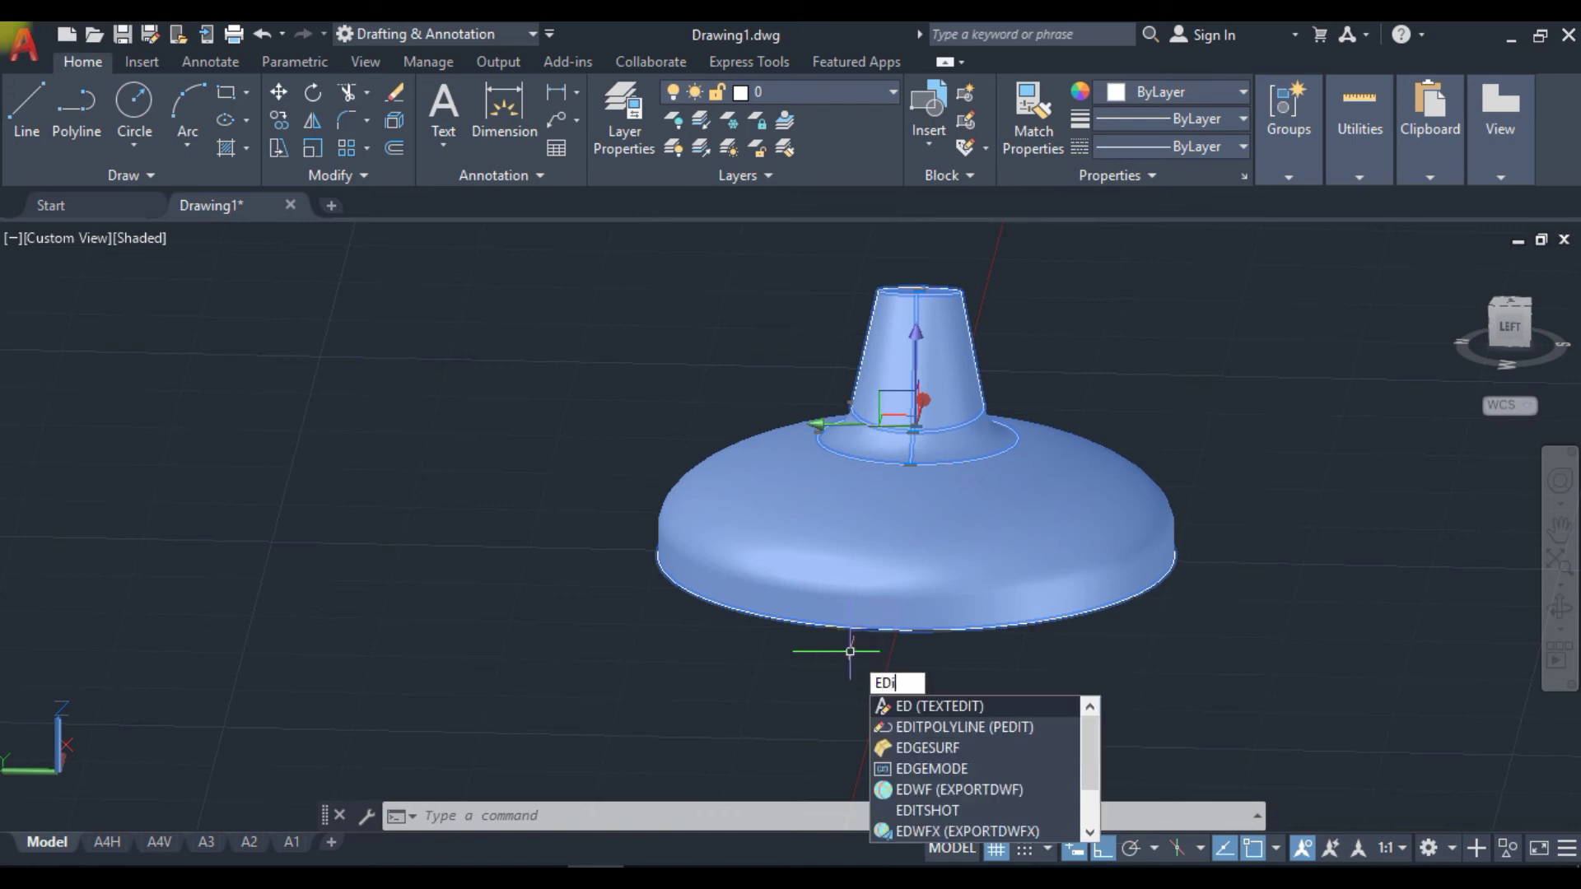
{"action": "key", "text": "BackSpace"}
{"action": "key", "text": "BackSpace"}
{"action": "key", "text": "BackSpace"}
{"action": "key", "text": "BackSpace"}
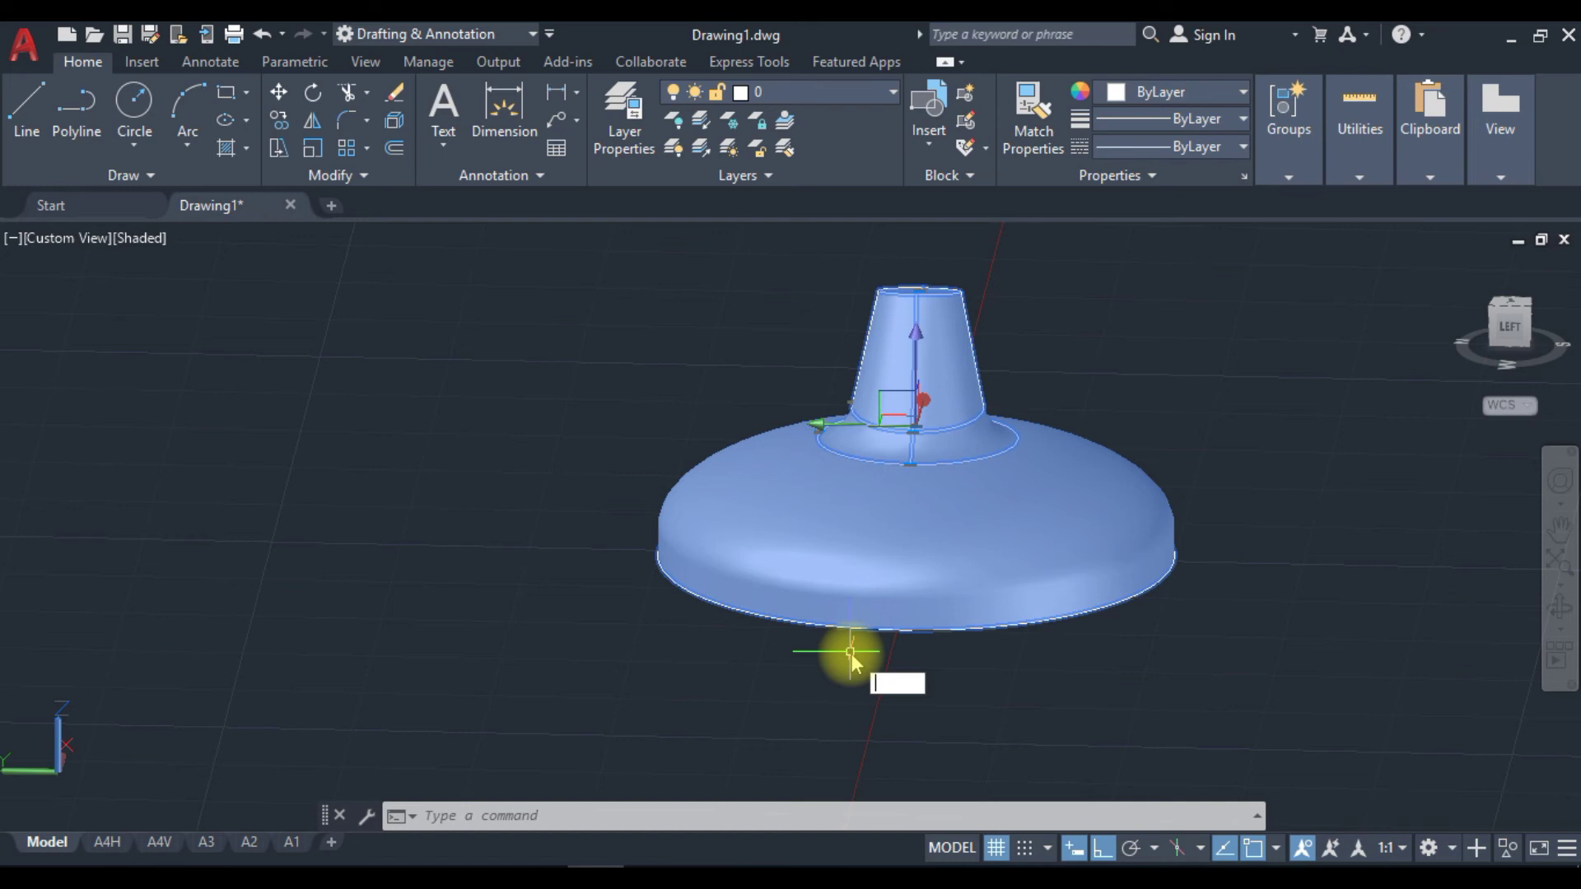
Shell the sculpted solid with SOLIDEDIT, removing only the flat base face and using an offset distance of 1.
{"action": "type", "text": "sol"}
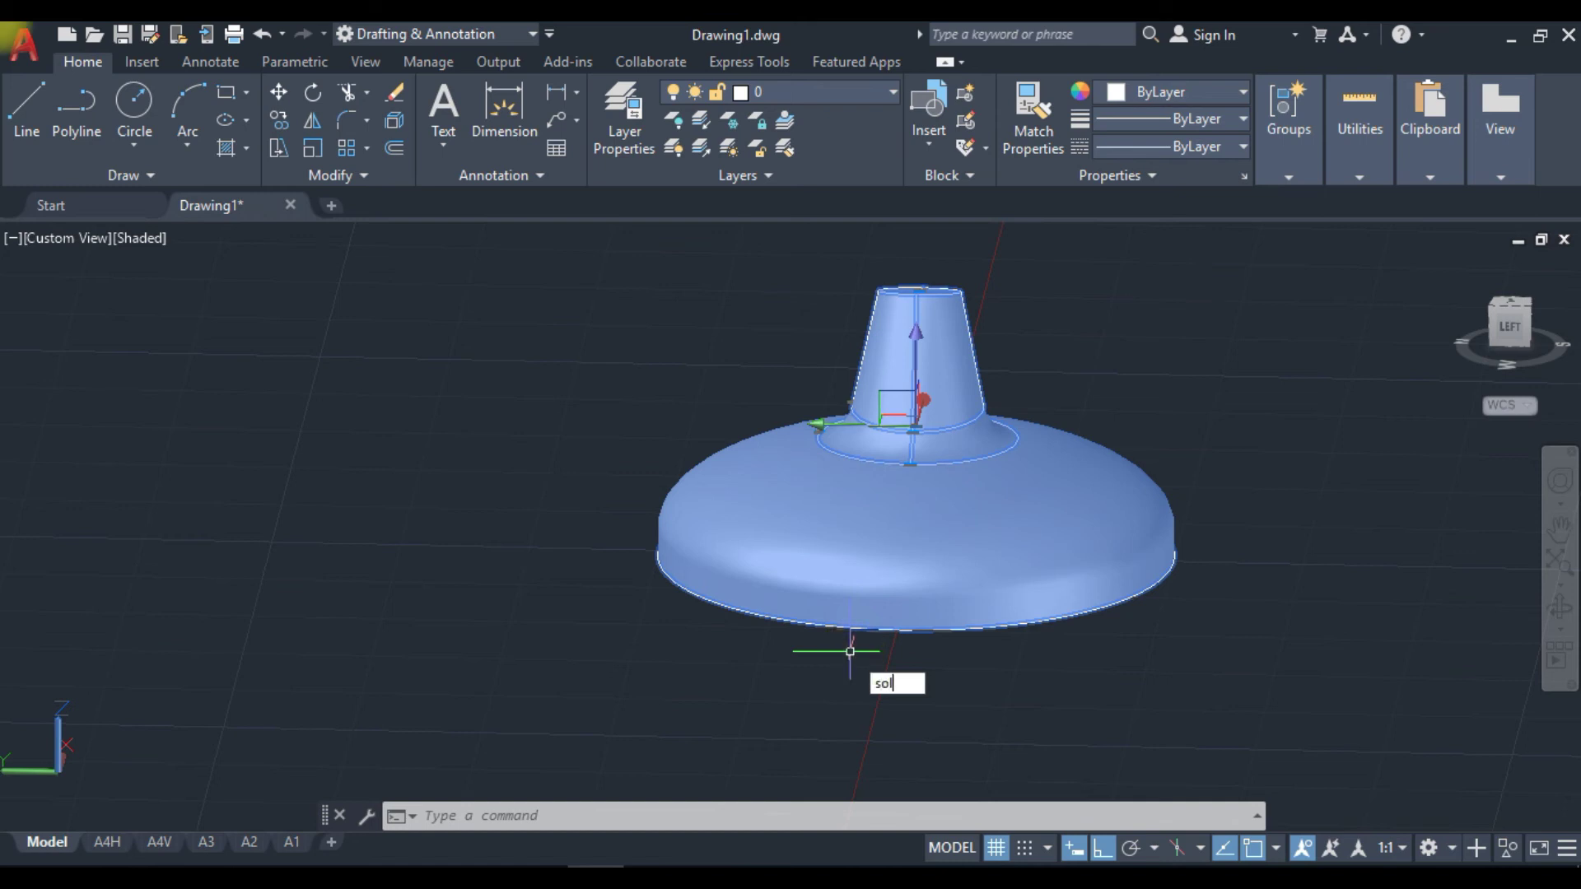
{"action": "type", "text": "id"}
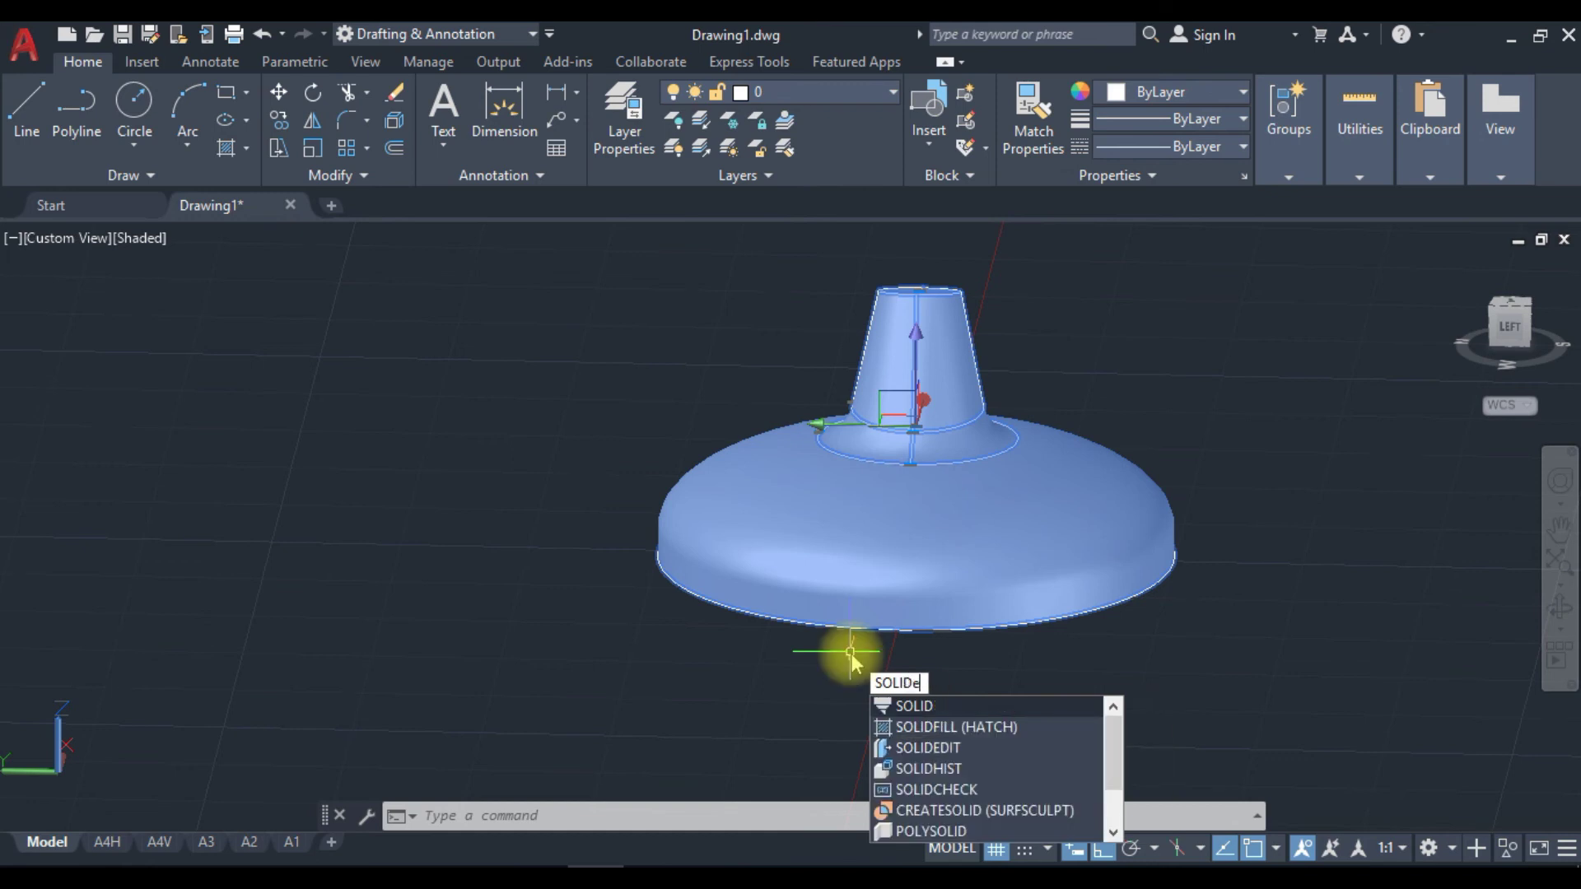
{"action": "type", "text": "e"}
{"action": "key", "text": "Return"}
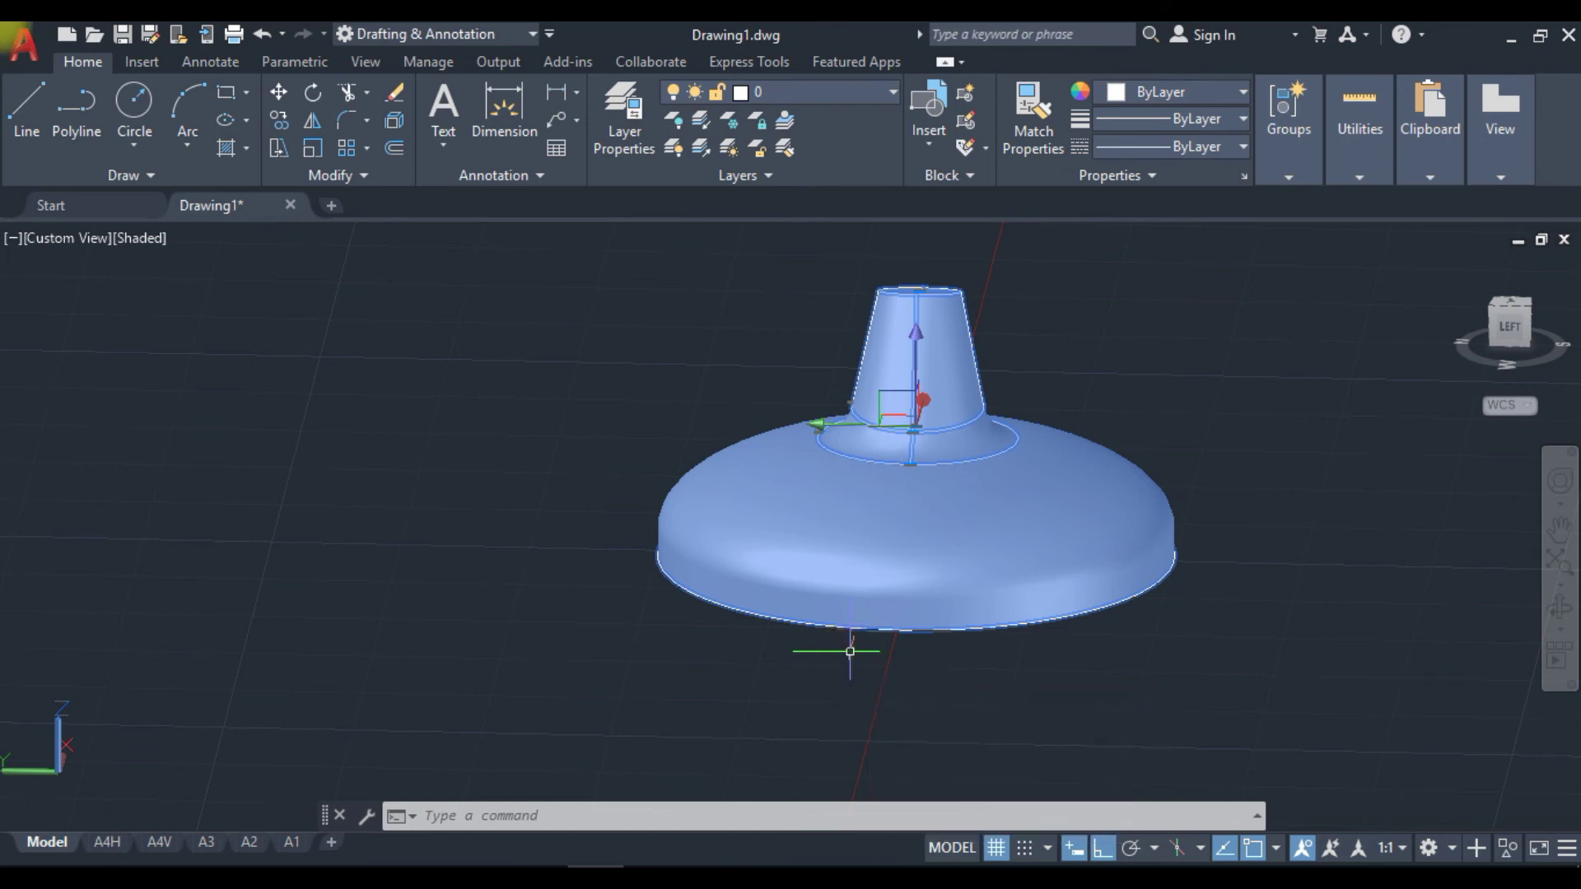
{"action": "left_click", "coordinate": [879, 773]}
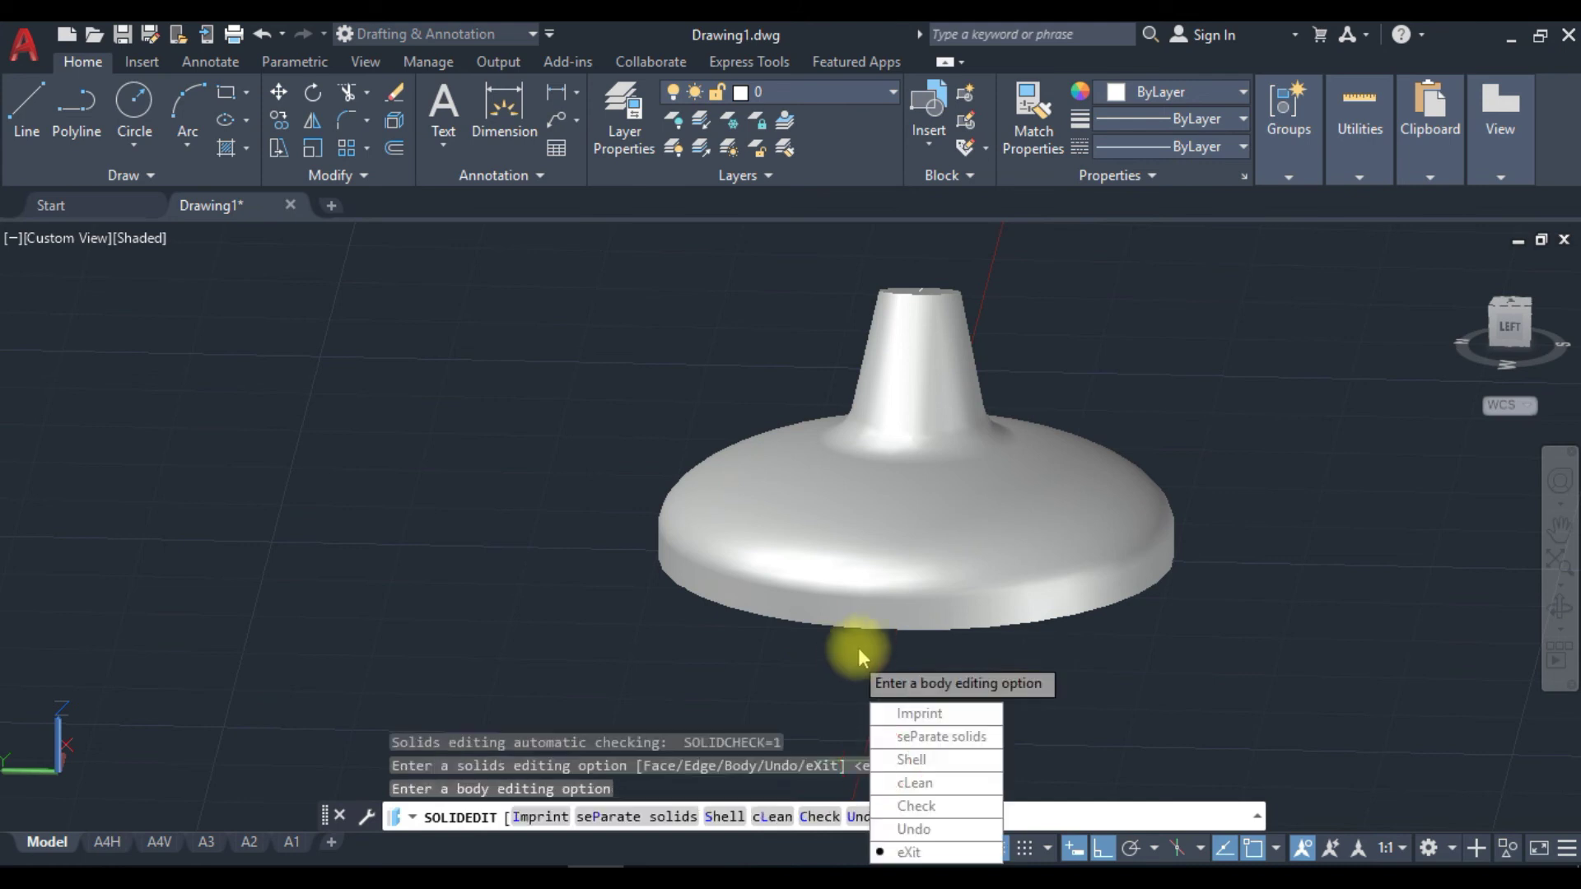
{"action": "left_click", "coordinate": [912, 757]}
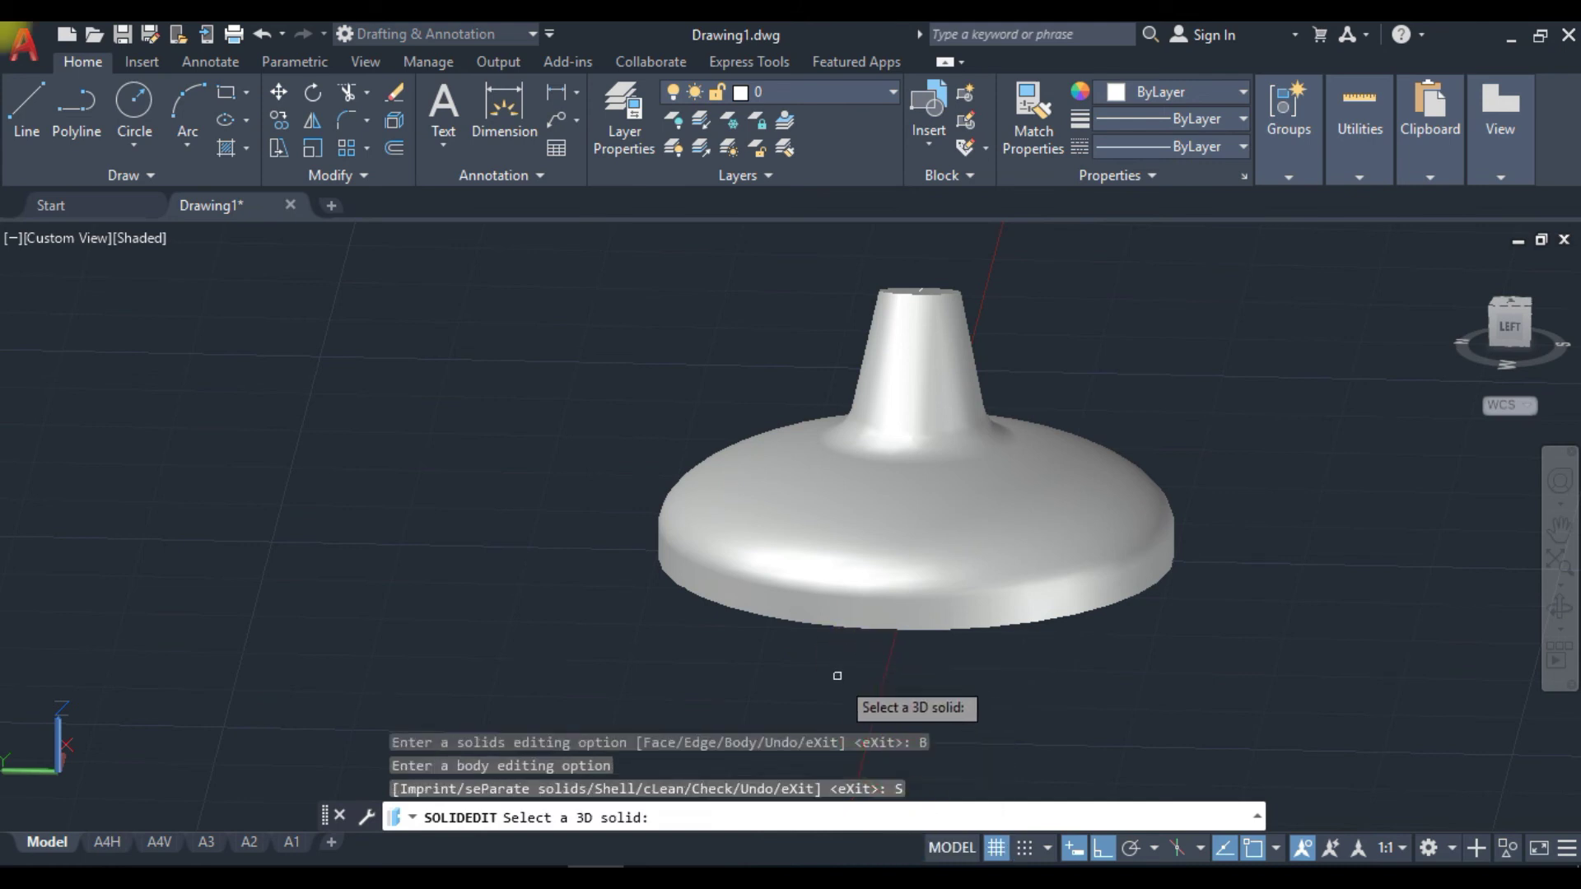
{"action": "left_click", "coordinate": [960, 568]}
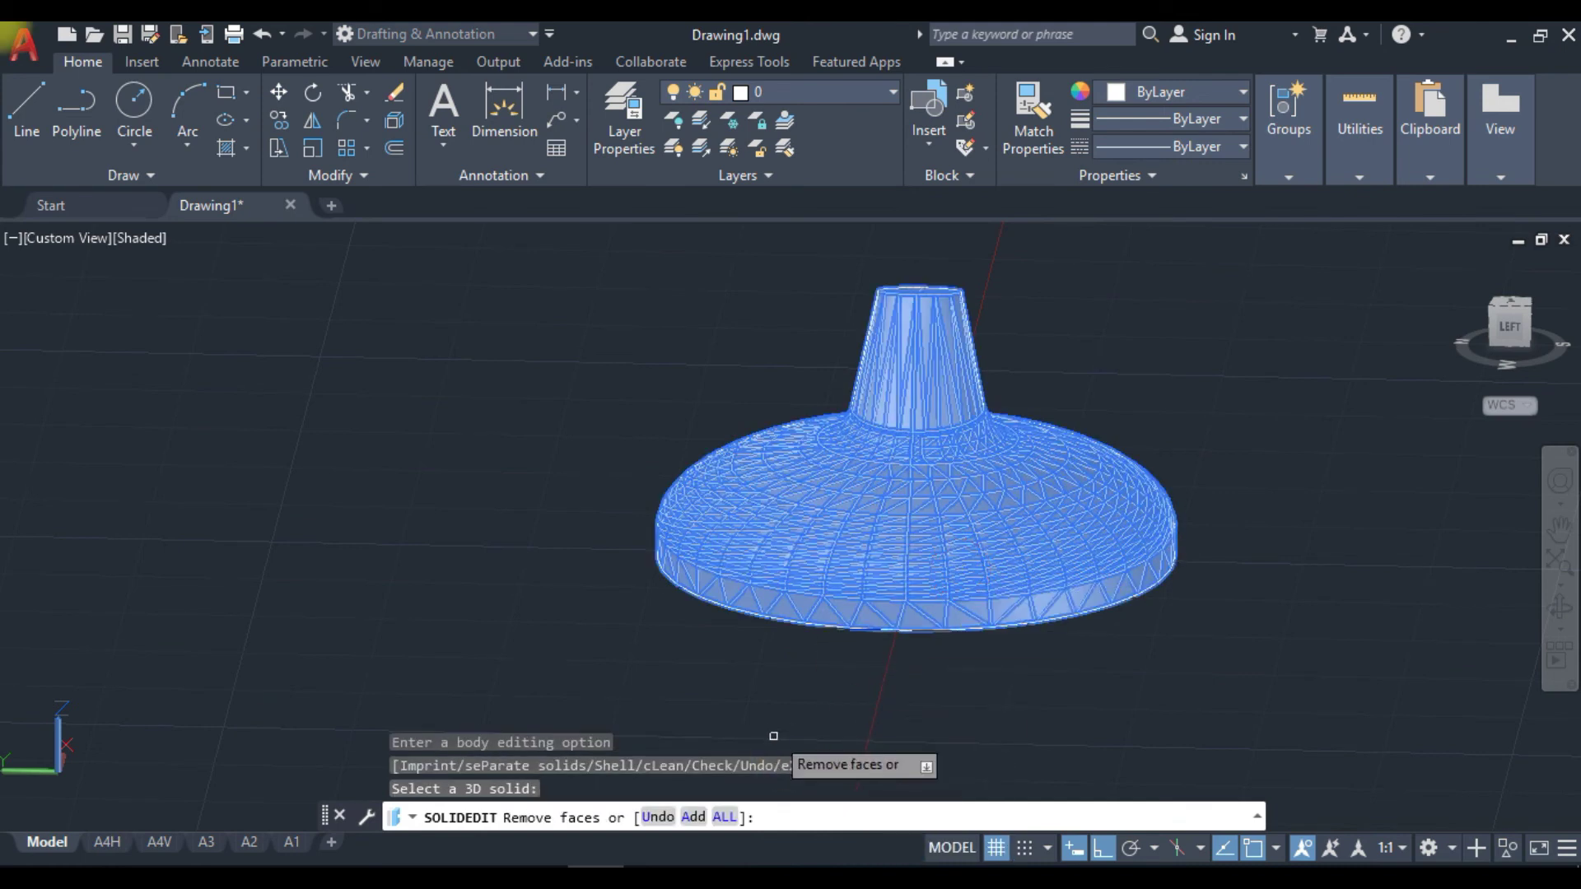
{"action": "middle_click_drag", "start_coordinate": [778, 700], "coordinate": [920, 550], "text": "shift"}
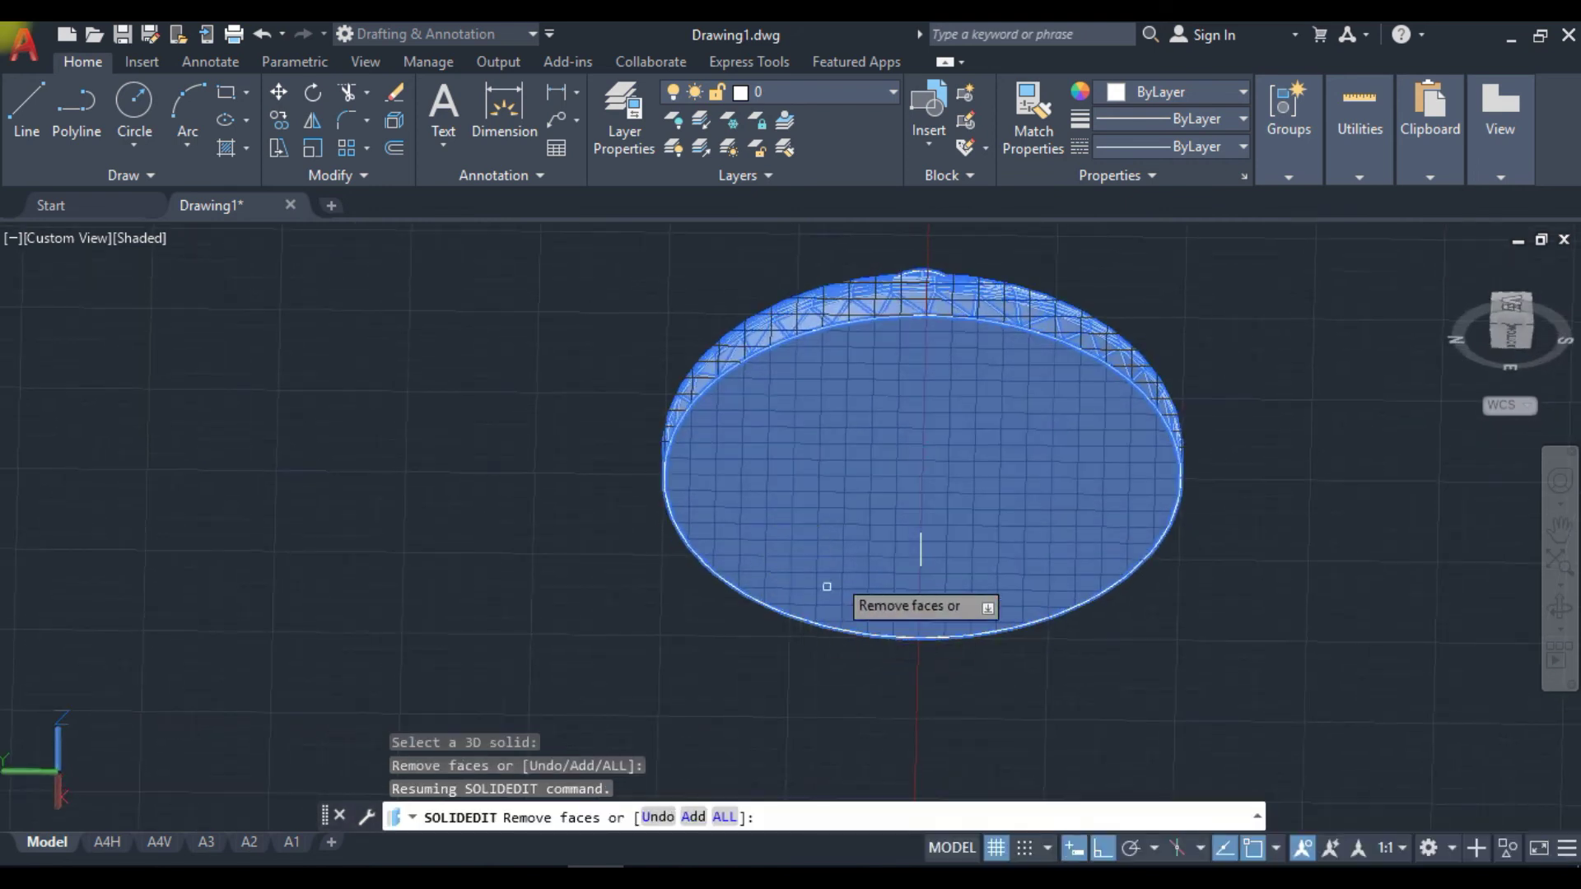
{"action": "left_click", "coordinate": [905, 453]}
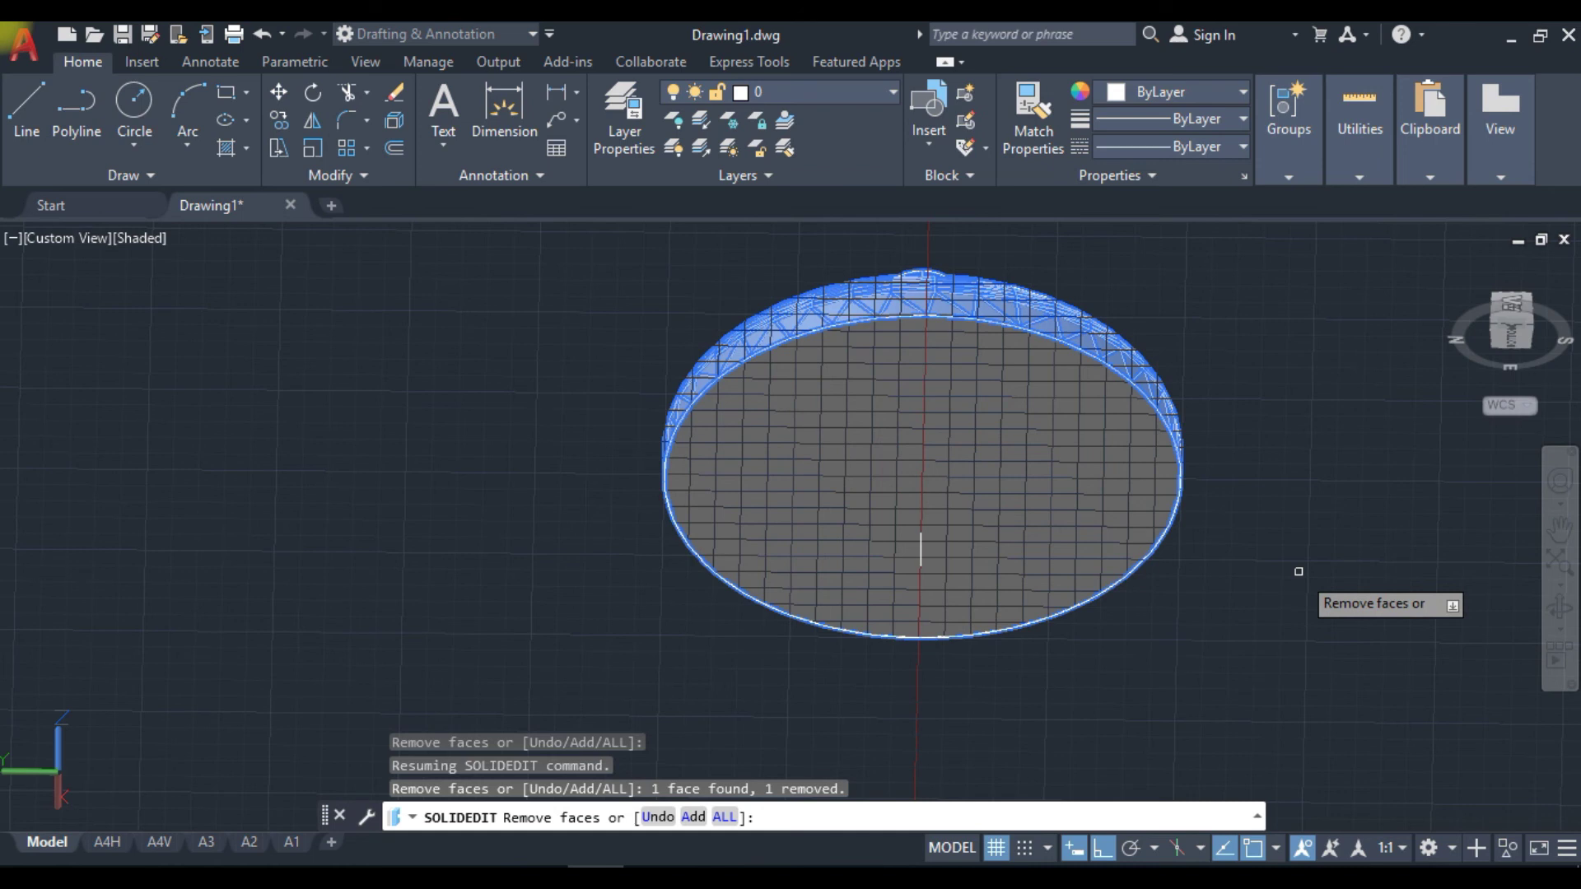
{"action": "key", "text": "Return"}
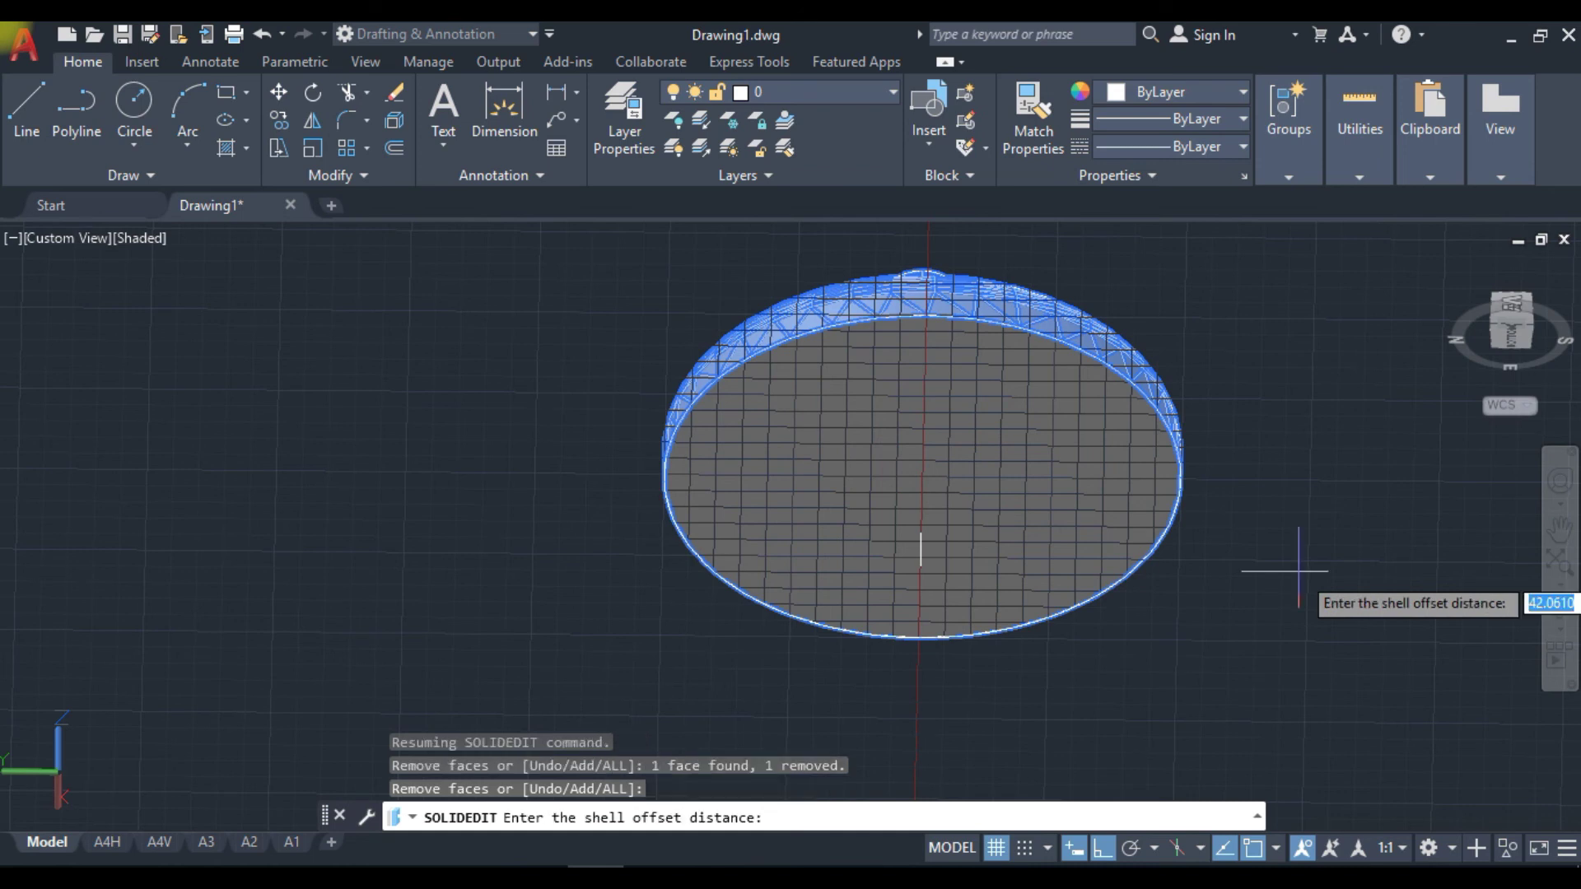
{"action": "type", "text": "1"}
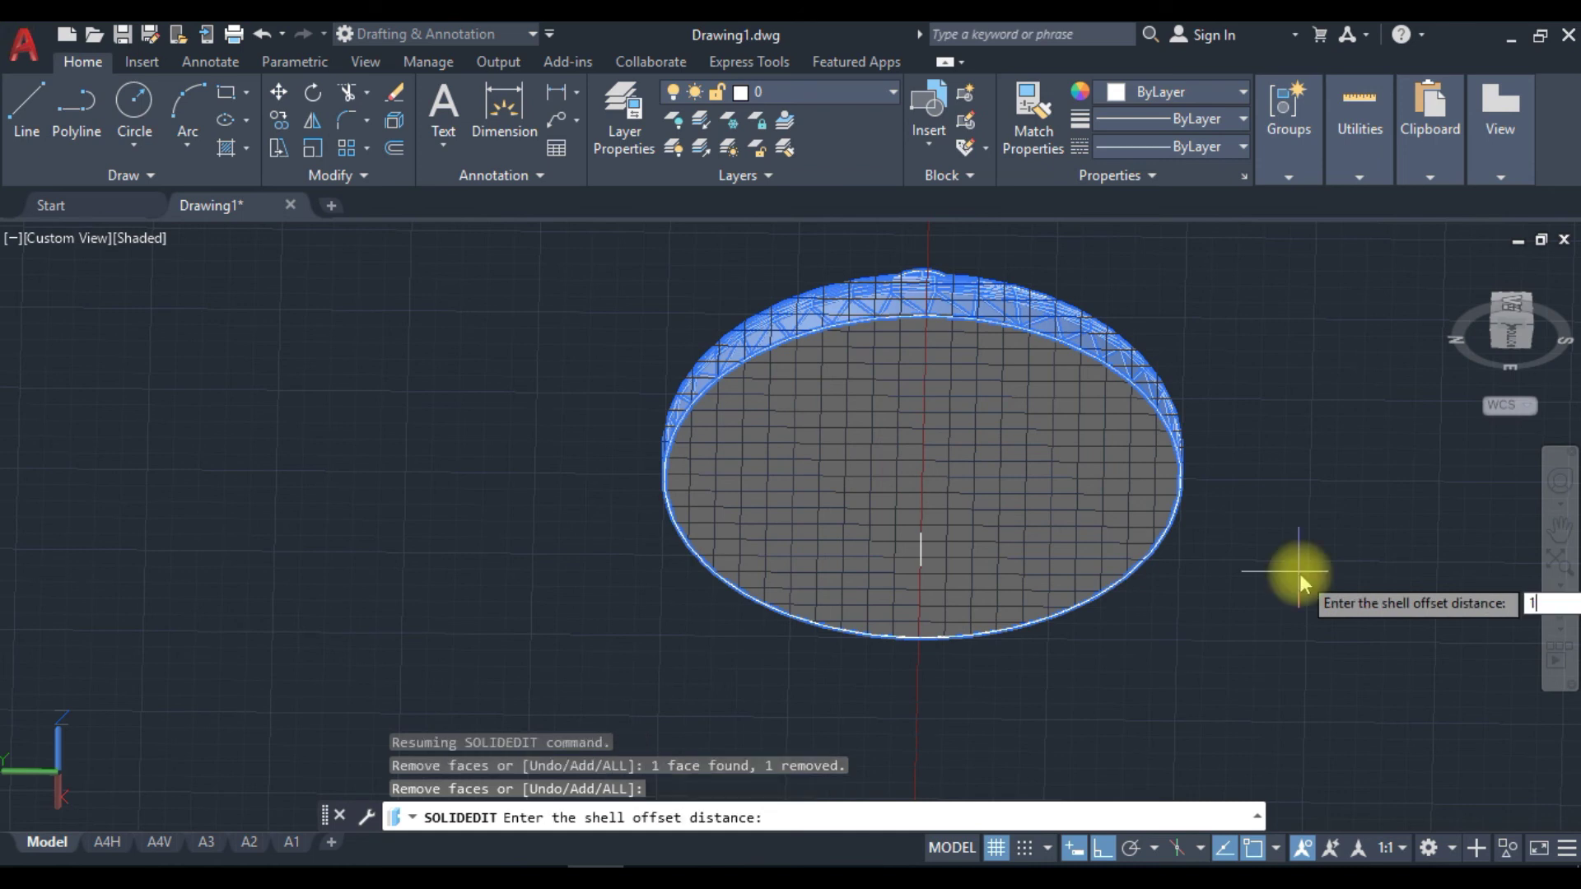
{"action": "key", "text": "Return"}
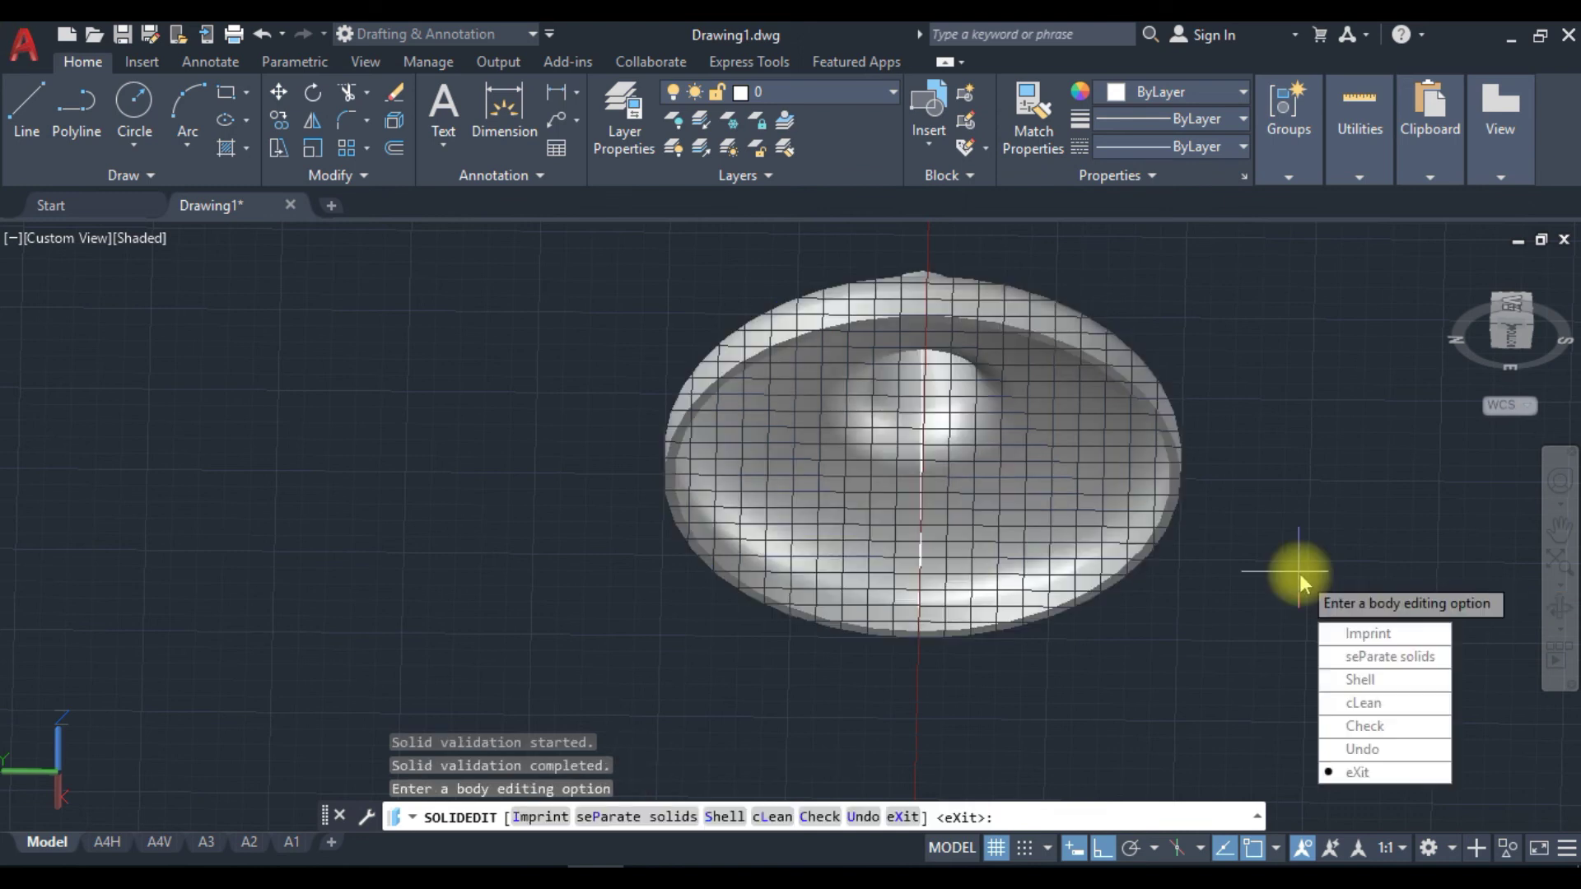
{"action": "key", "text": "Return"}
{"action": "key", "text": "Return"}
Undo the shell operation on the sculpted solid.
{"action": "middle_click_drag", "start_coordinate": [1151, 592], "coordinate": [930, 694], "text": "shift"}
{"action": "key", "text": "ctrl+z"}
{"action": "key", "text": "ctrl+z"}
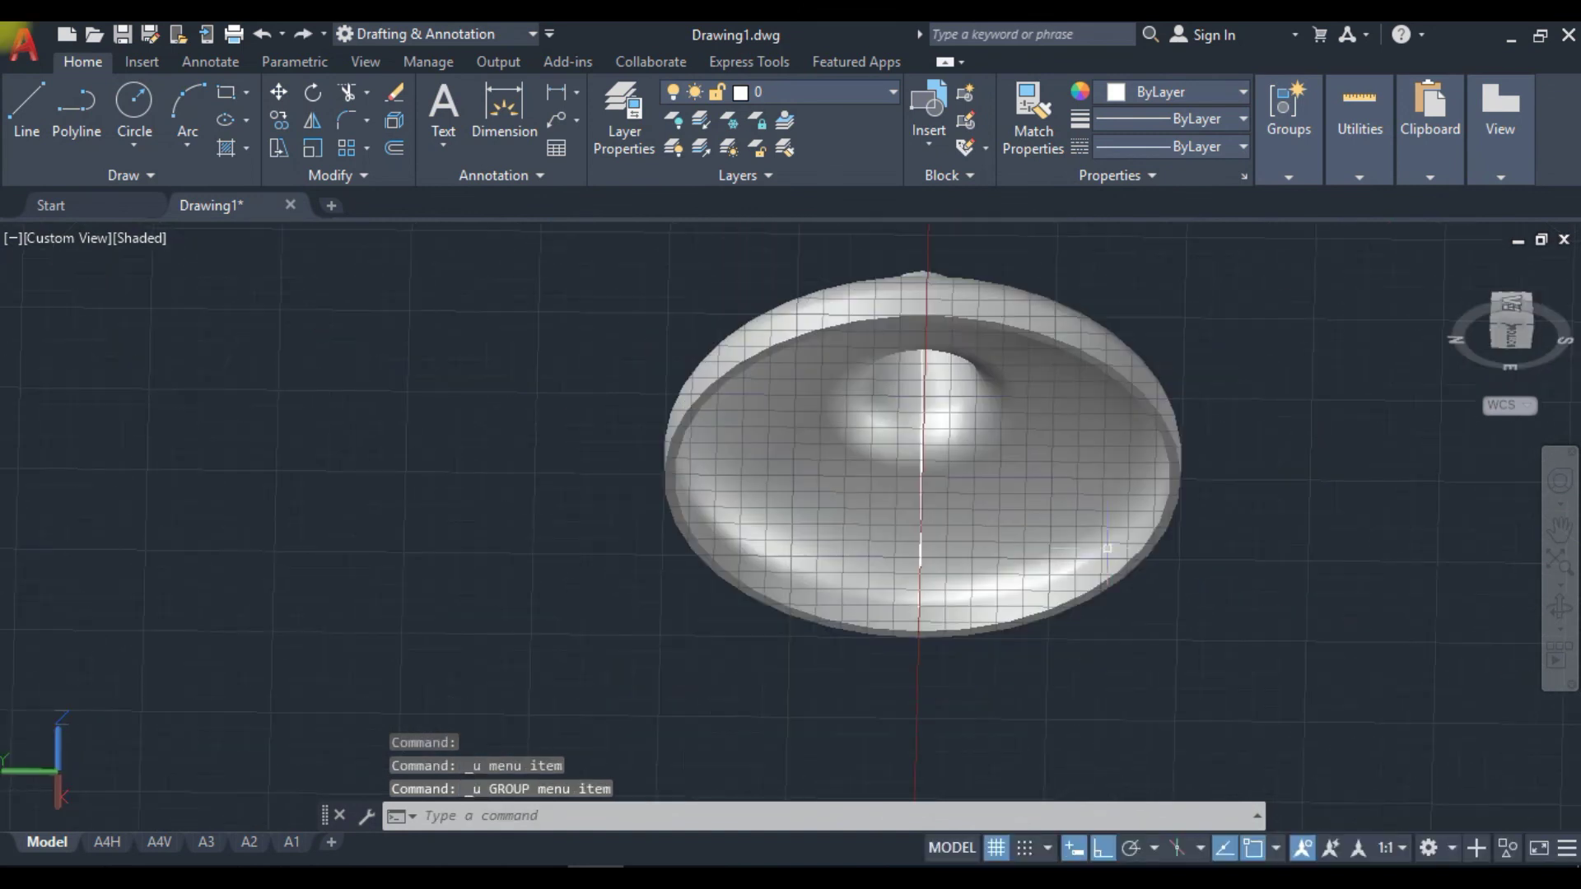
{"action": "key", "text": "ctrl+z"}
Shell the sculpted solid with SOLIDEDIT, removing both the flat base face and the neck's top face, using an offset distance of 1.
{"action": "middle_click_drag", "start_coordinate": [1109, 527], "coordinate": [1041, 674], "text": "shift"}
{"action": "scroll", "coordinate": [945, 378], "scroll_direction": "down", "scroll_amount": 4}
{"action": "scroll", "coordinate": [914, 412], "scroll_direction": "up", "scroll_amount": 3}
{"action": "scroll", "coordinate": [947, 387], "scroll_direction": "up", "scroll_amount": 2}
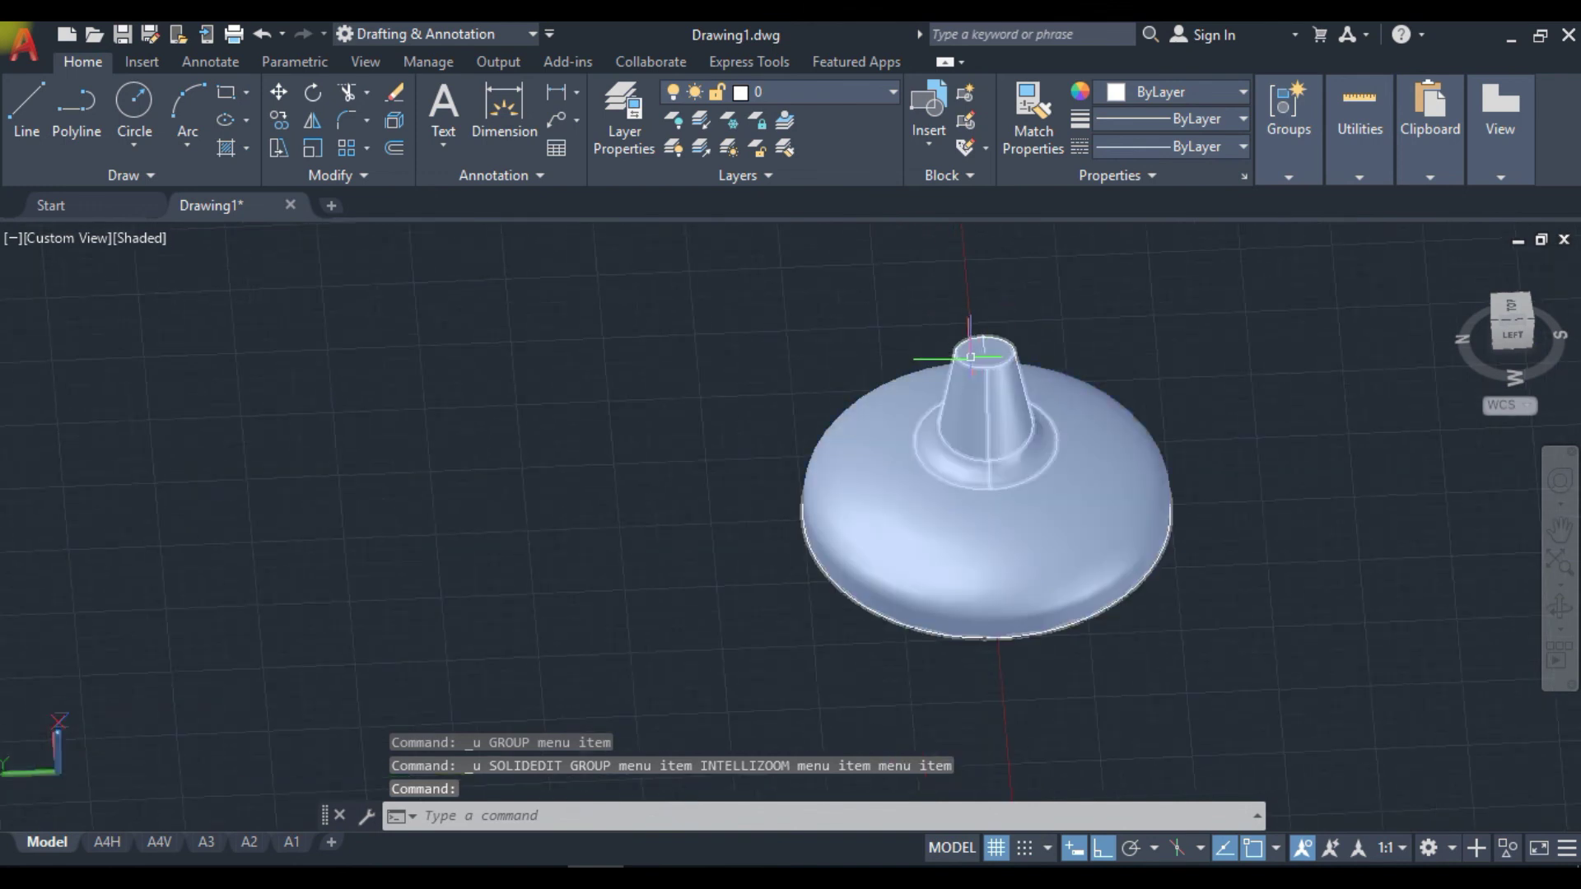
{"action": "middle_click_drag", "start_coordinate": [992, 565], "coordinate": [1062, 367], "text": "shift"}
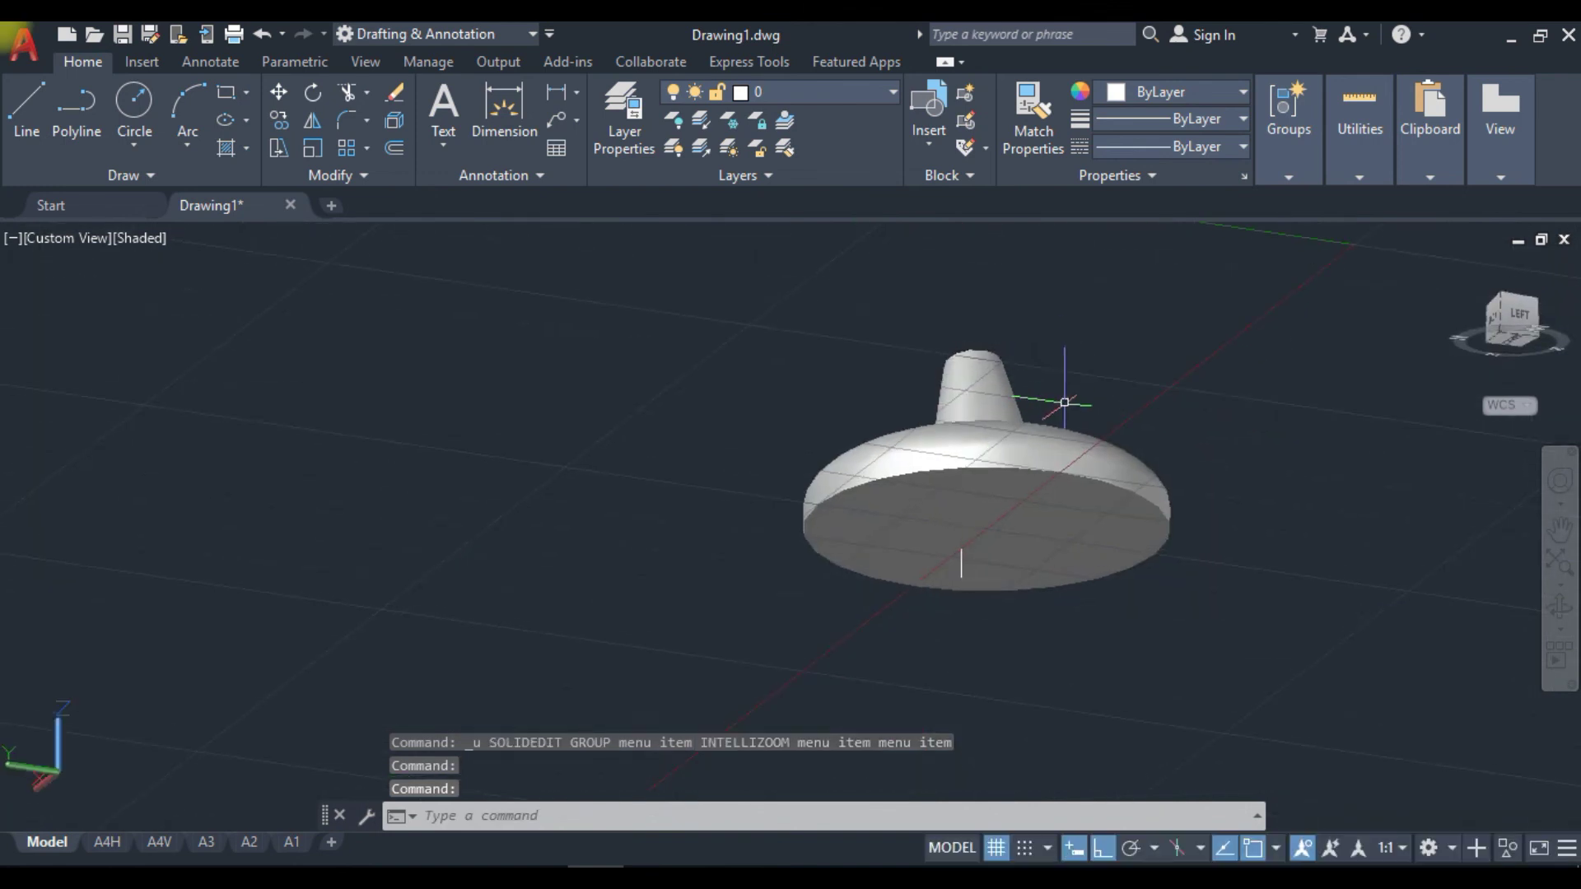
{"action": "type", "text": "SOLIDEDIT"}
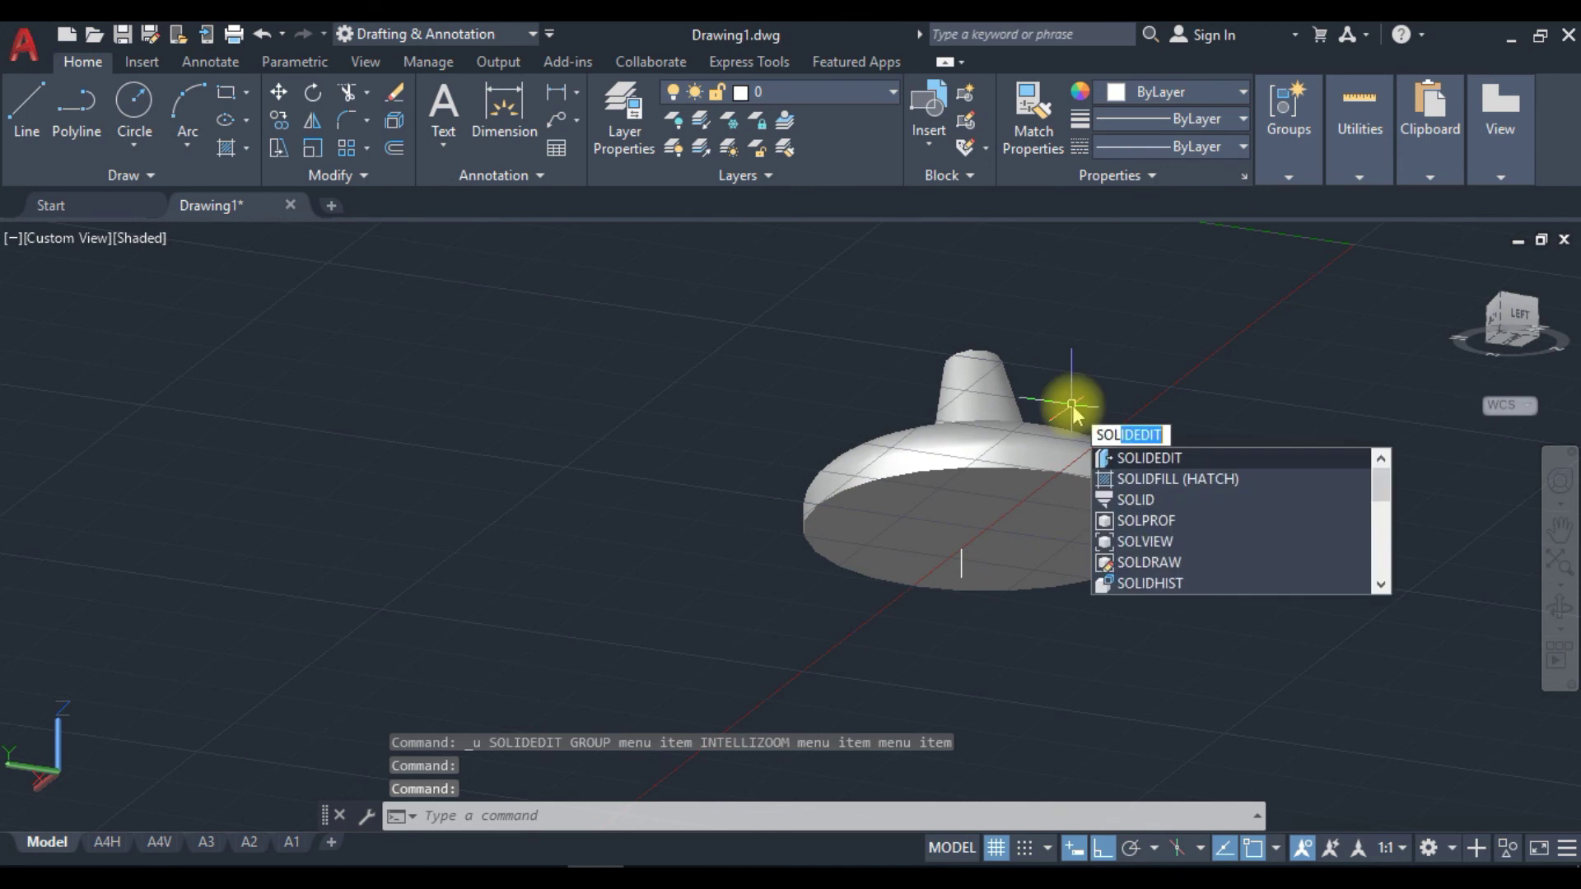
{"action": "key", "text": "Return"}
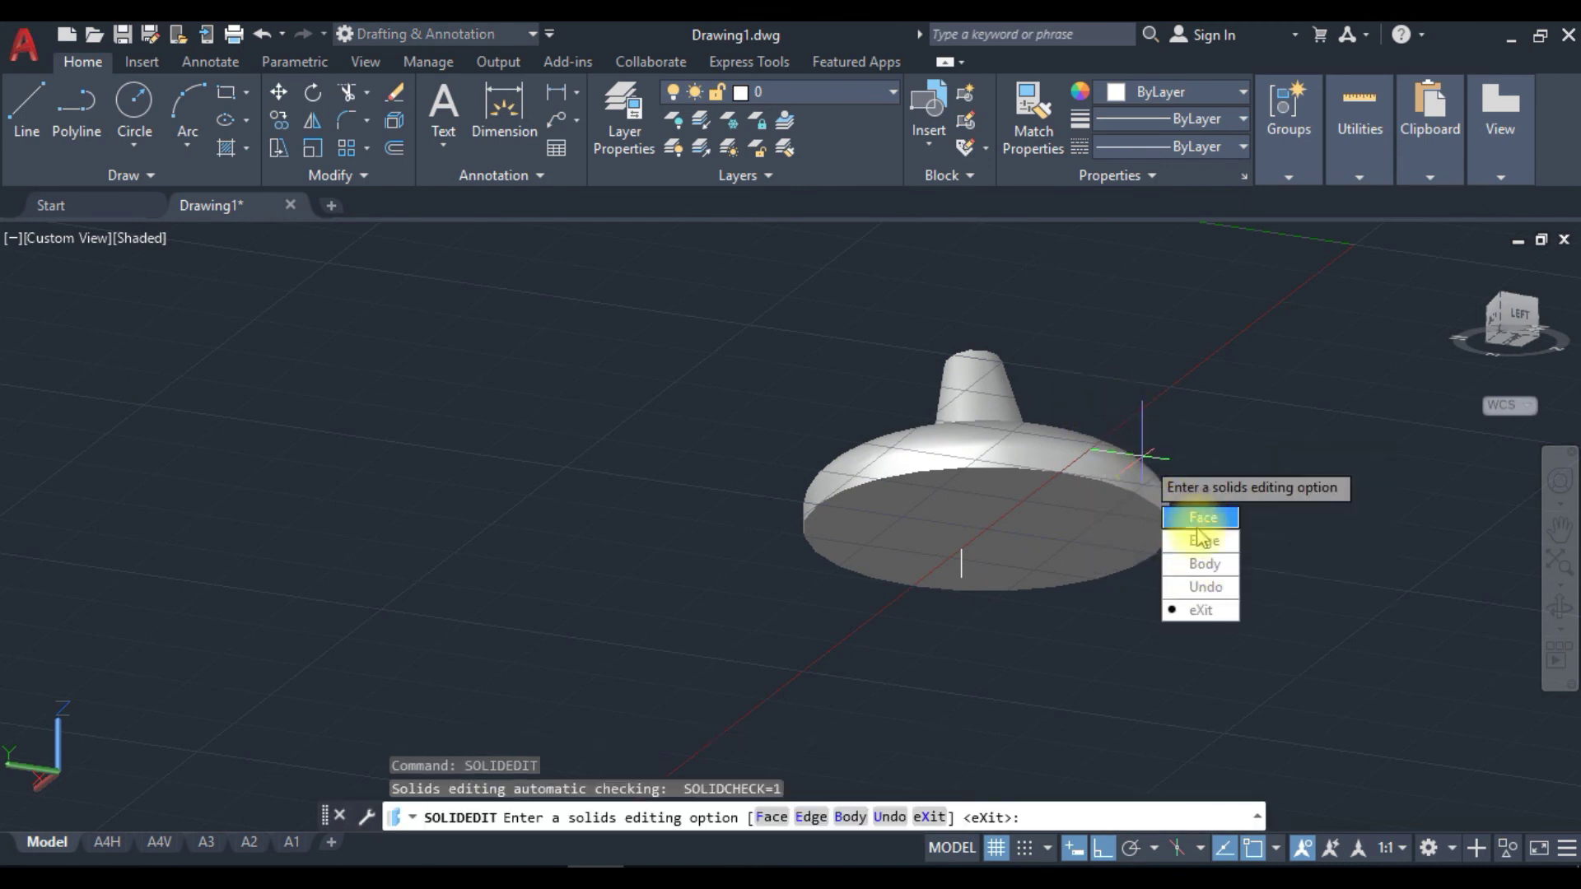
{"action": "left_click", "coordinate": [1198, 566]}
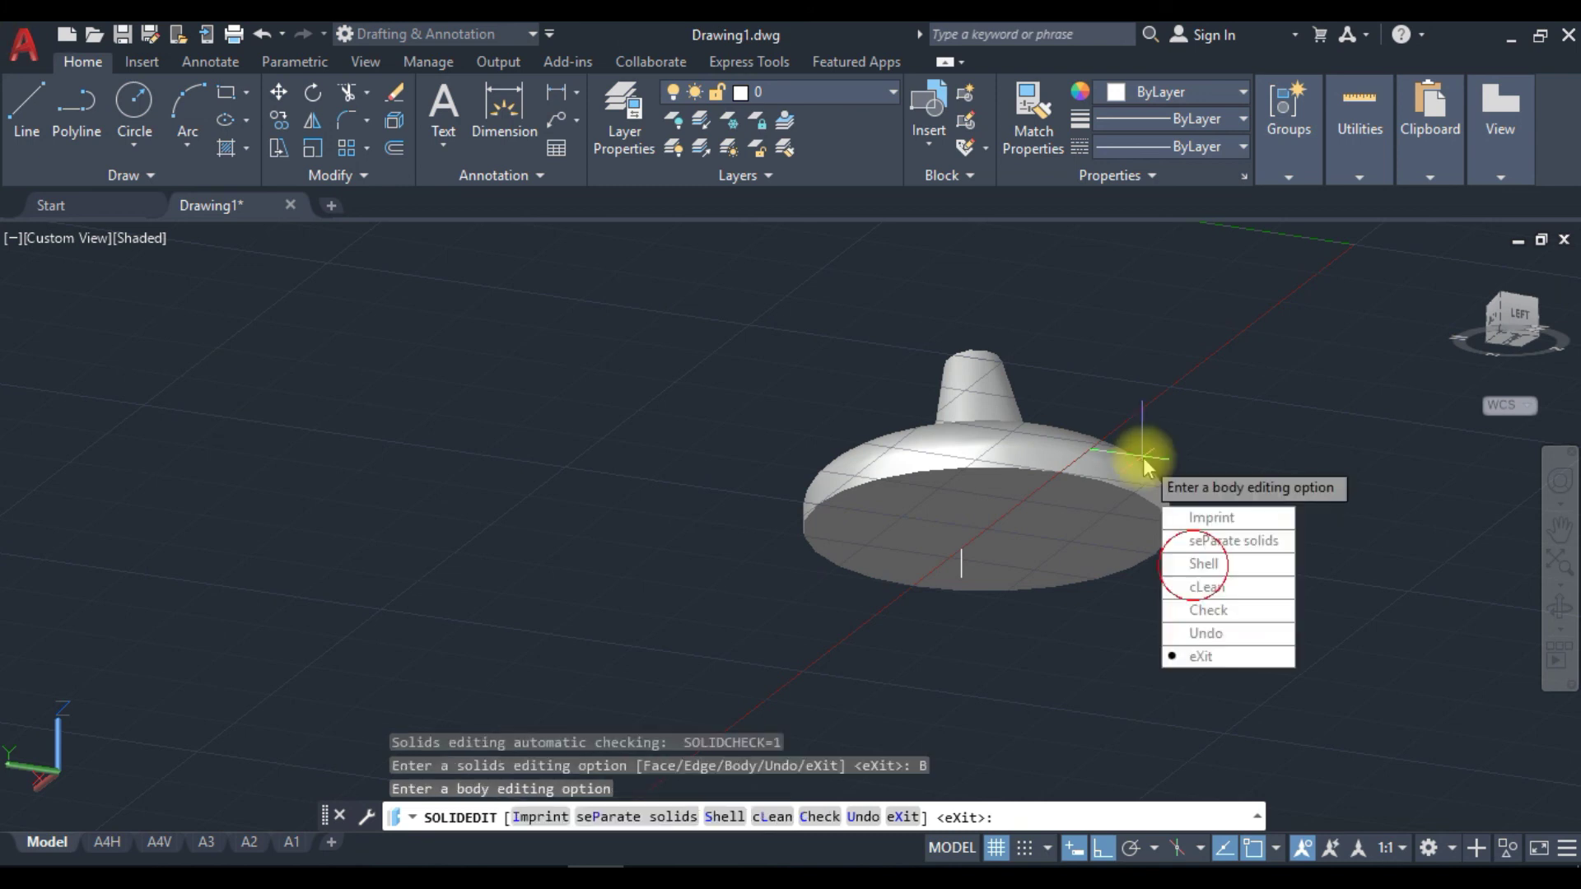
{"action": "left_click", "coordinate": [1202, 565]}
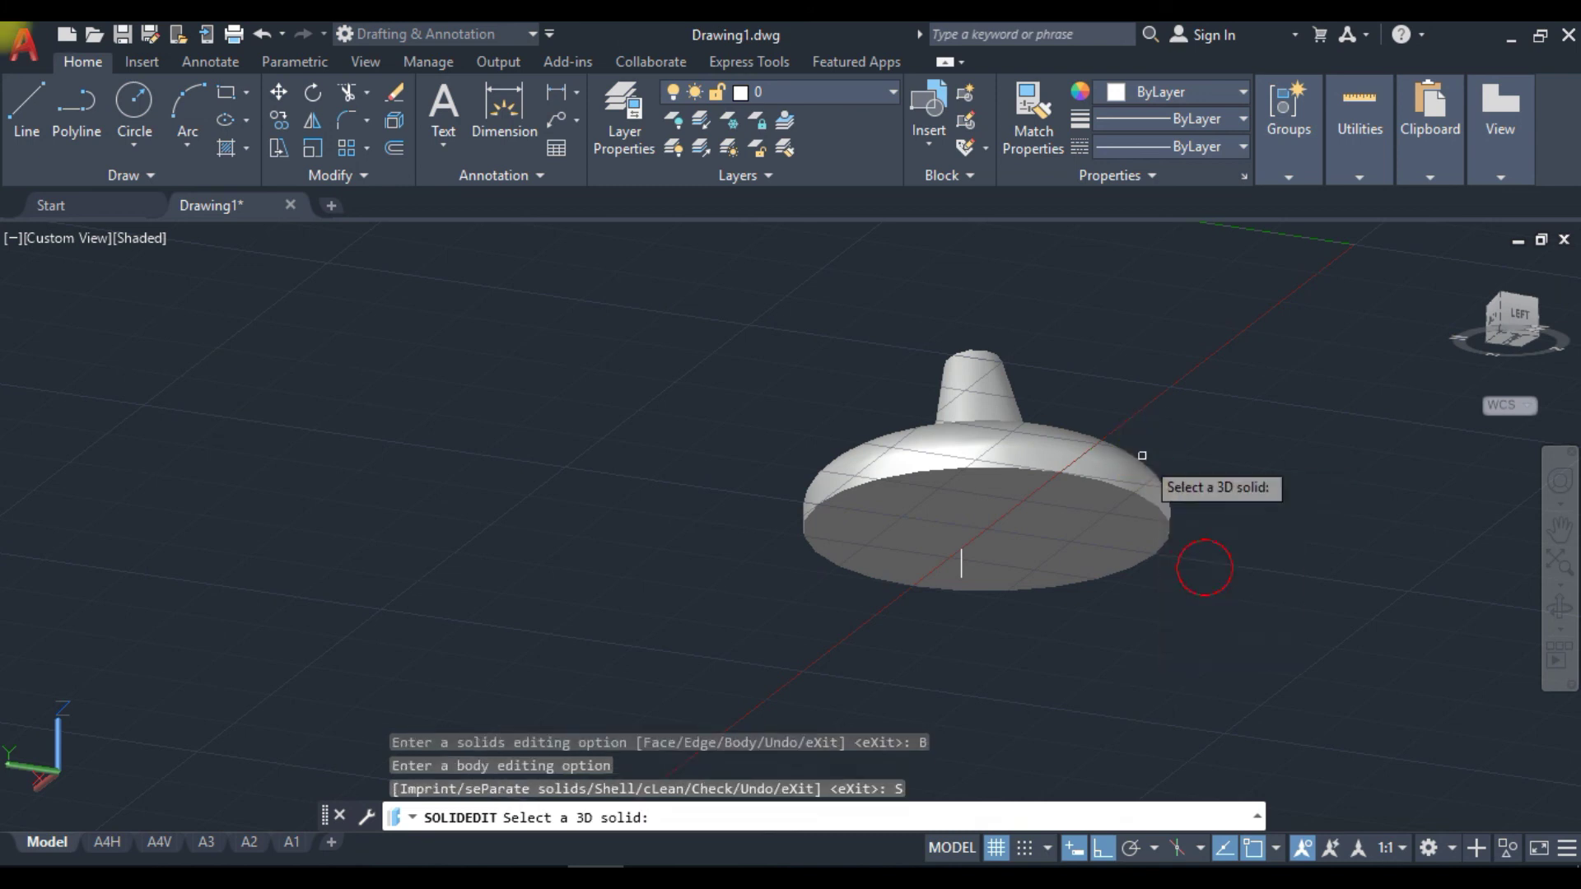
{"action": "left_click", "coordinate": [1037, 511]}
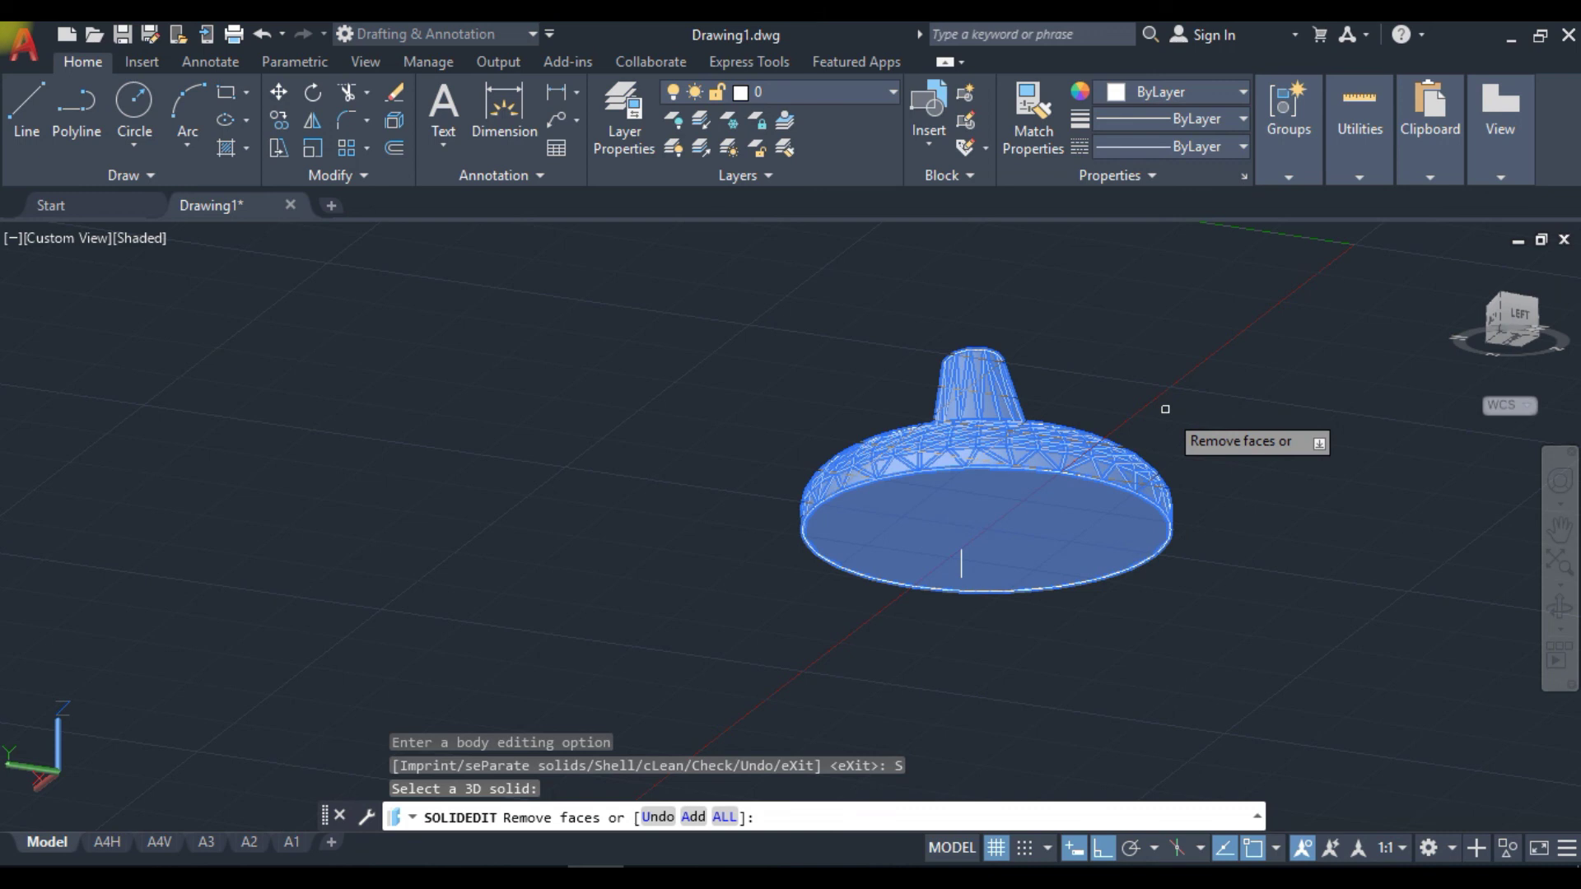
{"action": "left_click", "coordinate": [1090, 502]}
{"action": "middle_click_drag", "start_coordinate": [1165, 364], "coordinate": [967, 715]}
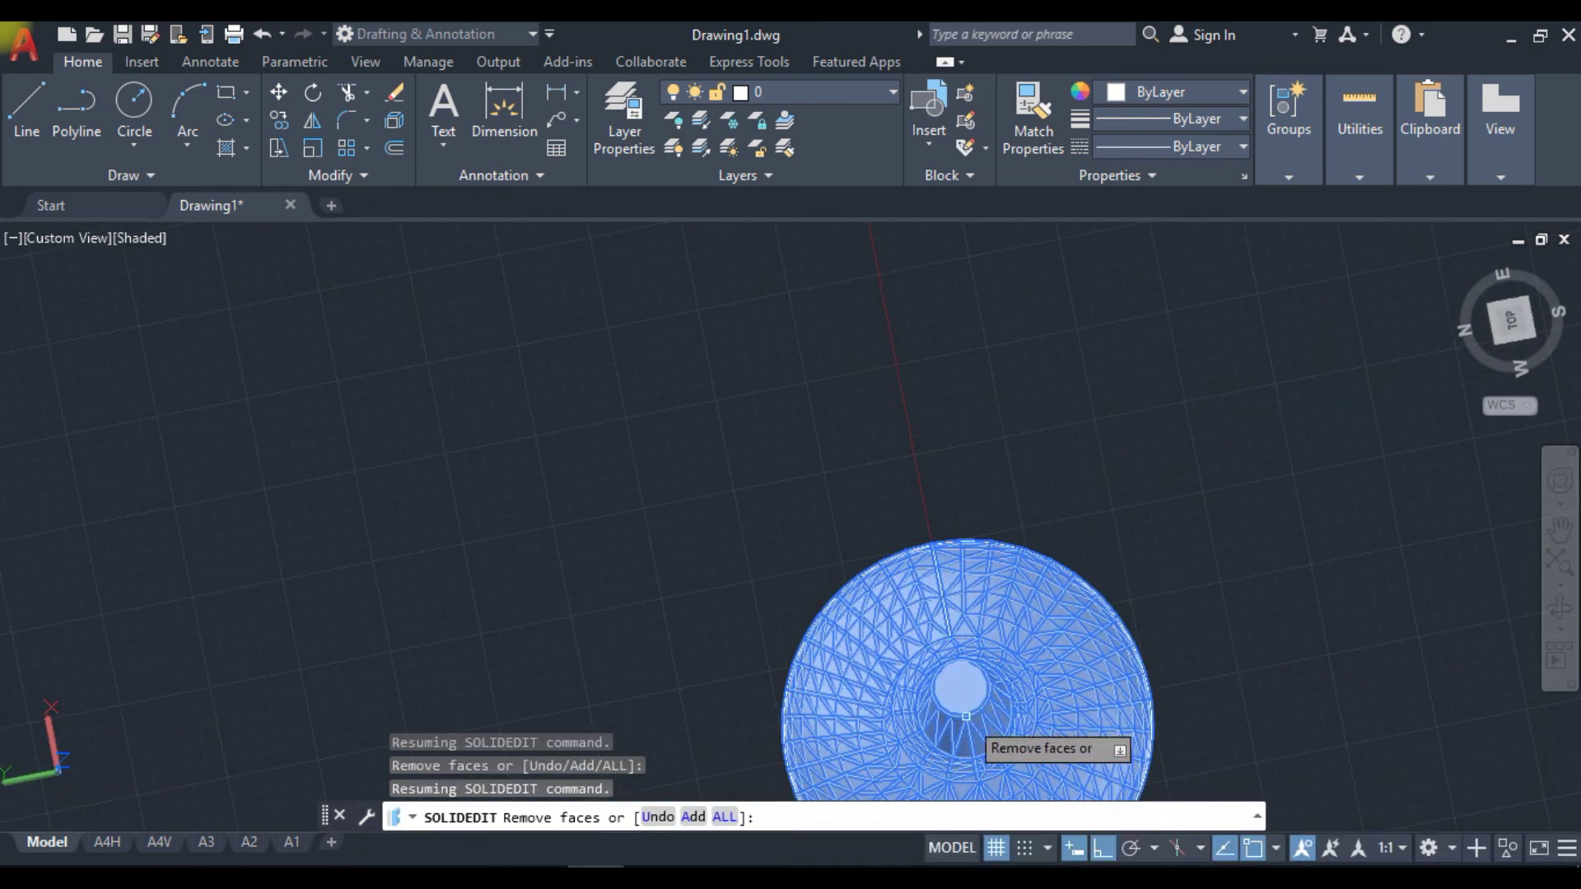
{"action": "left_click", "coordinate": [963, 686]}
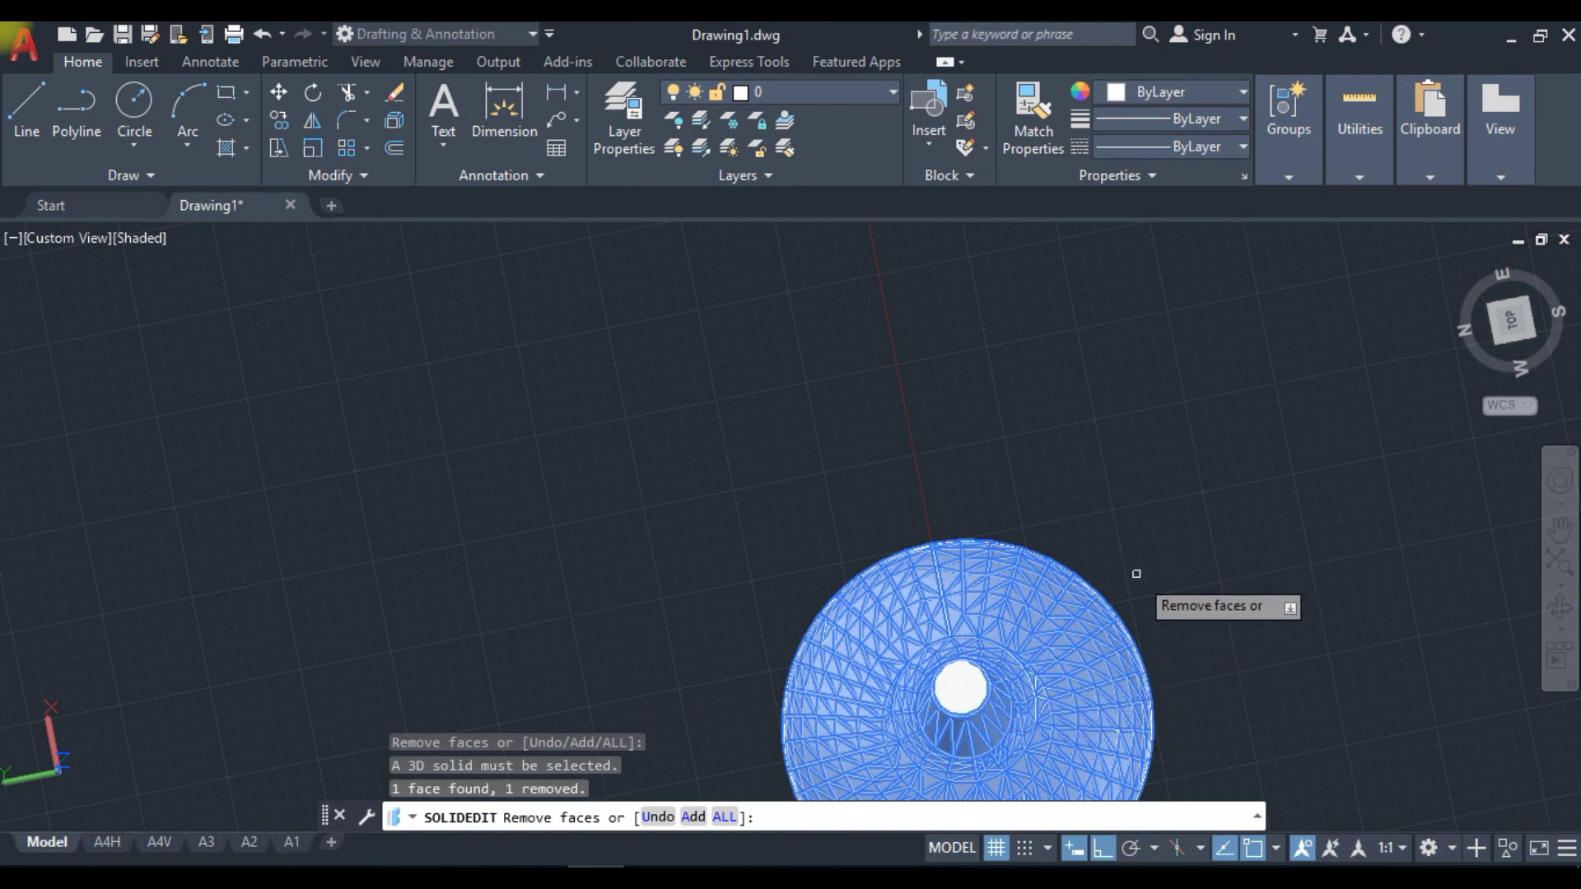
{"action": "key", "text": "Return"}
{"action": "type", "text": "1"}
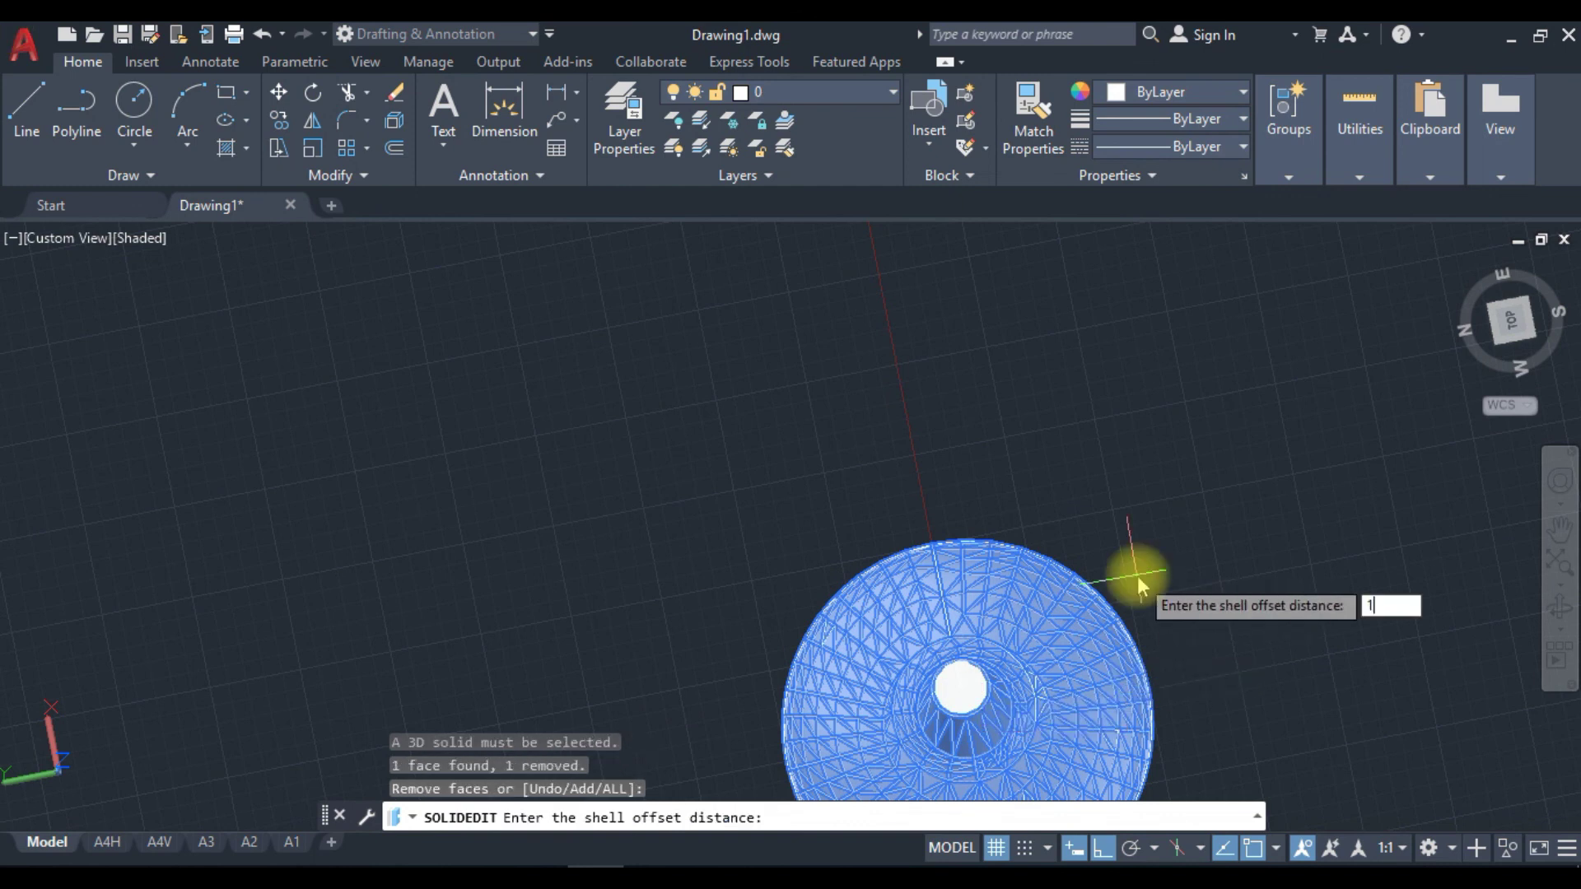
{"action": "key", "text": "Return"}
{"action": "key", "text": "Return"}
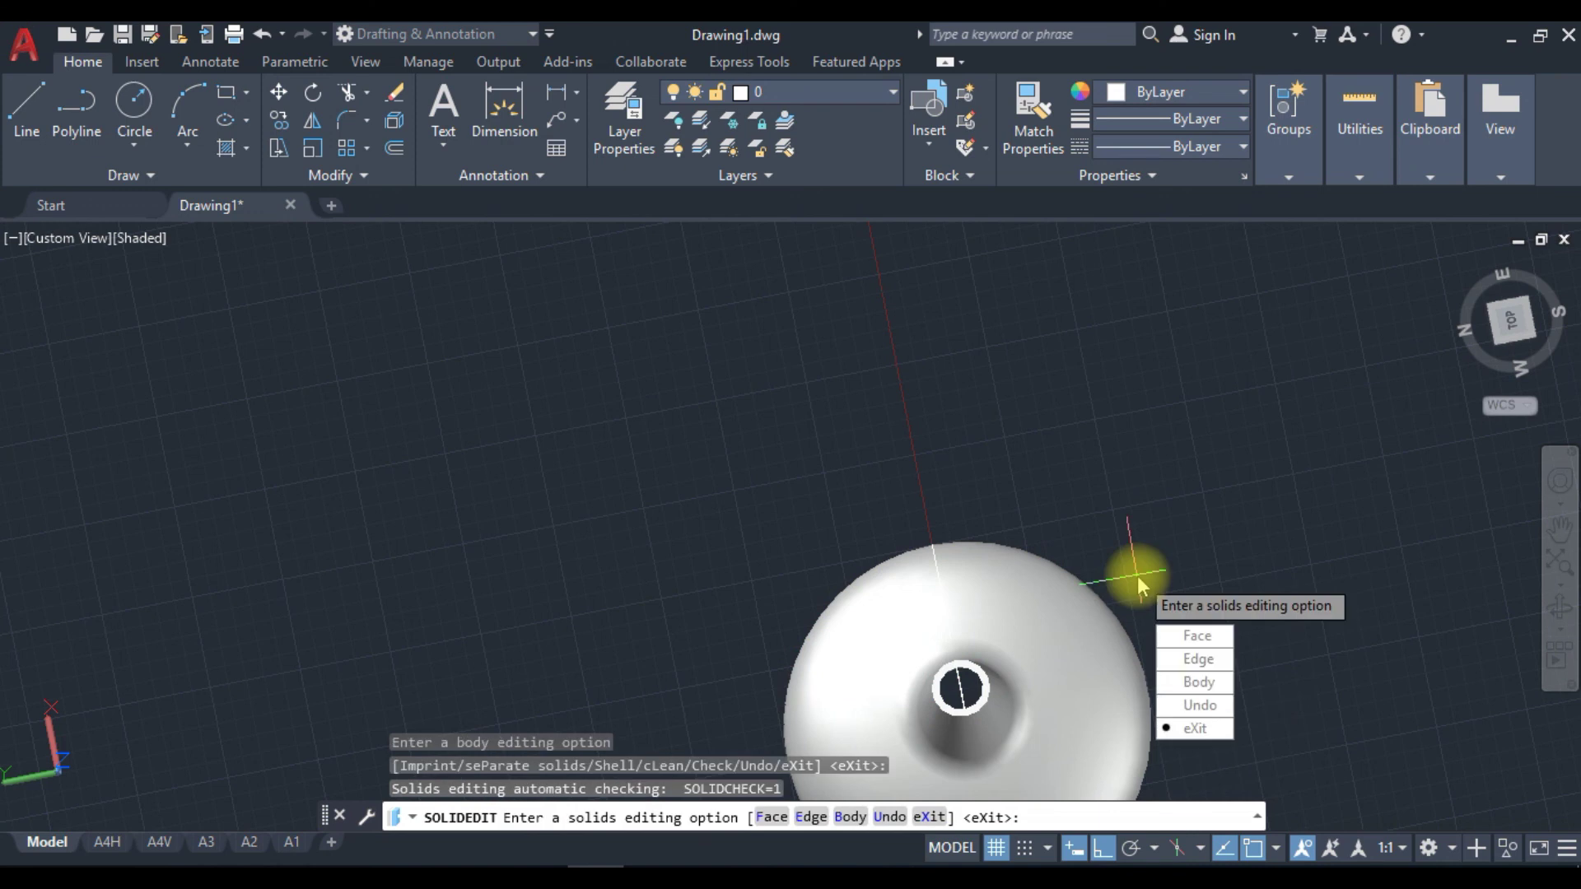
{"action": "key", "text": "Return"}
Examine the shelled dome and its neck opening from above, below and around the sides.
{"action": "middle_click_drag", "start_coordinate": [1067, 556], "coordinate": [957, 500], "text": "shift"}
{"action": "middle_click_drag", "start_coordinate": [831, 516], "coordinate": [1253, 429], "text": "shift"}
{"action": "scroll", "coordinate": [1071, 671], "scroll_direction": "up", "scroll_amount": 4}
{"action": "scroll", "coordinate": [1052, 716], "scroll_direction": "down", "scroll_amount": 4}
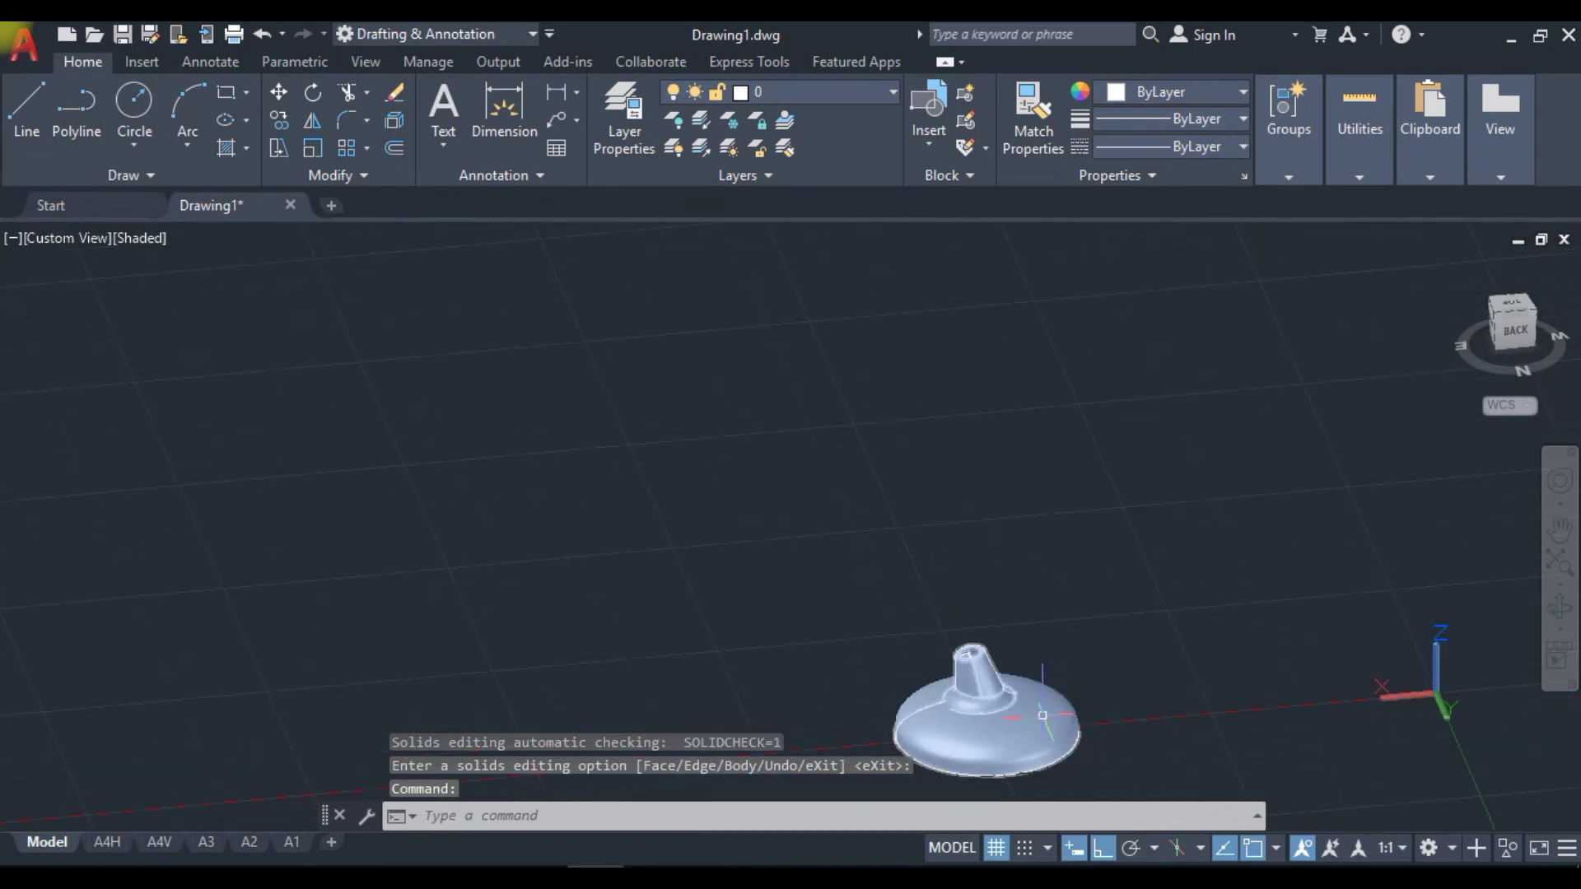
{"action": "middle_click_drag", "start_coordinate": [1034, 690], "coordinate": [995, 480]}
{"action": "middle_click_drag", "start_coordinate": [998, 550], "coordinate": [987, 369], "text": "shift"}
{"action": "scroll", "coordinate": [947, 491], "scroll_direction": "up", "scroll_amount": 6}
{"action": "scroll", "coordinate": [947, 492], "scroll_direction": "down", "scroll_amount": 2}
{"action": "middle_click_drag", "start_coordinate": [1012, 493], "coordinate": [1559, 641], "text": "shift"}
{"action": "middle_click_drag", "start_coordinate": [780, 554], "coordinate": [1021, 555], "text": "shift"}
{"action": "middle_click_drag", "start_coordinate": [910, 546], "coordinate": [705, 564], "text": "shift"}
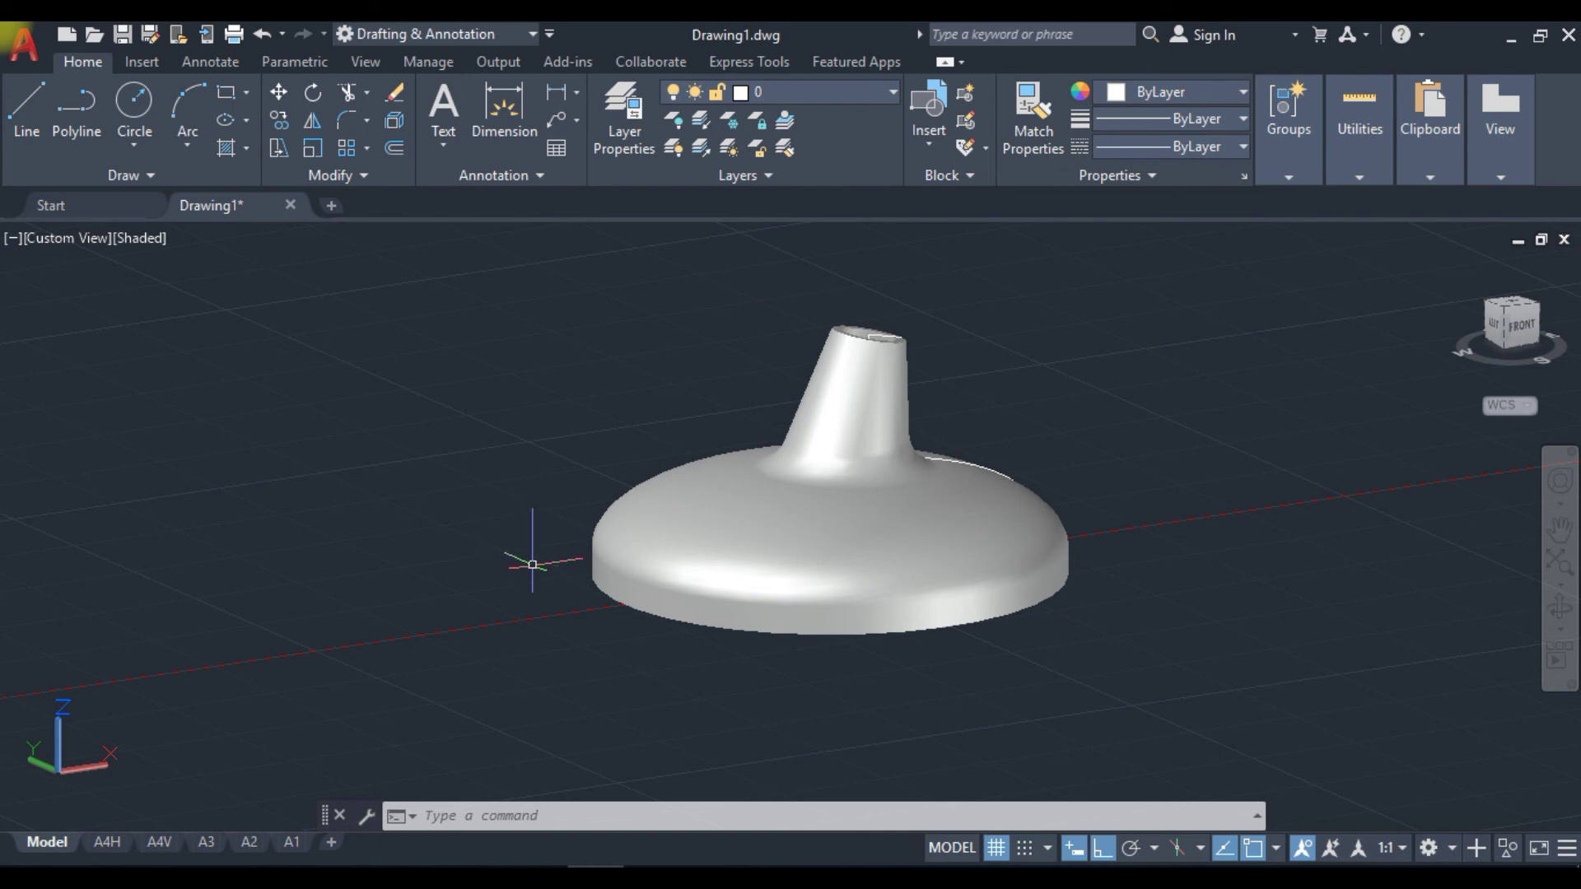
{"action": "middle_click_drag", "start_coordinate": [724, 554], "coordinate": [616, 557], "text": "shift"}
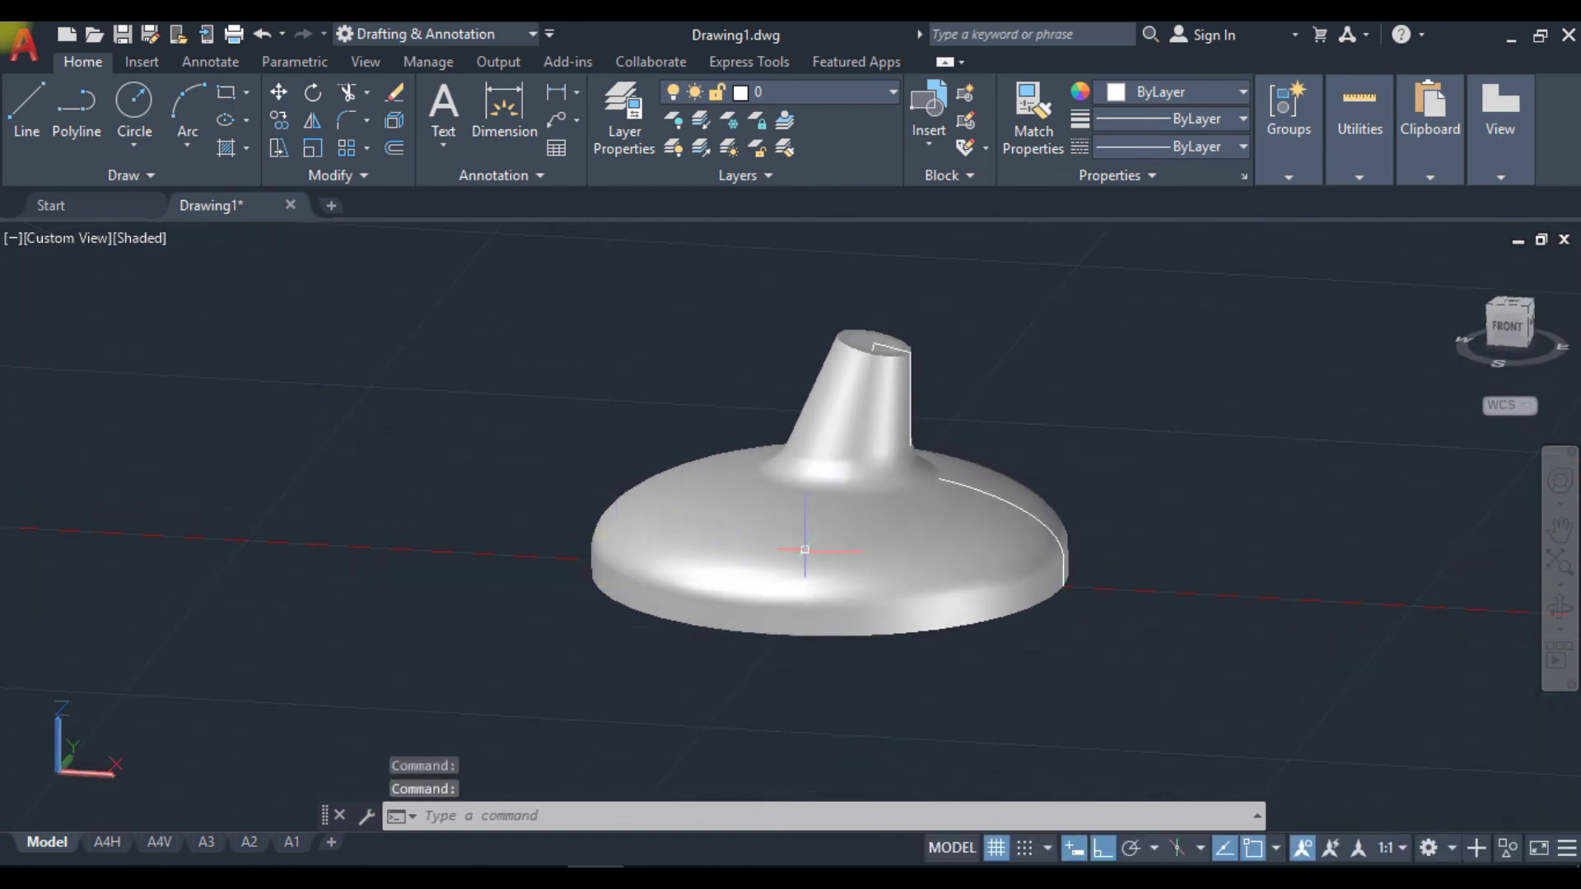